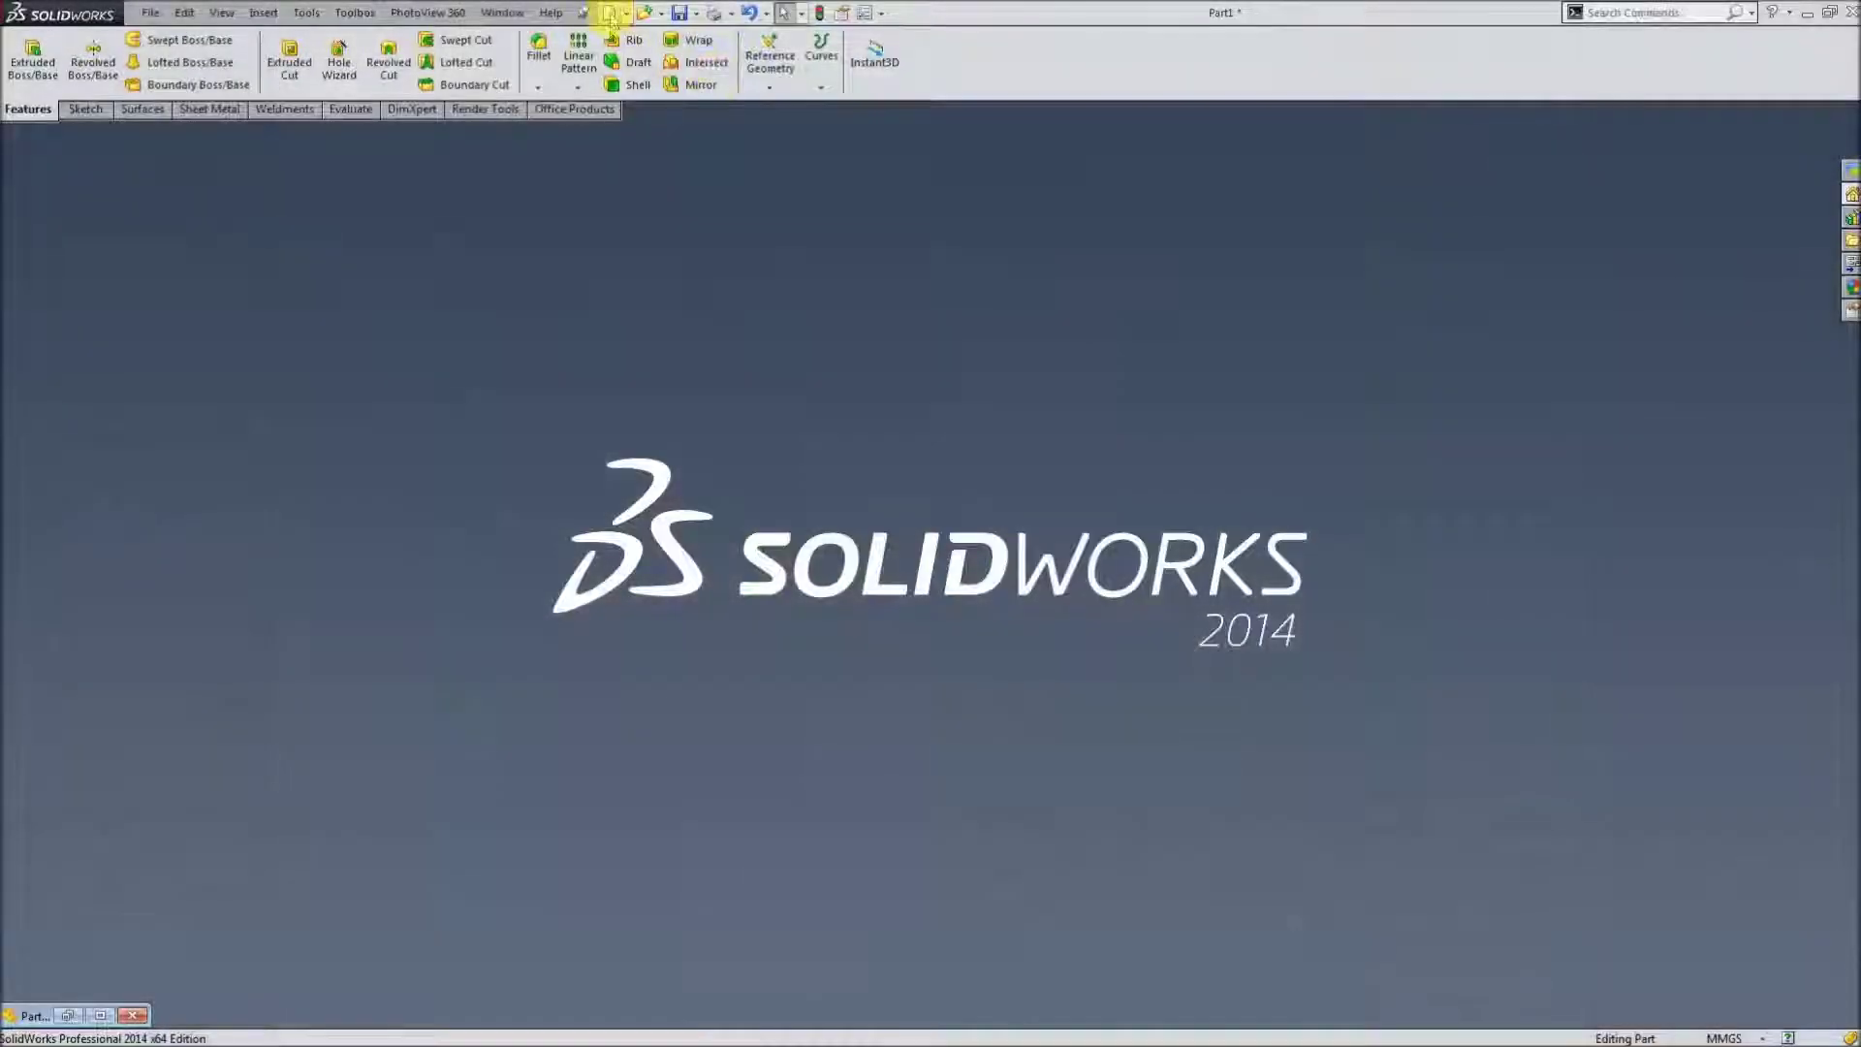
- Create a new SolidWorks part from the Part template and start a sketch on the Right Plane
click(608, 12)
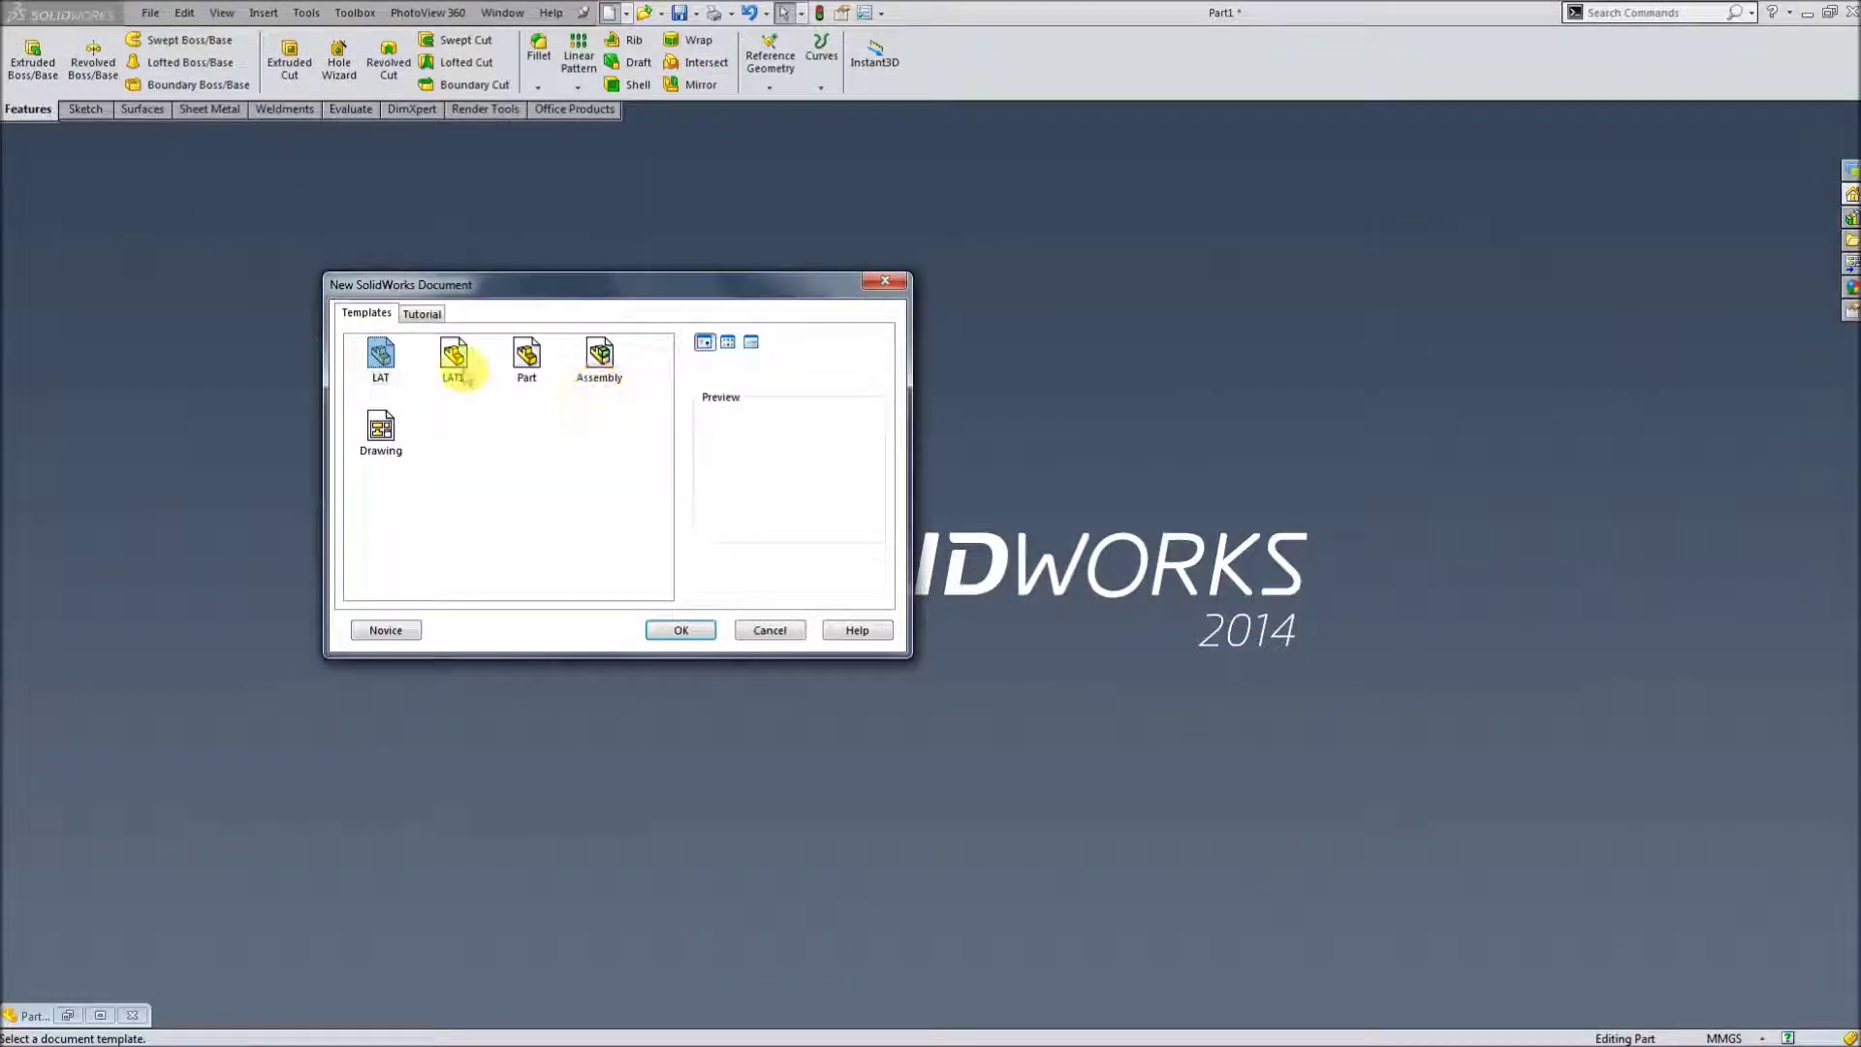
click(683, 629)
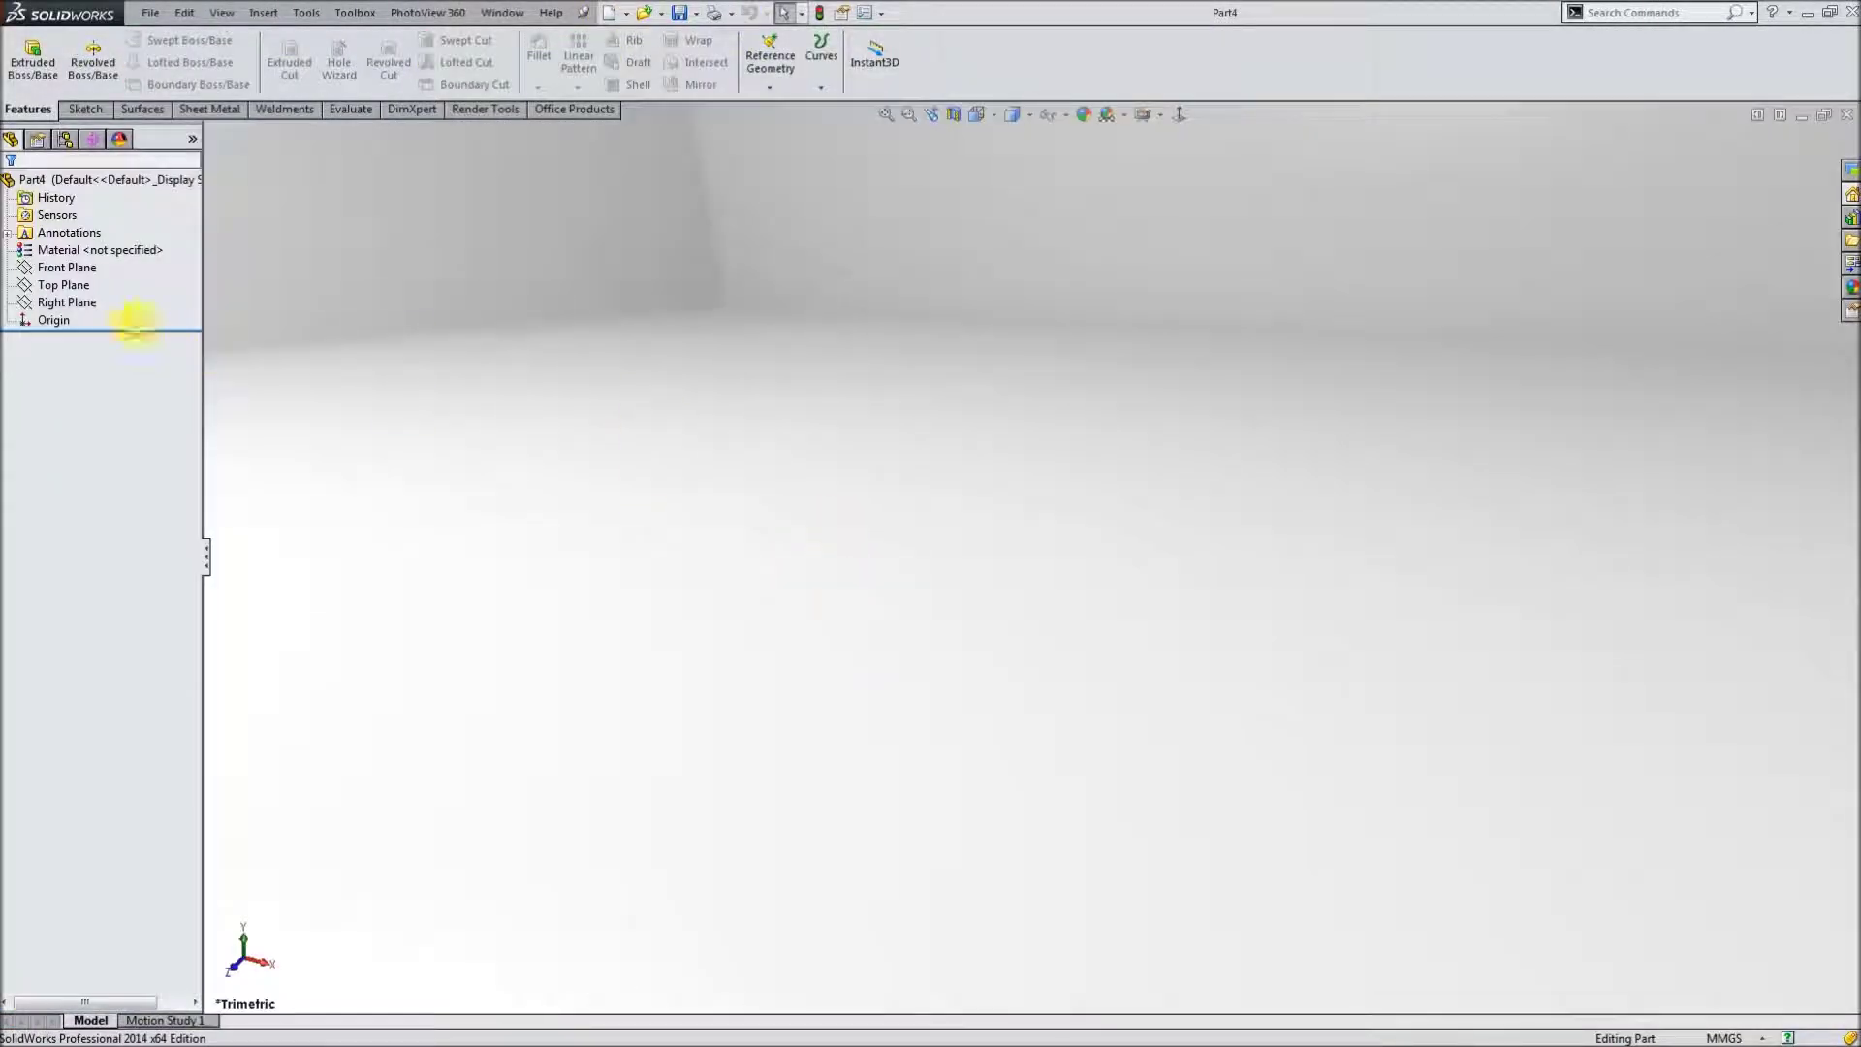
click(66, 302)
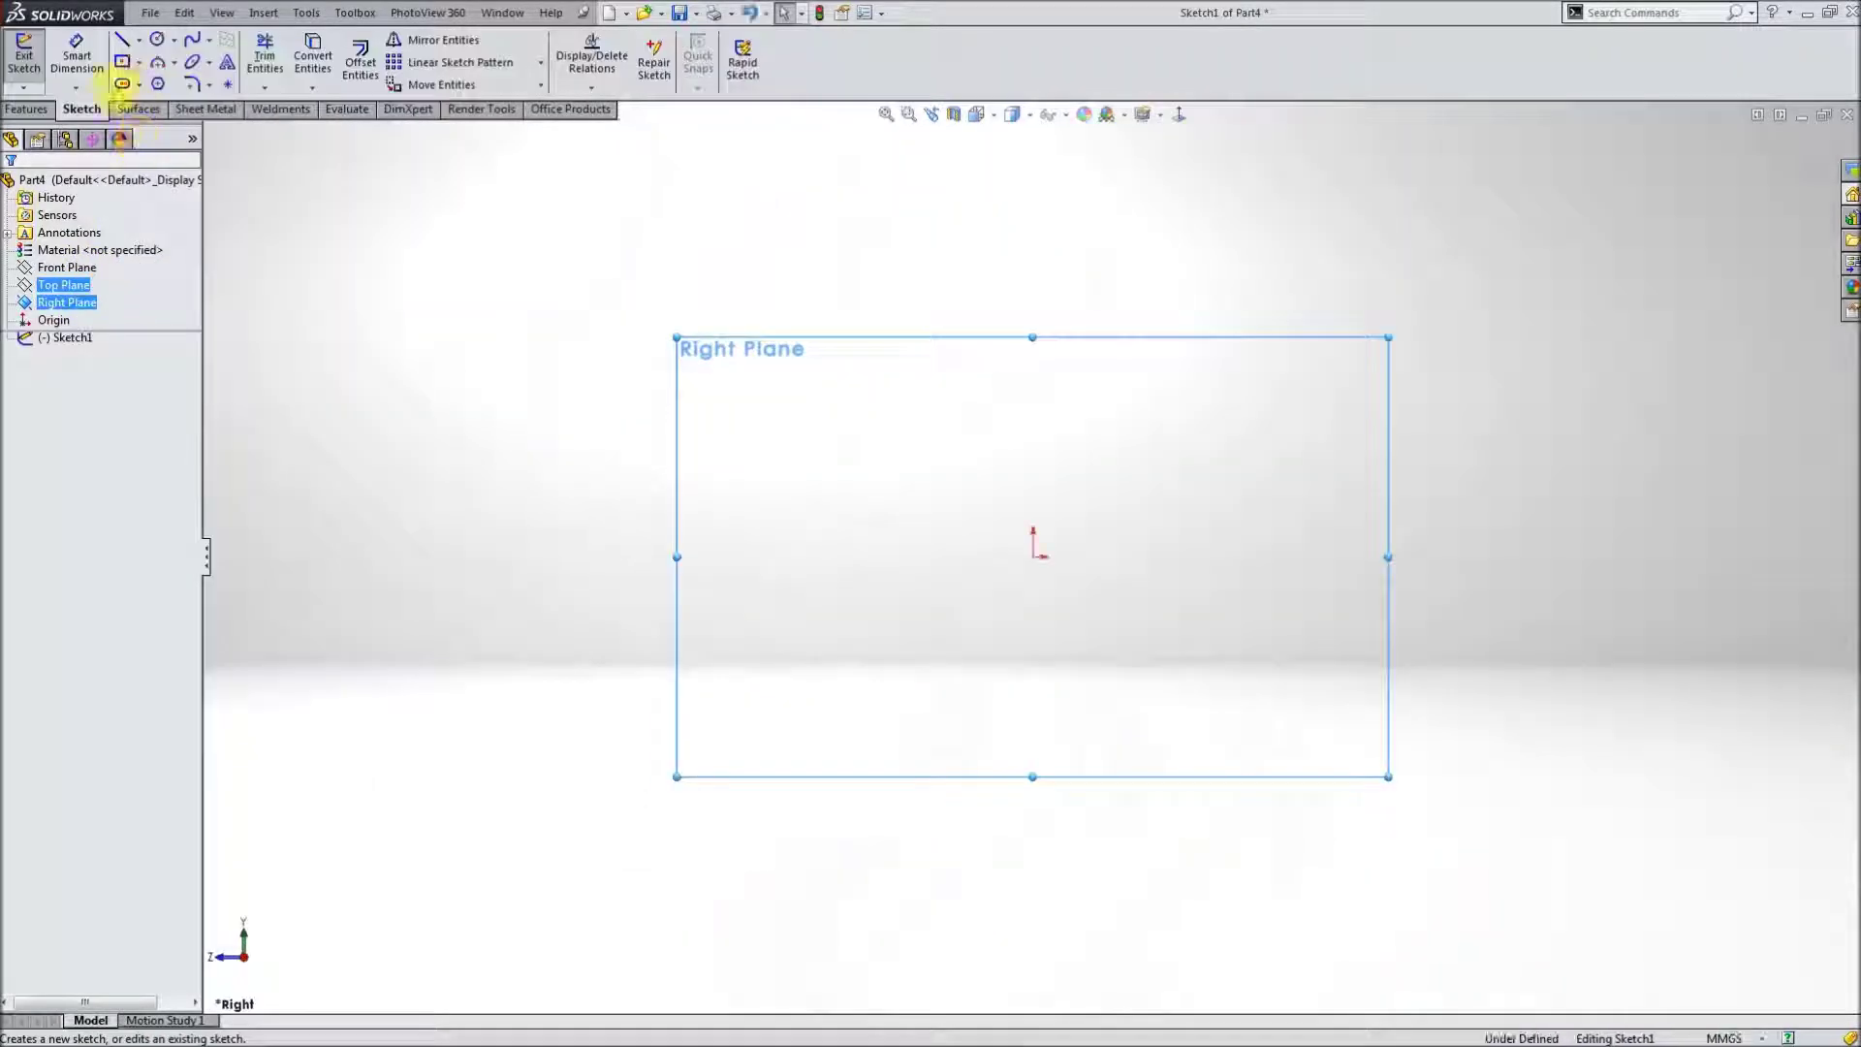
- Draw a vertical and a horizontal construction centerline, both starting at the origin
click(125, 41)
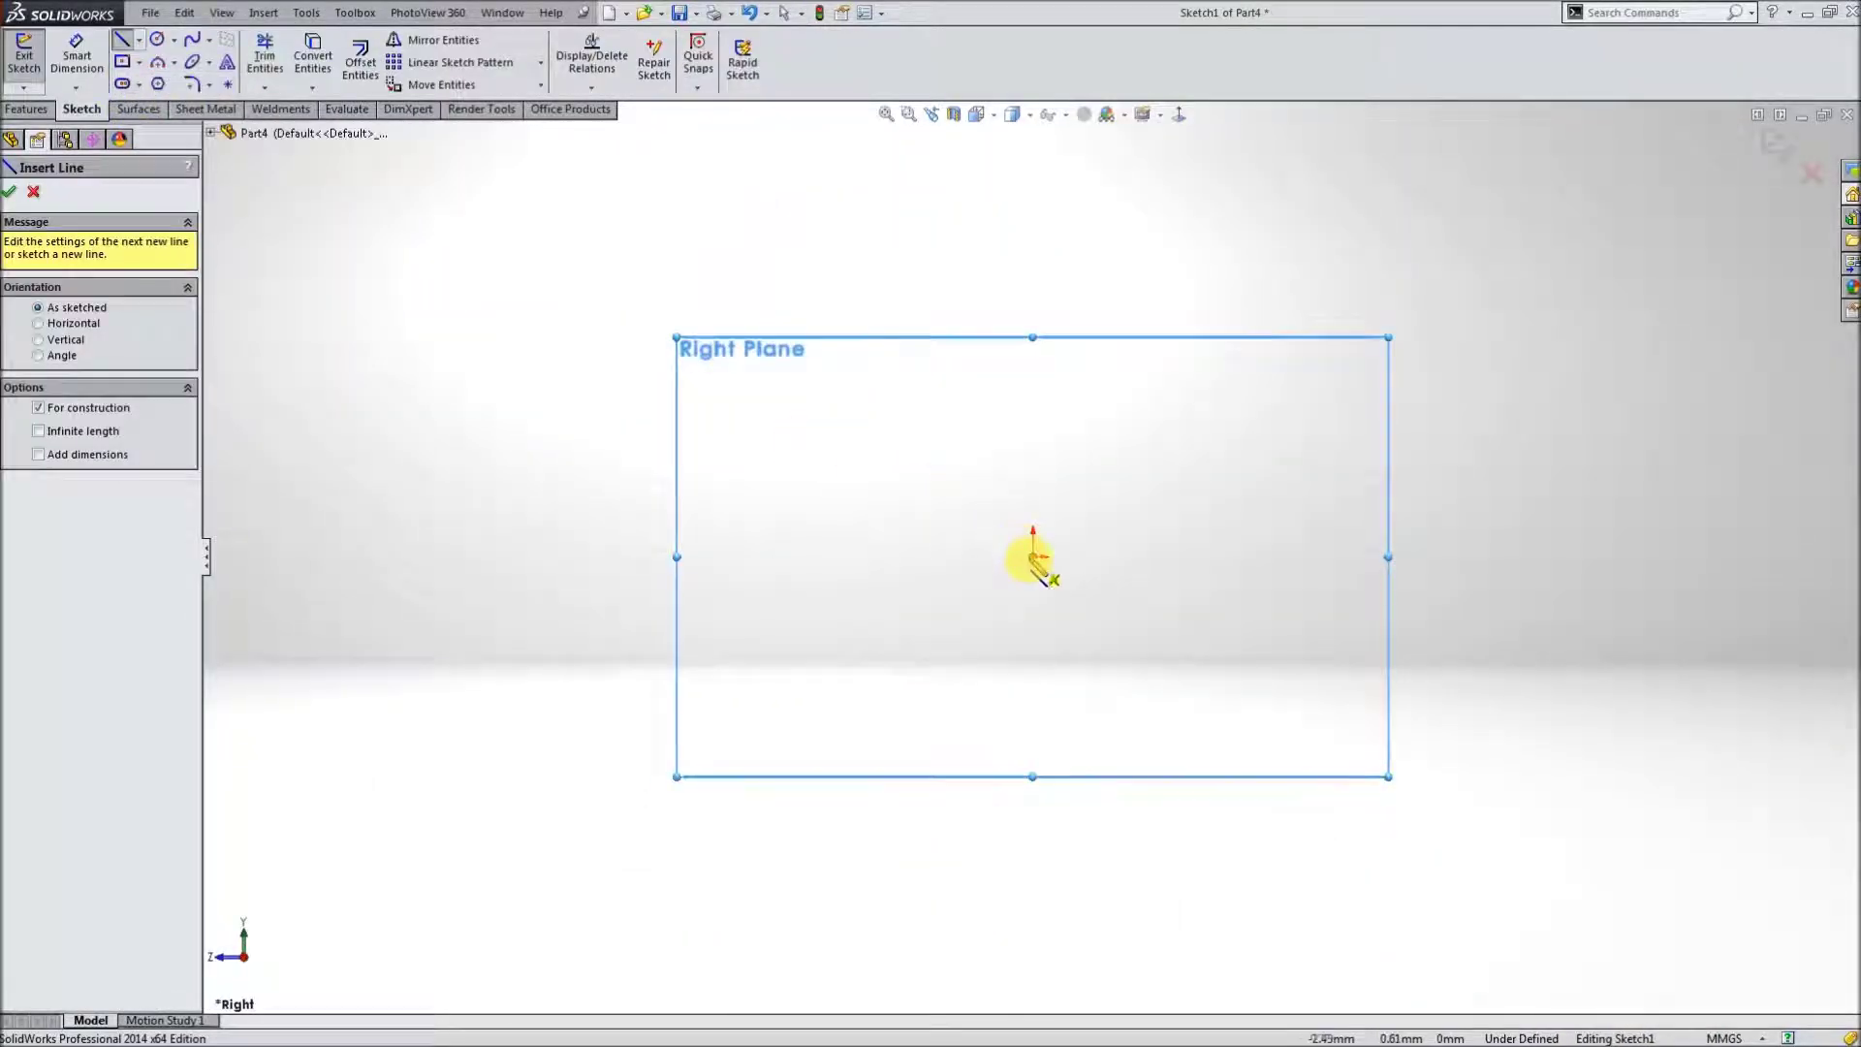
drag(1033, 558, 1030, 270)
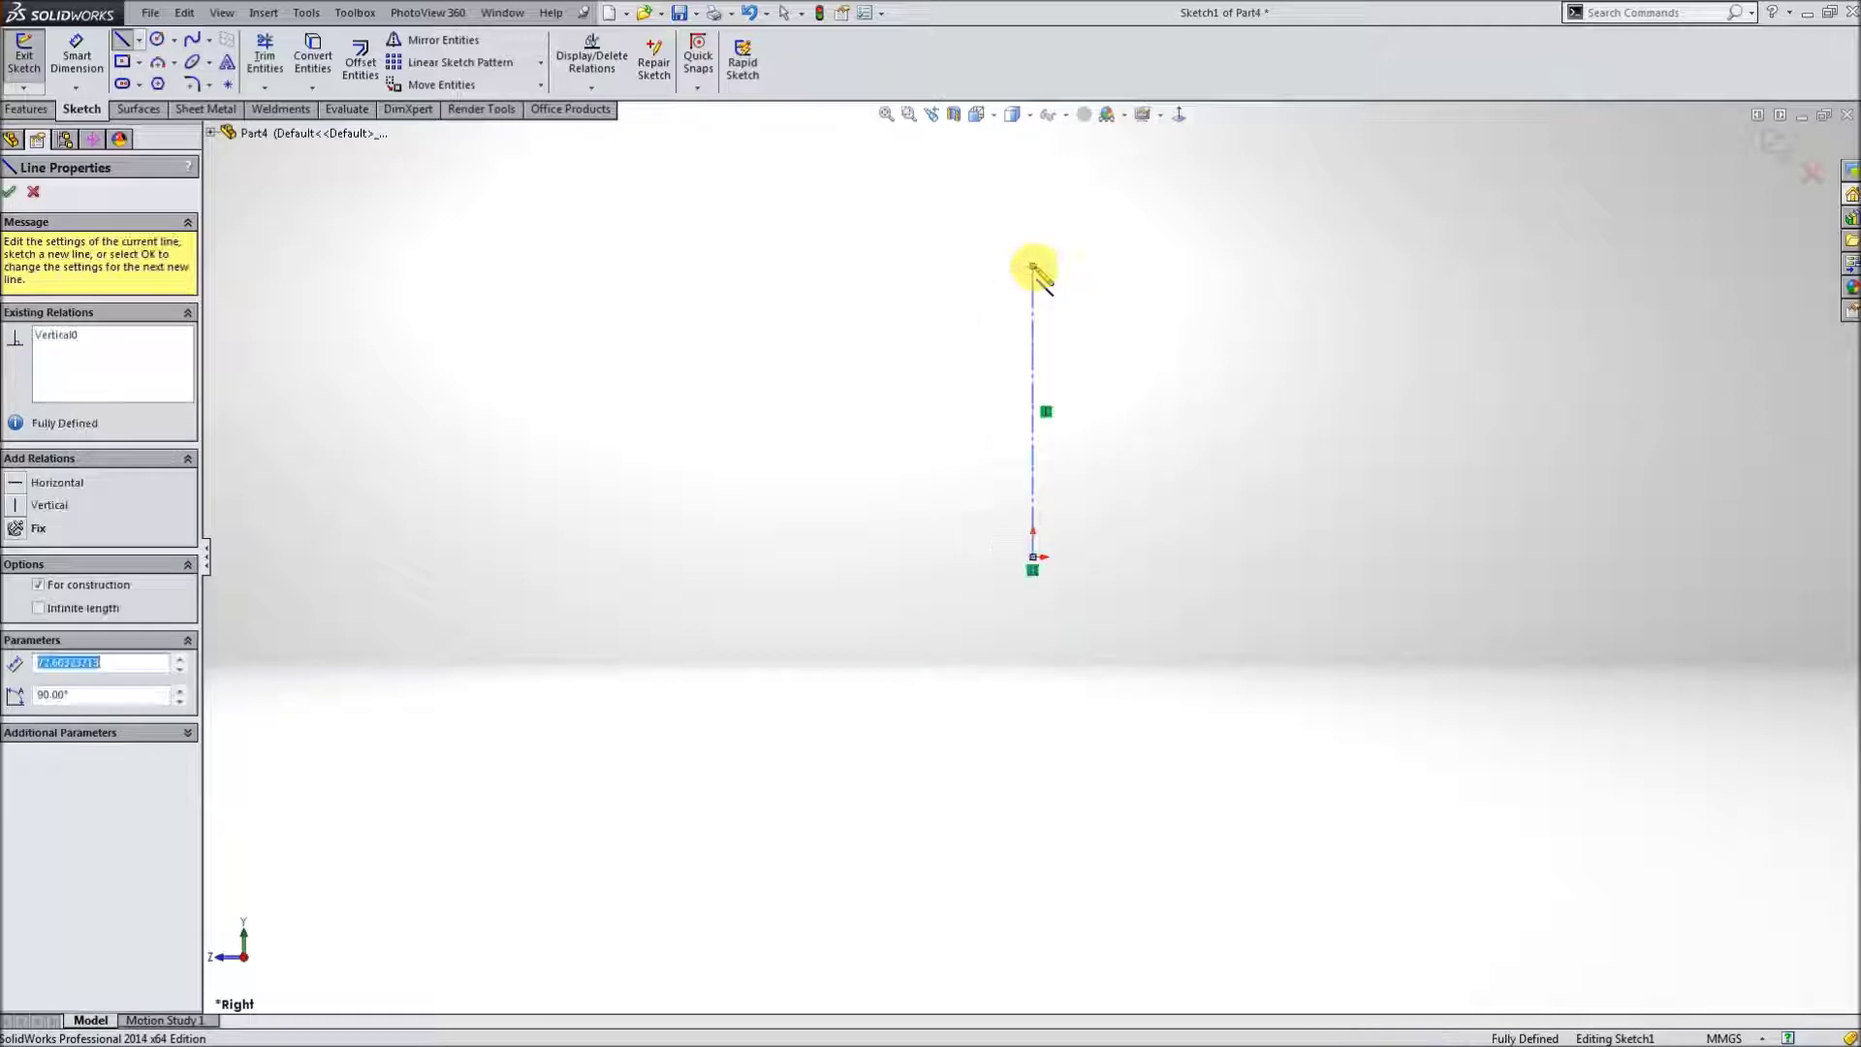
key(Escape)
click(124, 41)
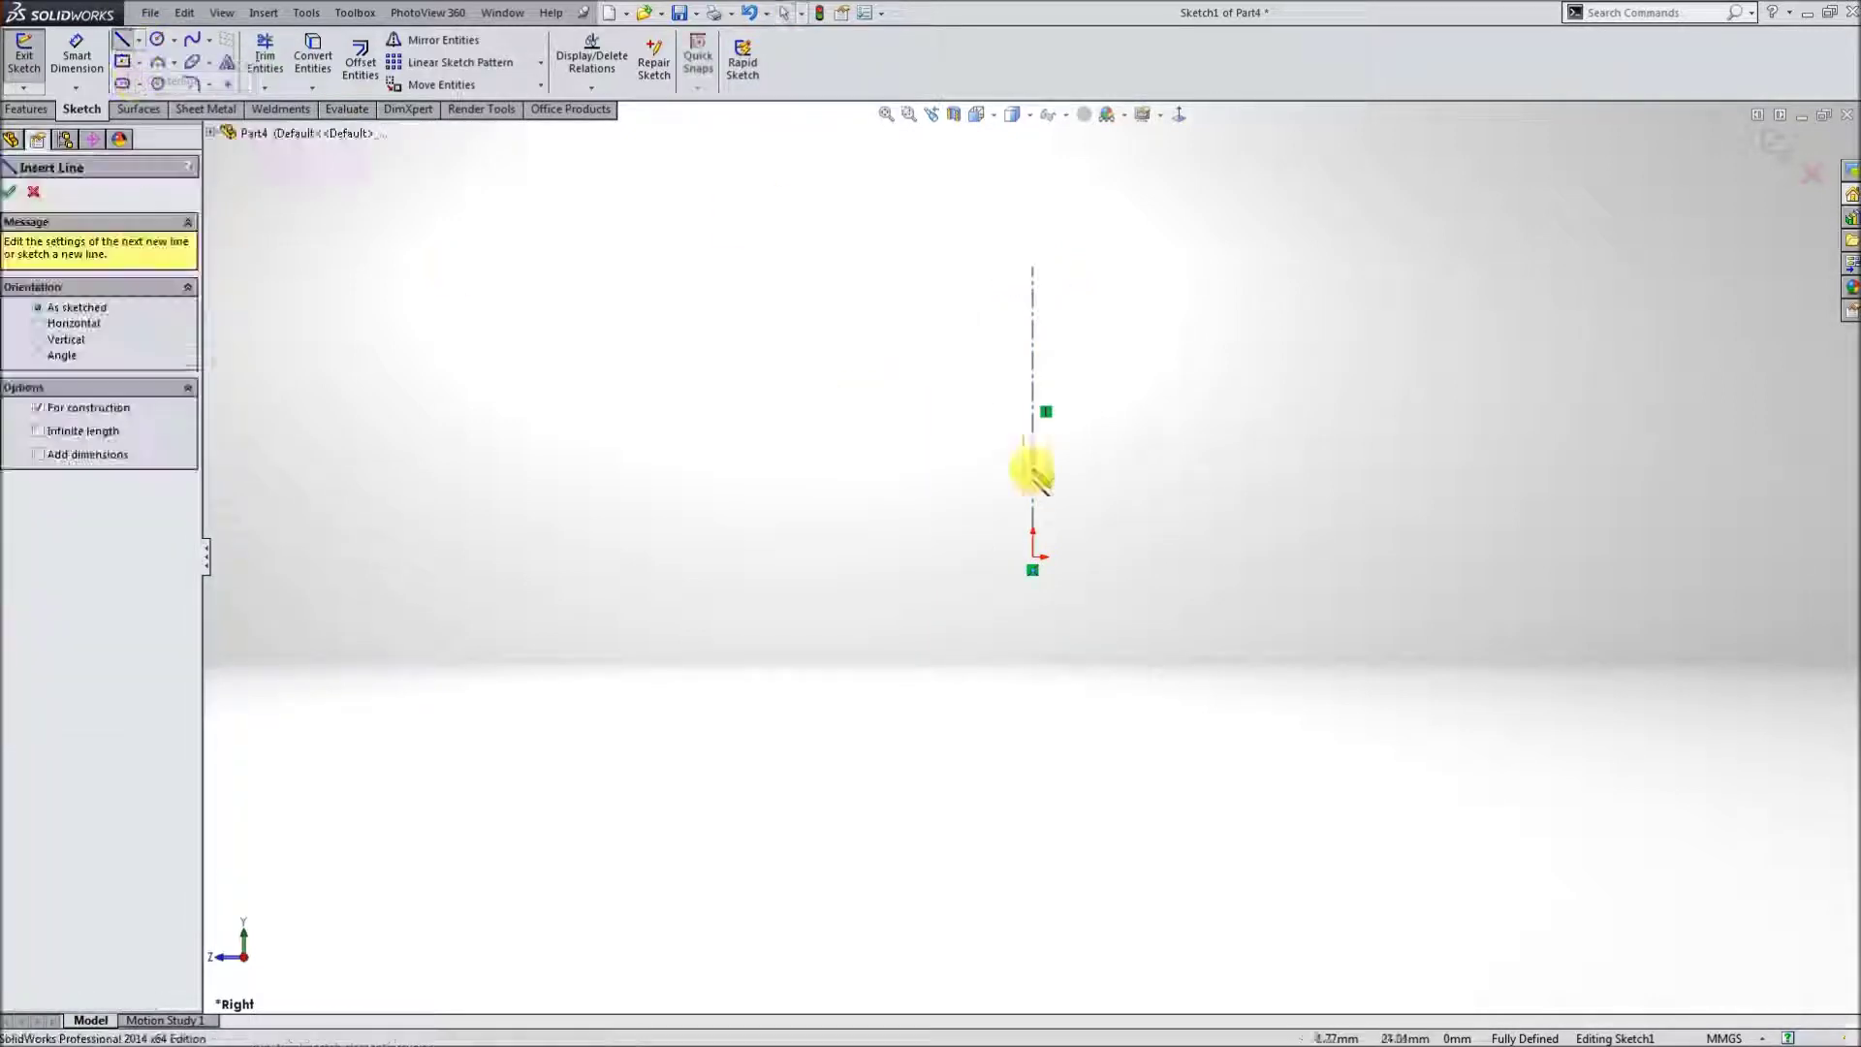
drag(1033, 558, 1503, 556)
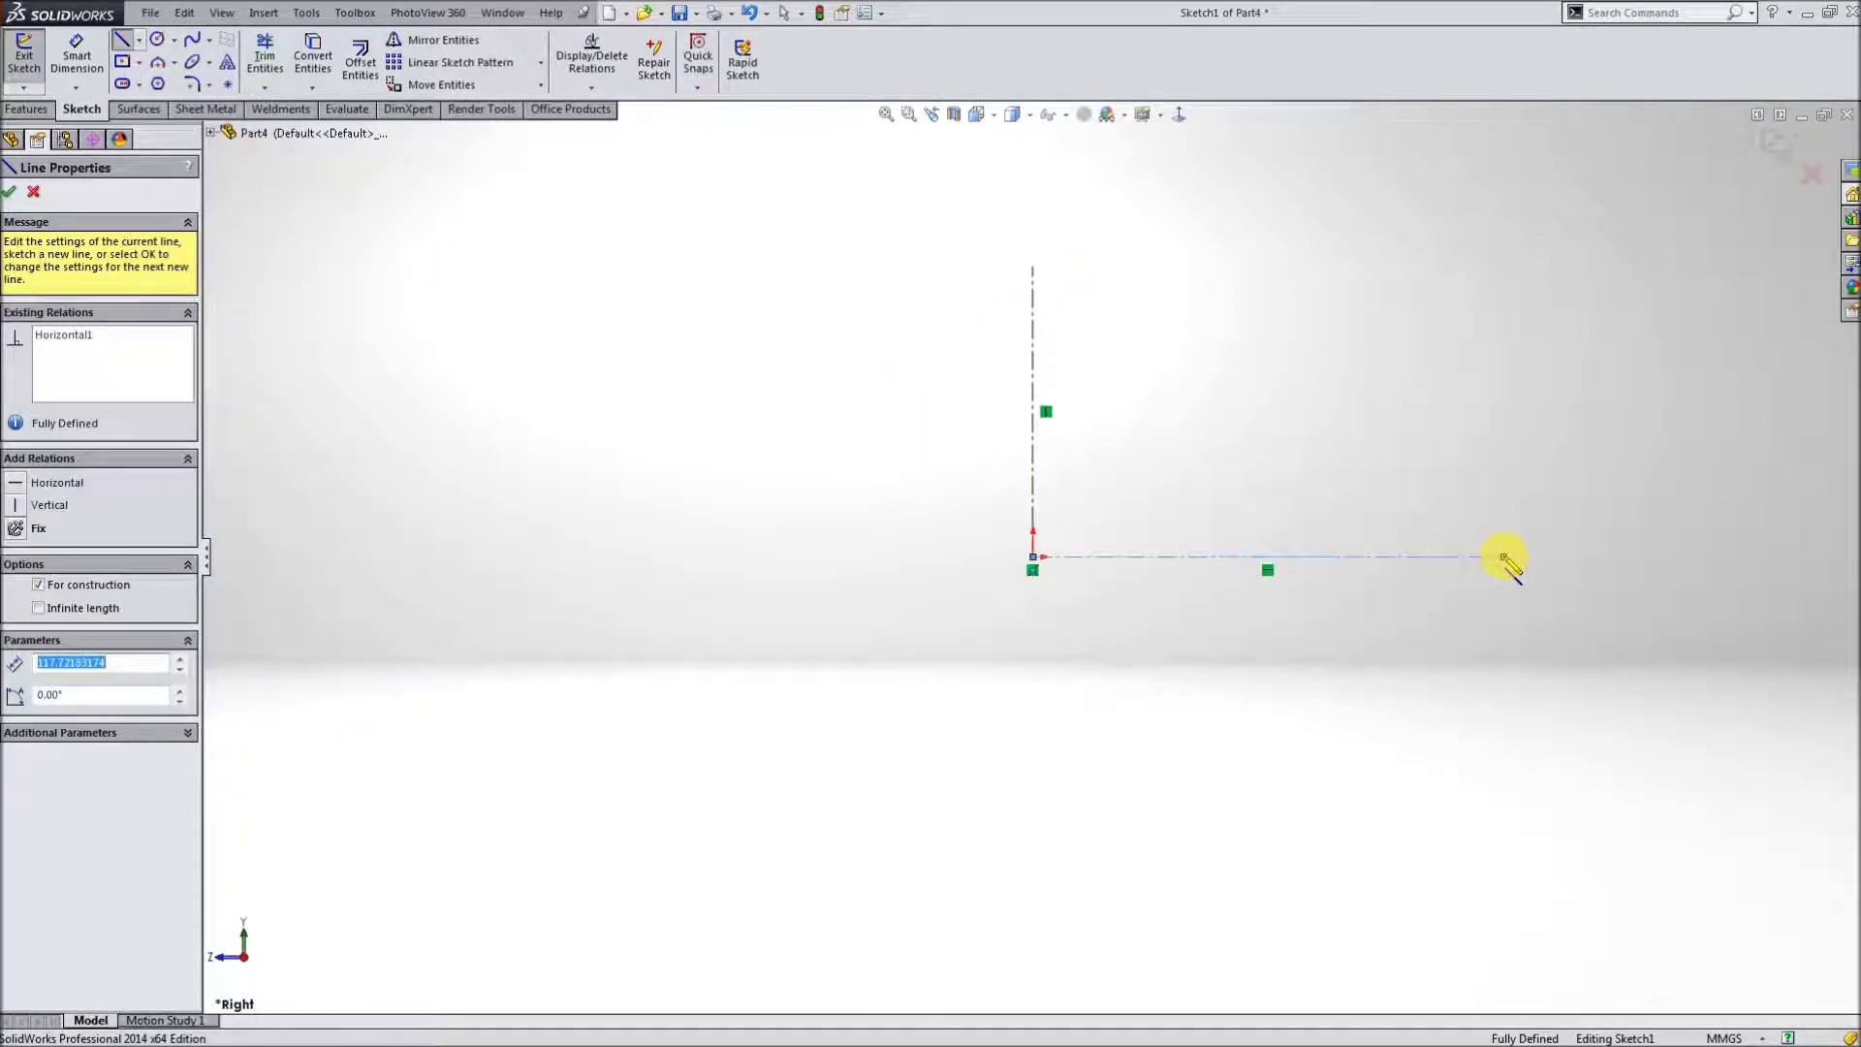
key(Escape)
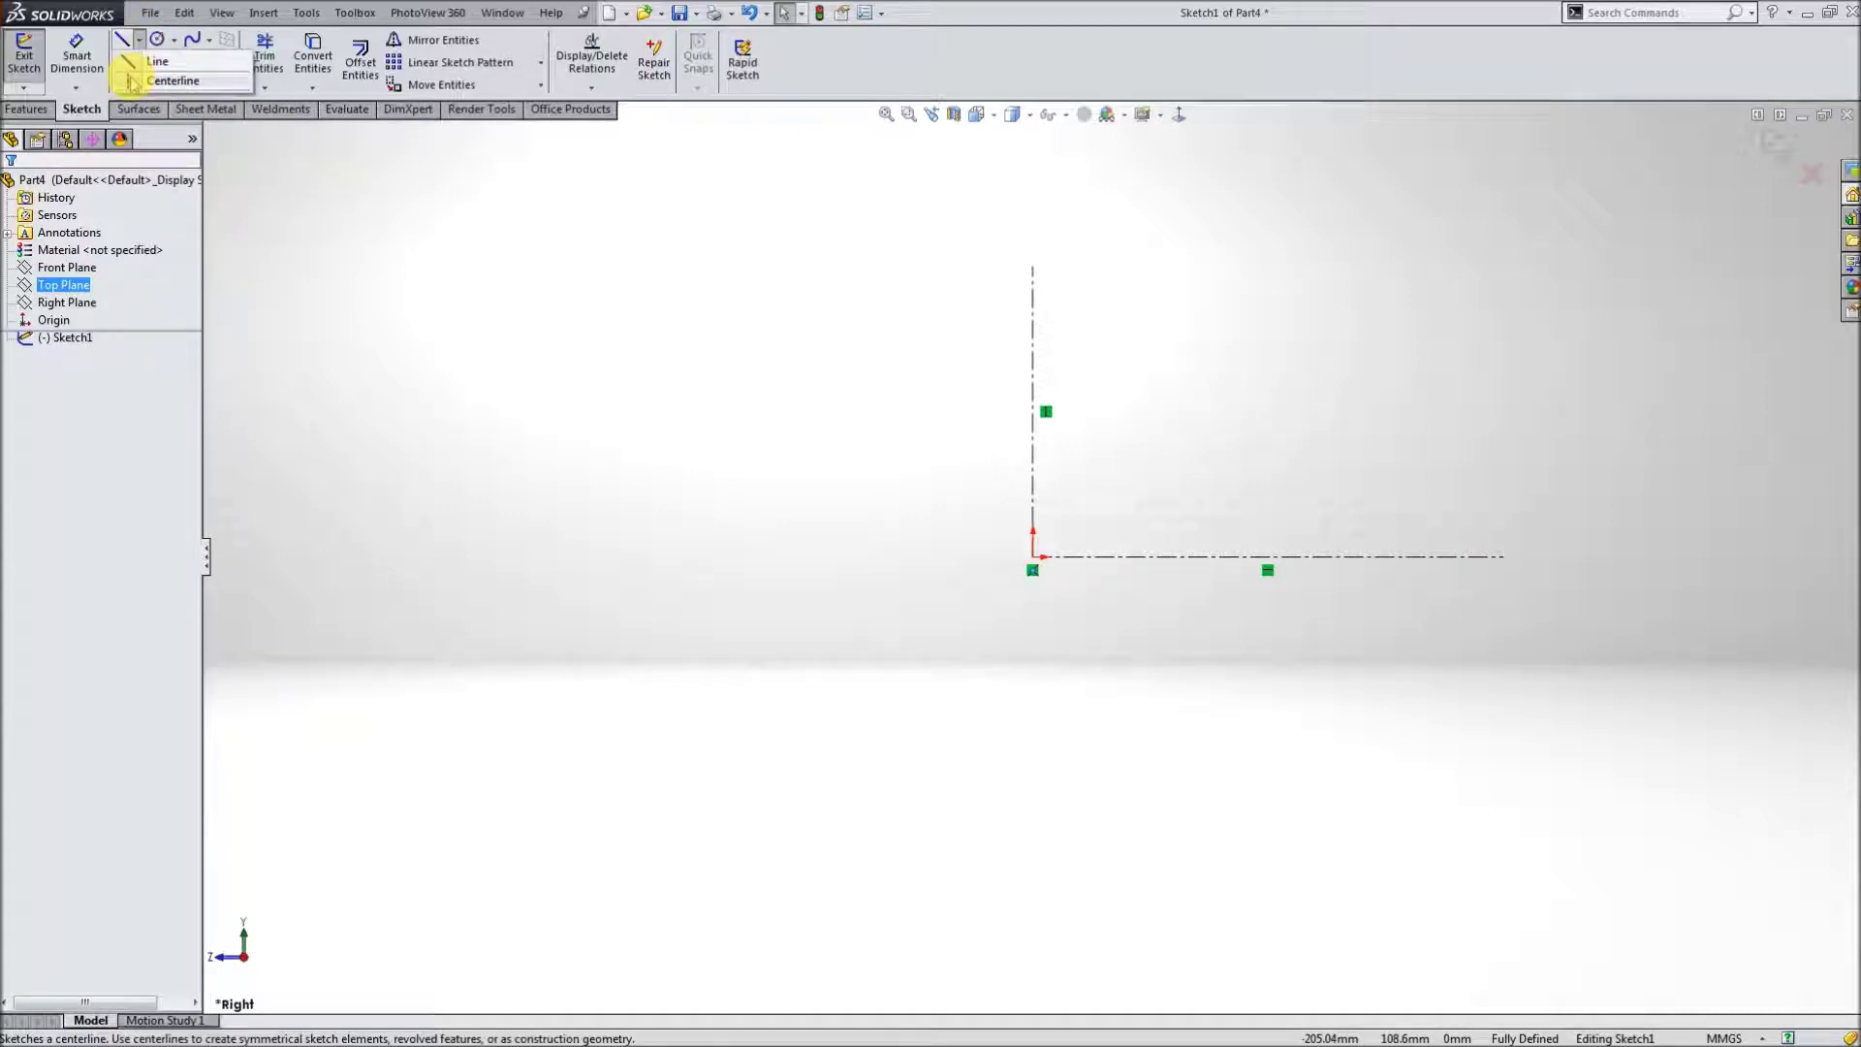
click(123, 40)
- Draw a short construction line from the origin and dimension it 5.10° above horizontal
drag(1035, 557, 1136, 536)
key(Escape)
scroll(1090, 557, down, 3)
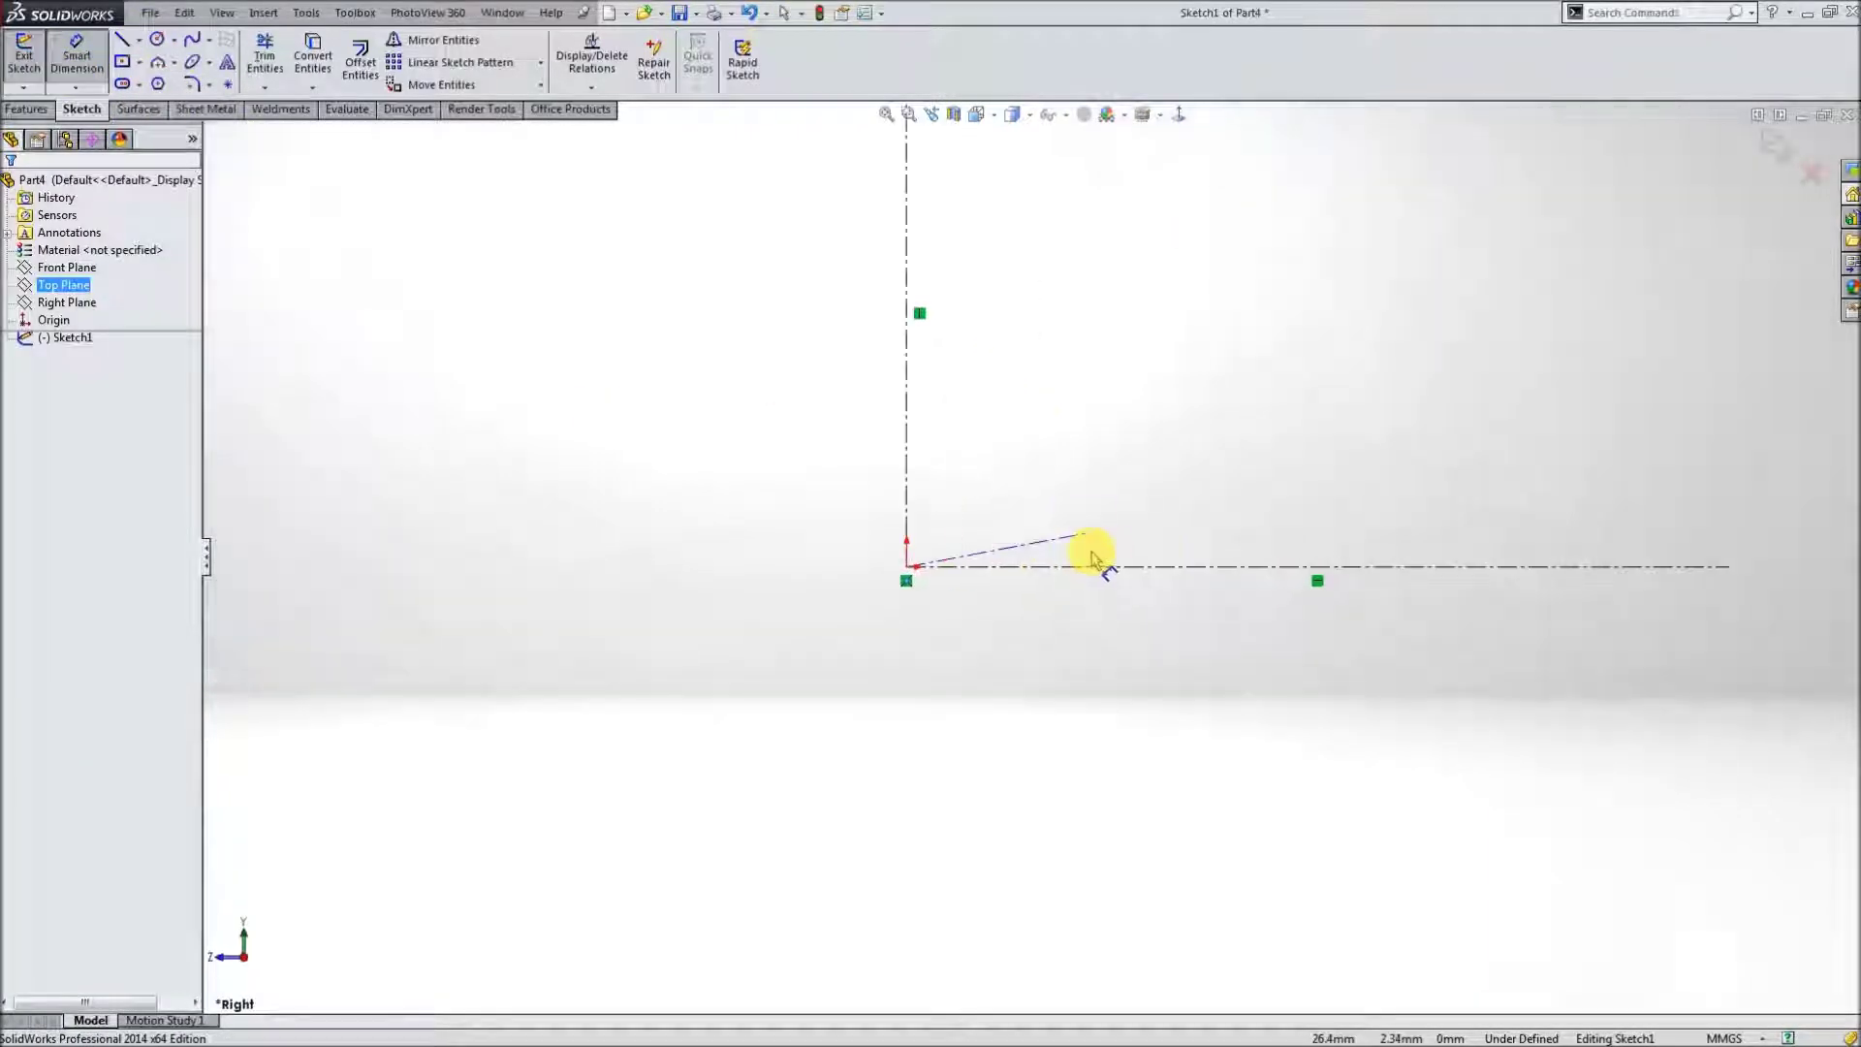
click(1072, 541)
click(1090, 570)
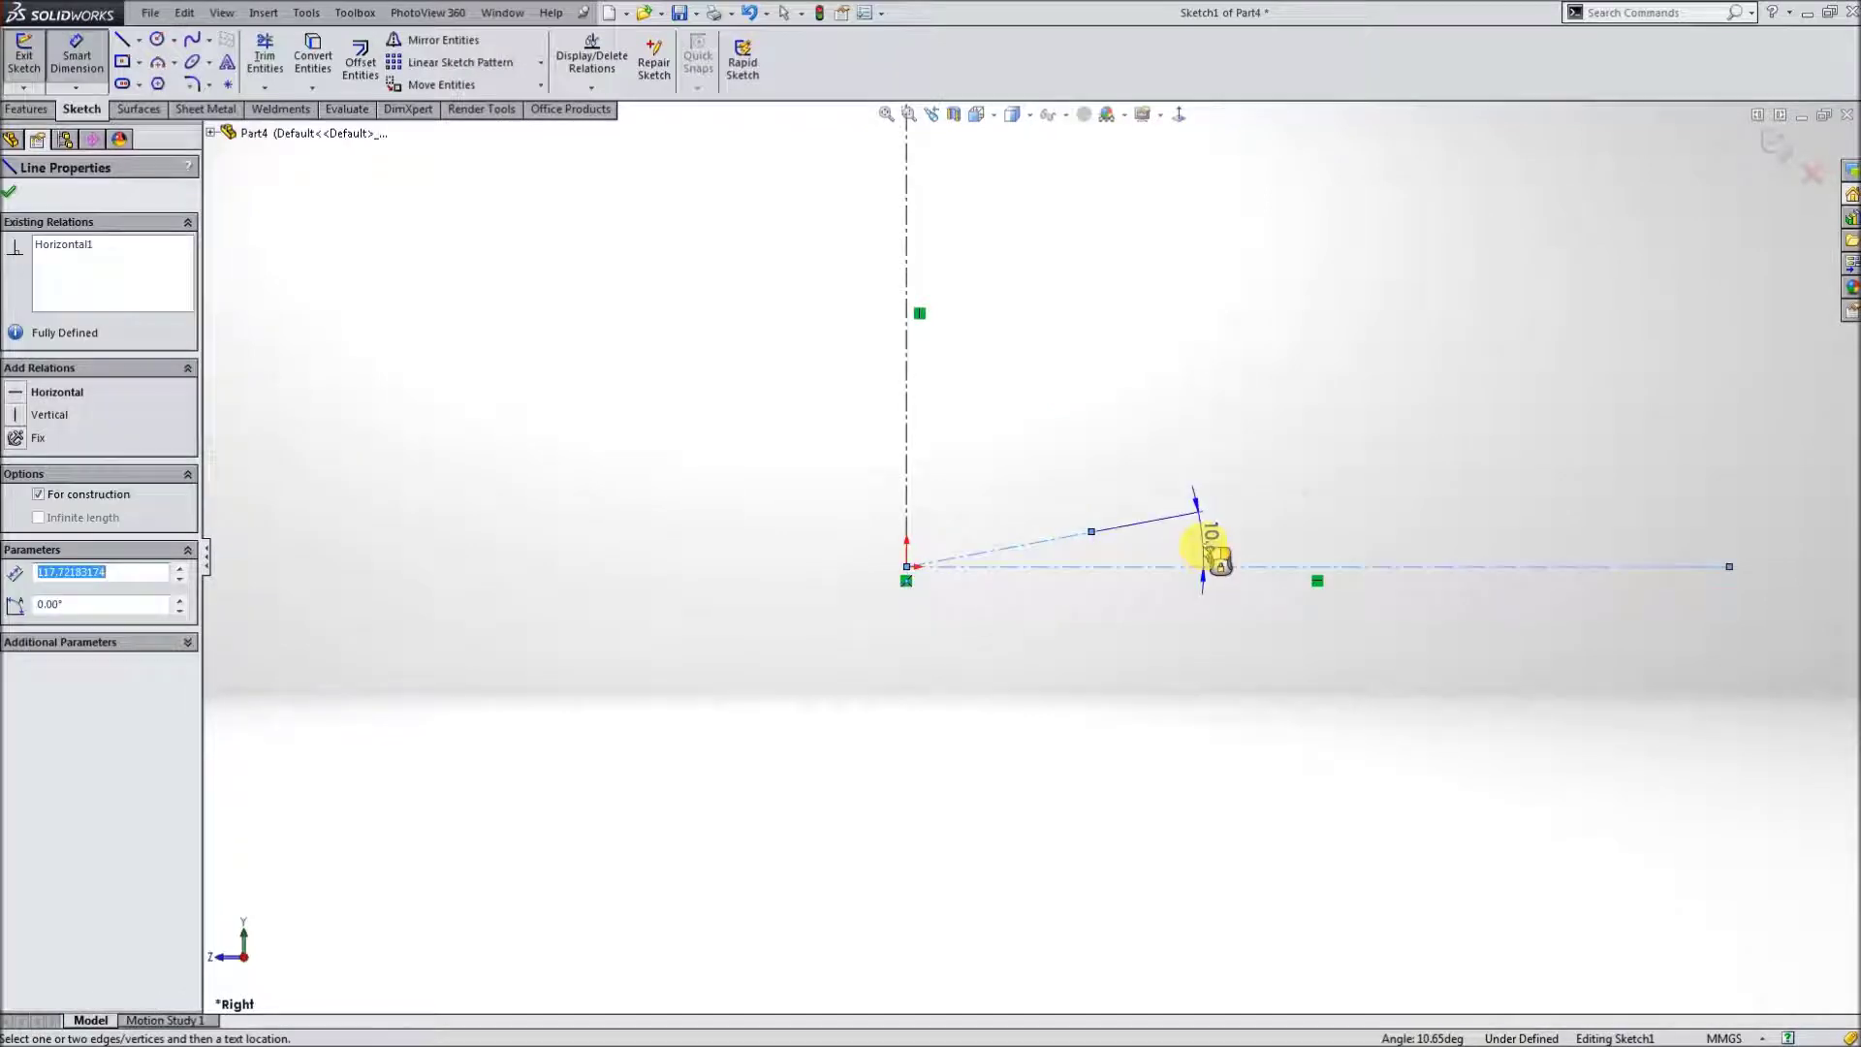
click(1205, 541)
text(5)
key(Return)
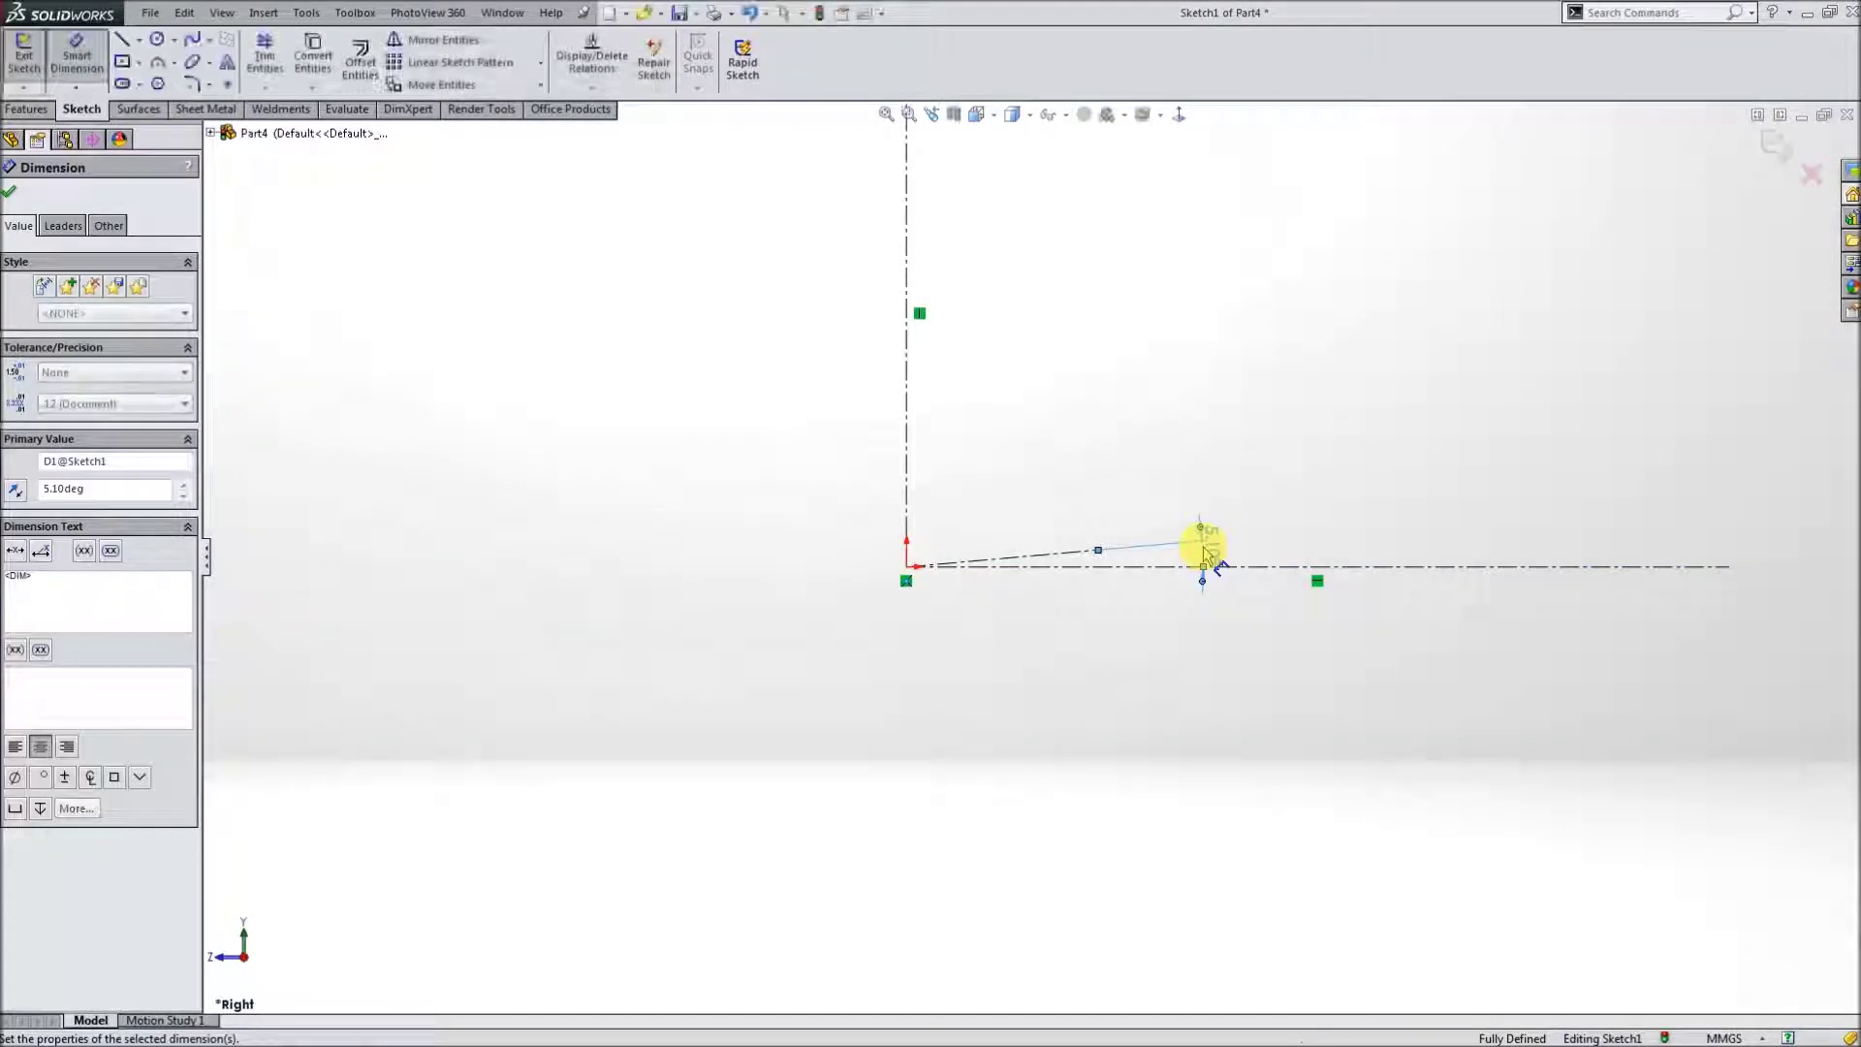
- Dimension the angled construction line to 10.80 mm long
click(1076, 556)
scroll(1066, 533, down, 3)
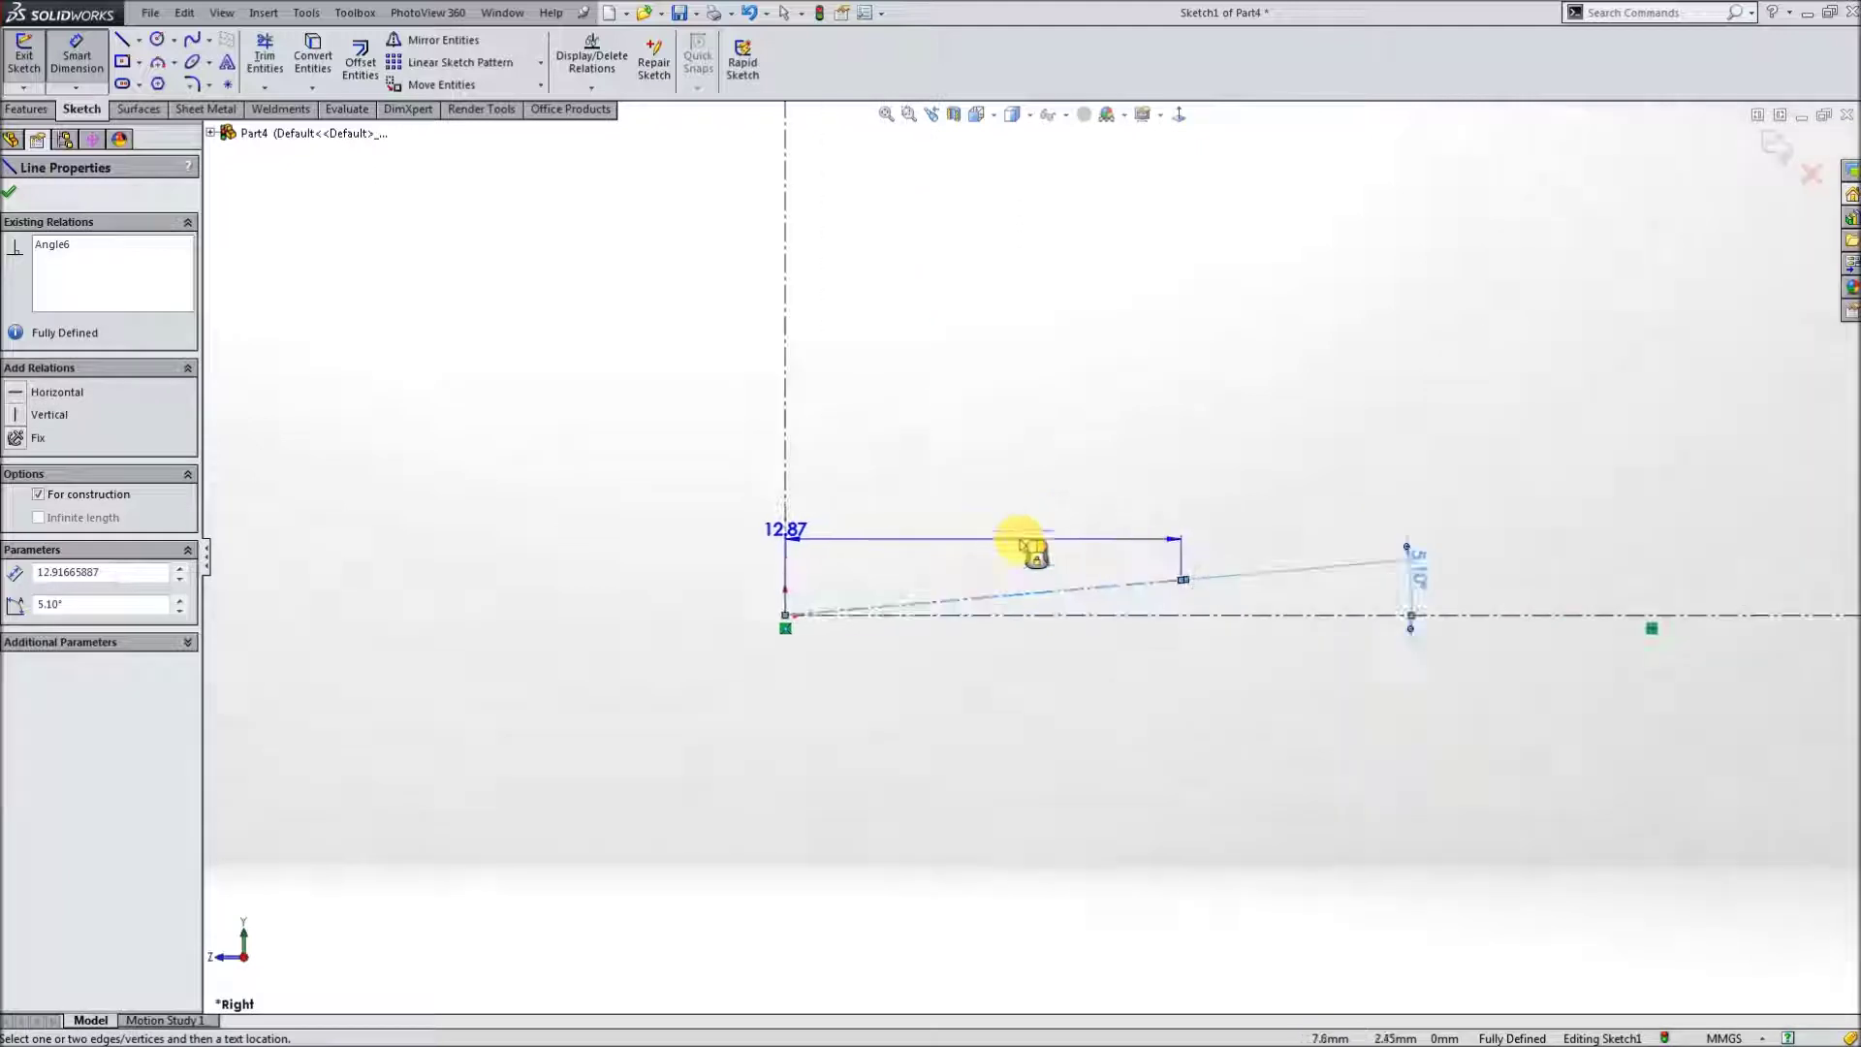
scroll(1030, 552, down, 3)
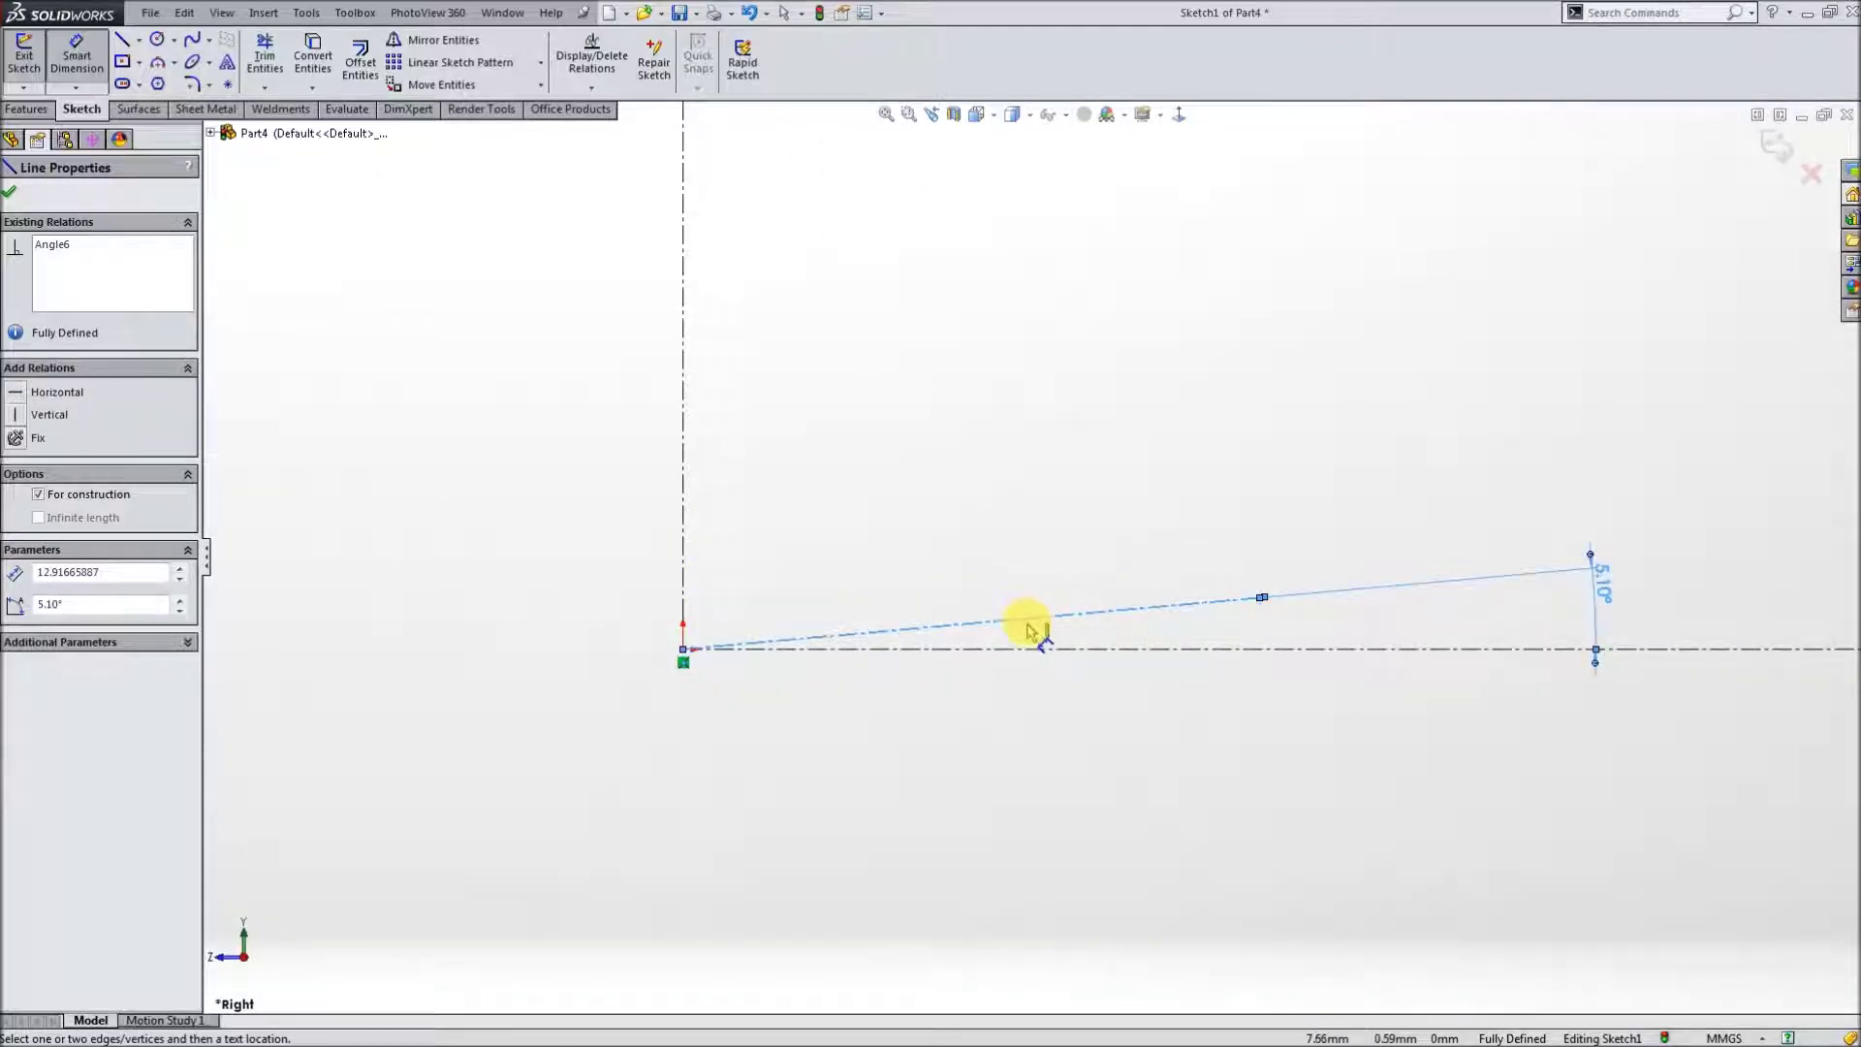
scroll(1030, 625, down, 1)
scroll(1057, 611, down, 3)
click(1070, 607)
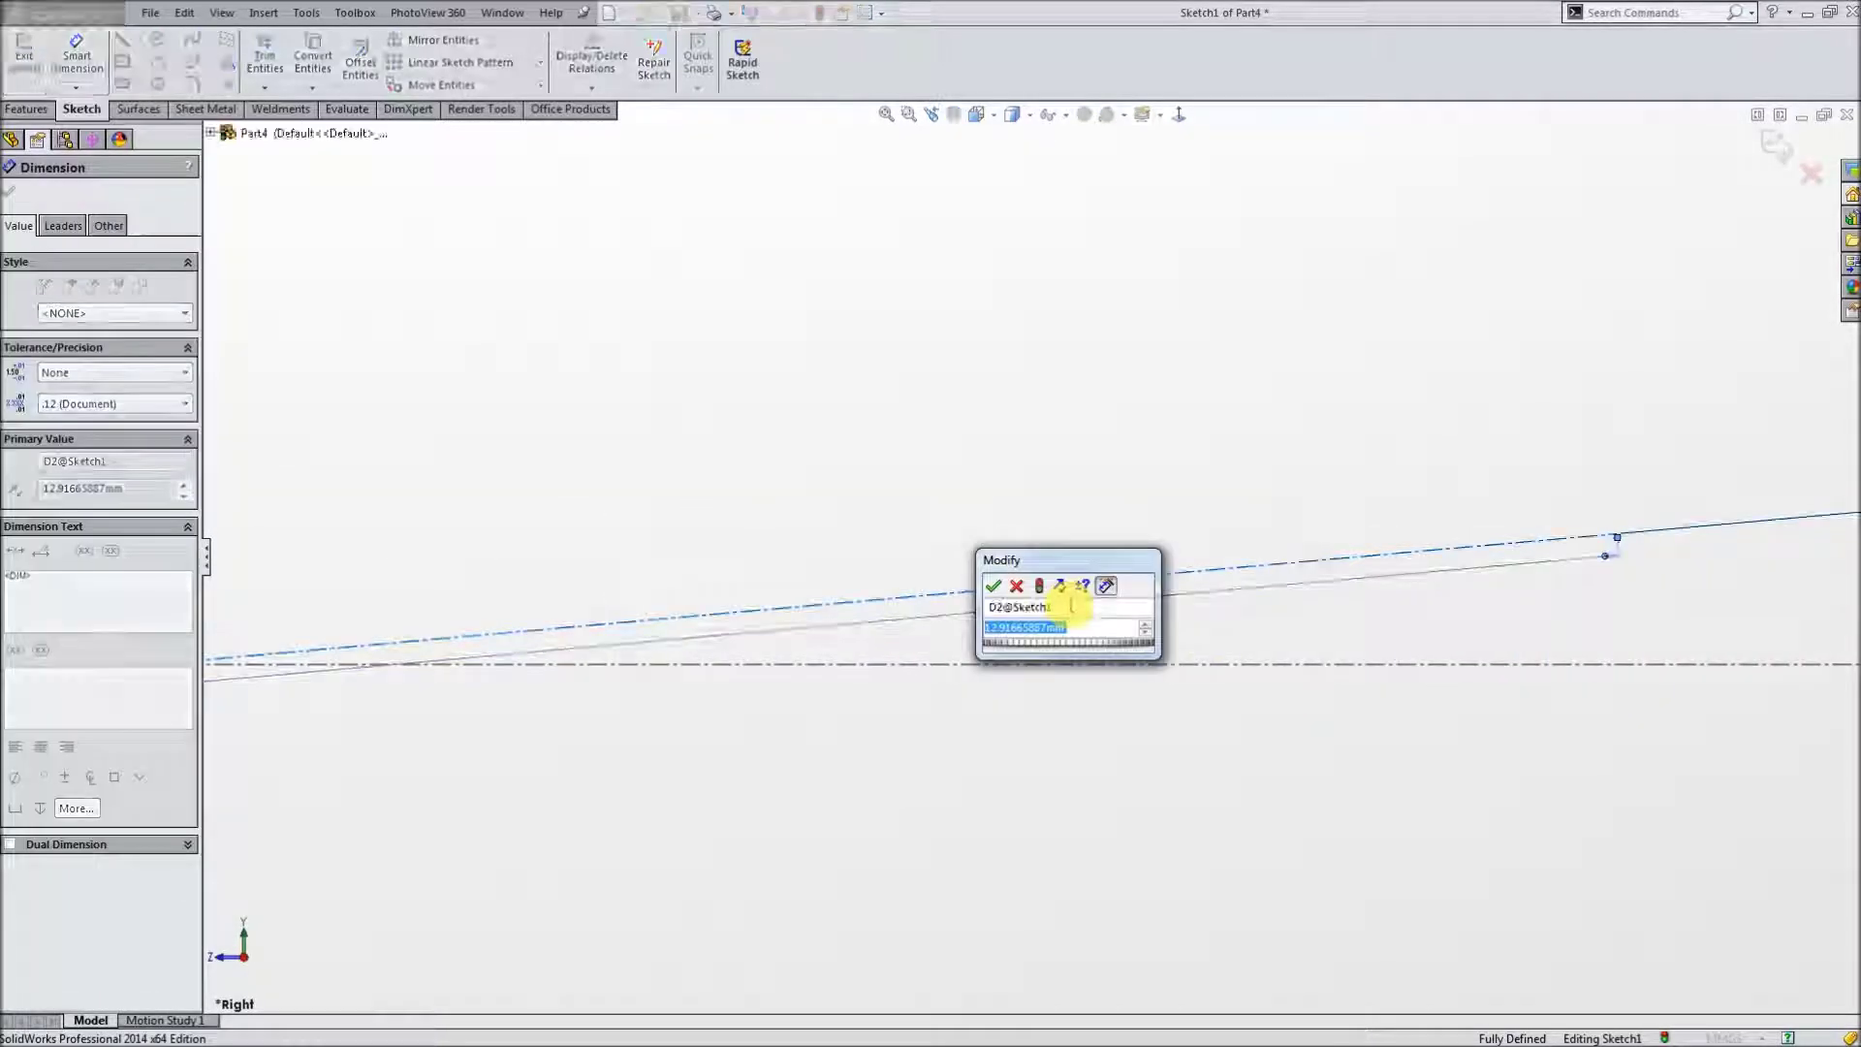
text(10.8)
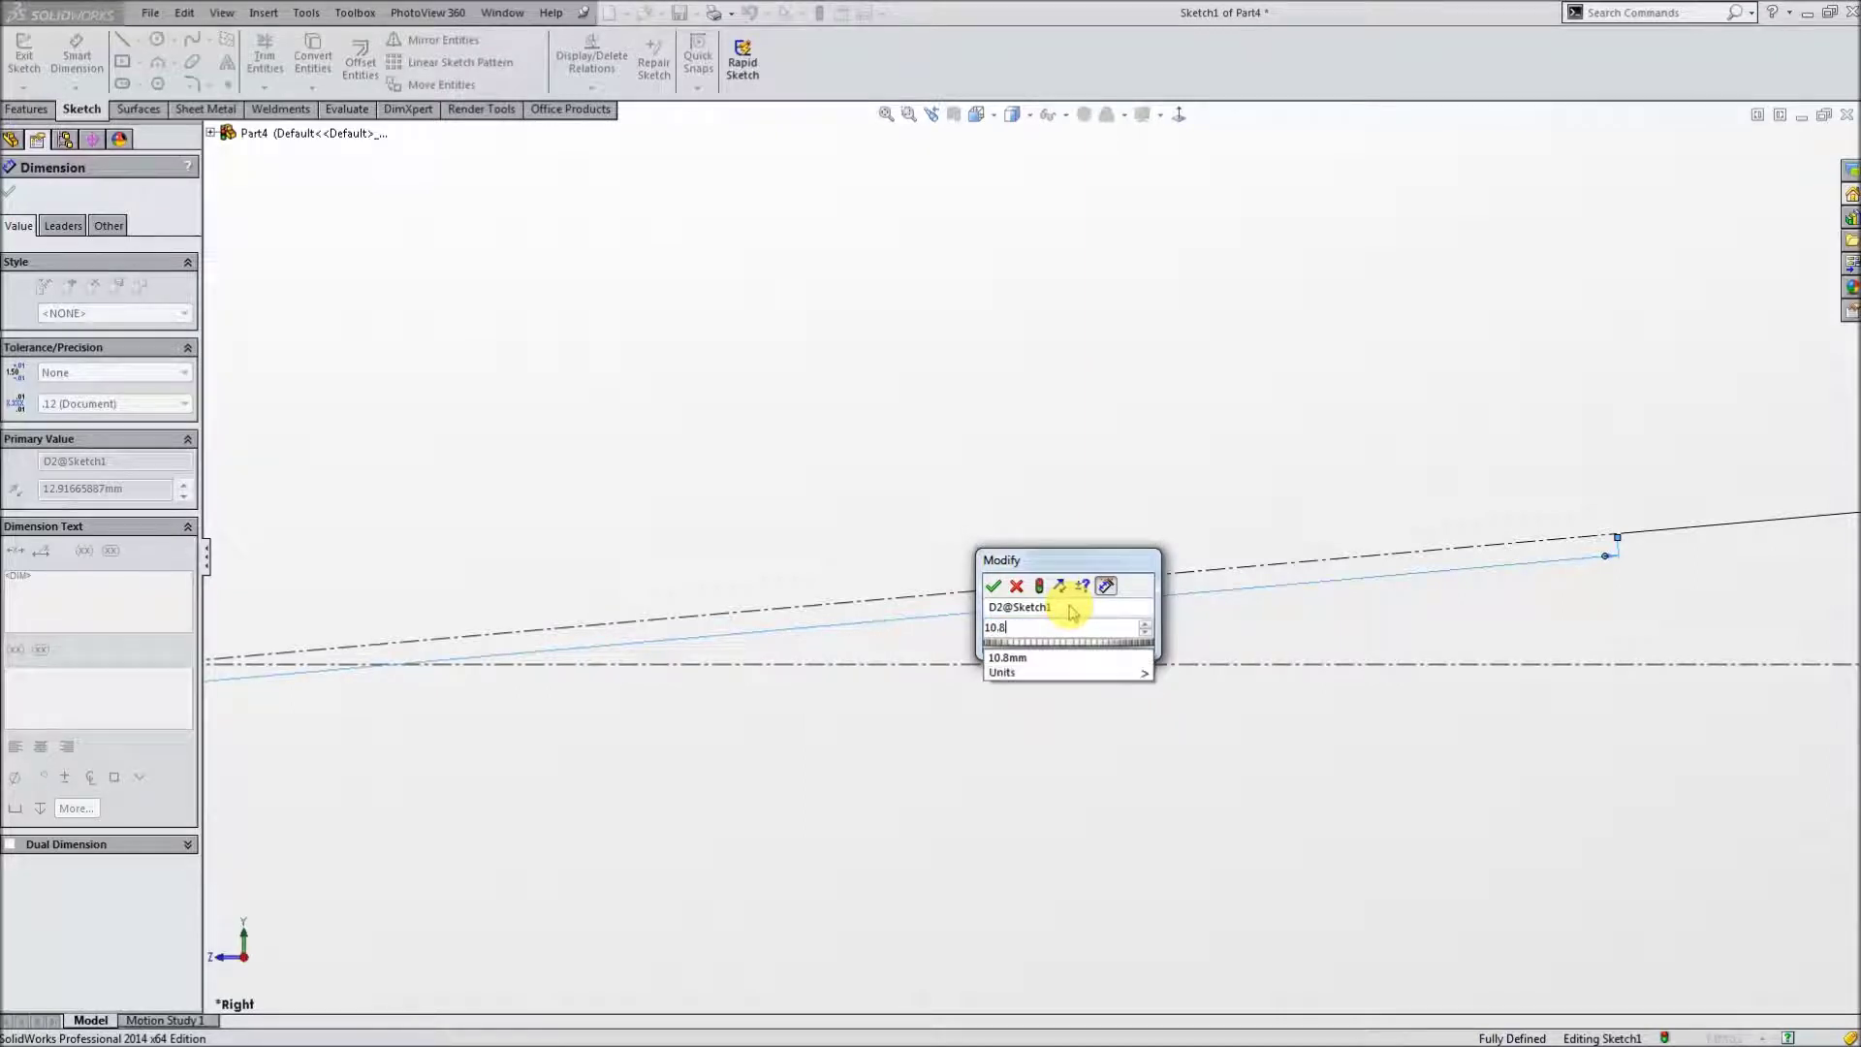
key(Return)
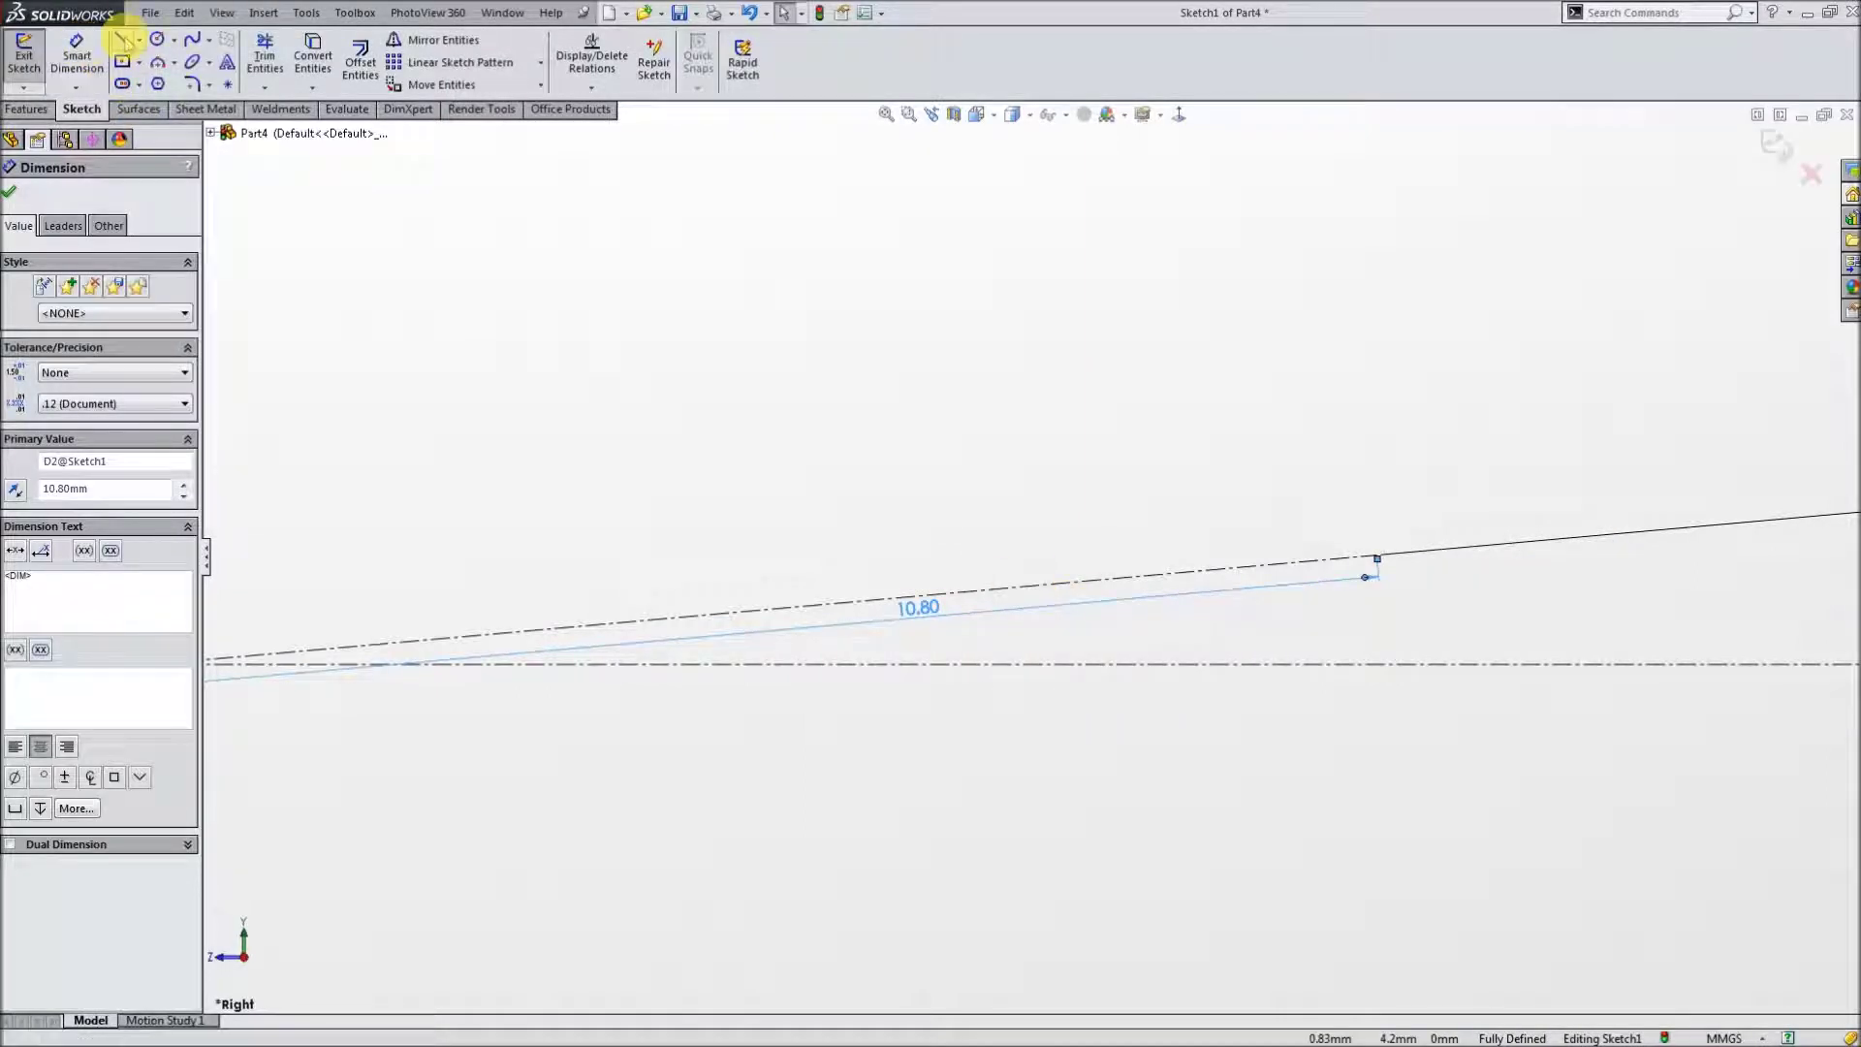
click(122, 39)
scroll(843, 475, up, 3)
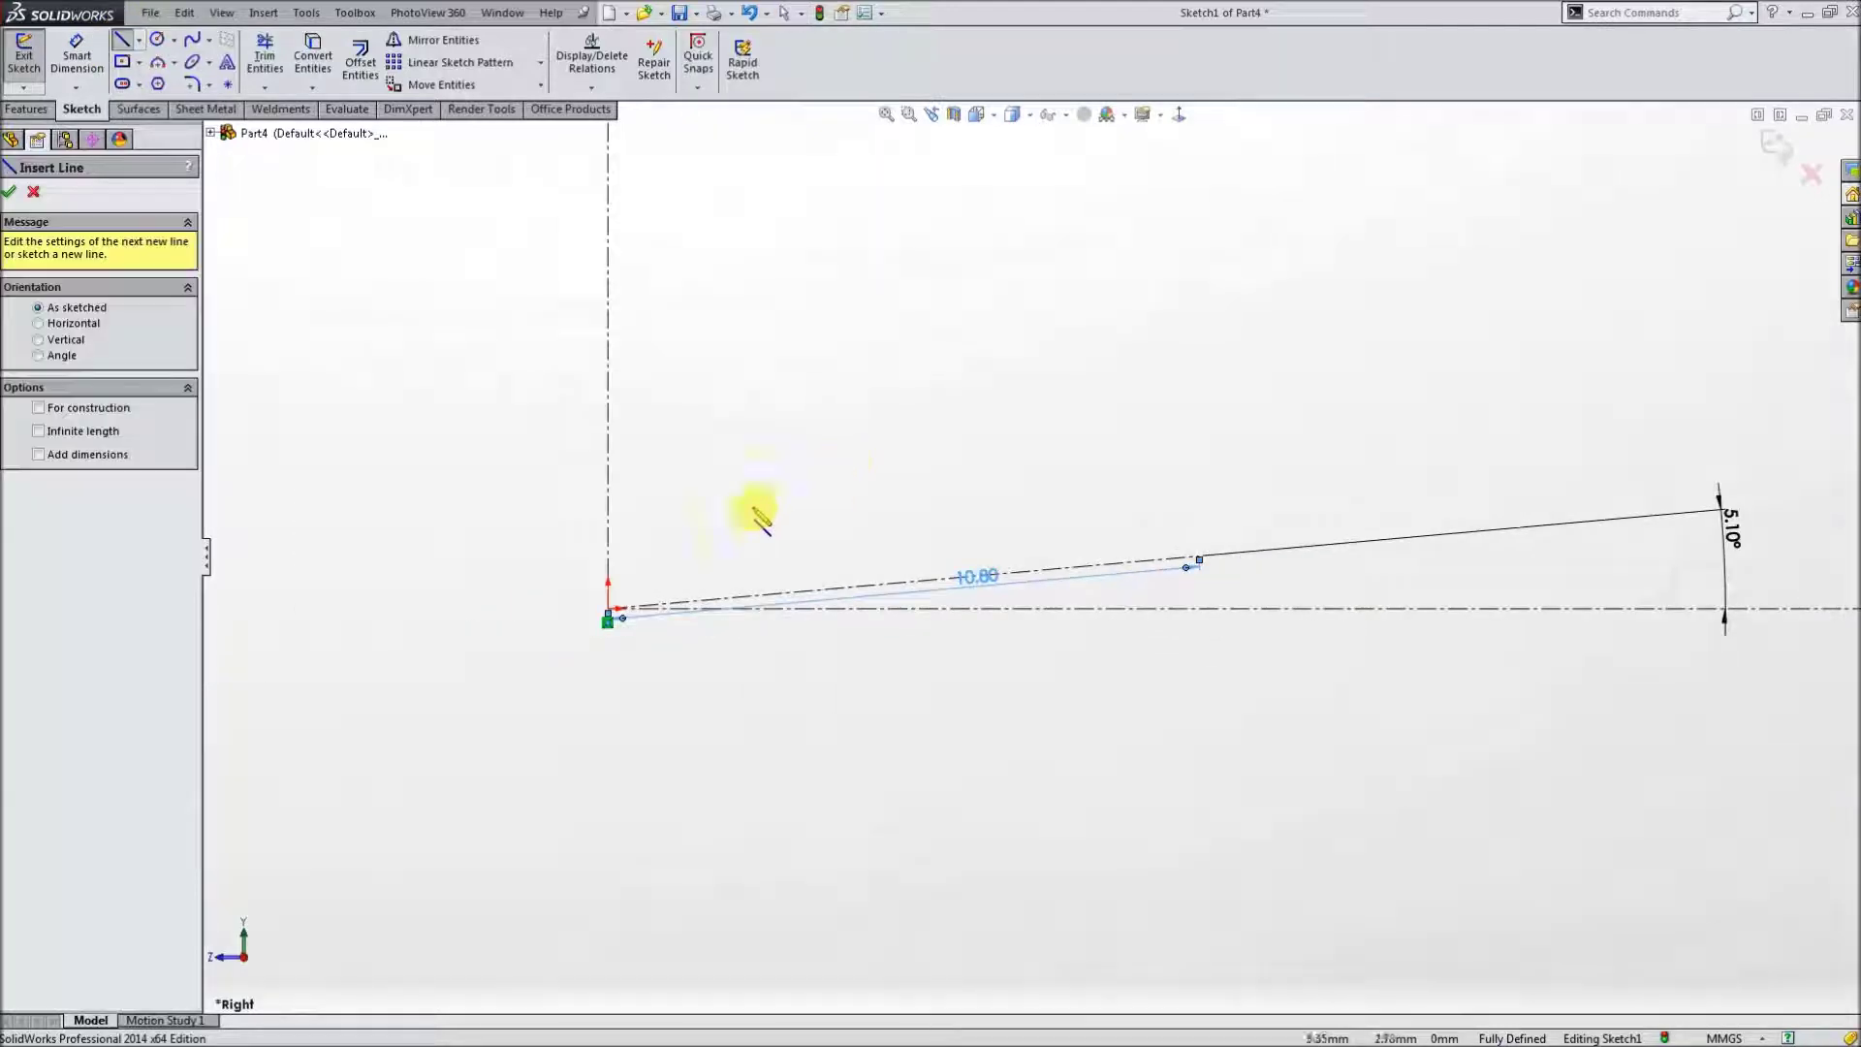
- Sketch the U-slot: upper line, tangent rounded end around the centerline tip, lower line
click(559, 544)
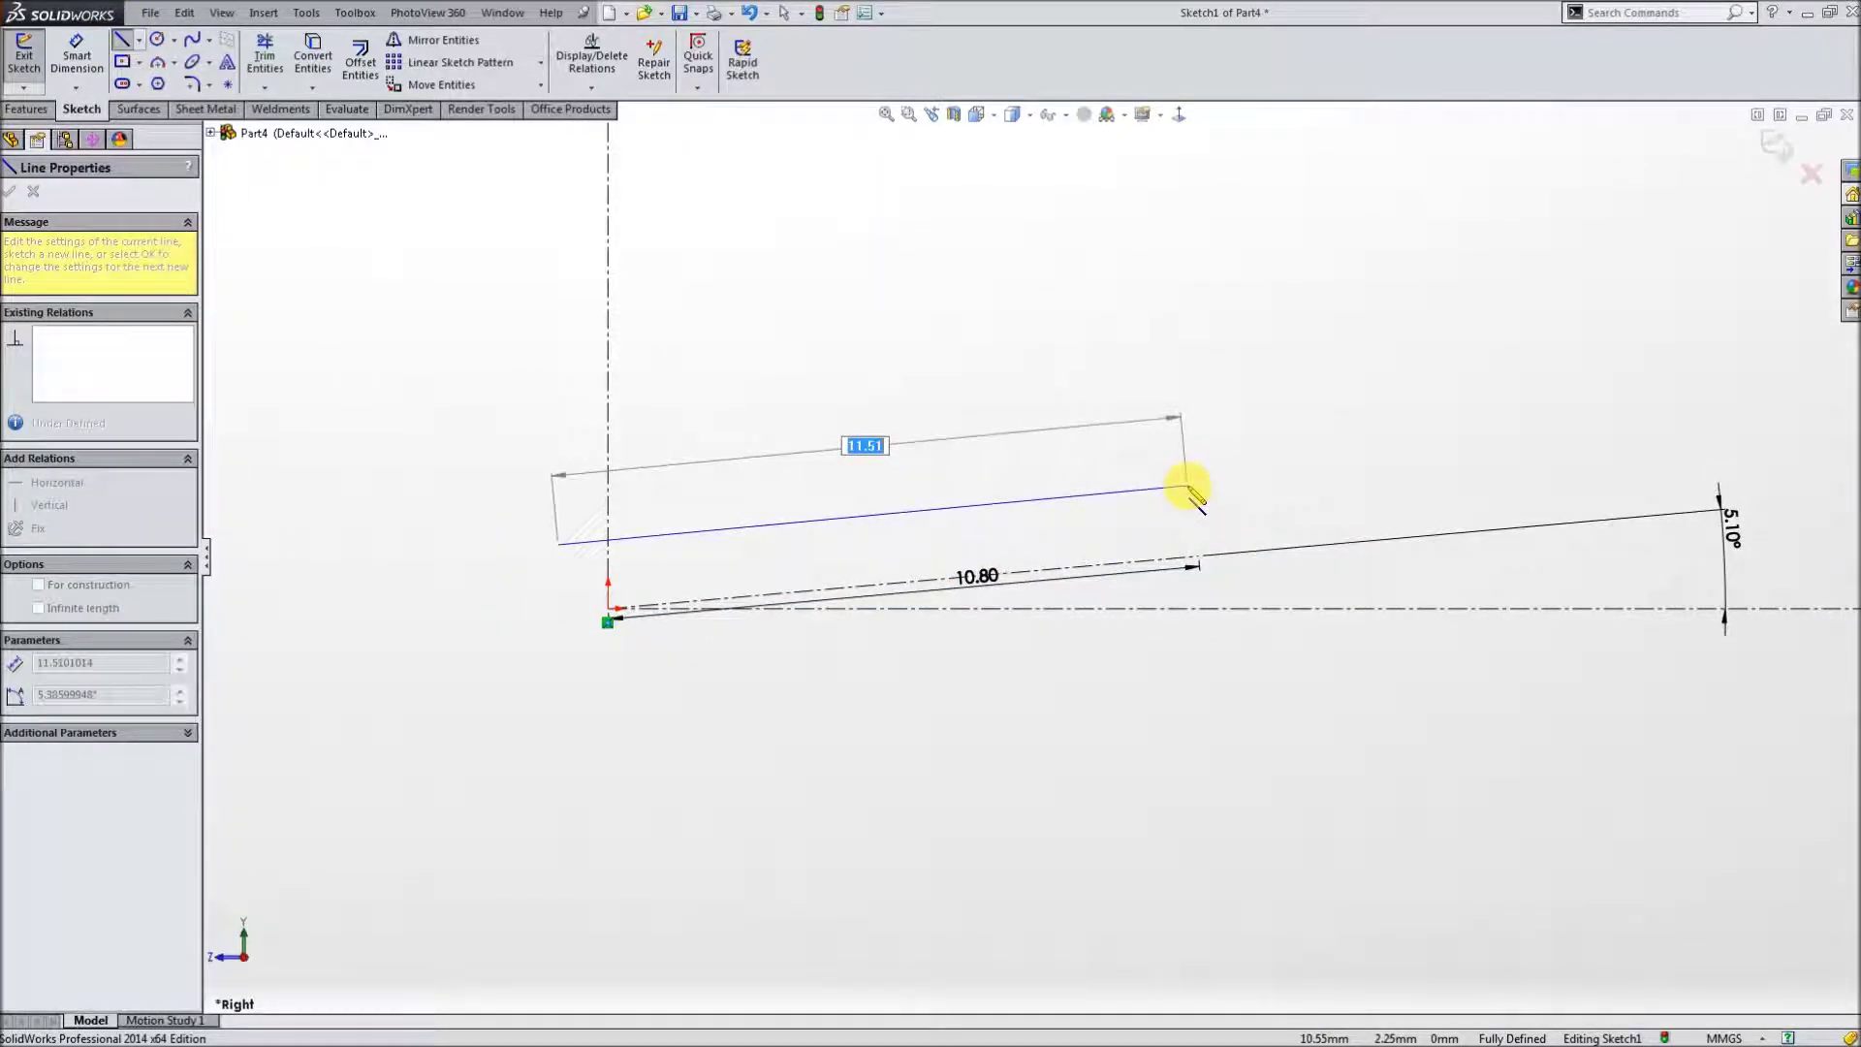
click(1176, 483)
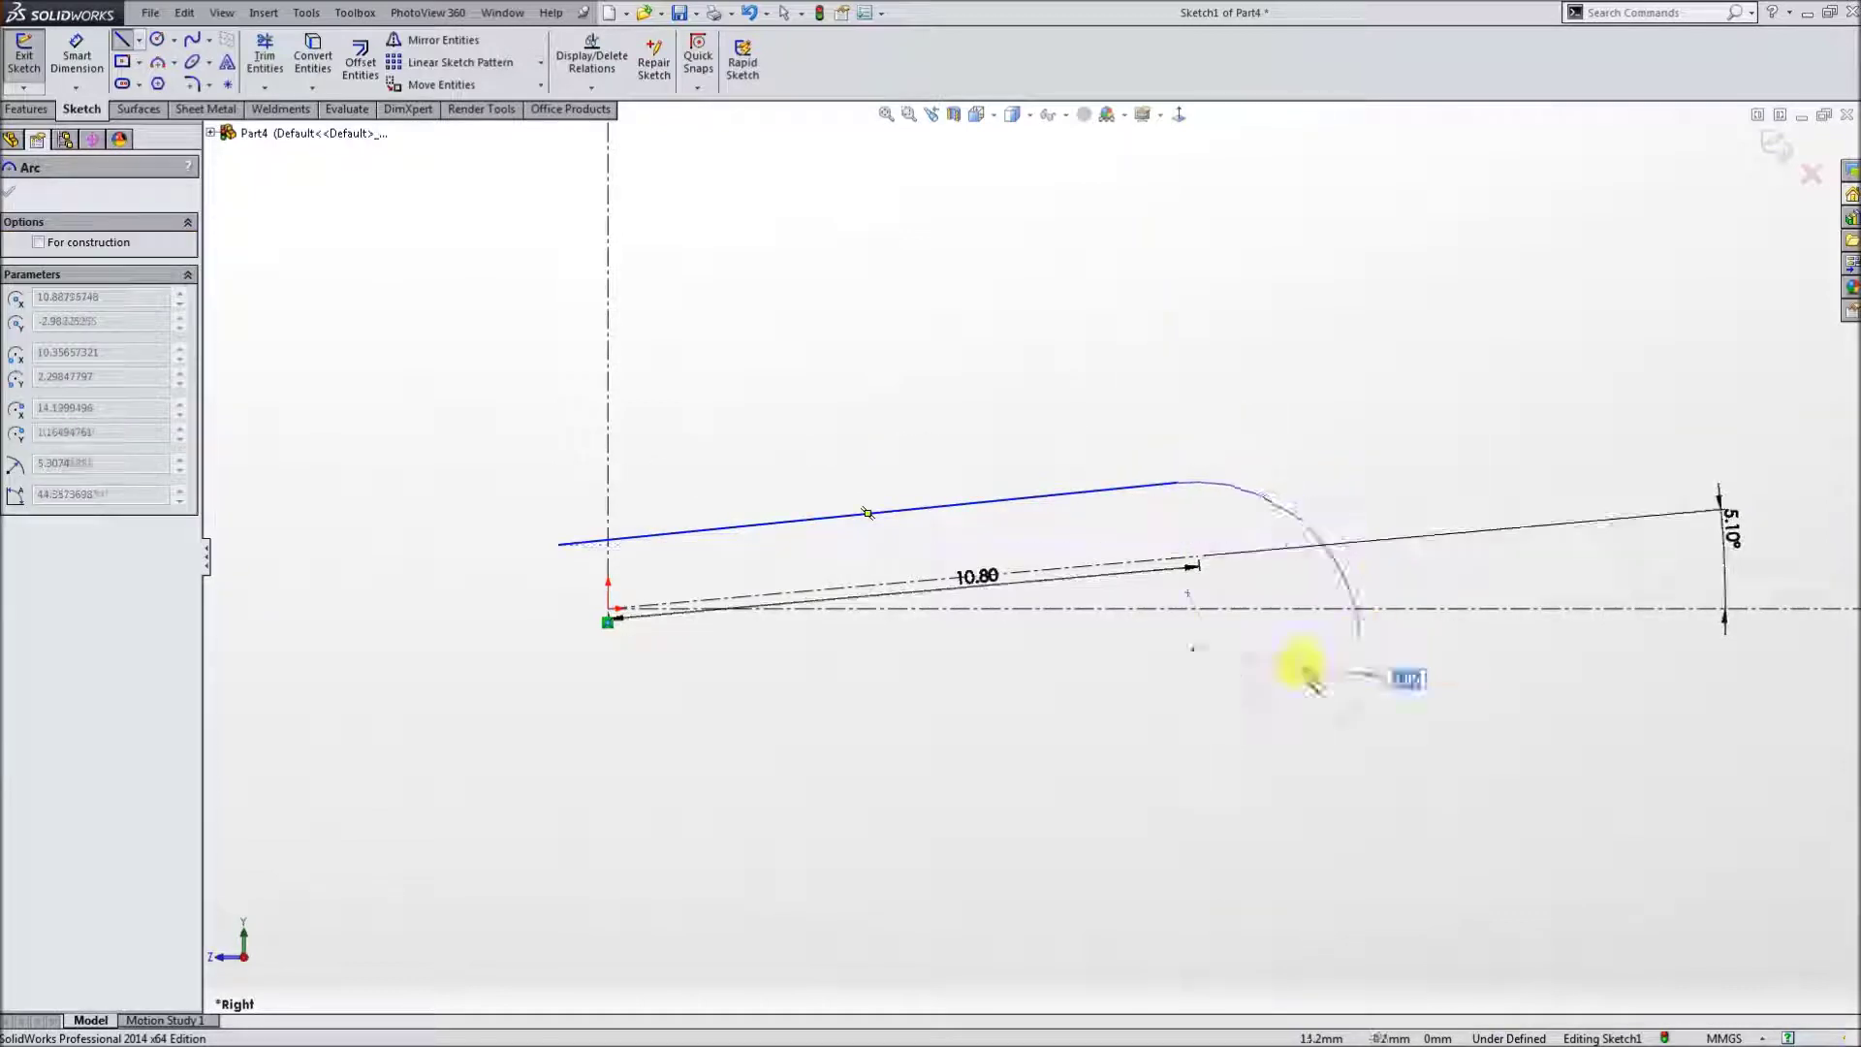
click(1195, 685)
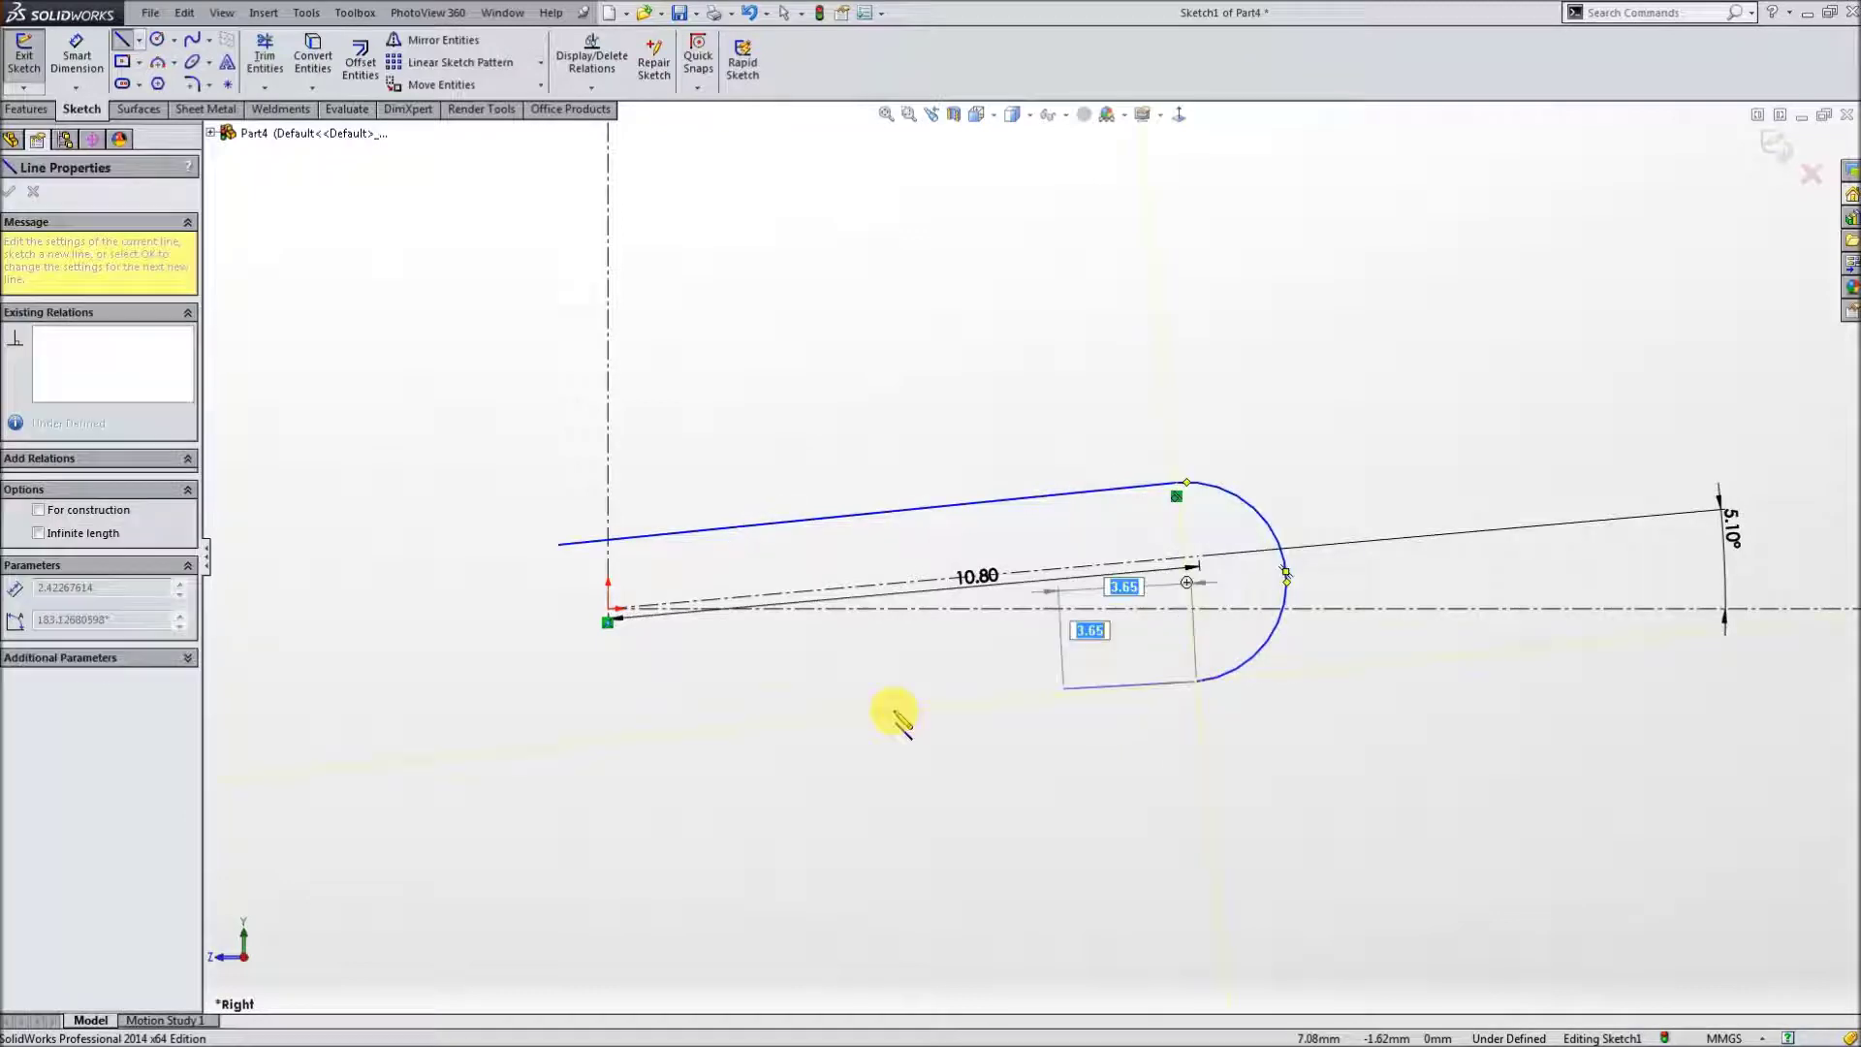
click(601, 741)
key(Escape)
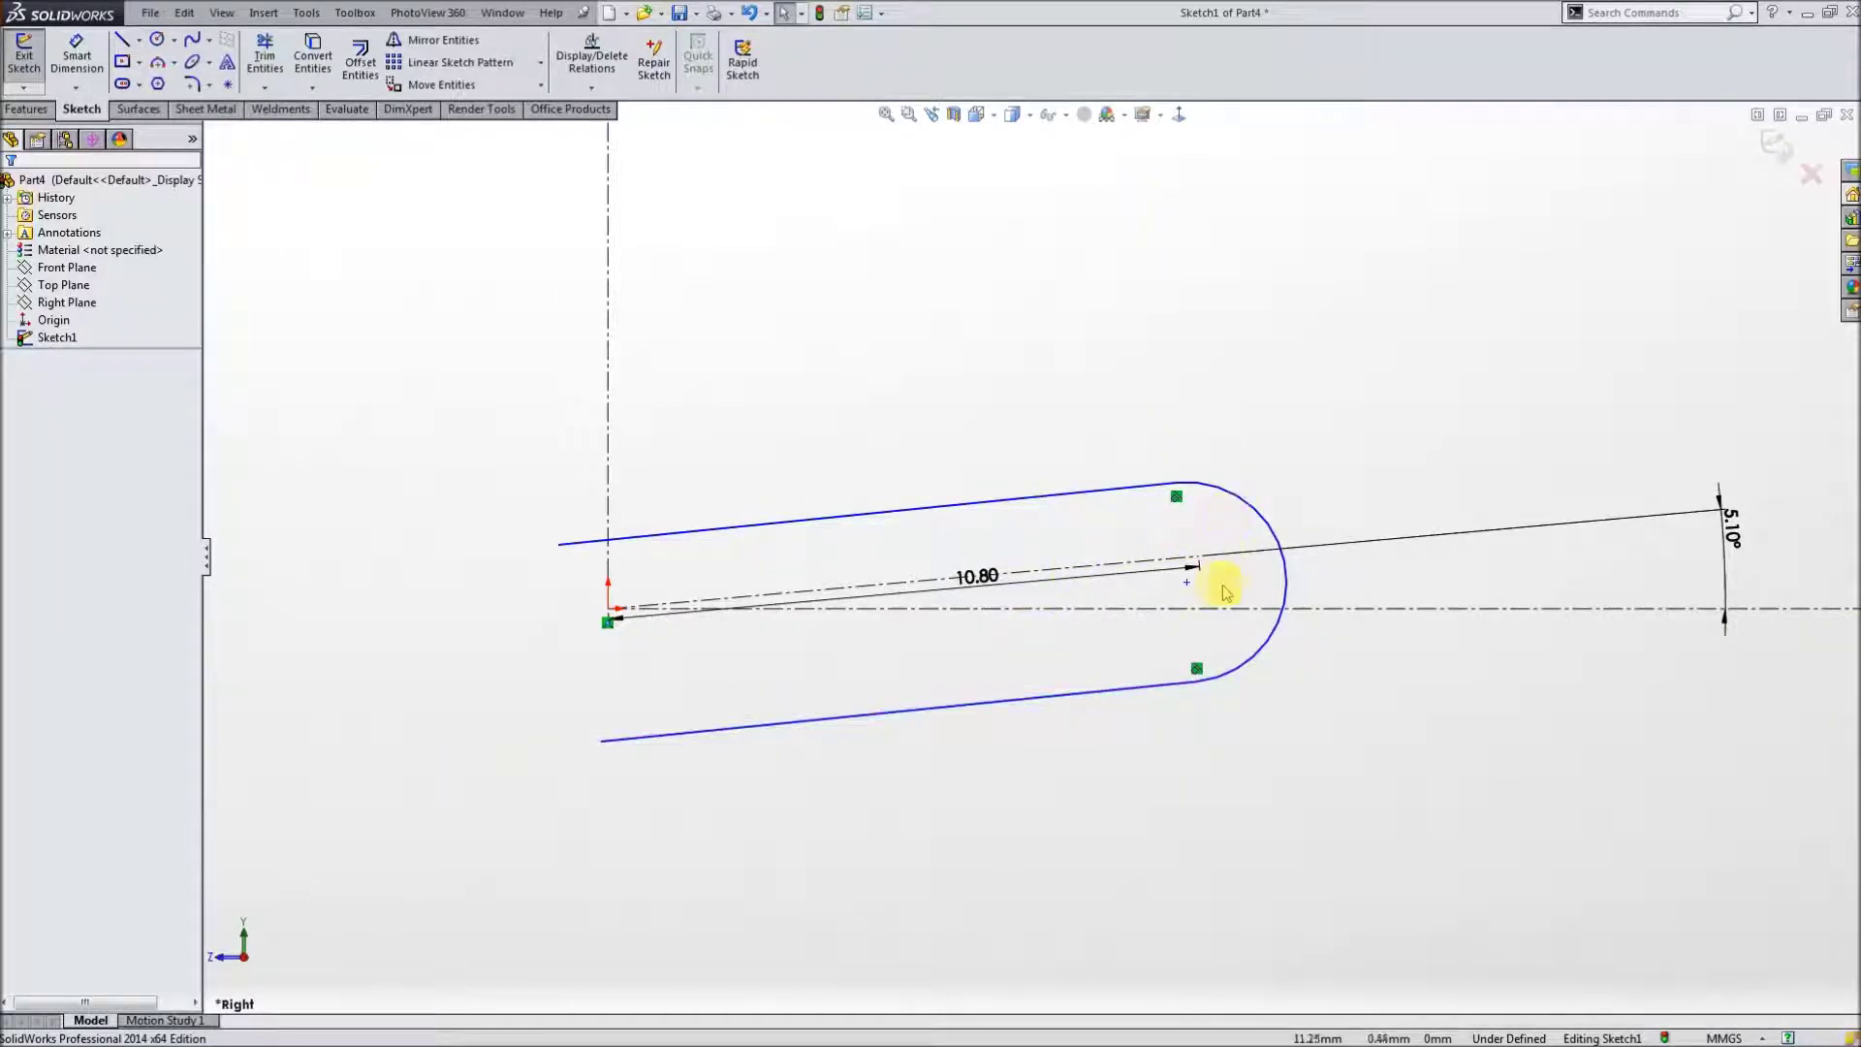
click(1188, 584)
scroll(1192, 572, down, 2)
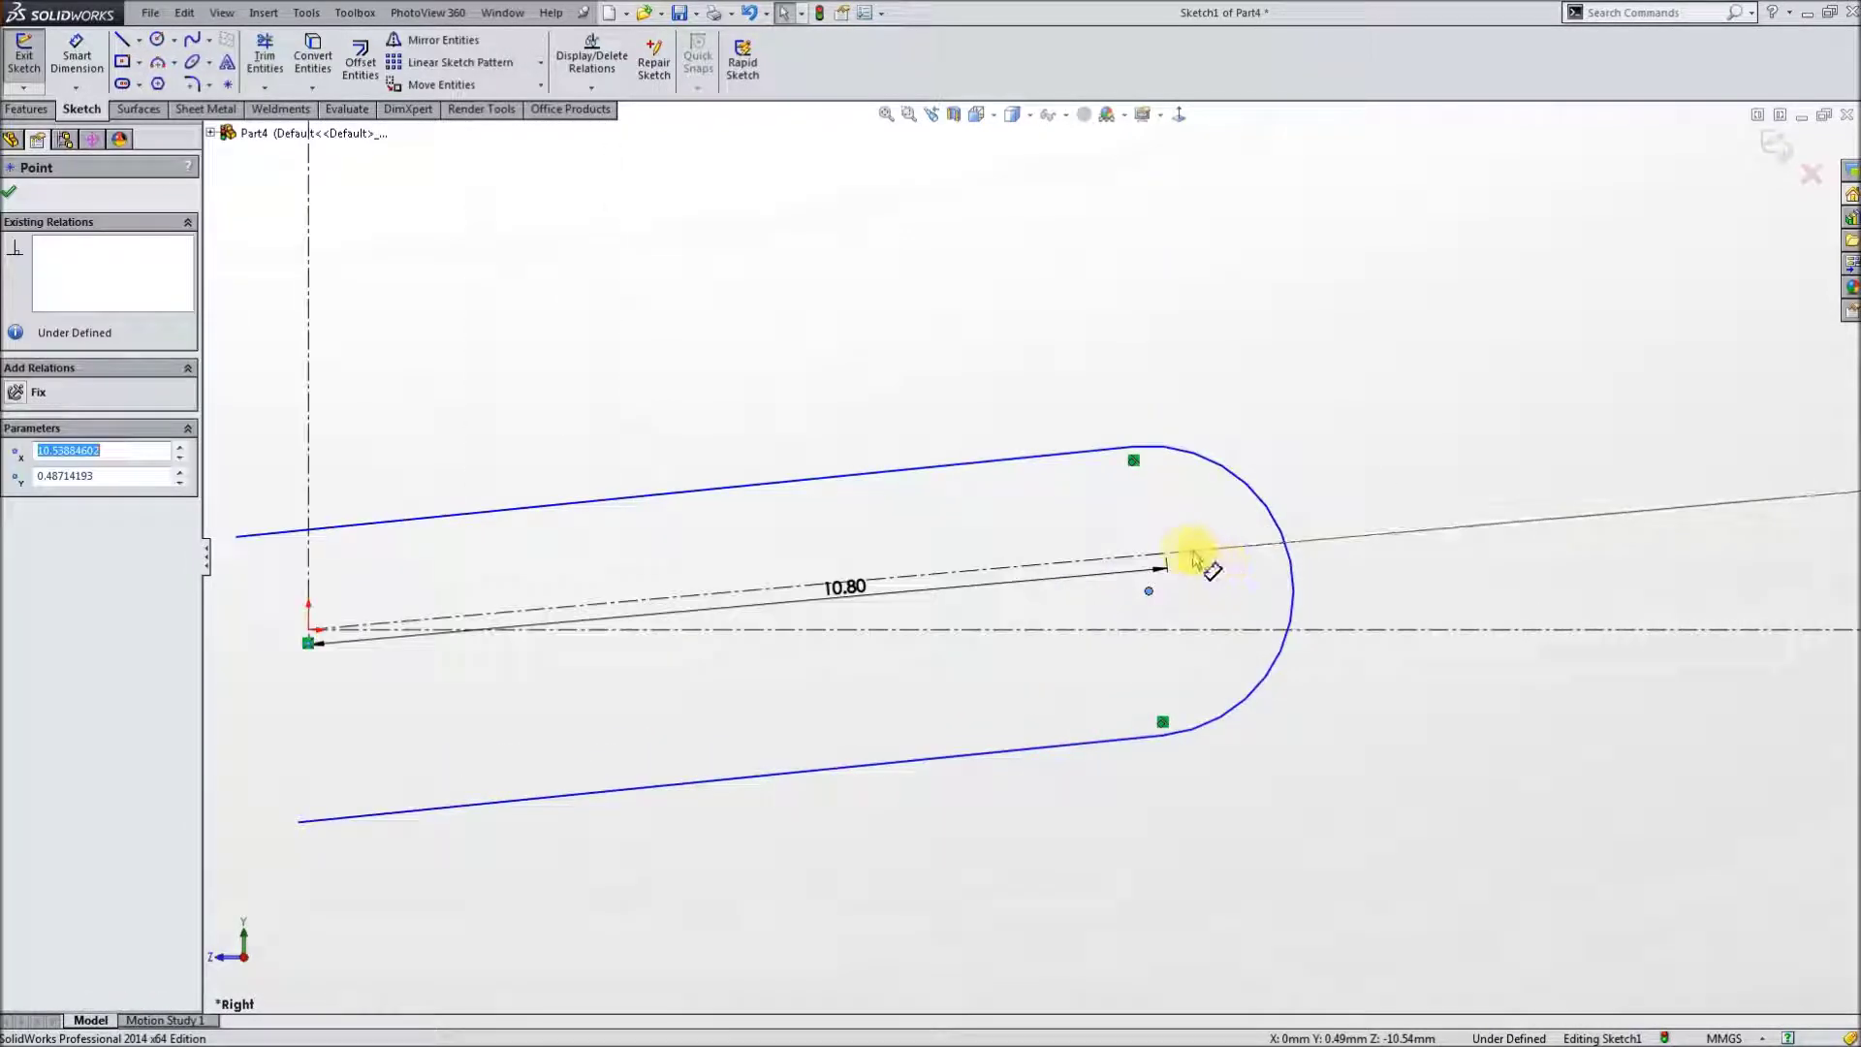
- Merge the arc centre with the construction line's end and give the arc an R5 radius
ctrl+click(1164, 559)
click(18, 574)
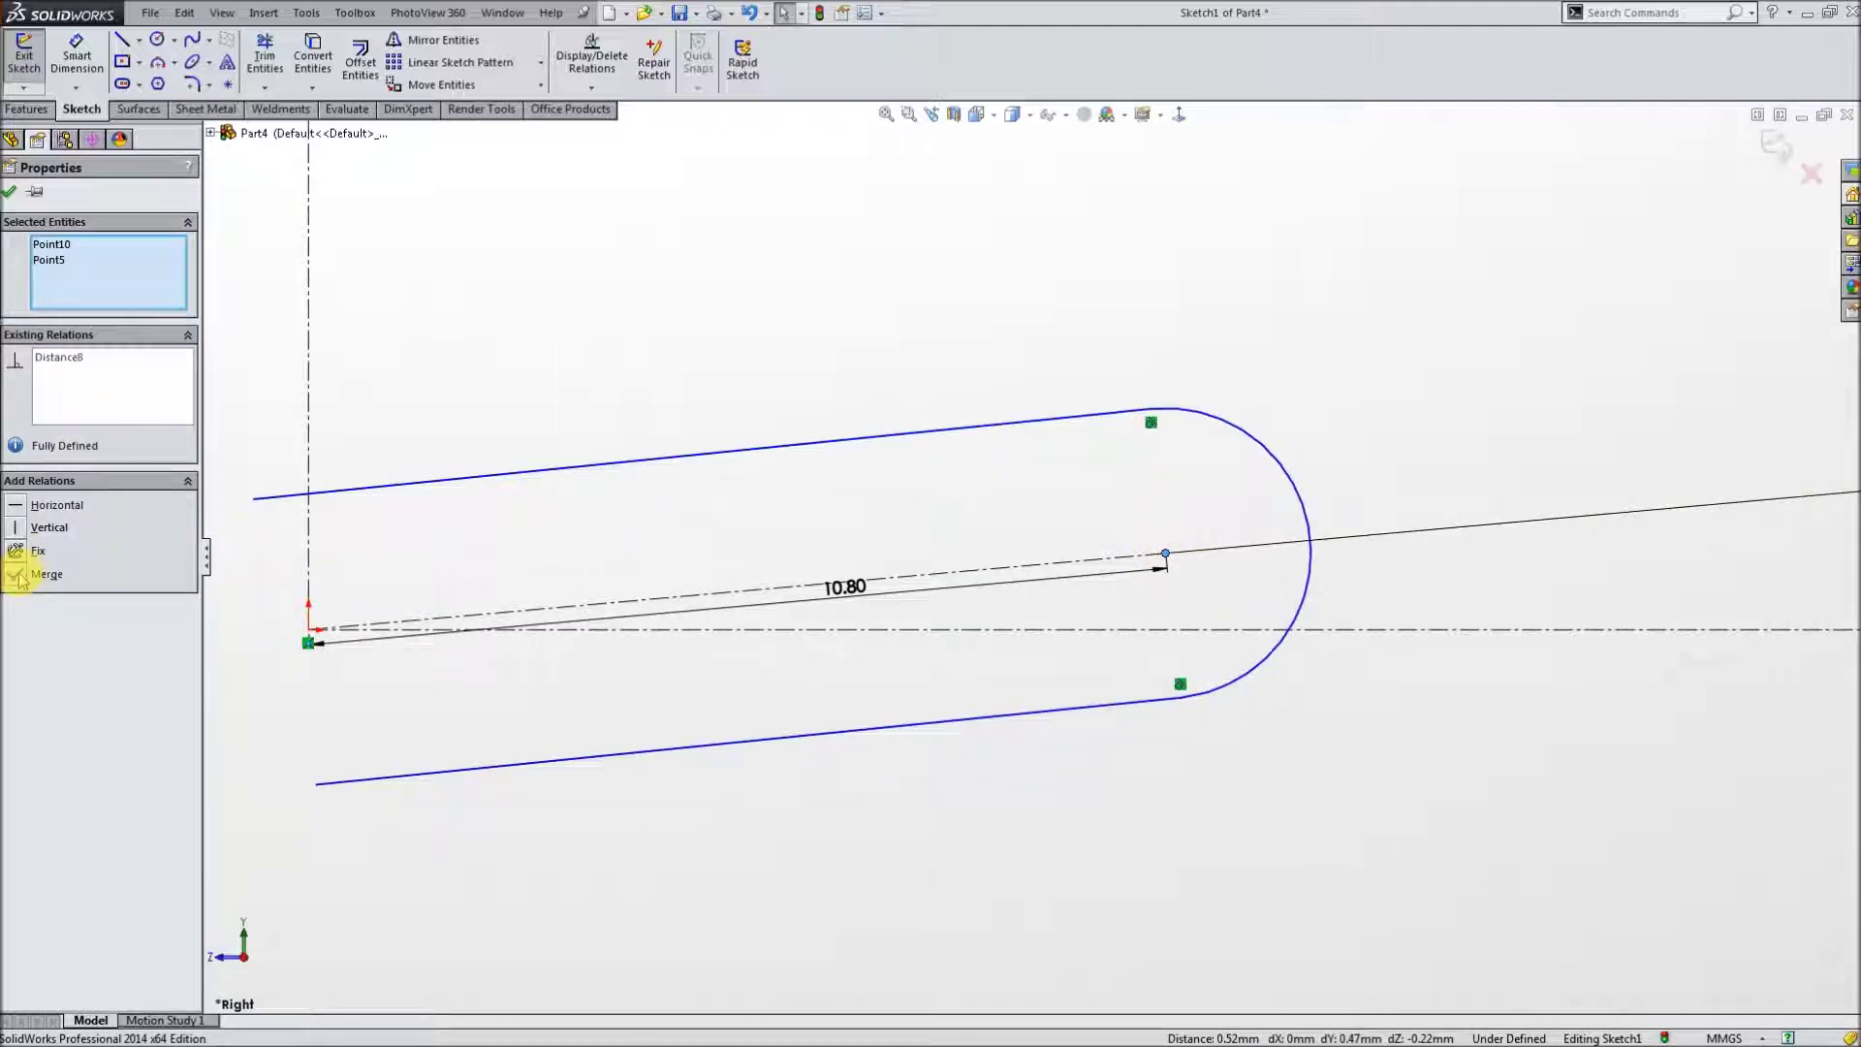
click(14, 192)
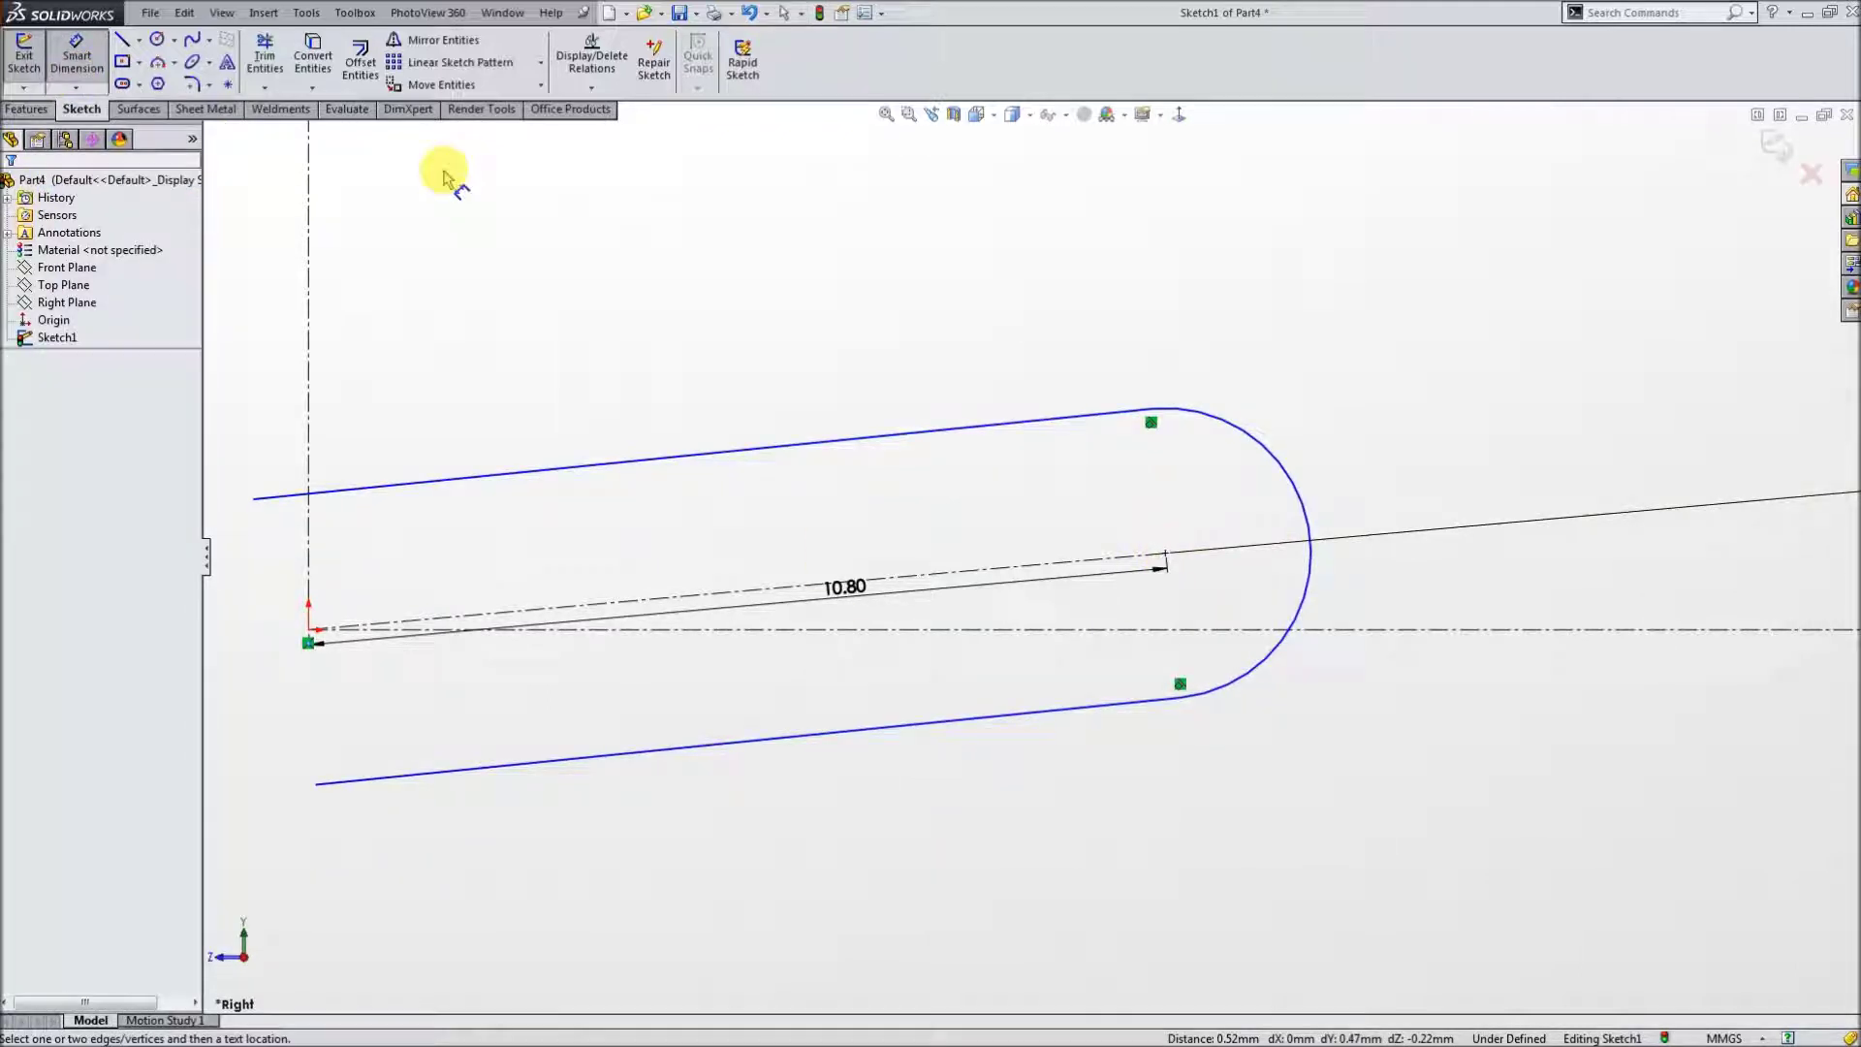
click(1257, 441)
key(d)
click(1285, 370)
text(5)
key(Return)
click(1282, 380)
key(z)
key(Escape)
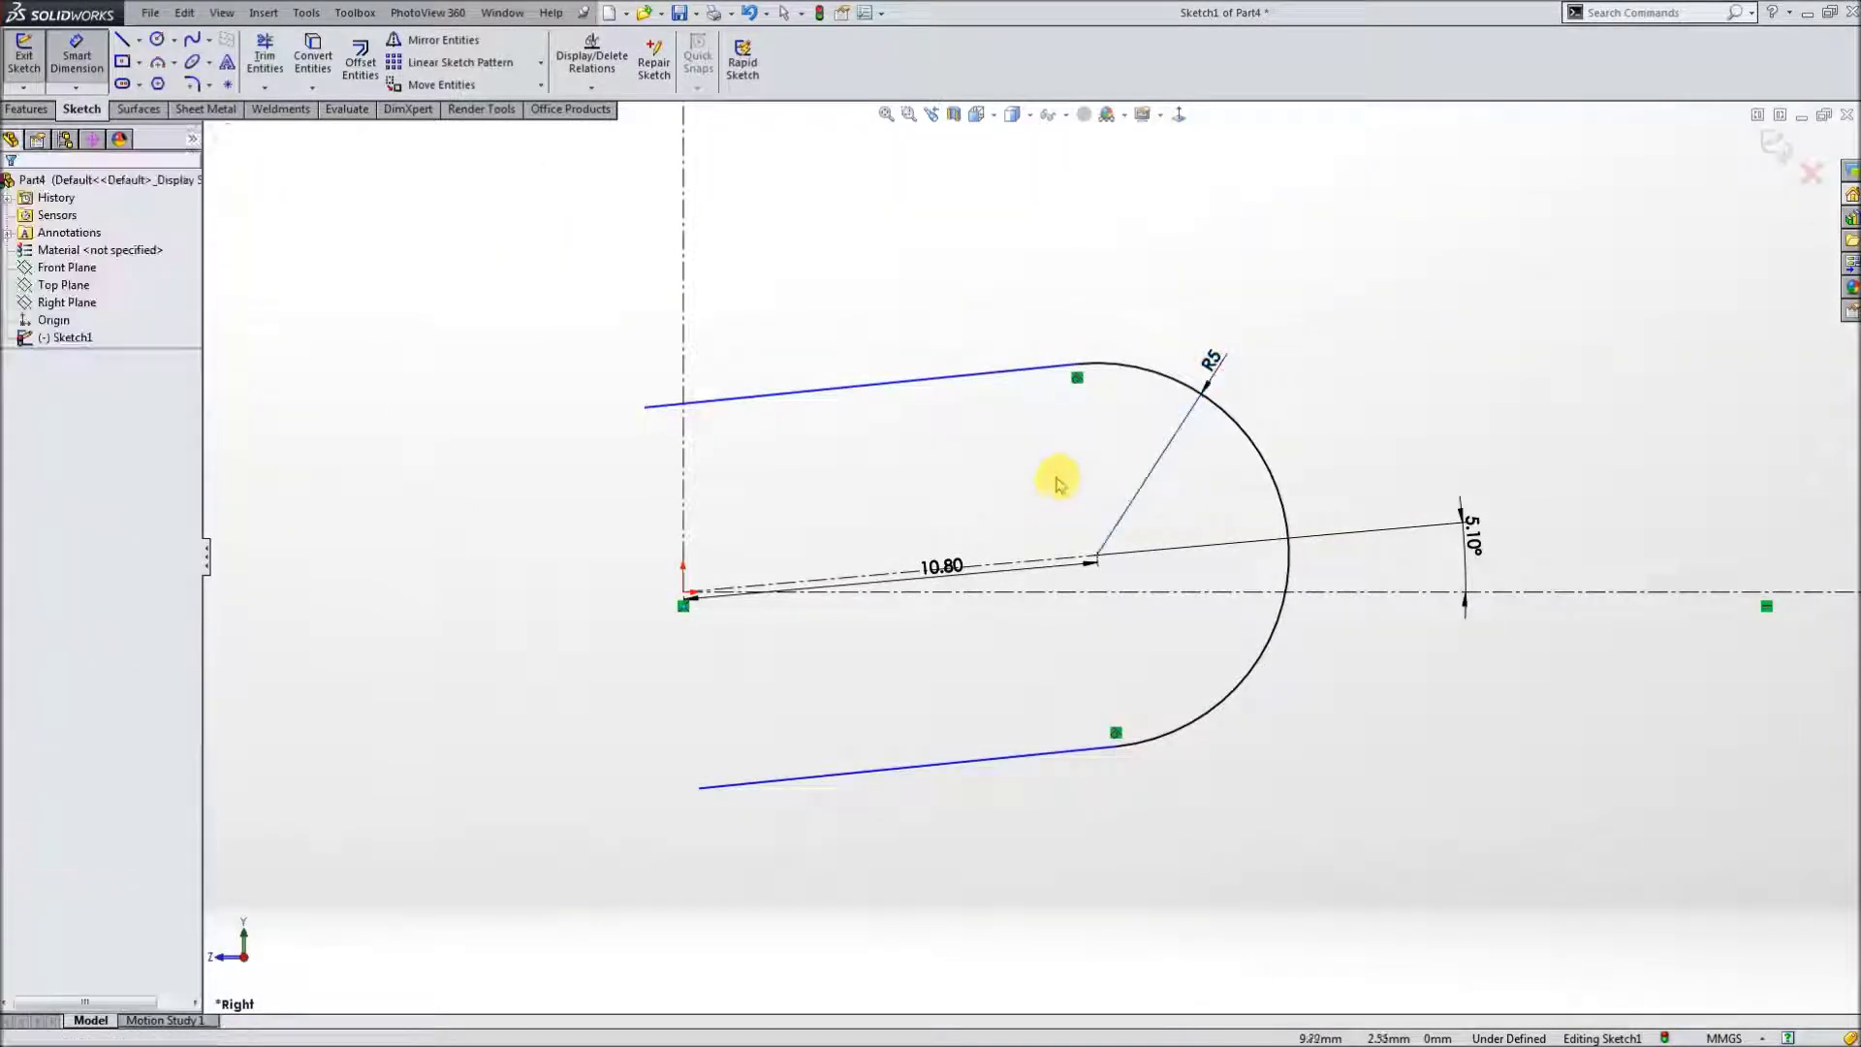
- Make both slot edges parallel to the 10.80 construction line
click(1008, 384)
ctrl+click(1035, 567)
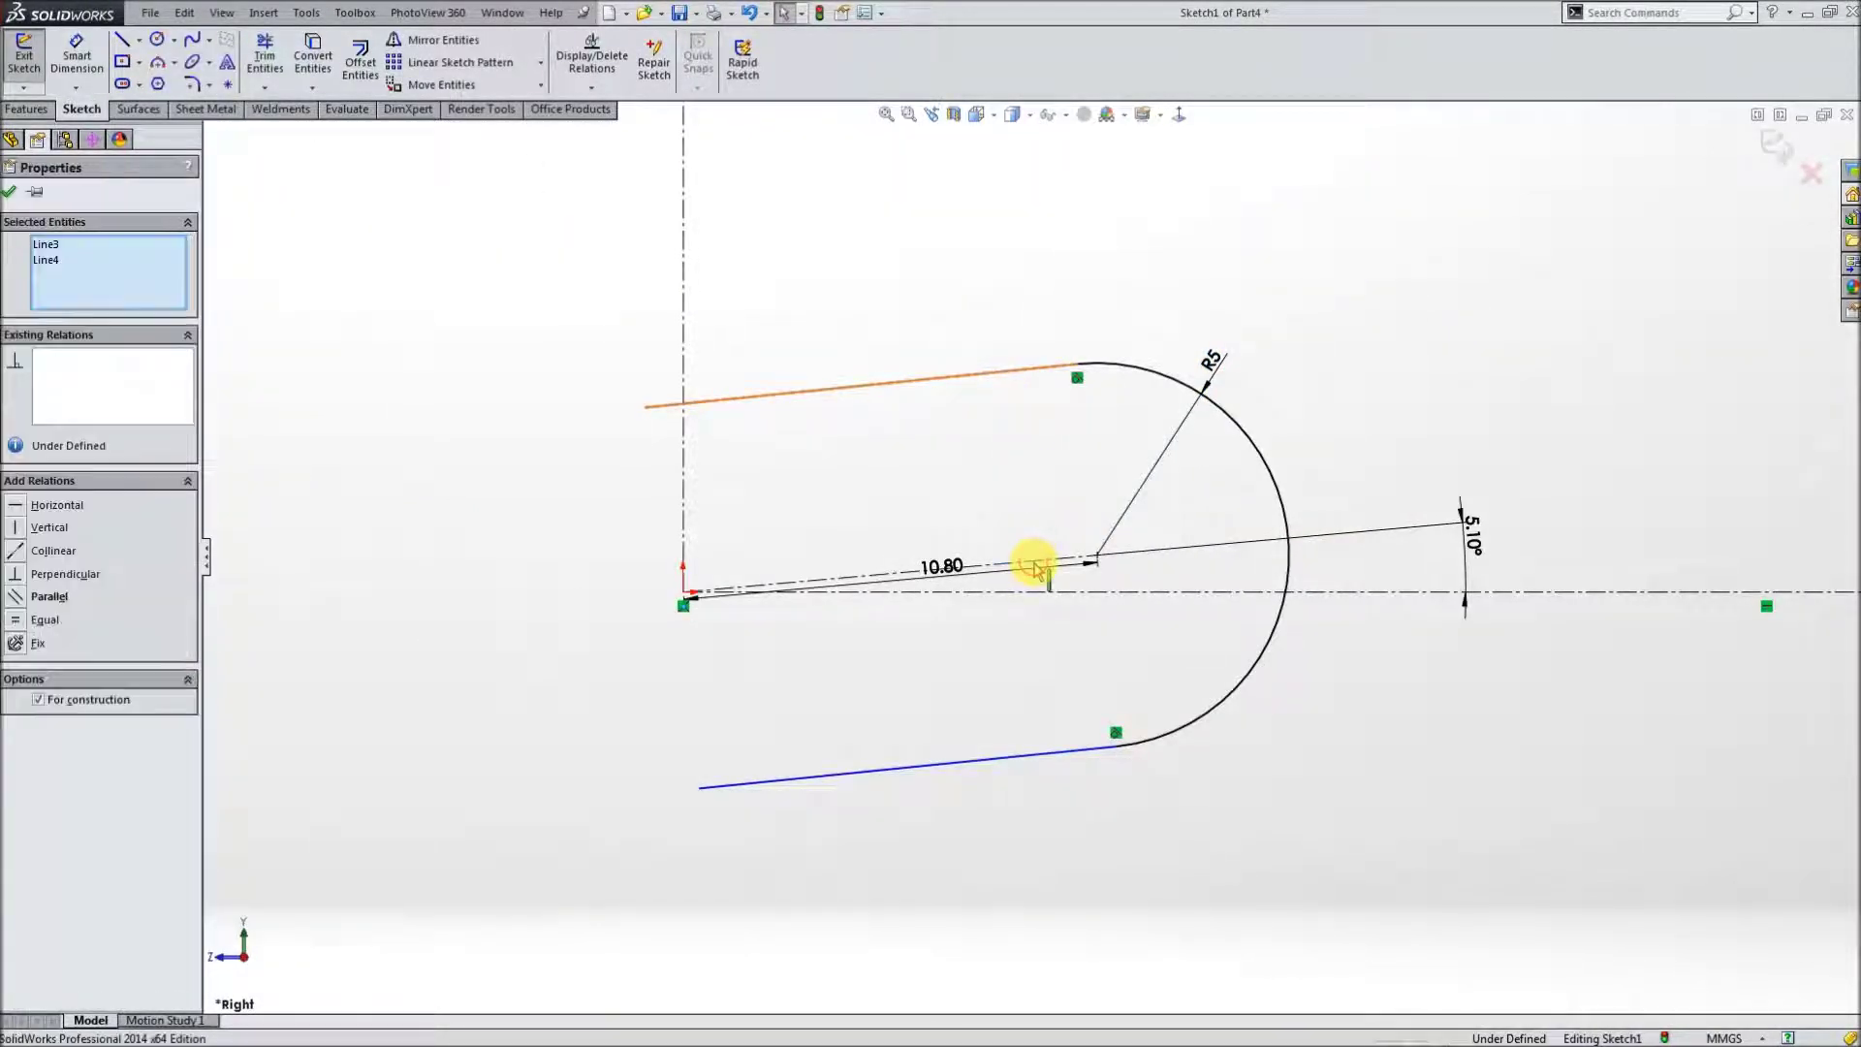
click(16, 597)
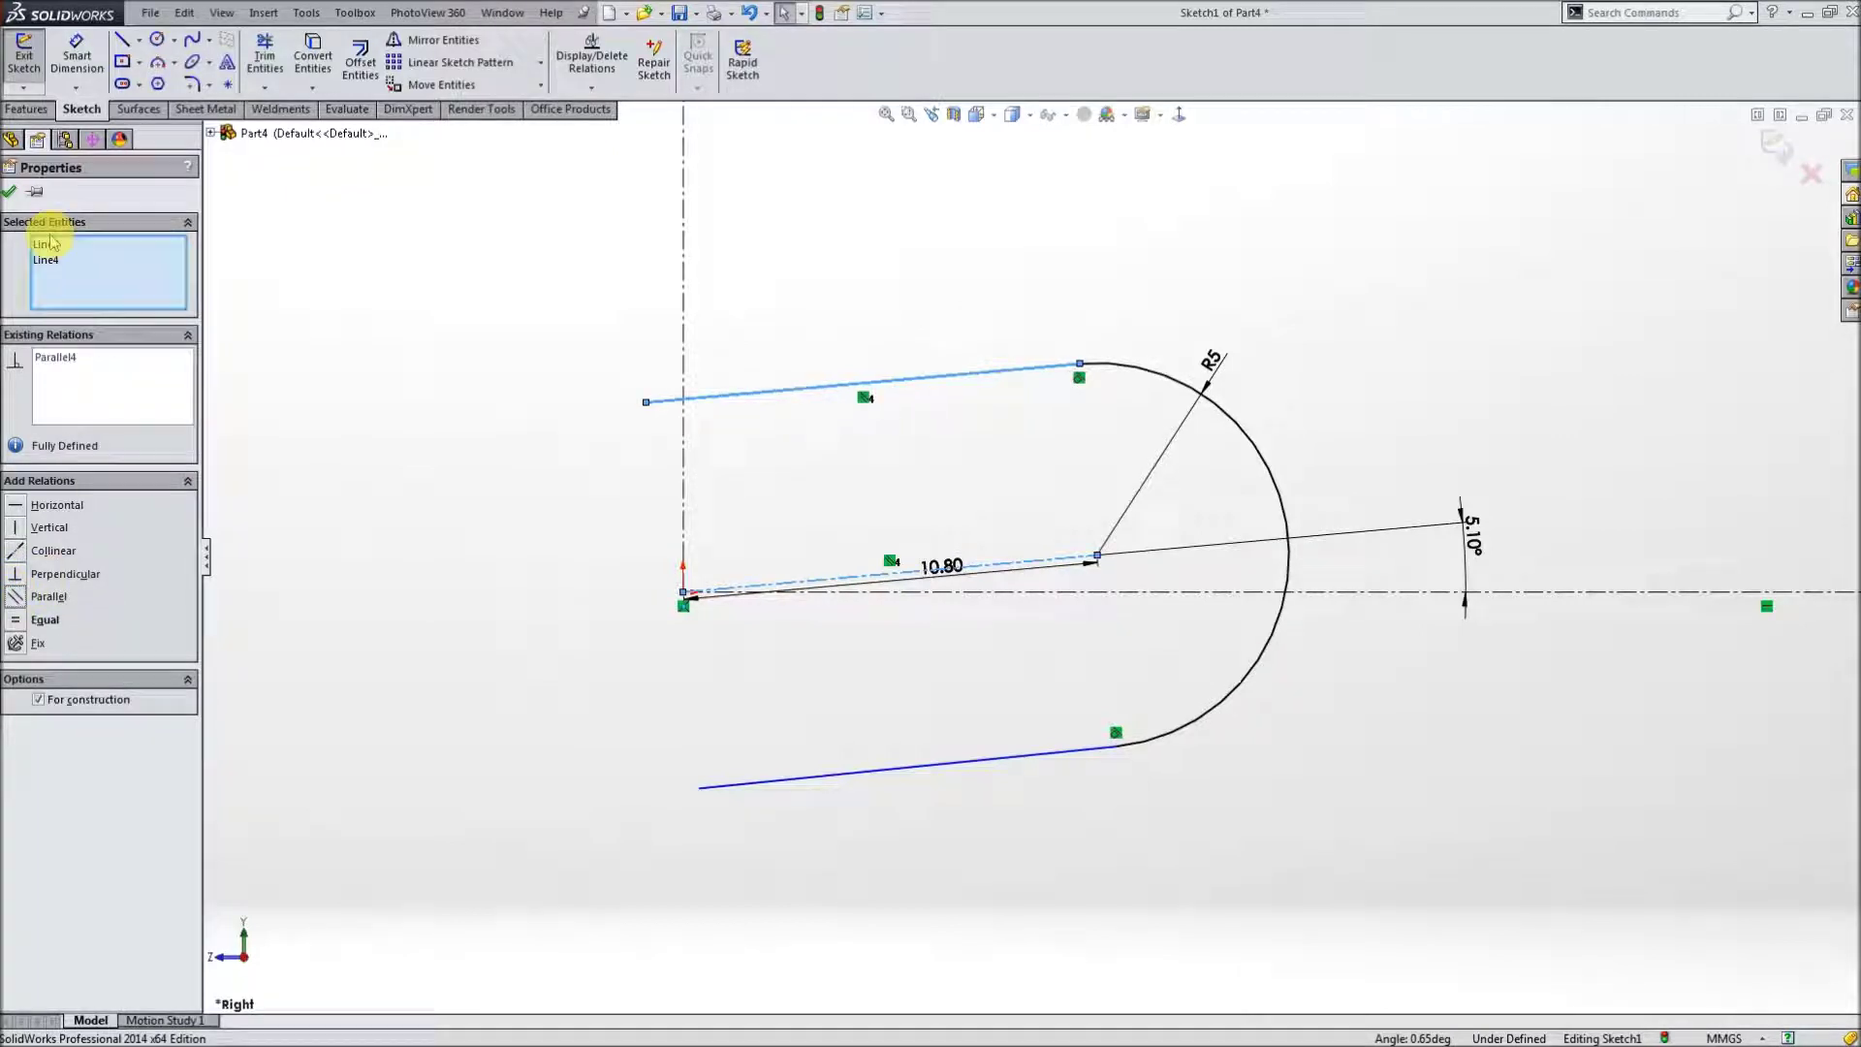
click(13, 194)
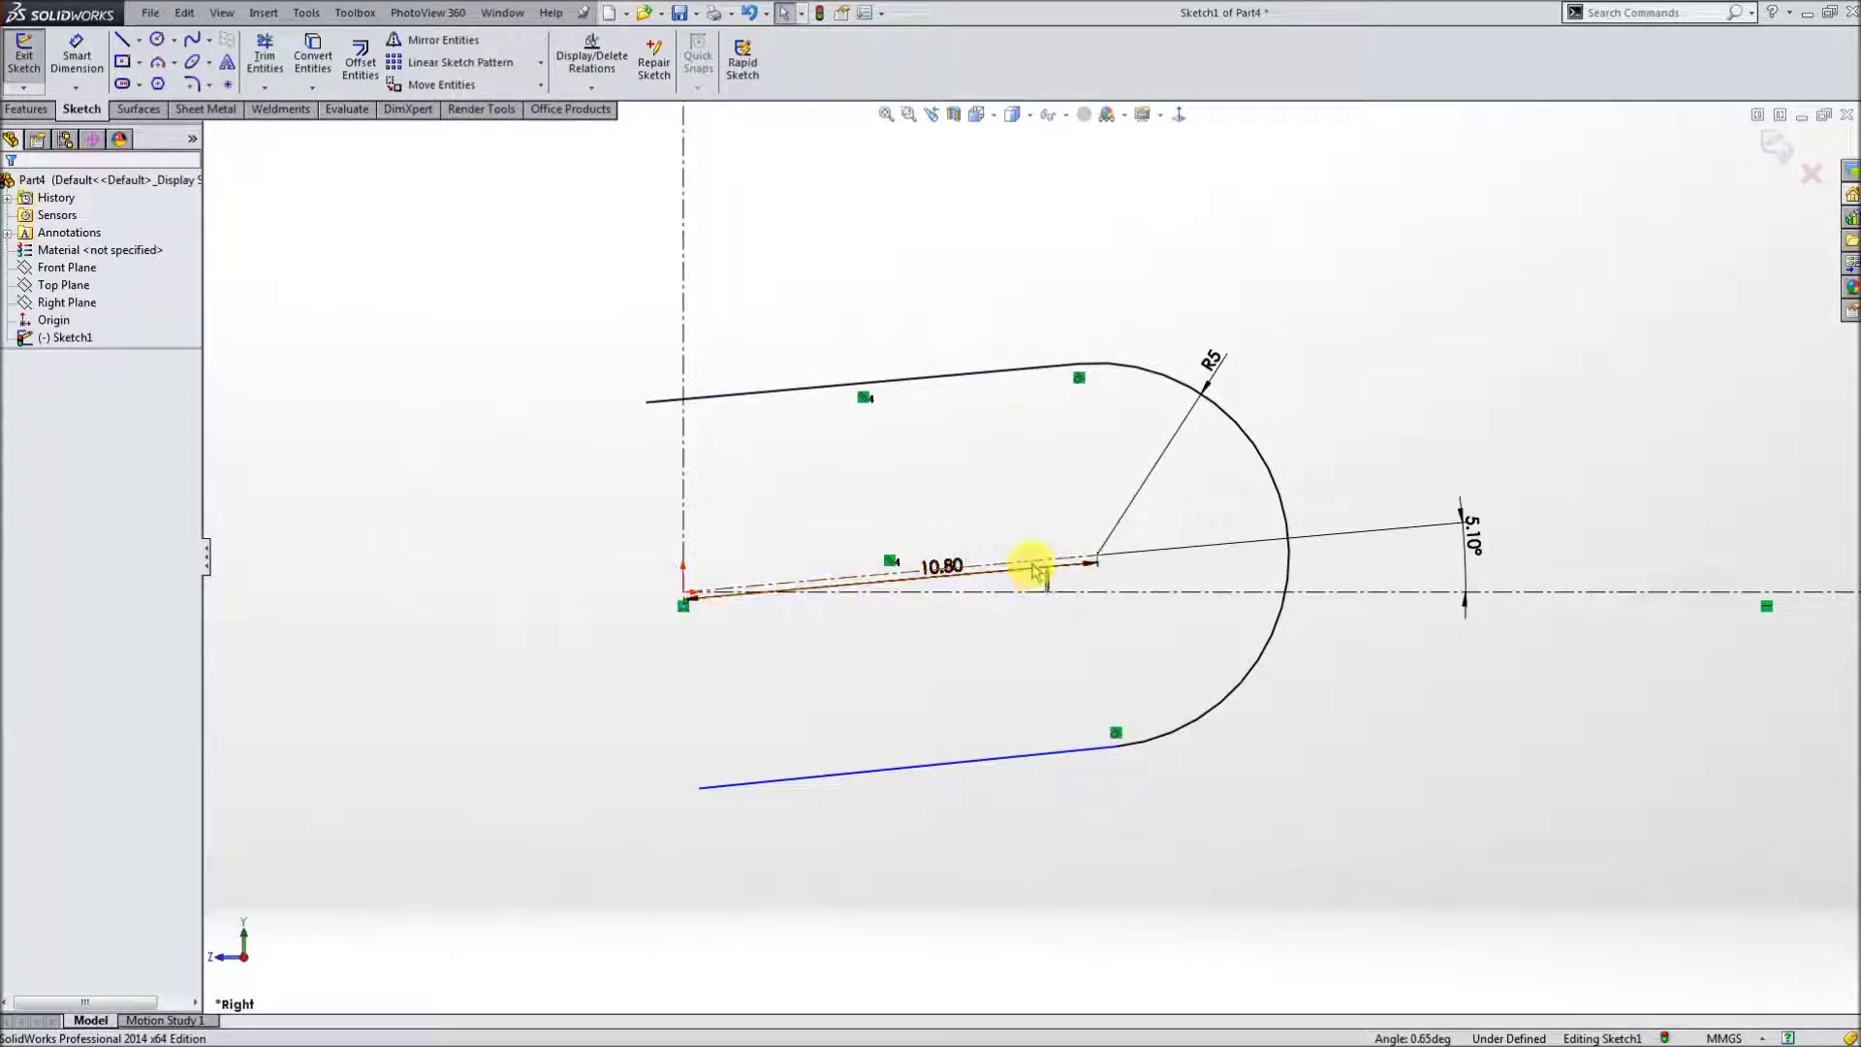
click(1054, 756)
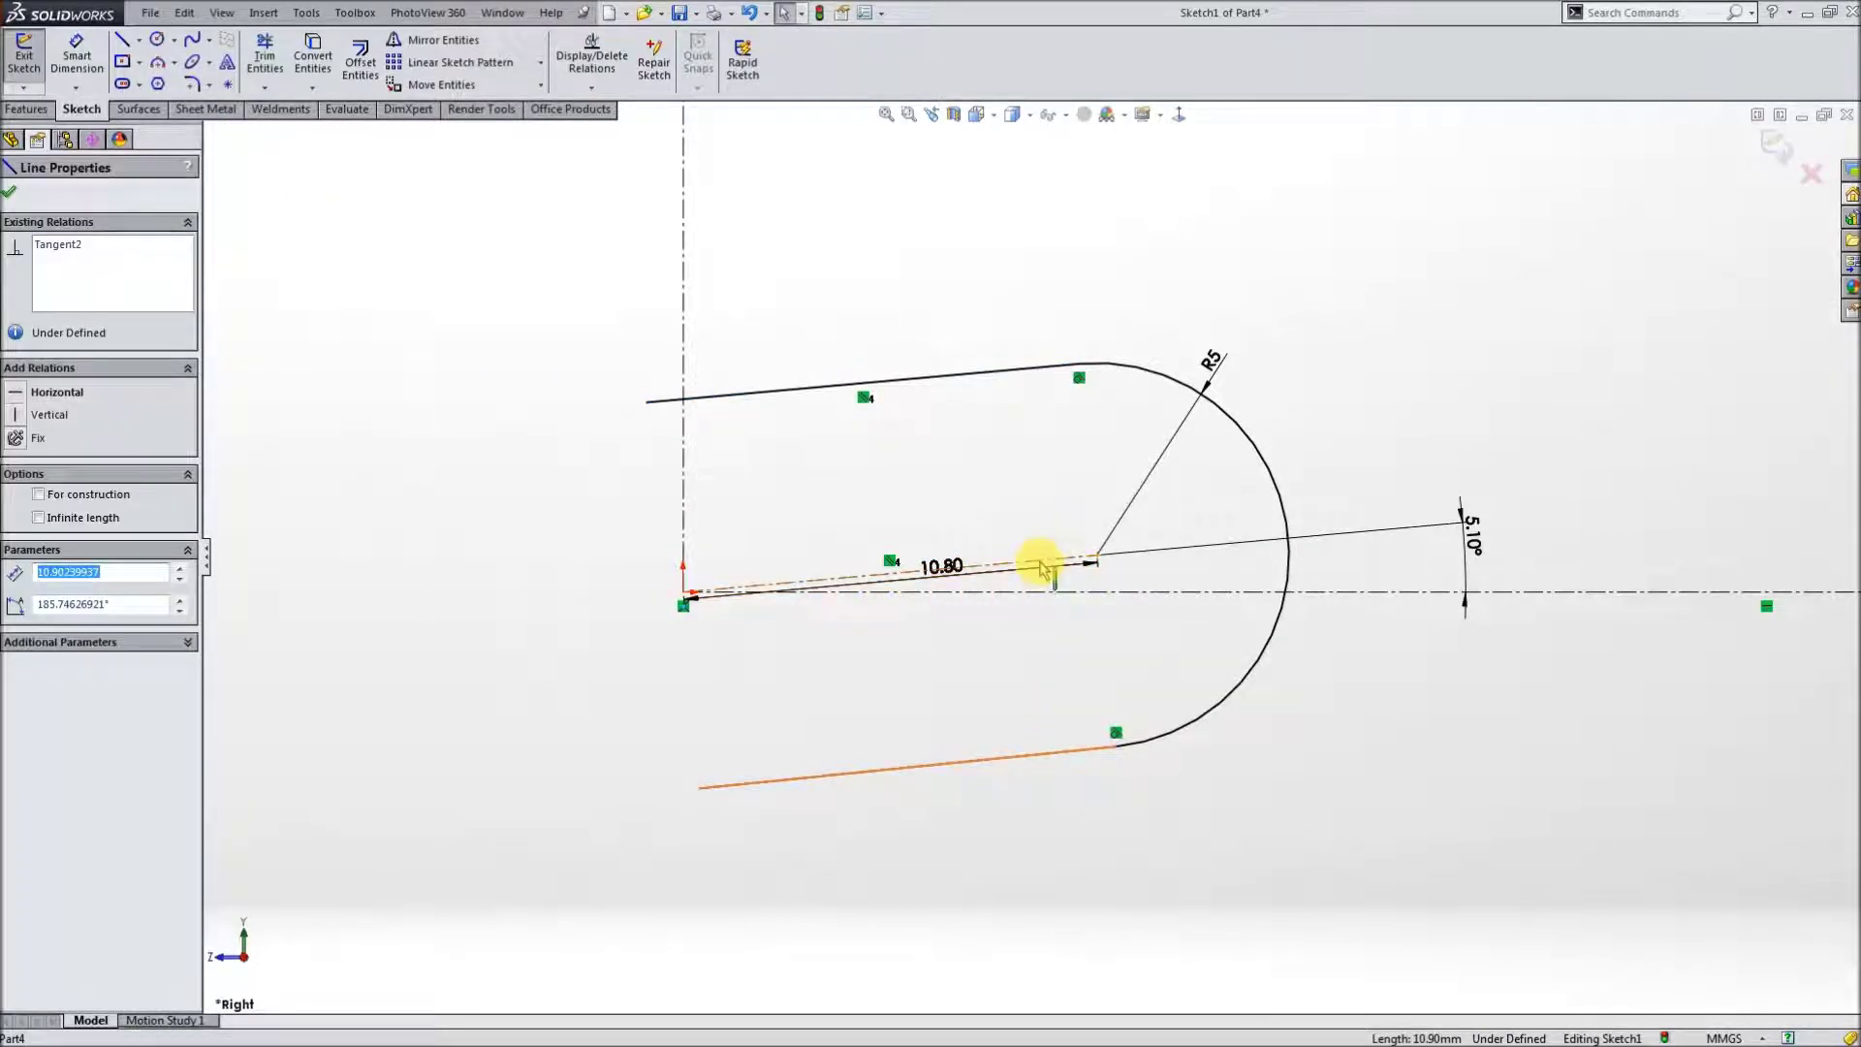
ctrl+click(1041, 568)
click(27, 598)
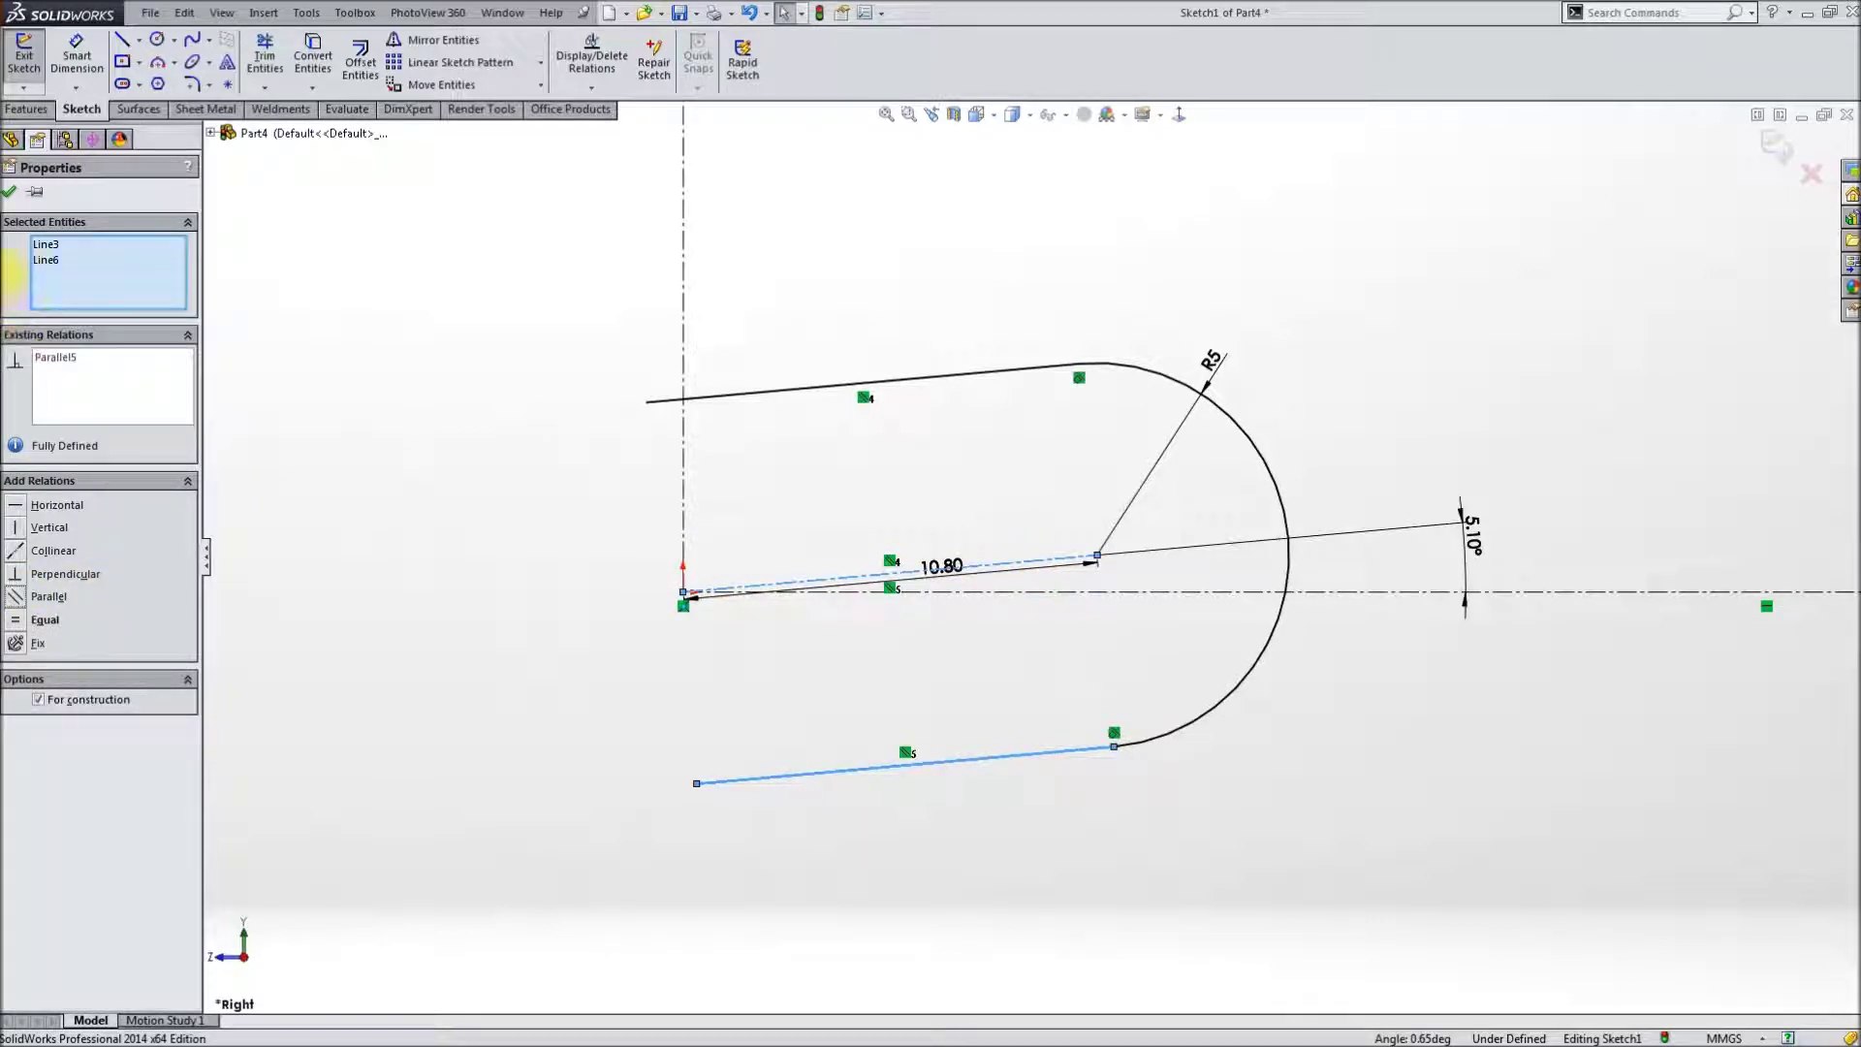
click(10, 193)
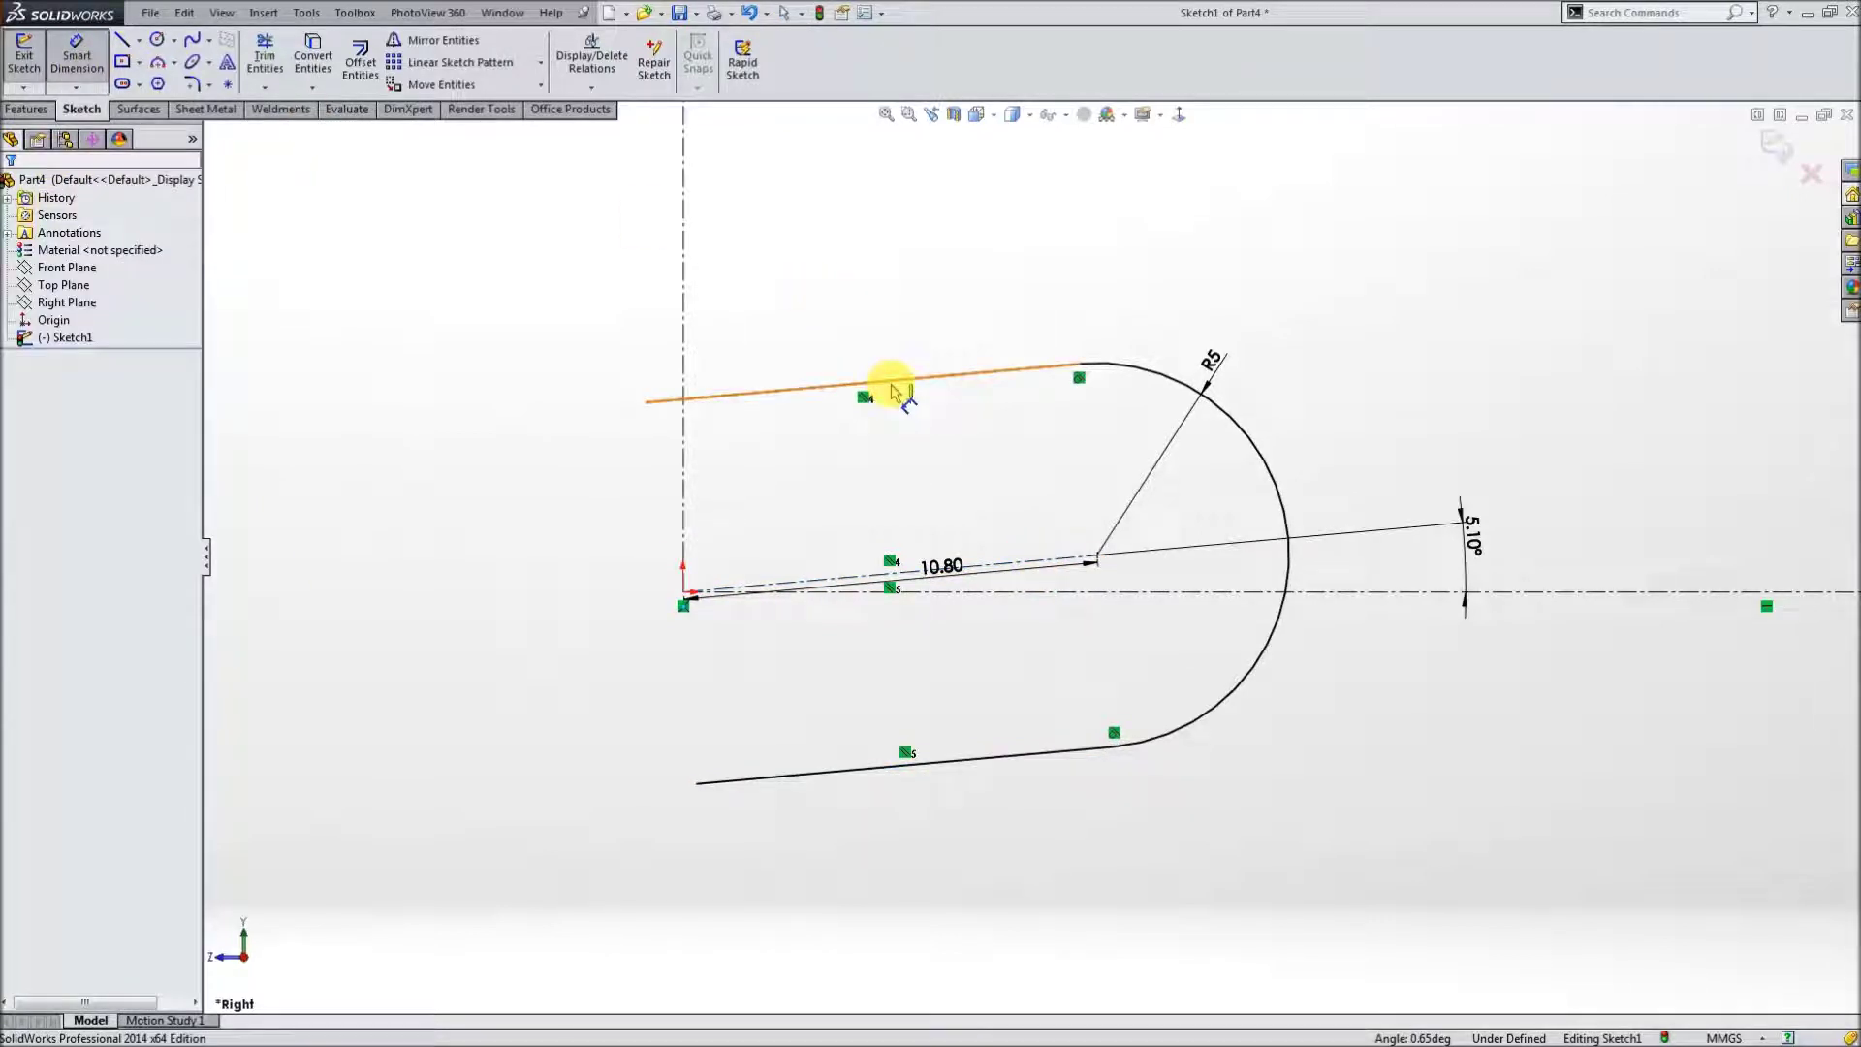
click(892, 390)
scroll(892, 373, down, 1)
- Give the upper and lower slot edges 36 mm length dimensions each
scroll(916, 426, down, 2)
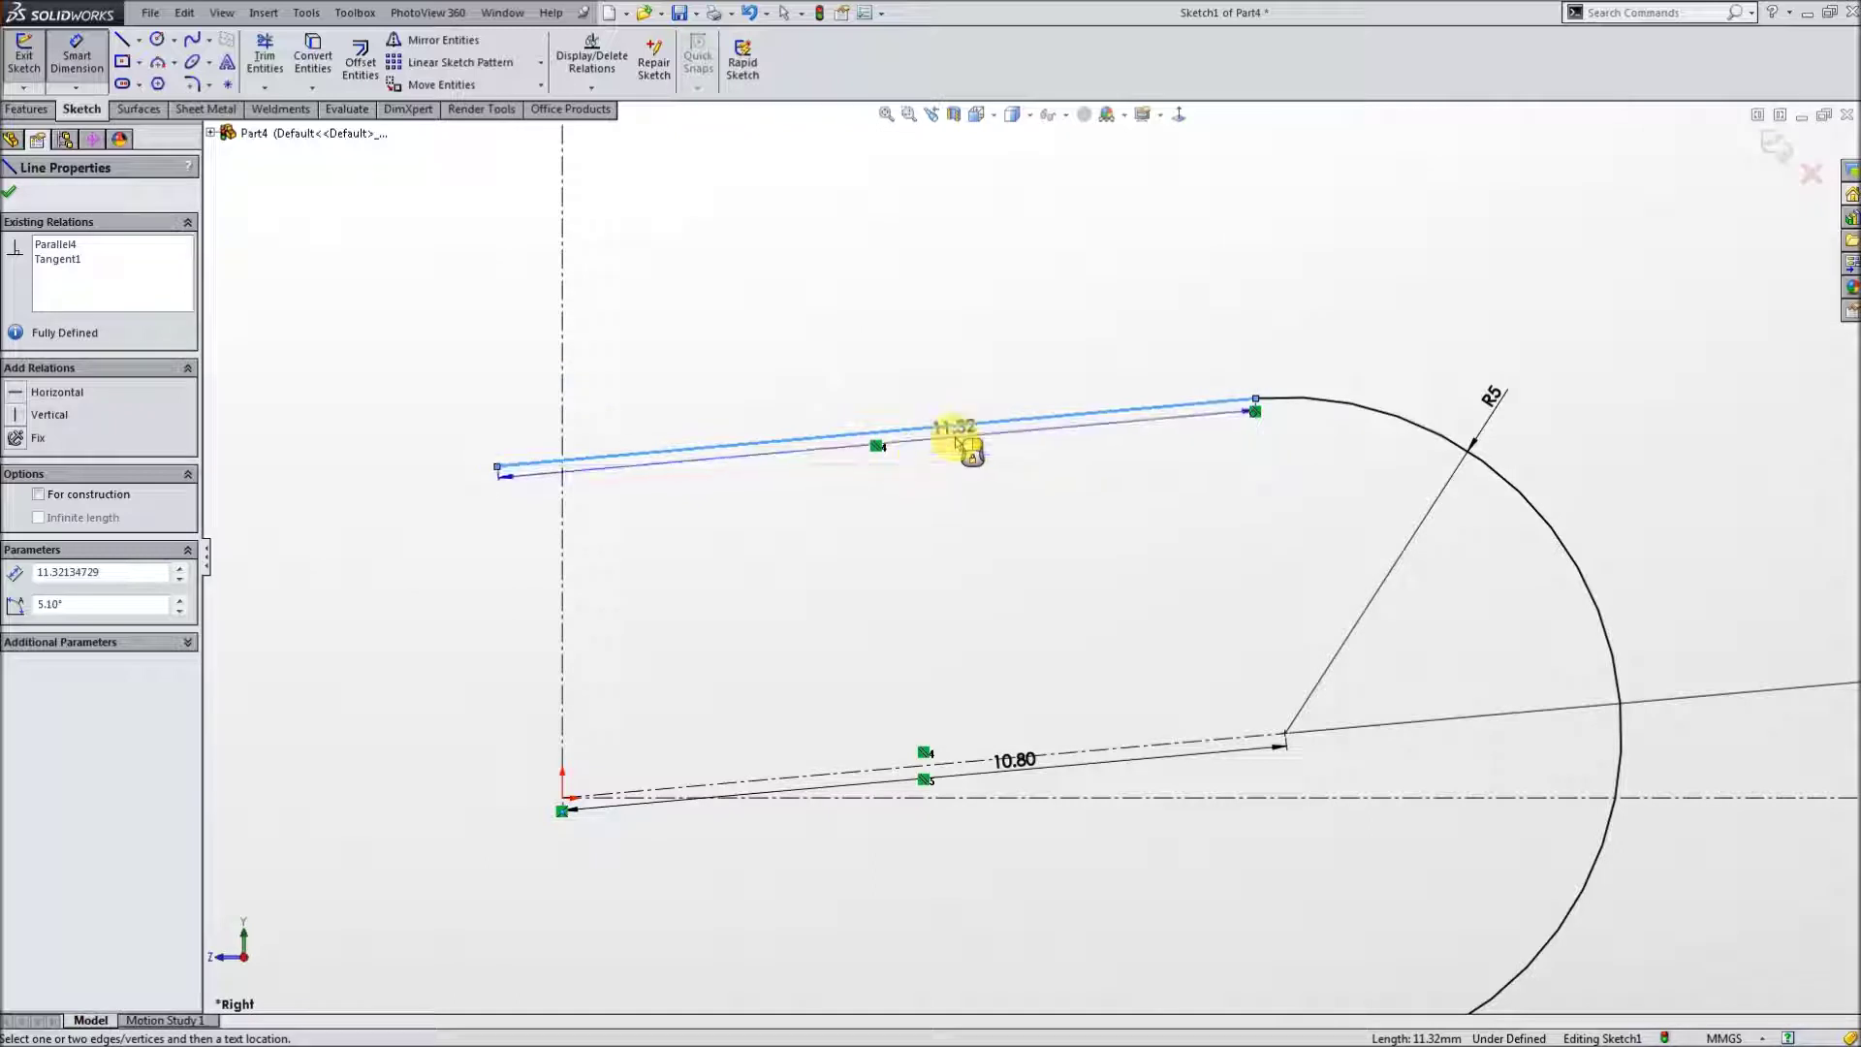
click(961, 444)
text(36)
key(Return)
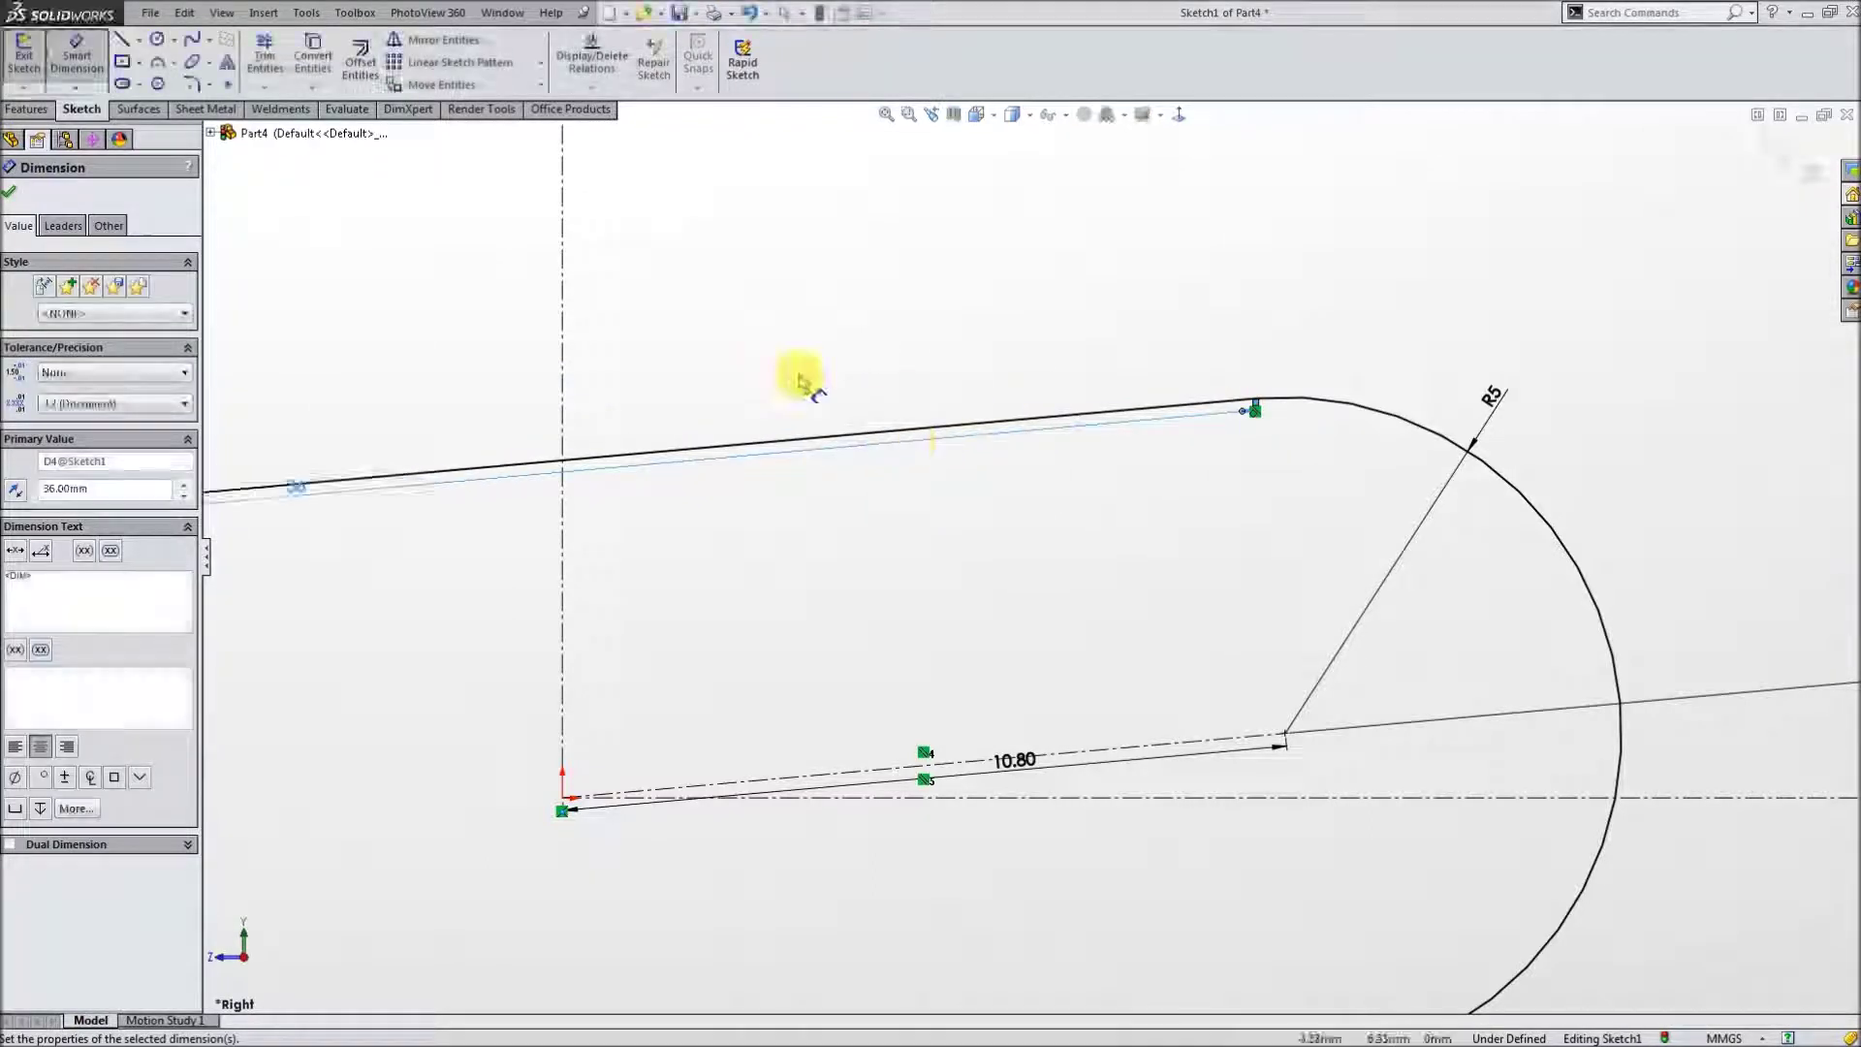
scroll(903, 628, up, 2)
click(1050, 814)
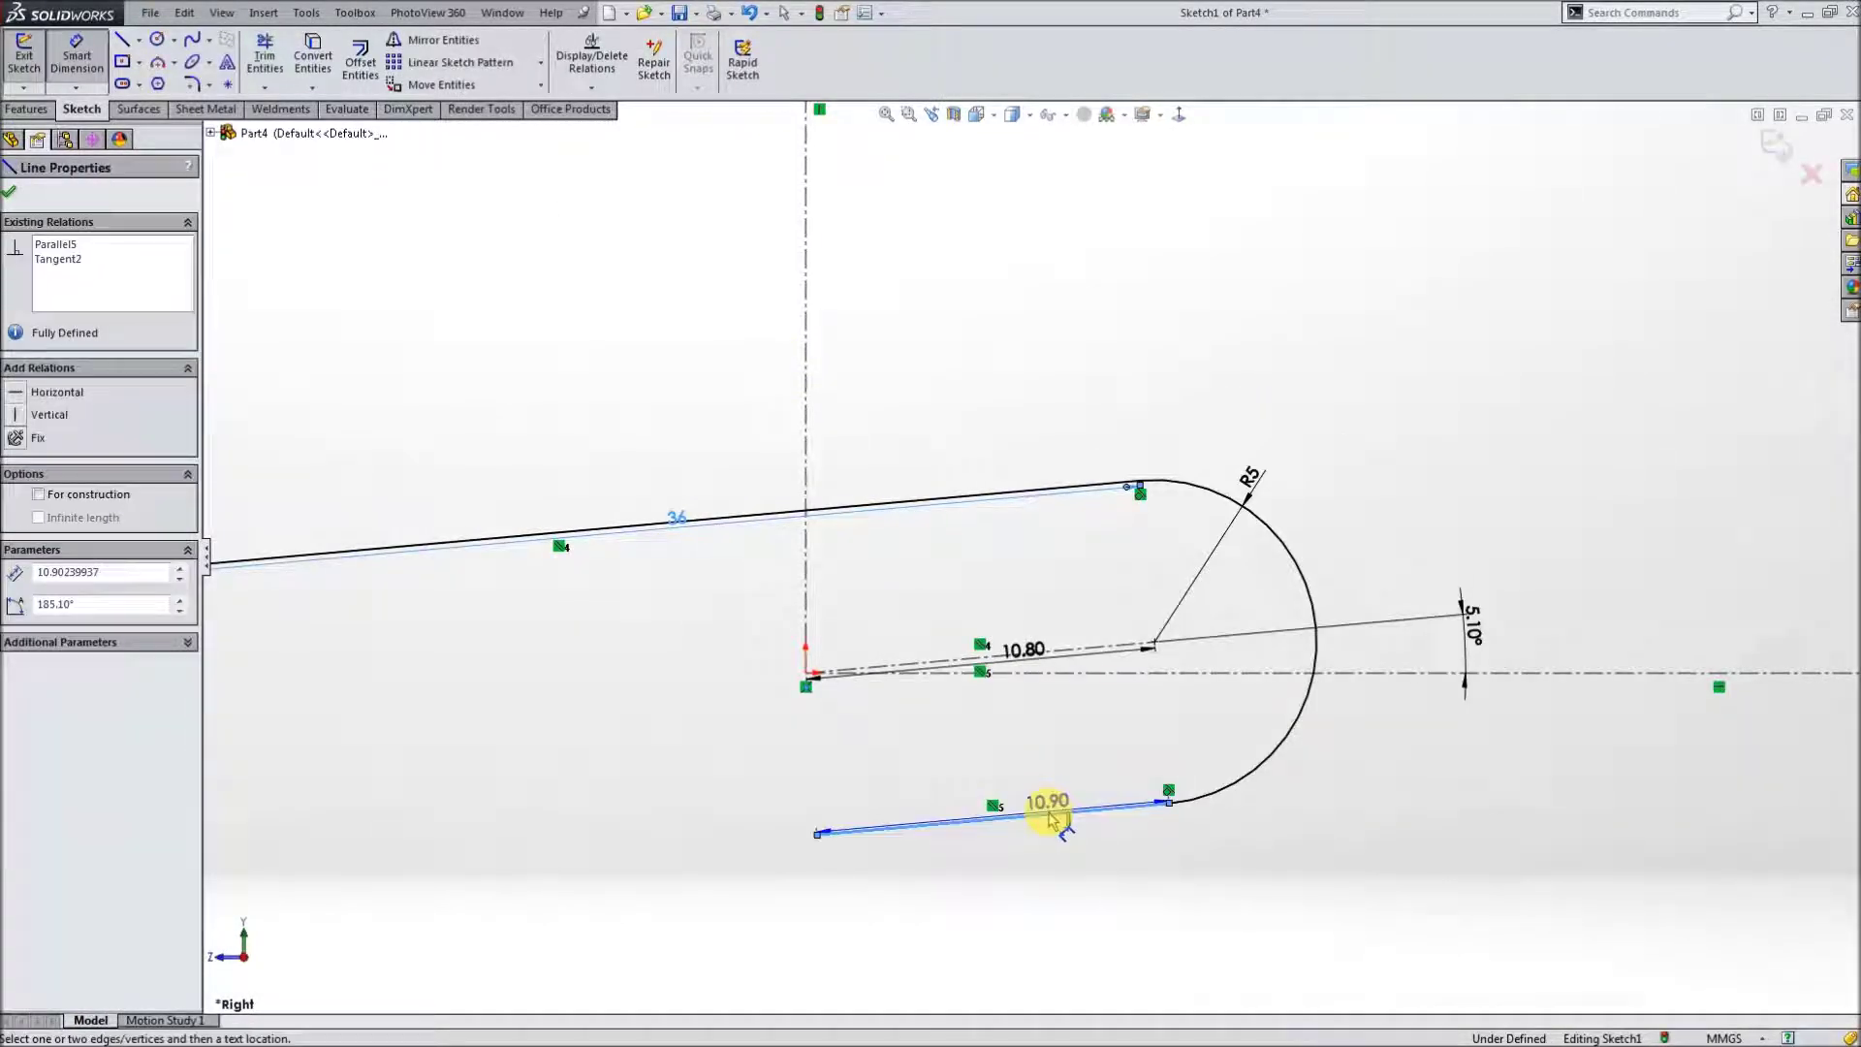
scroll(1047, 810, down, 2)
click(1056, 809)
text(36)
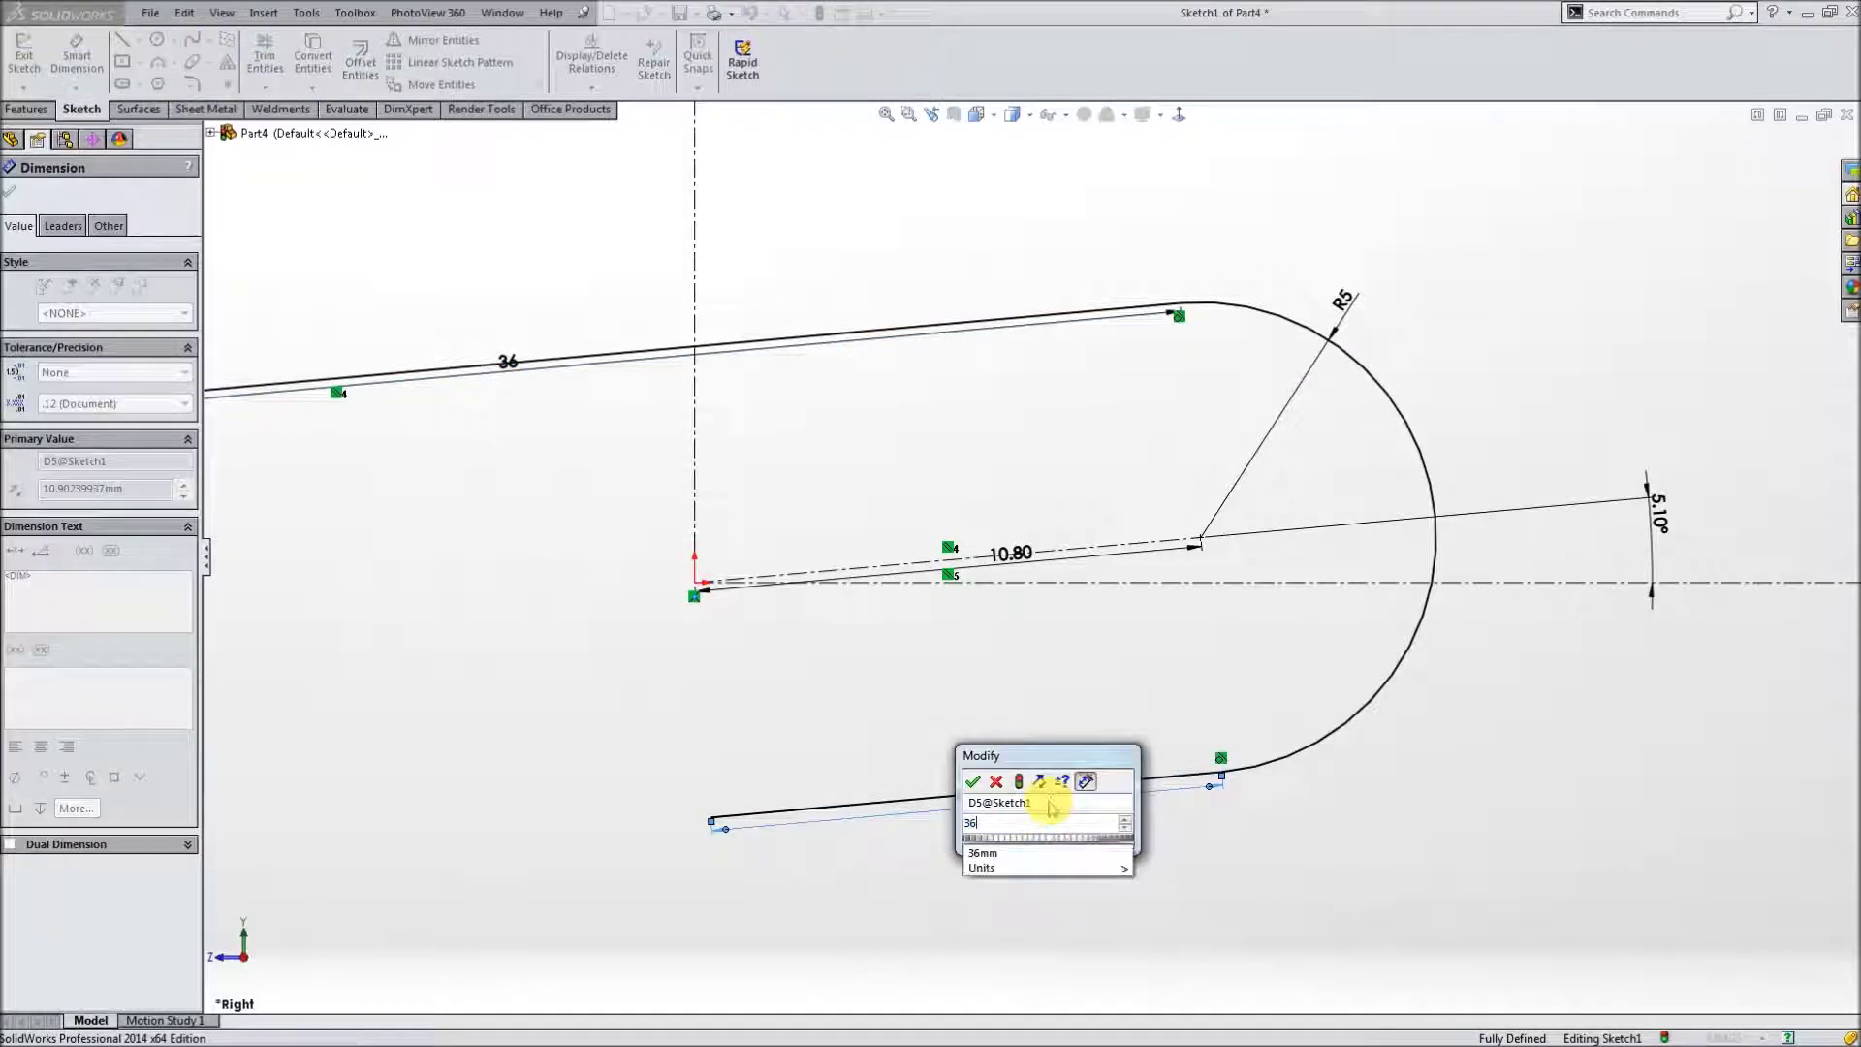
key(Return)
key(z)
key(z)
key(z)
key(z)
key(z)
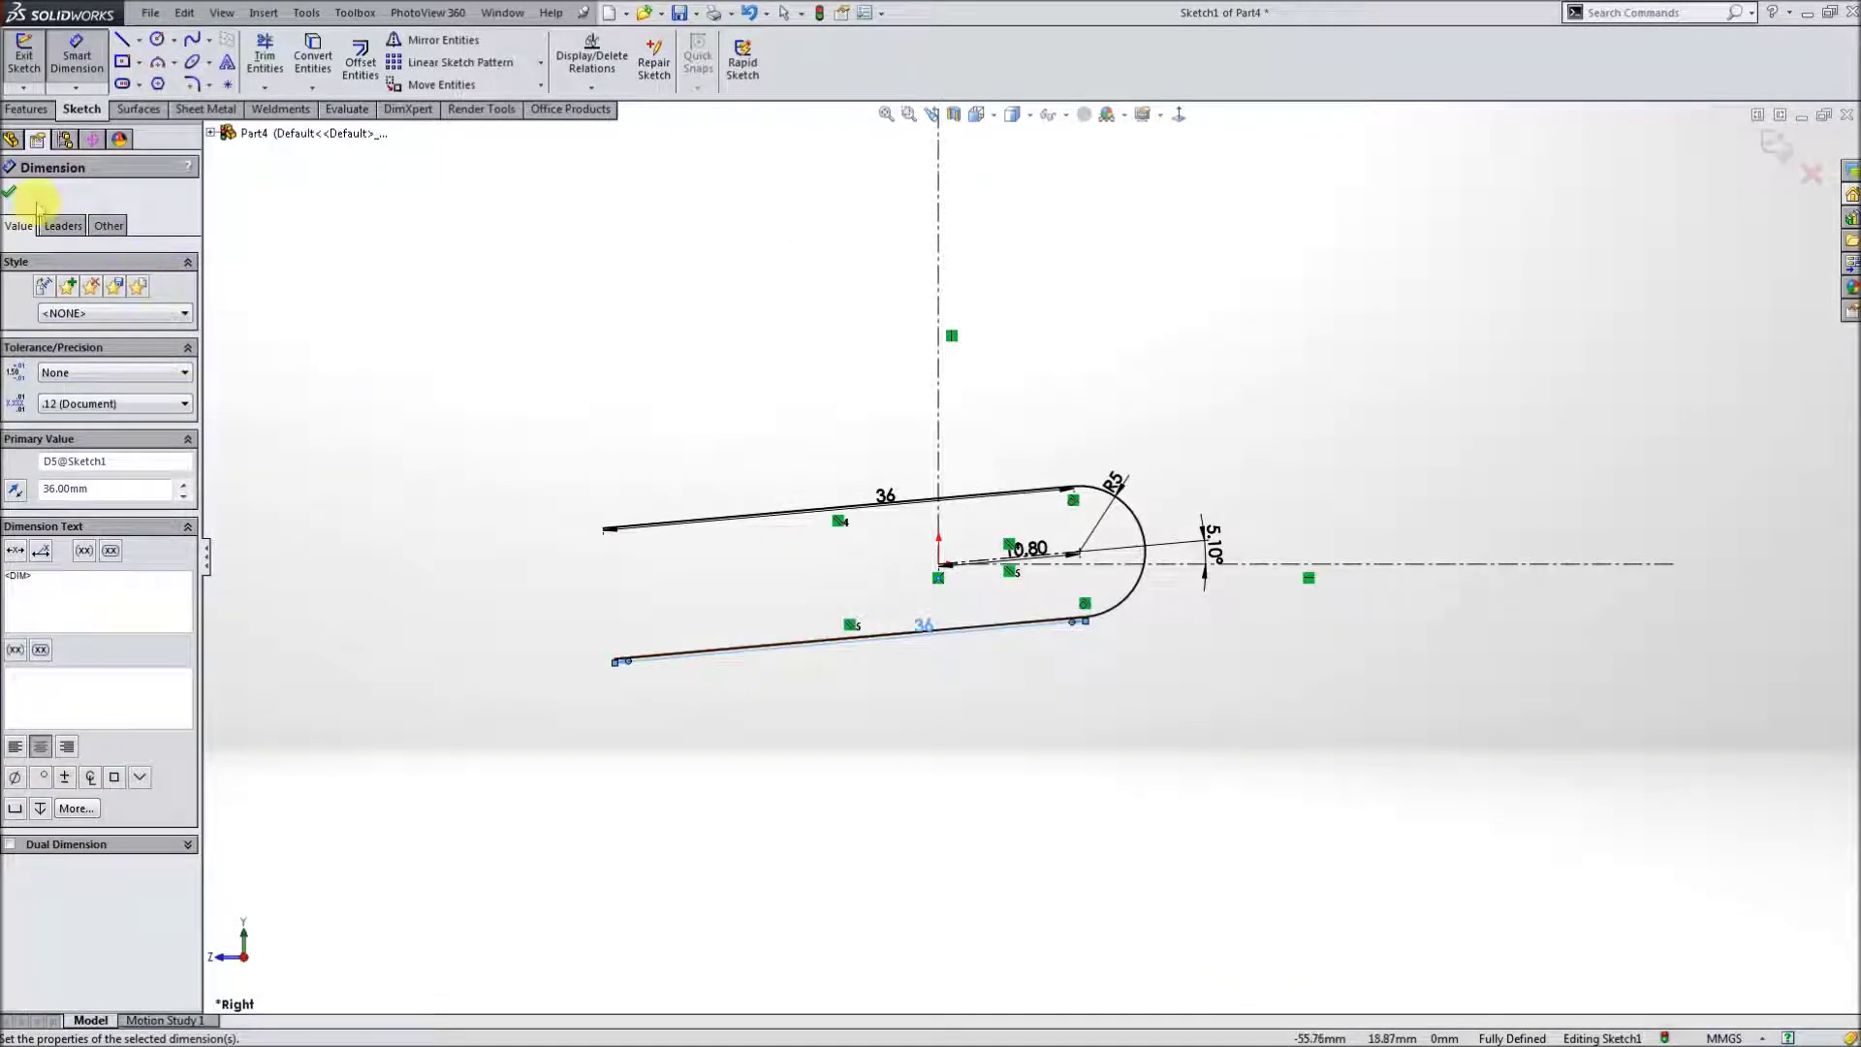
click(10, 193)
click(124, 40)
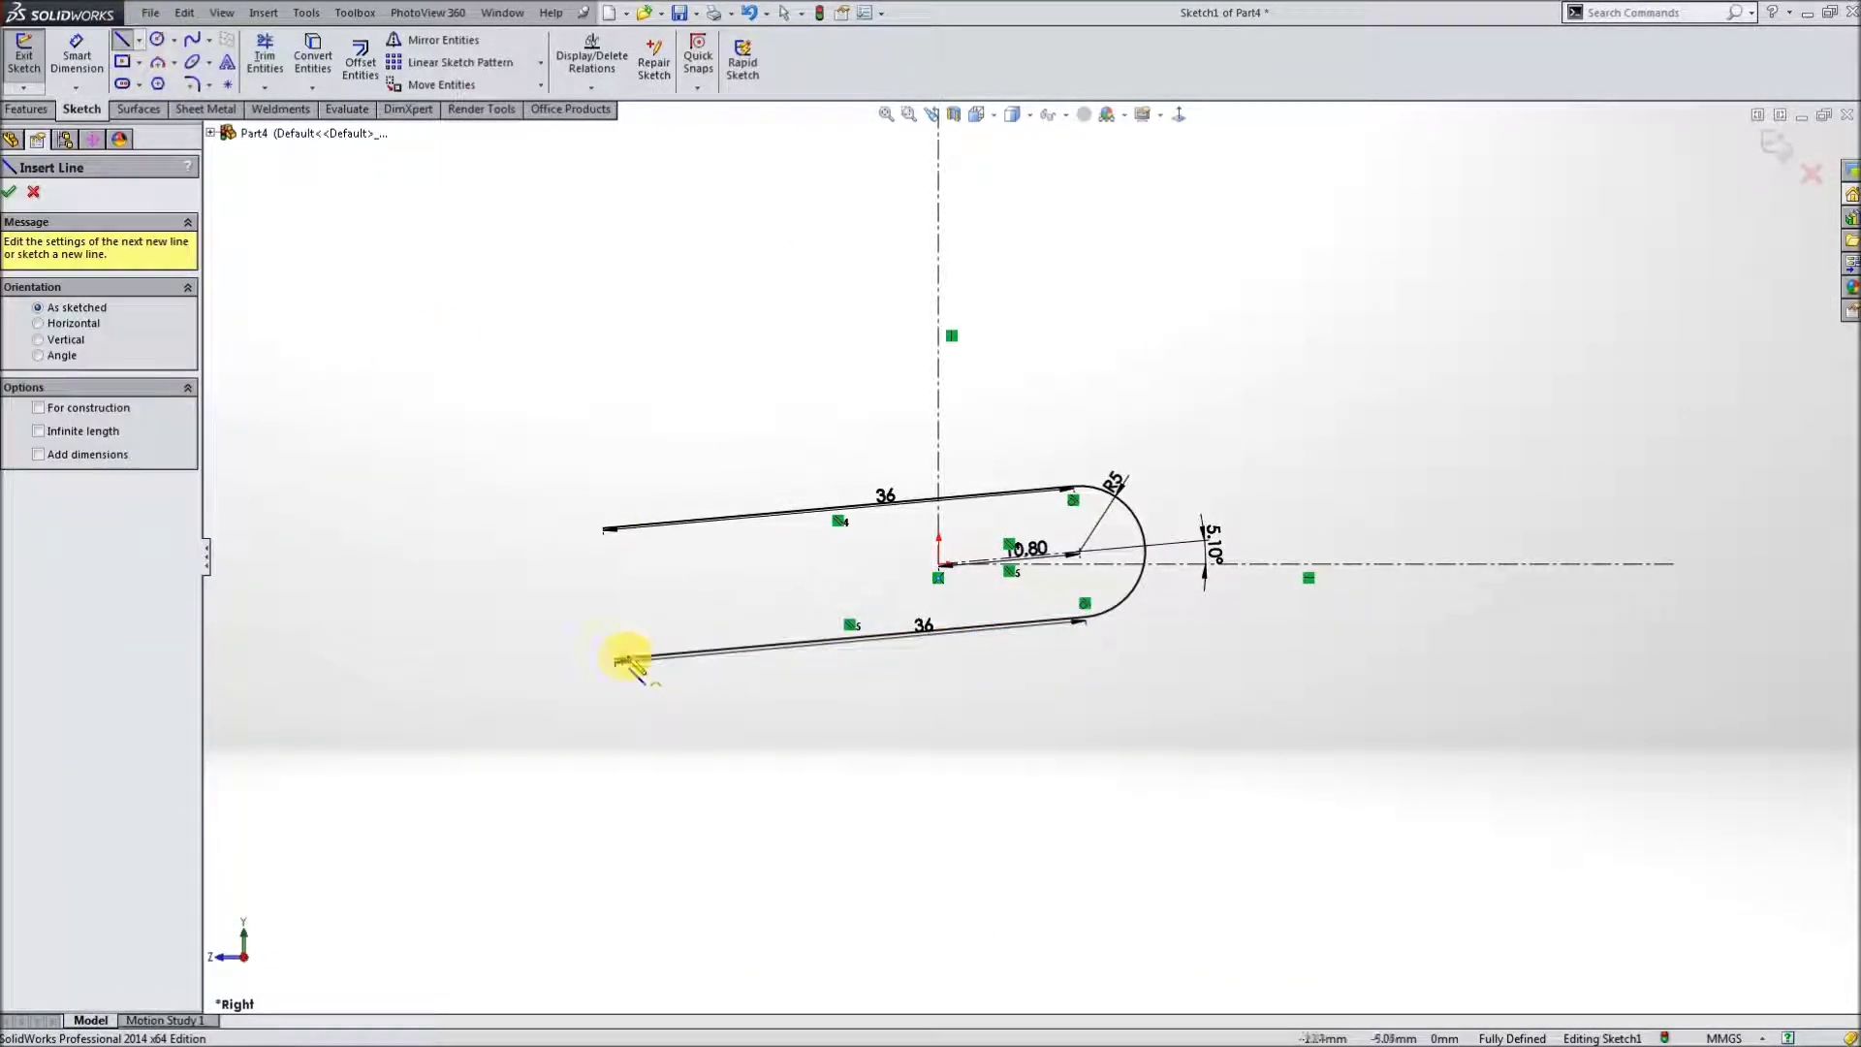
- Draw a vertical line down from the lower edge's left end and an angled centerline from the origin
click(618, 661)
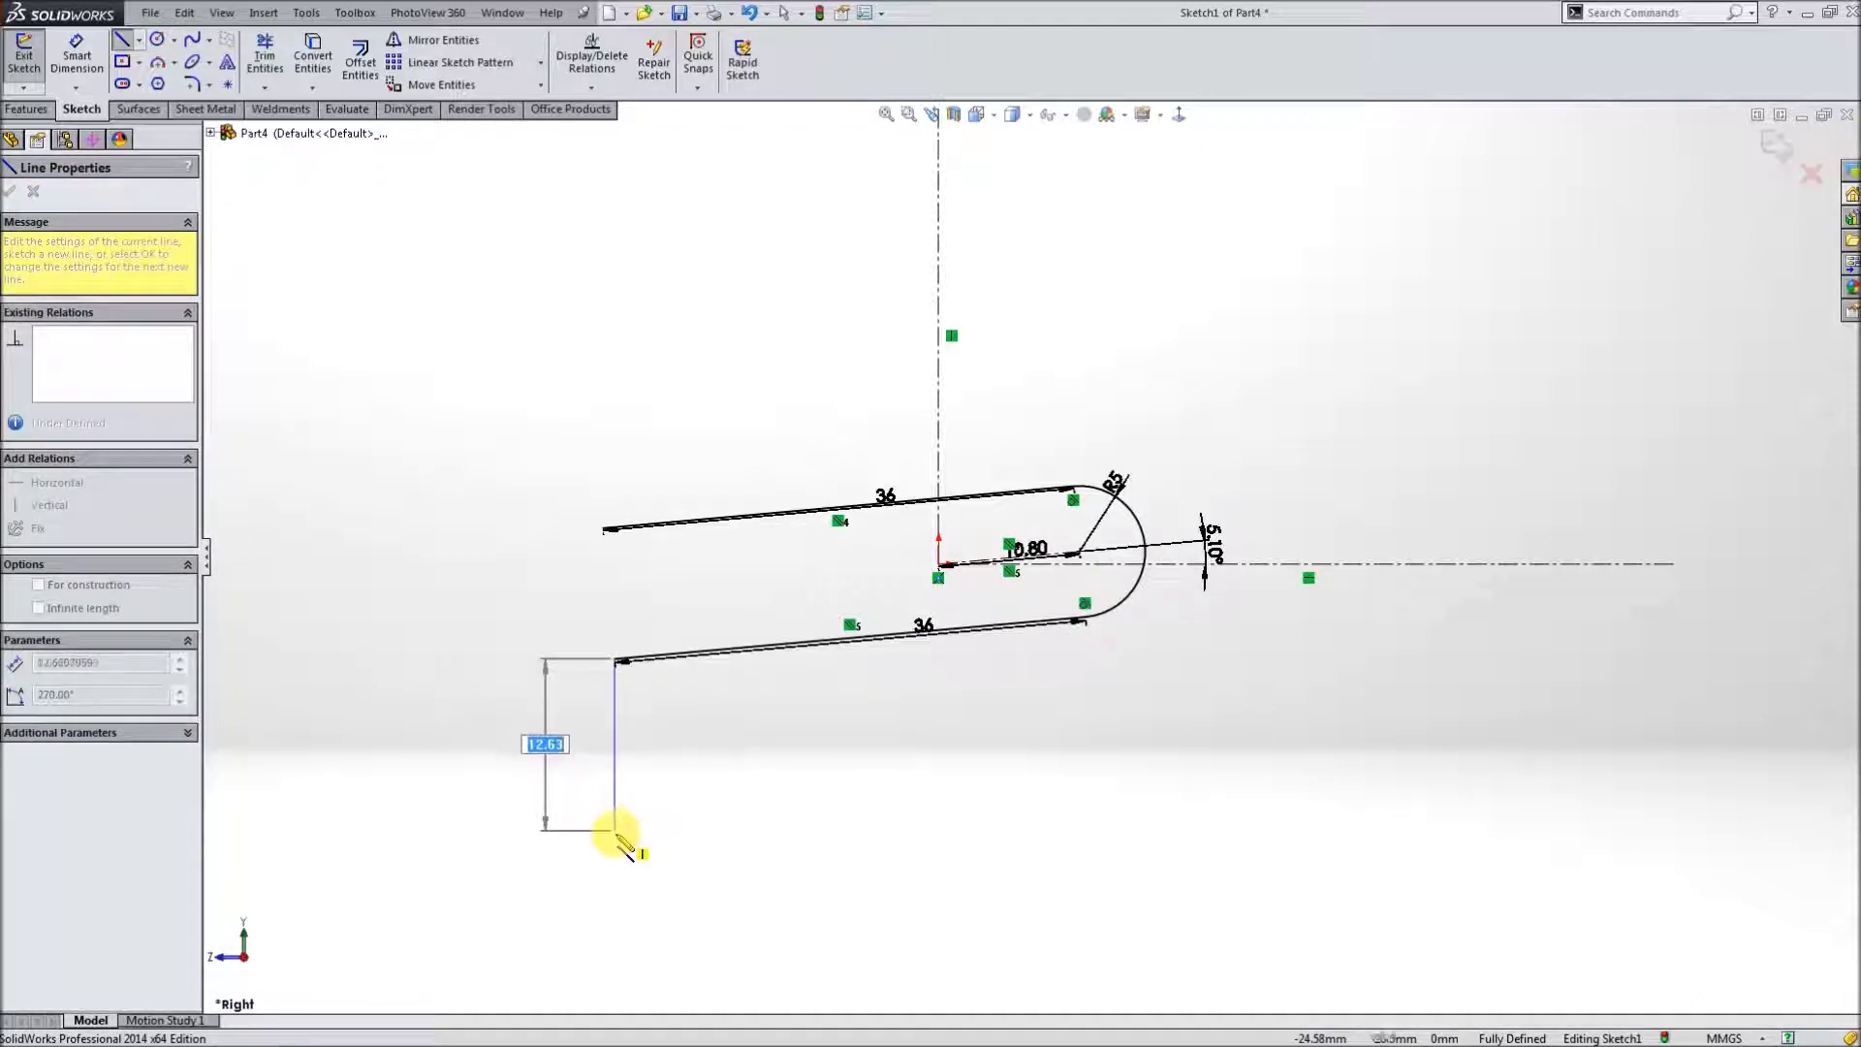
double_click(615, 830)
click(140, 41)
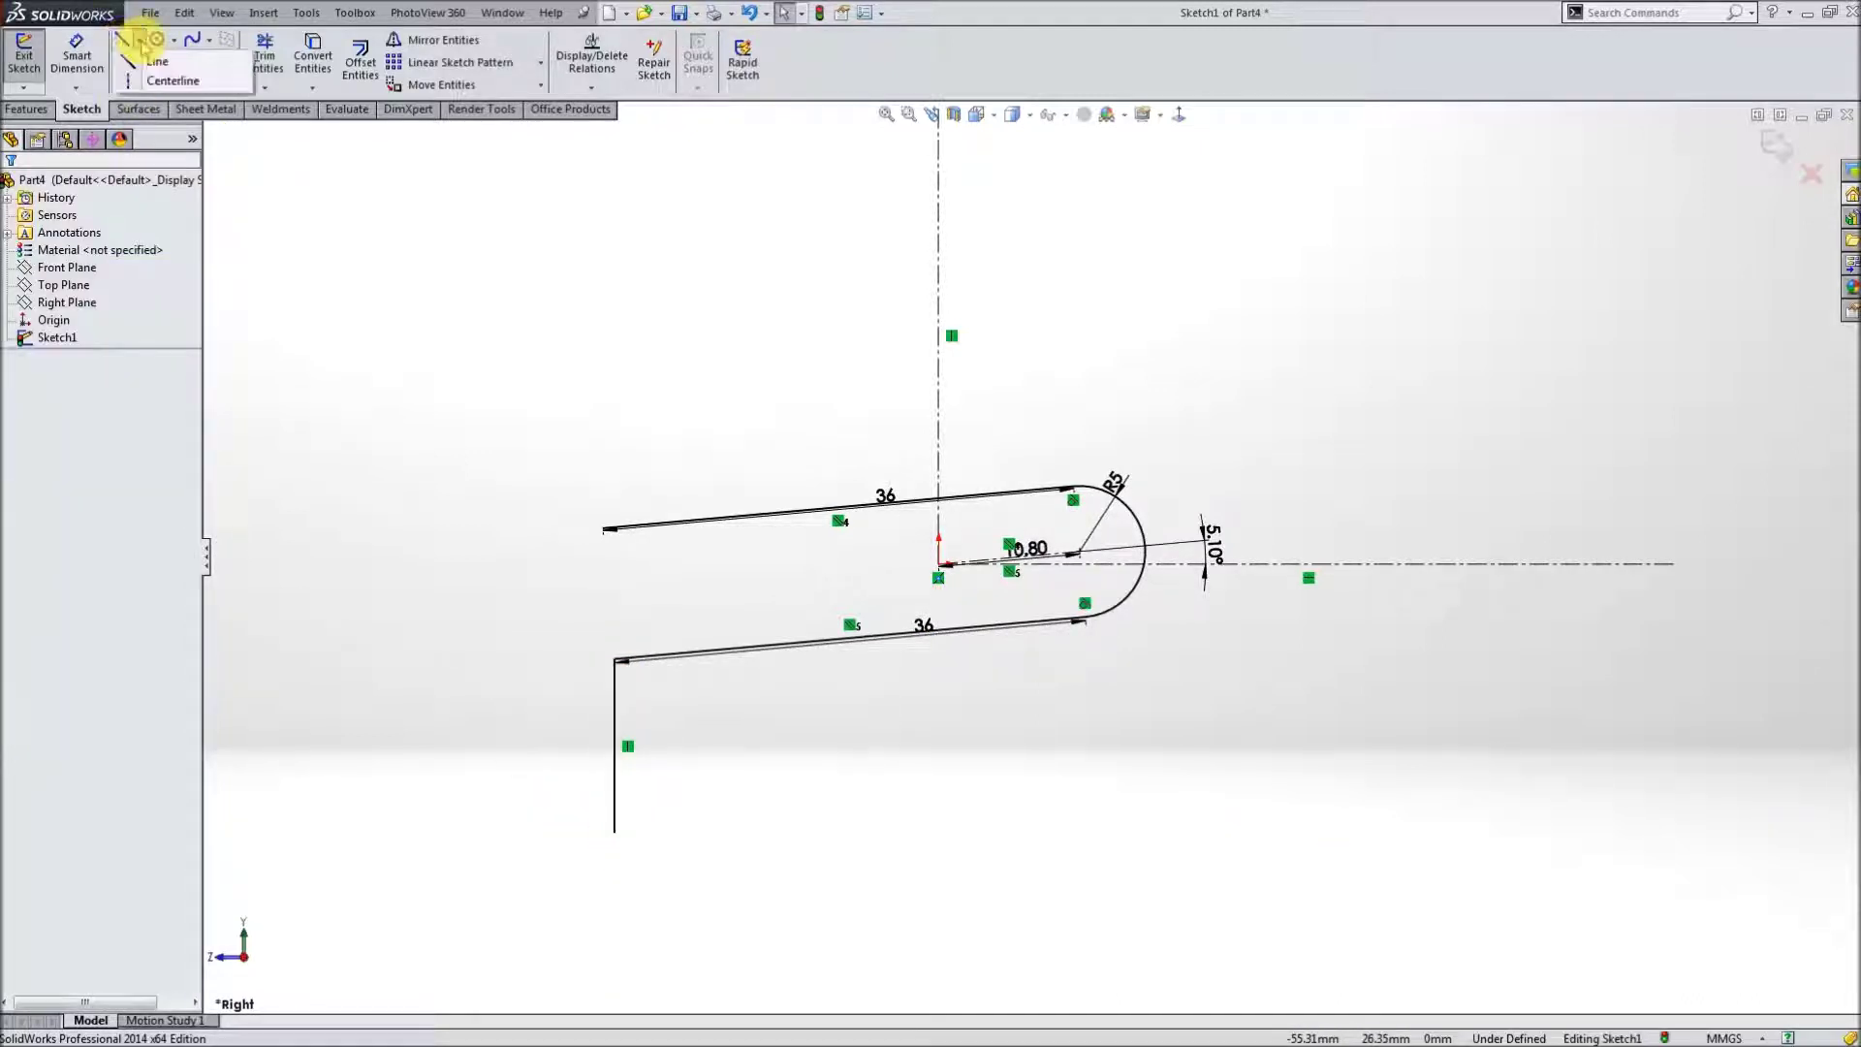
click(160, 80)
click(938, 564)
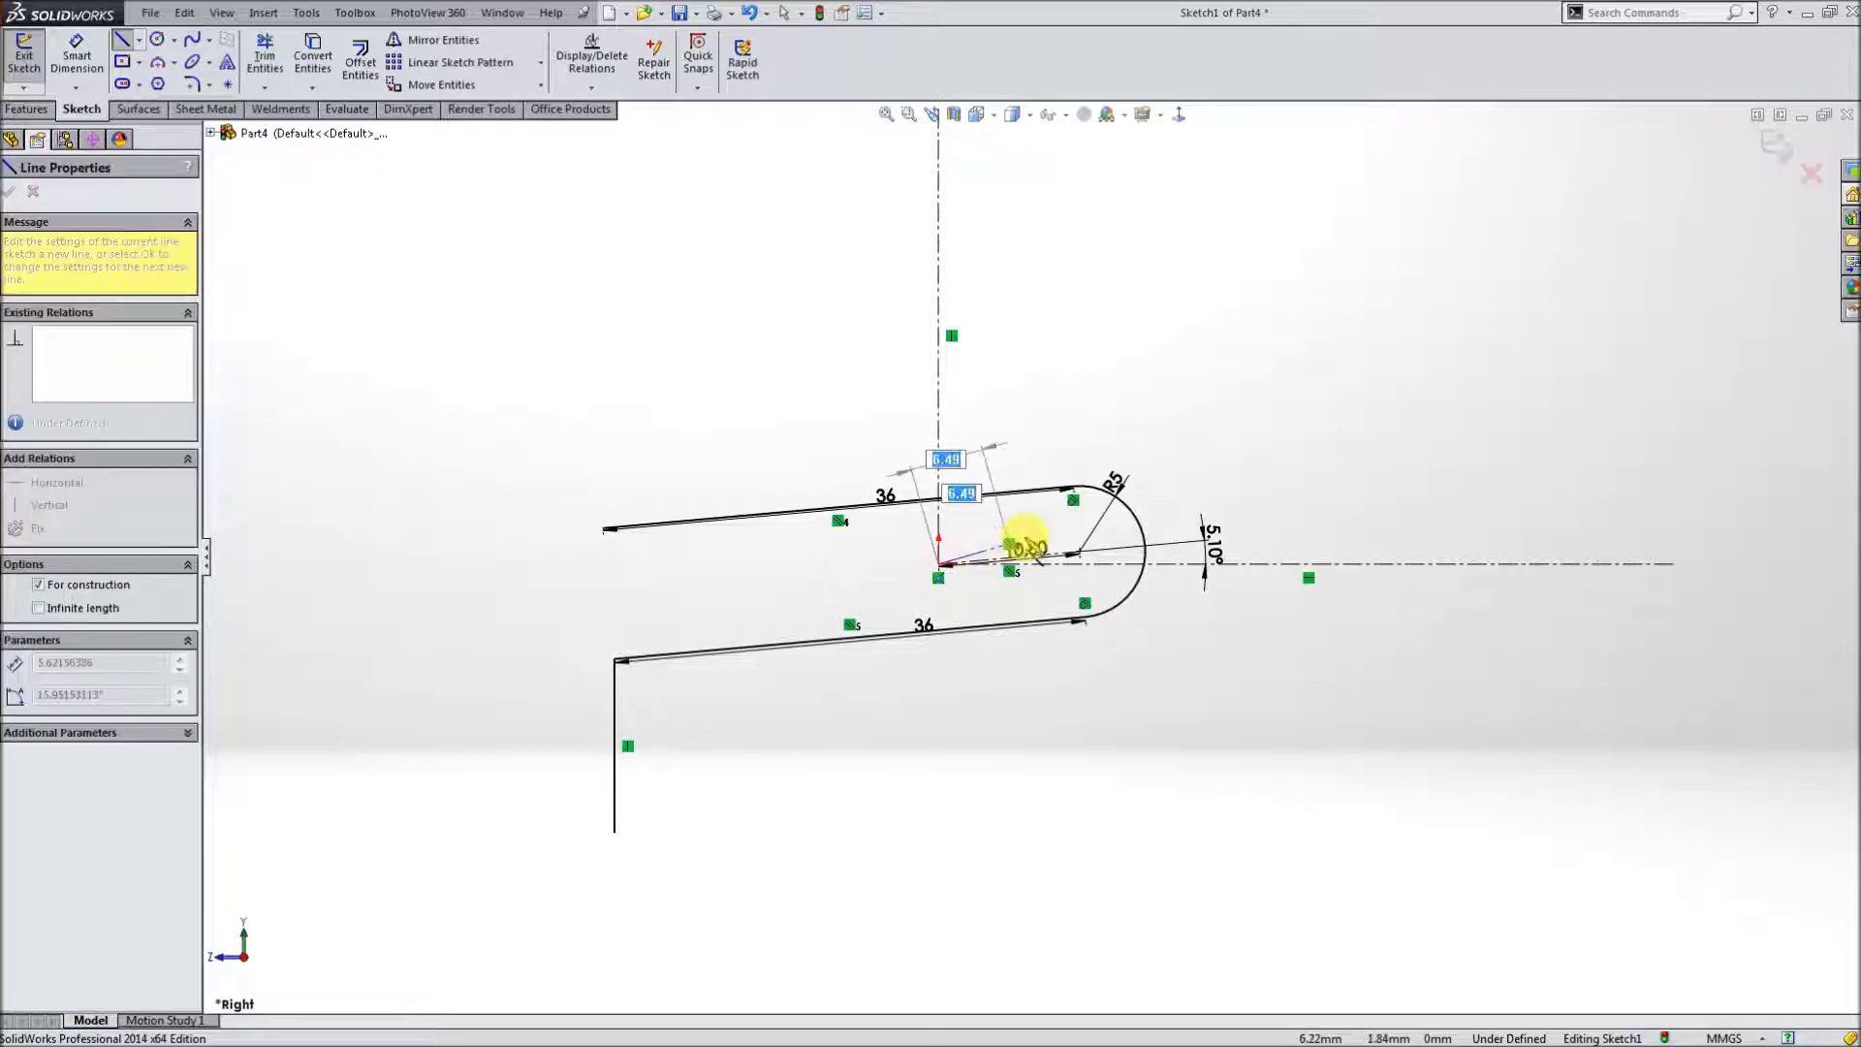
double_click(1033, 522)
- Dimension the new centerline at 22.2° from horizontal and 12.10 mm long
click(76, 54)
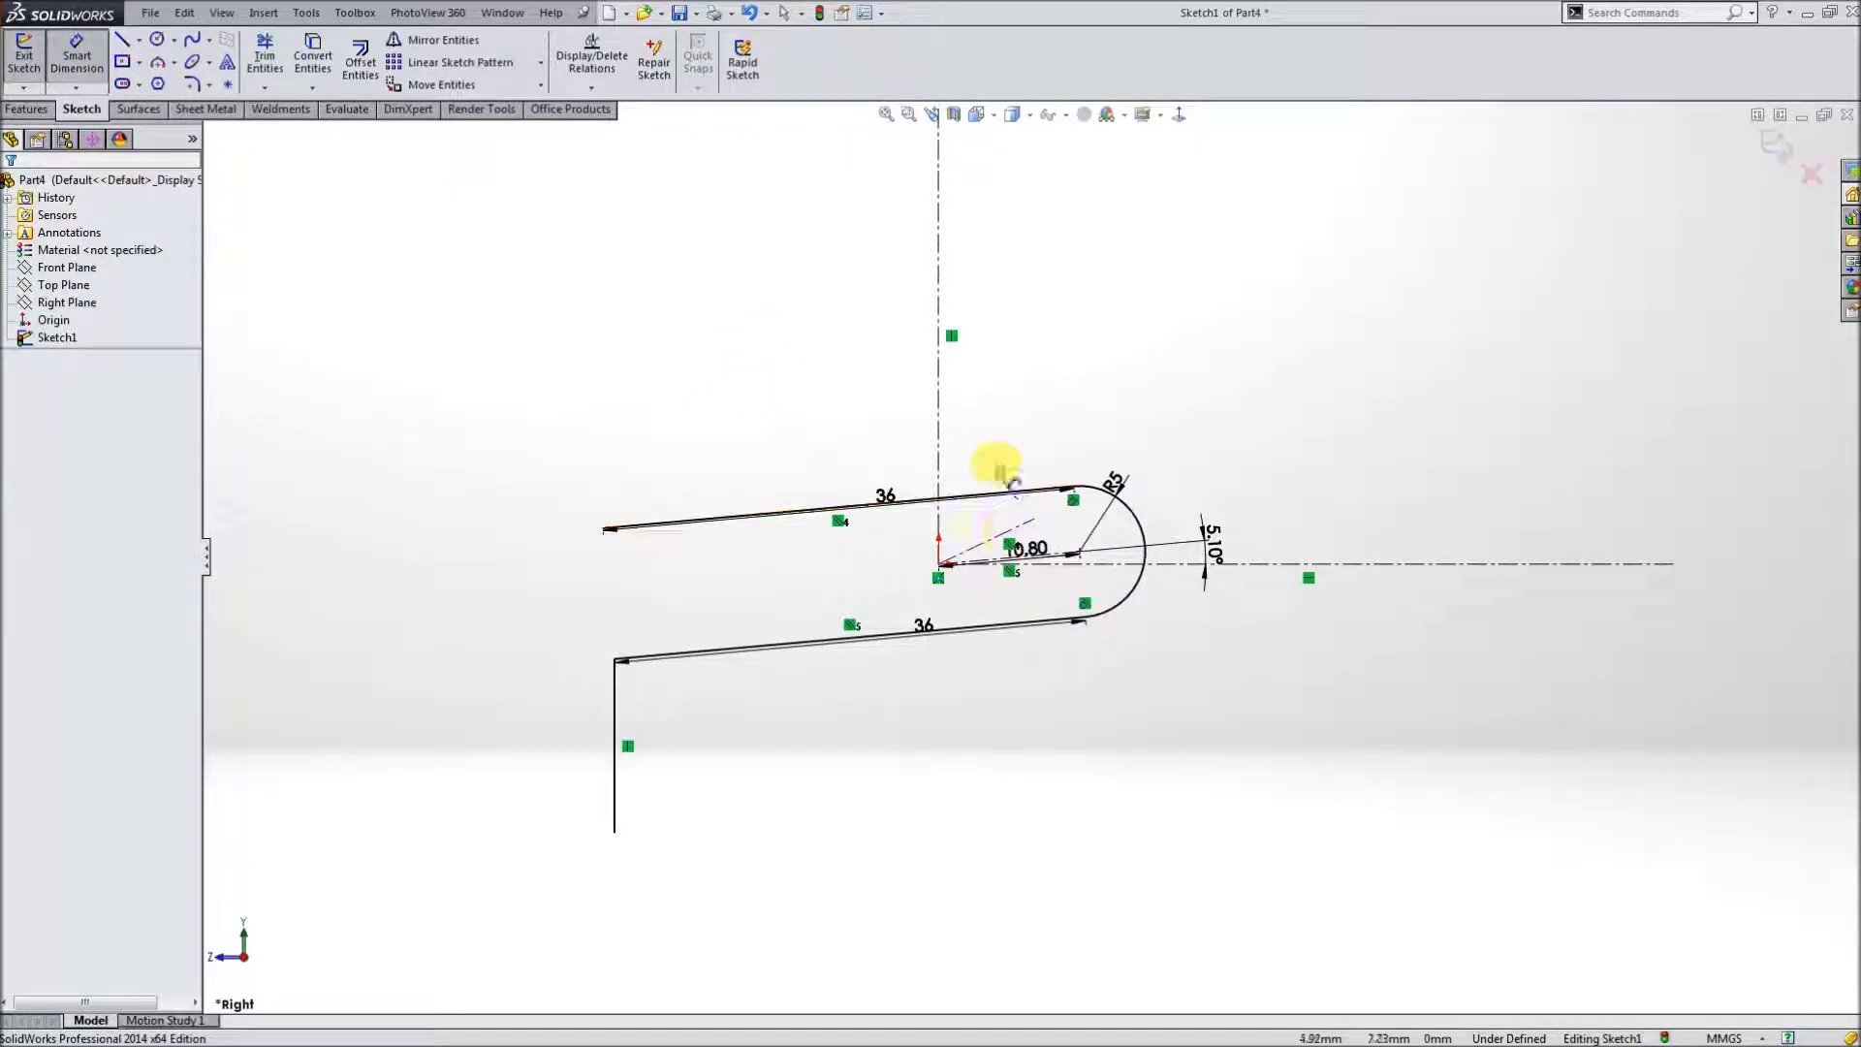
click(1008, 538)
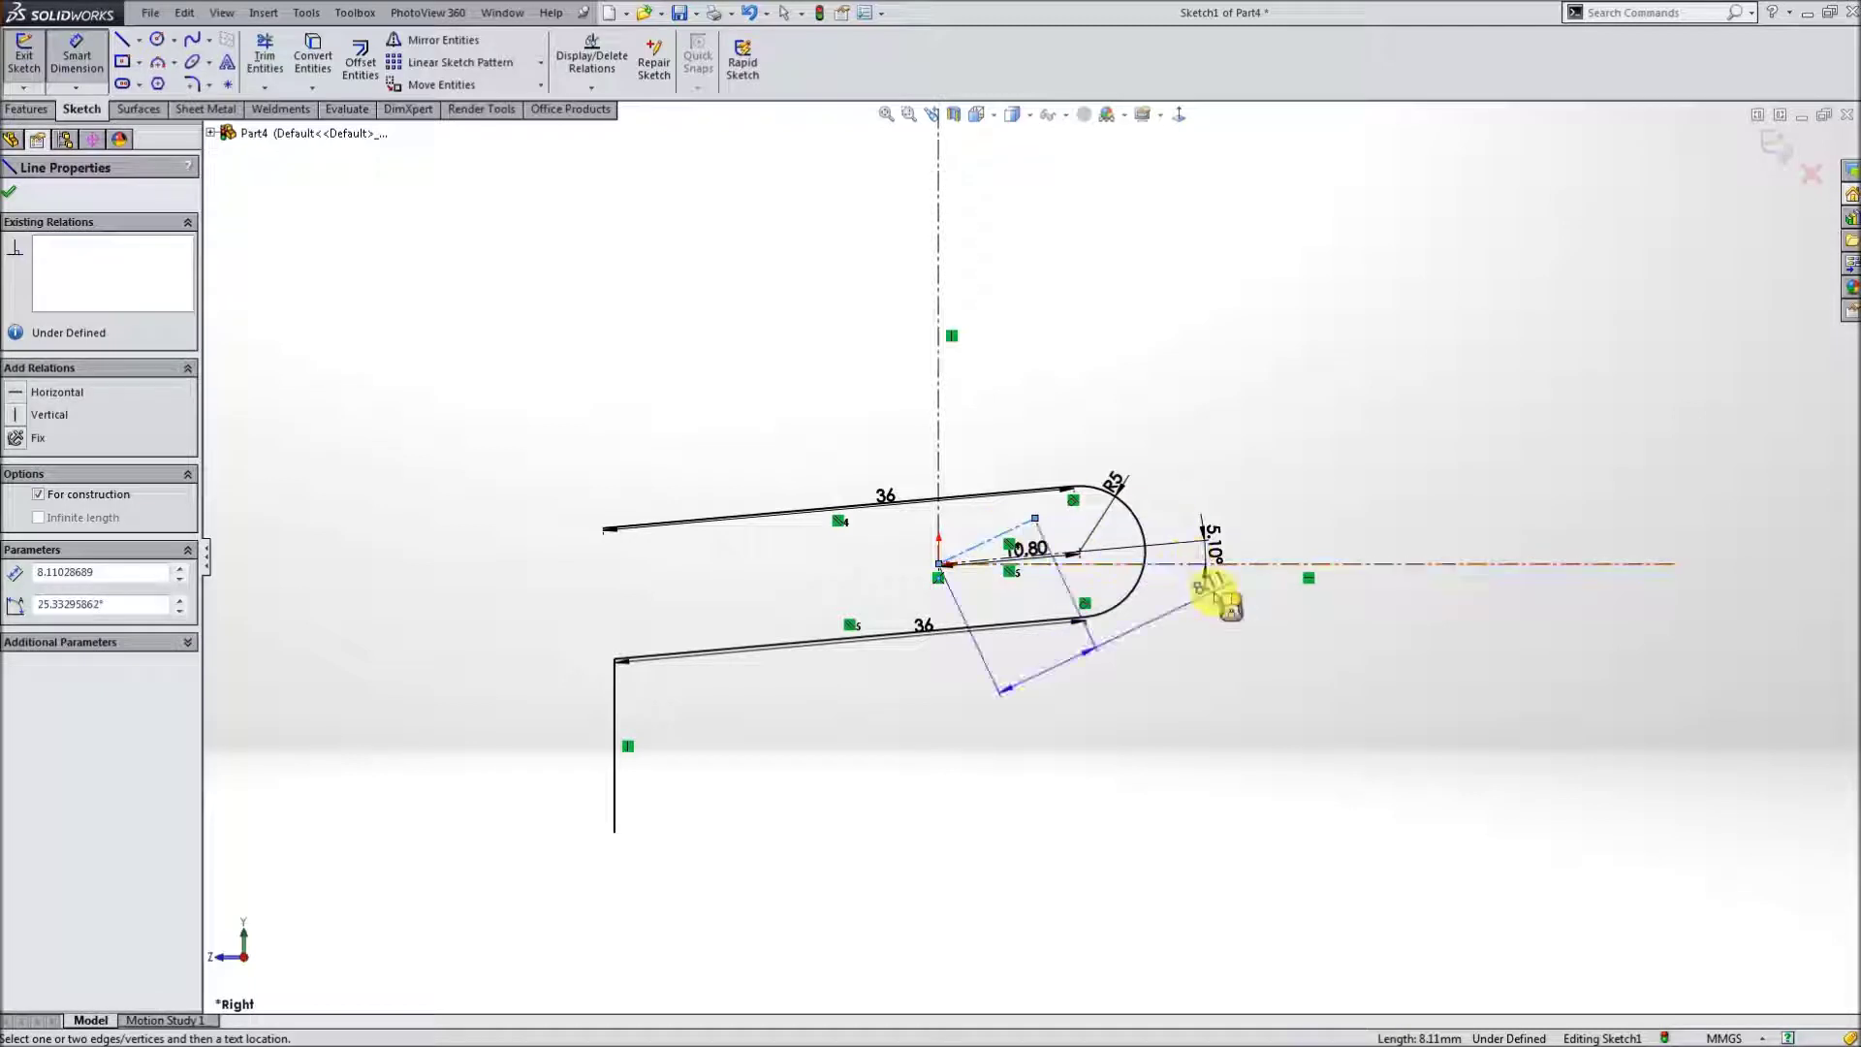
click(1330, 563)
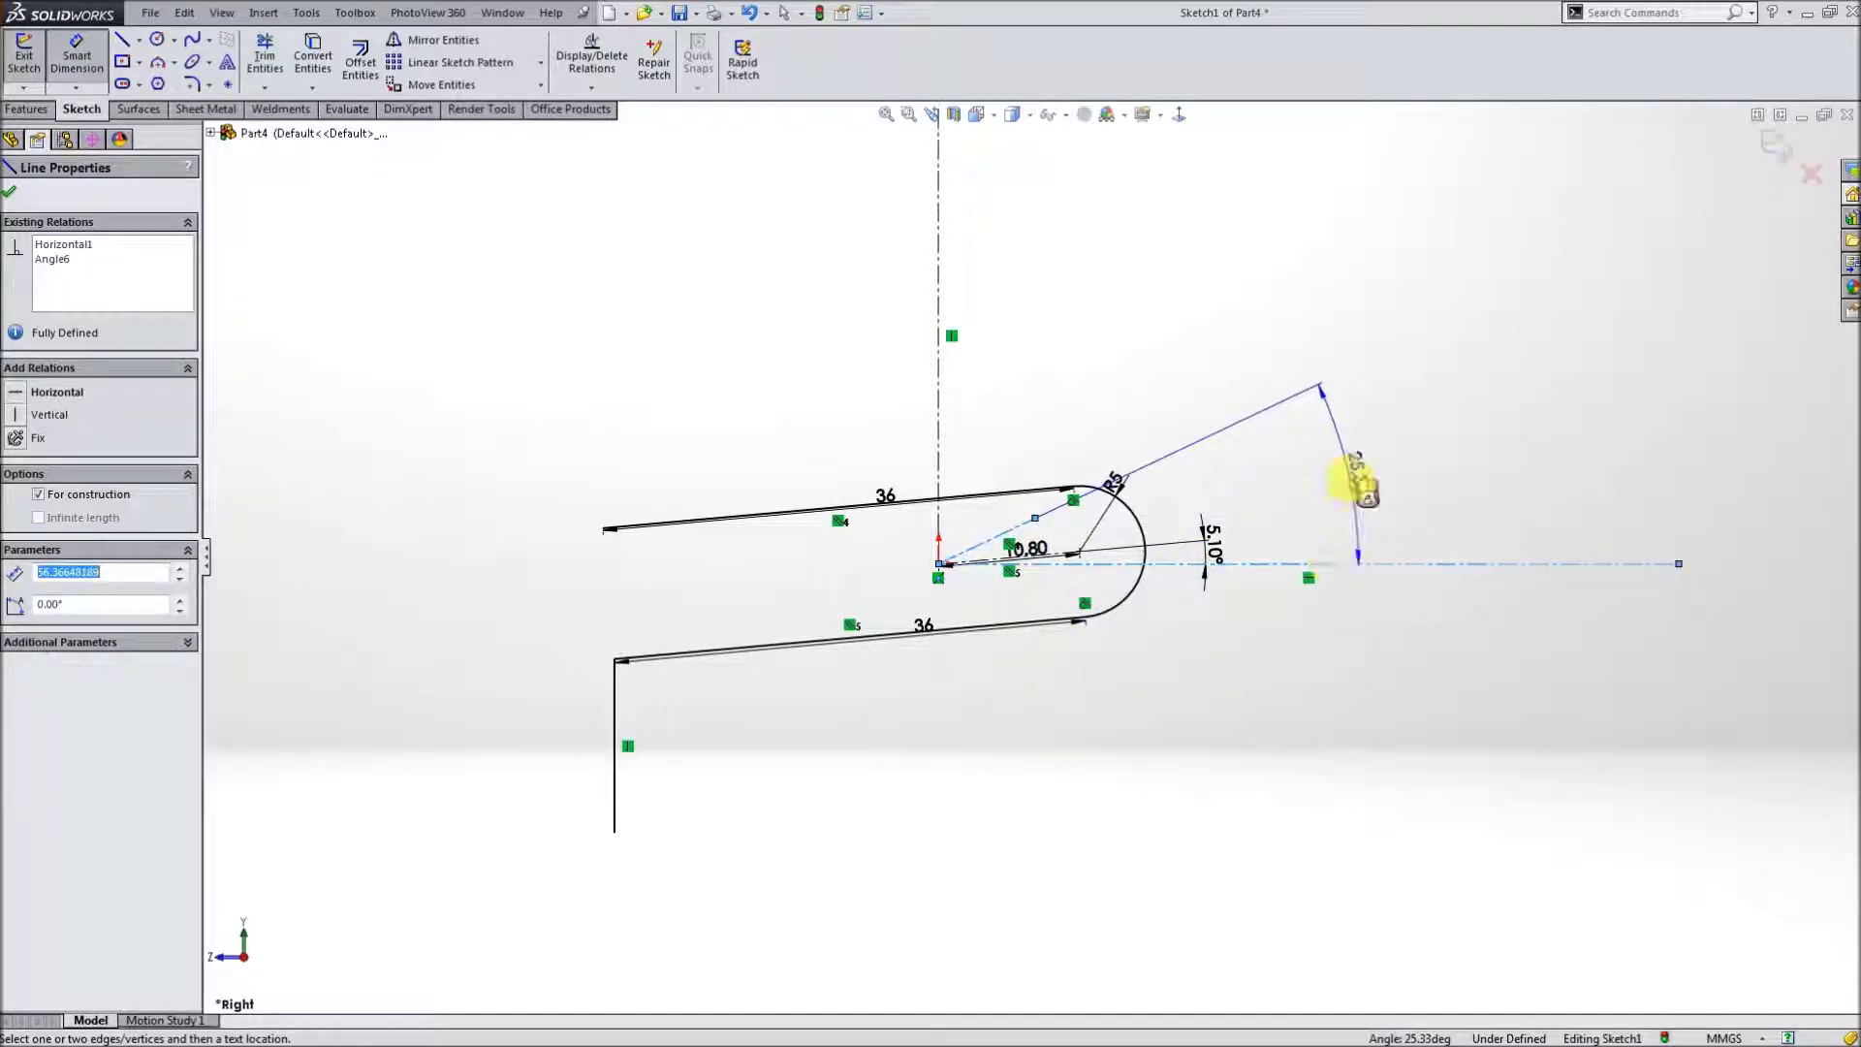
click(1354, 488)
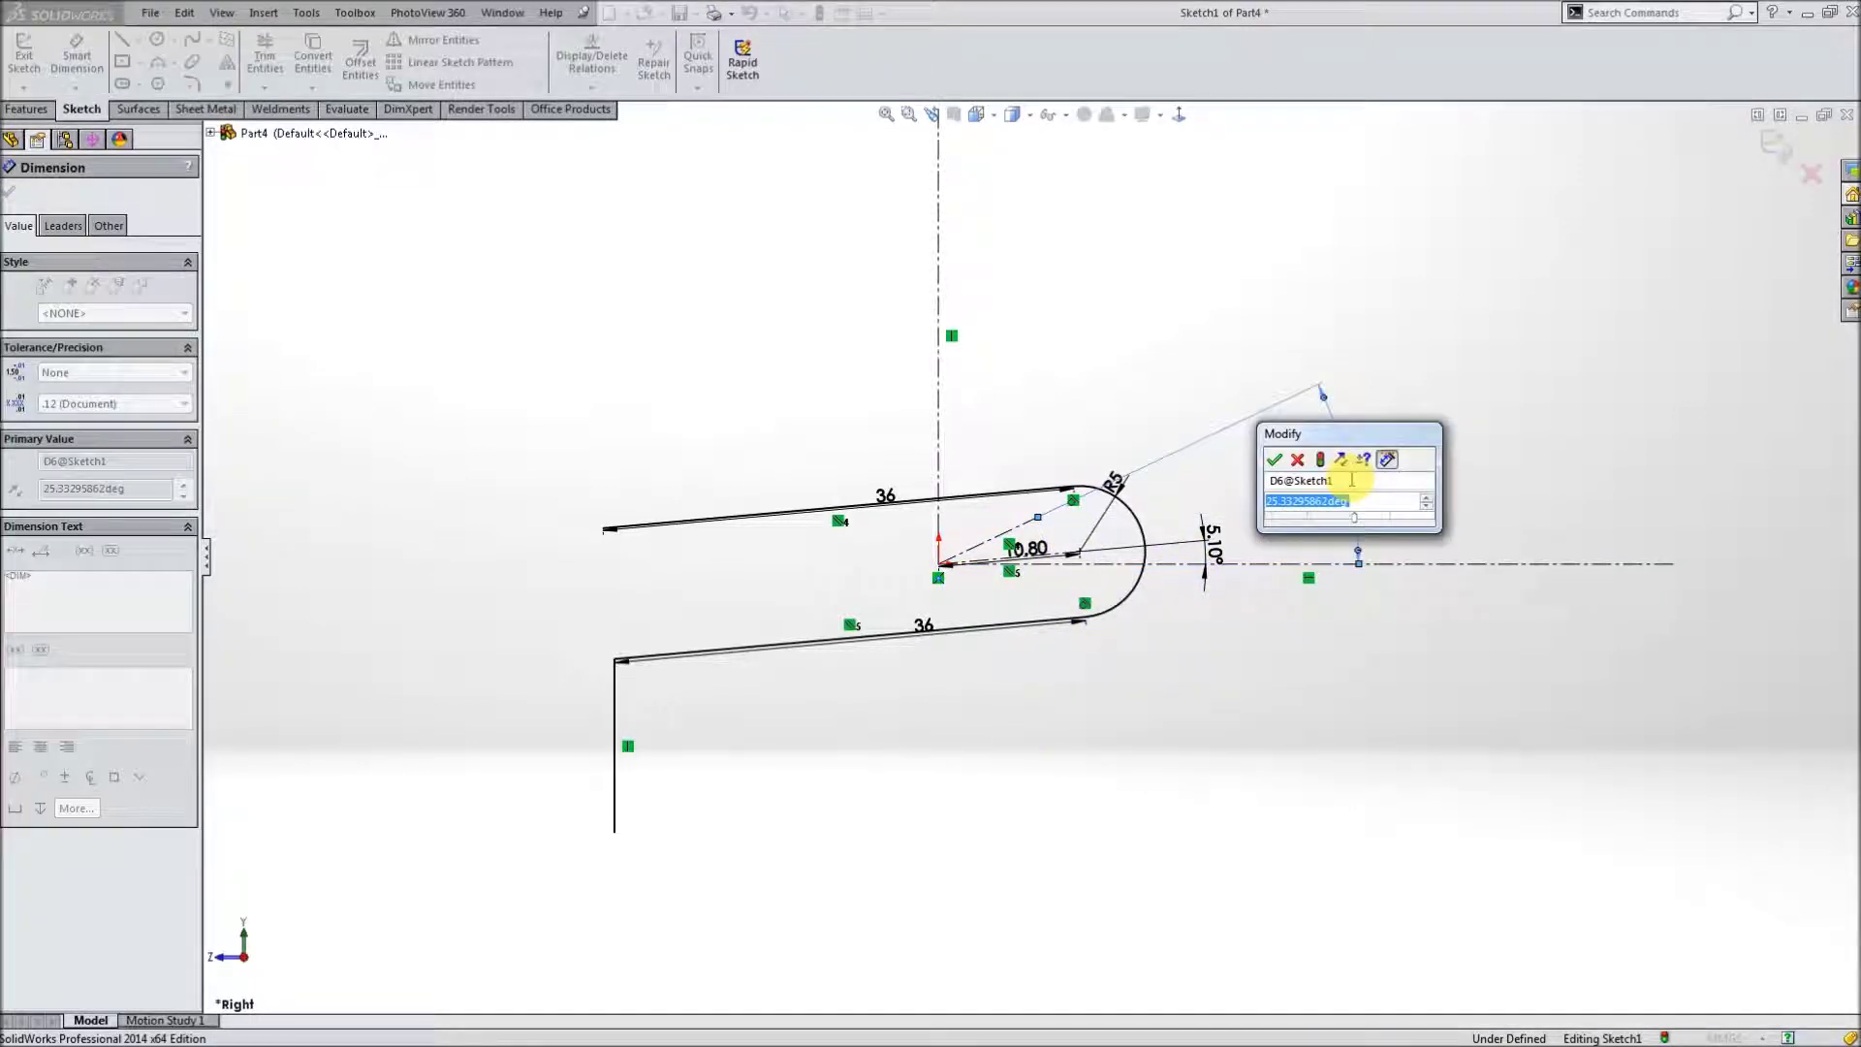
text(22.2)
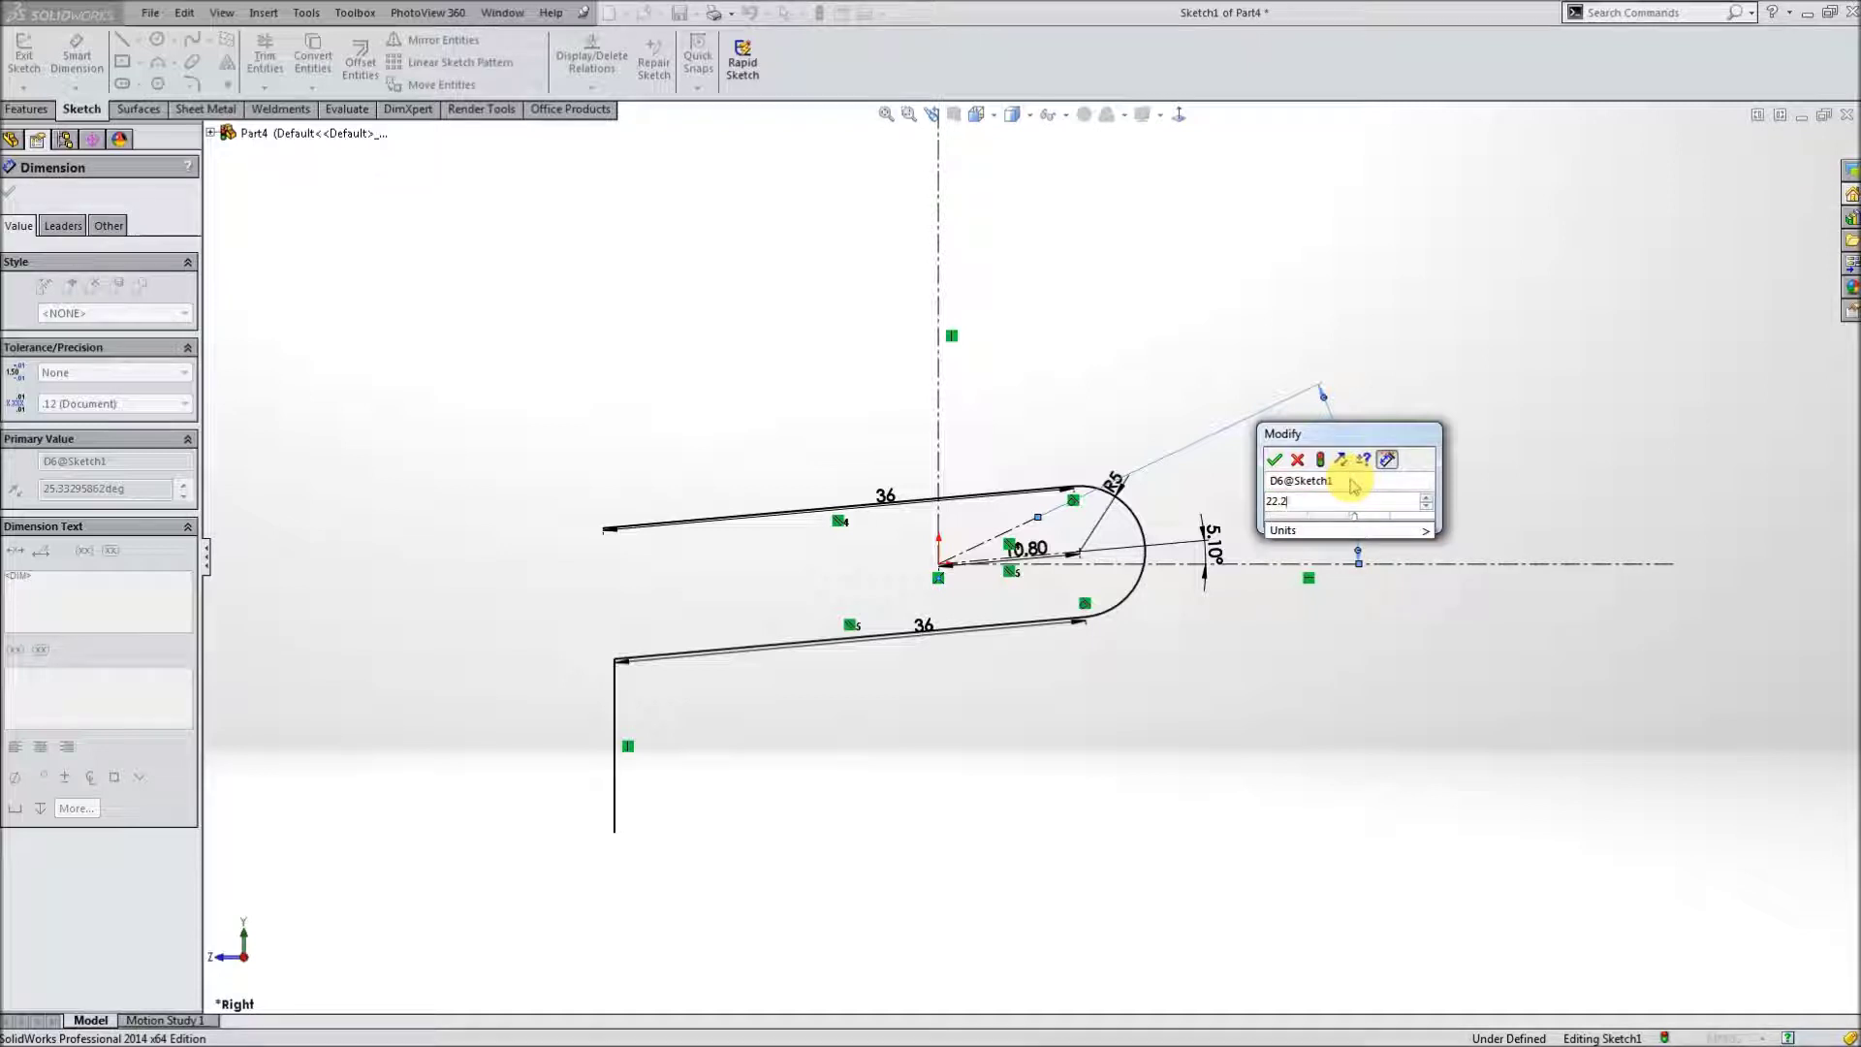
text(1)
key(Return)
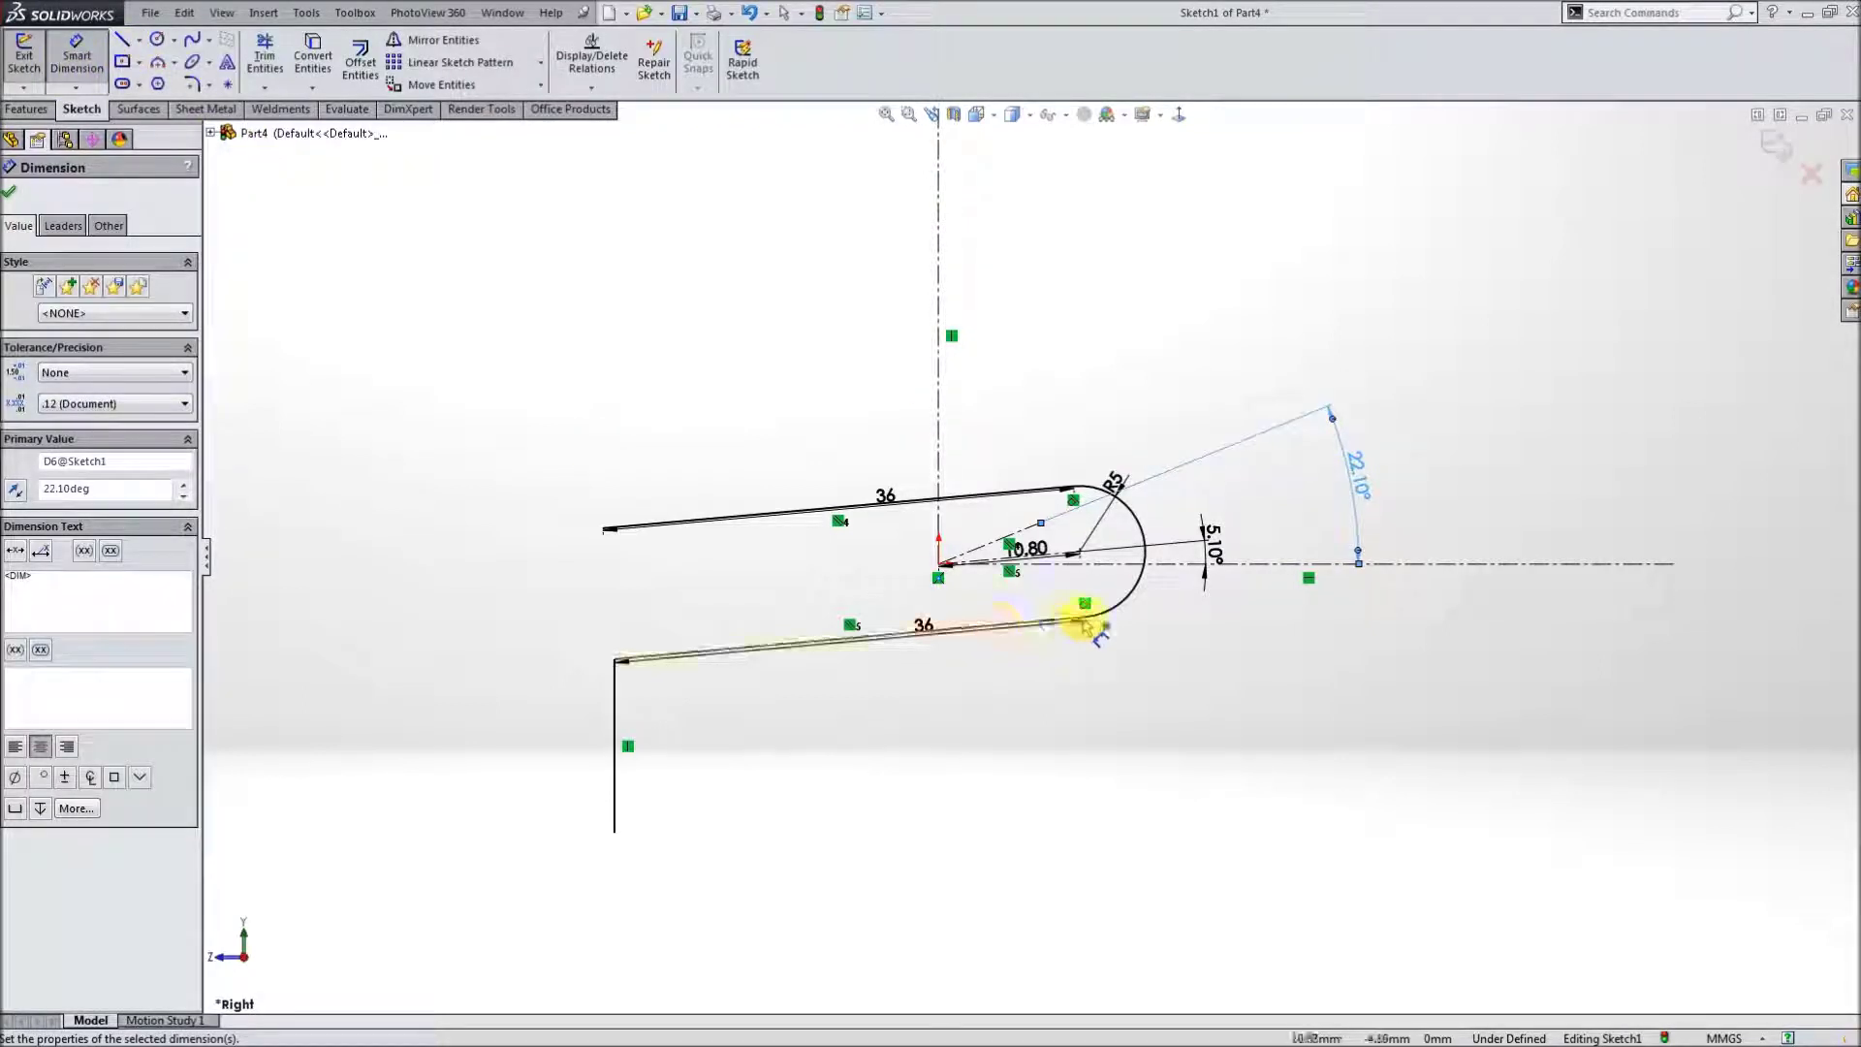
click(976, 531)
scroll(998, 555, down, 3)
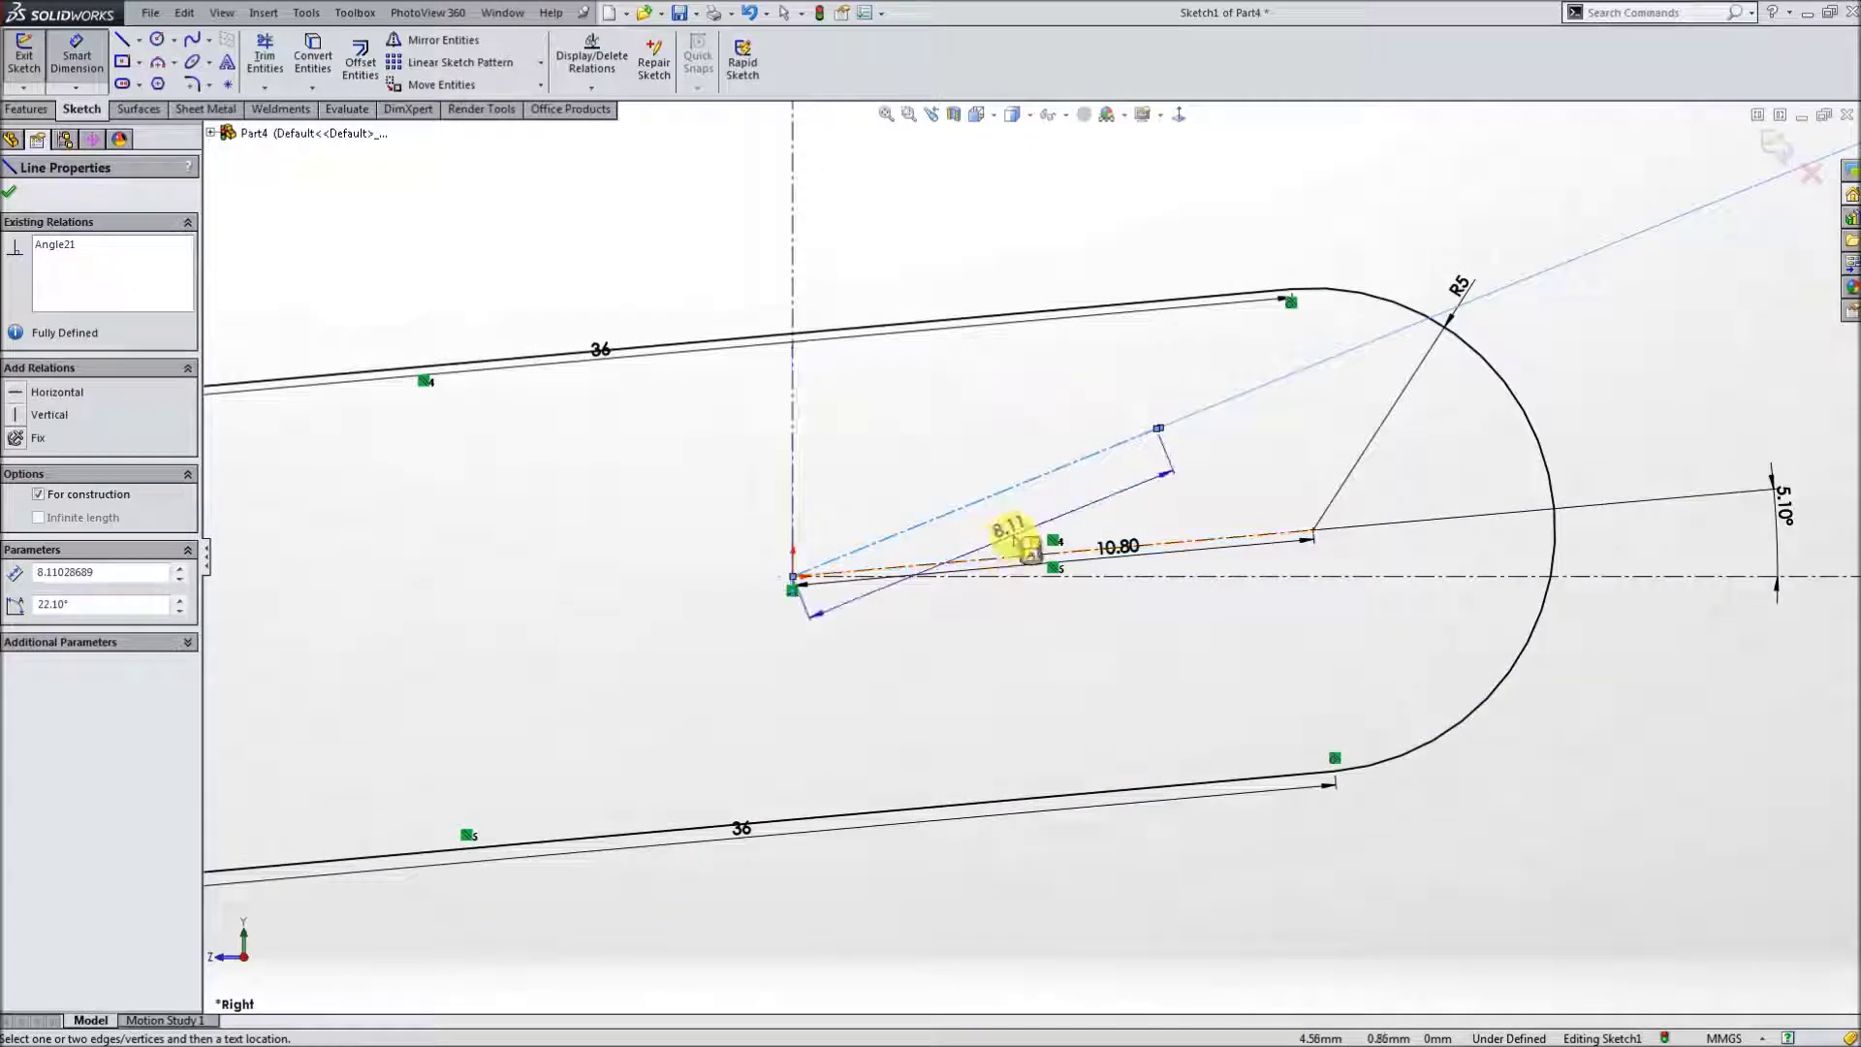
click(1012, 538)
text(12.1)
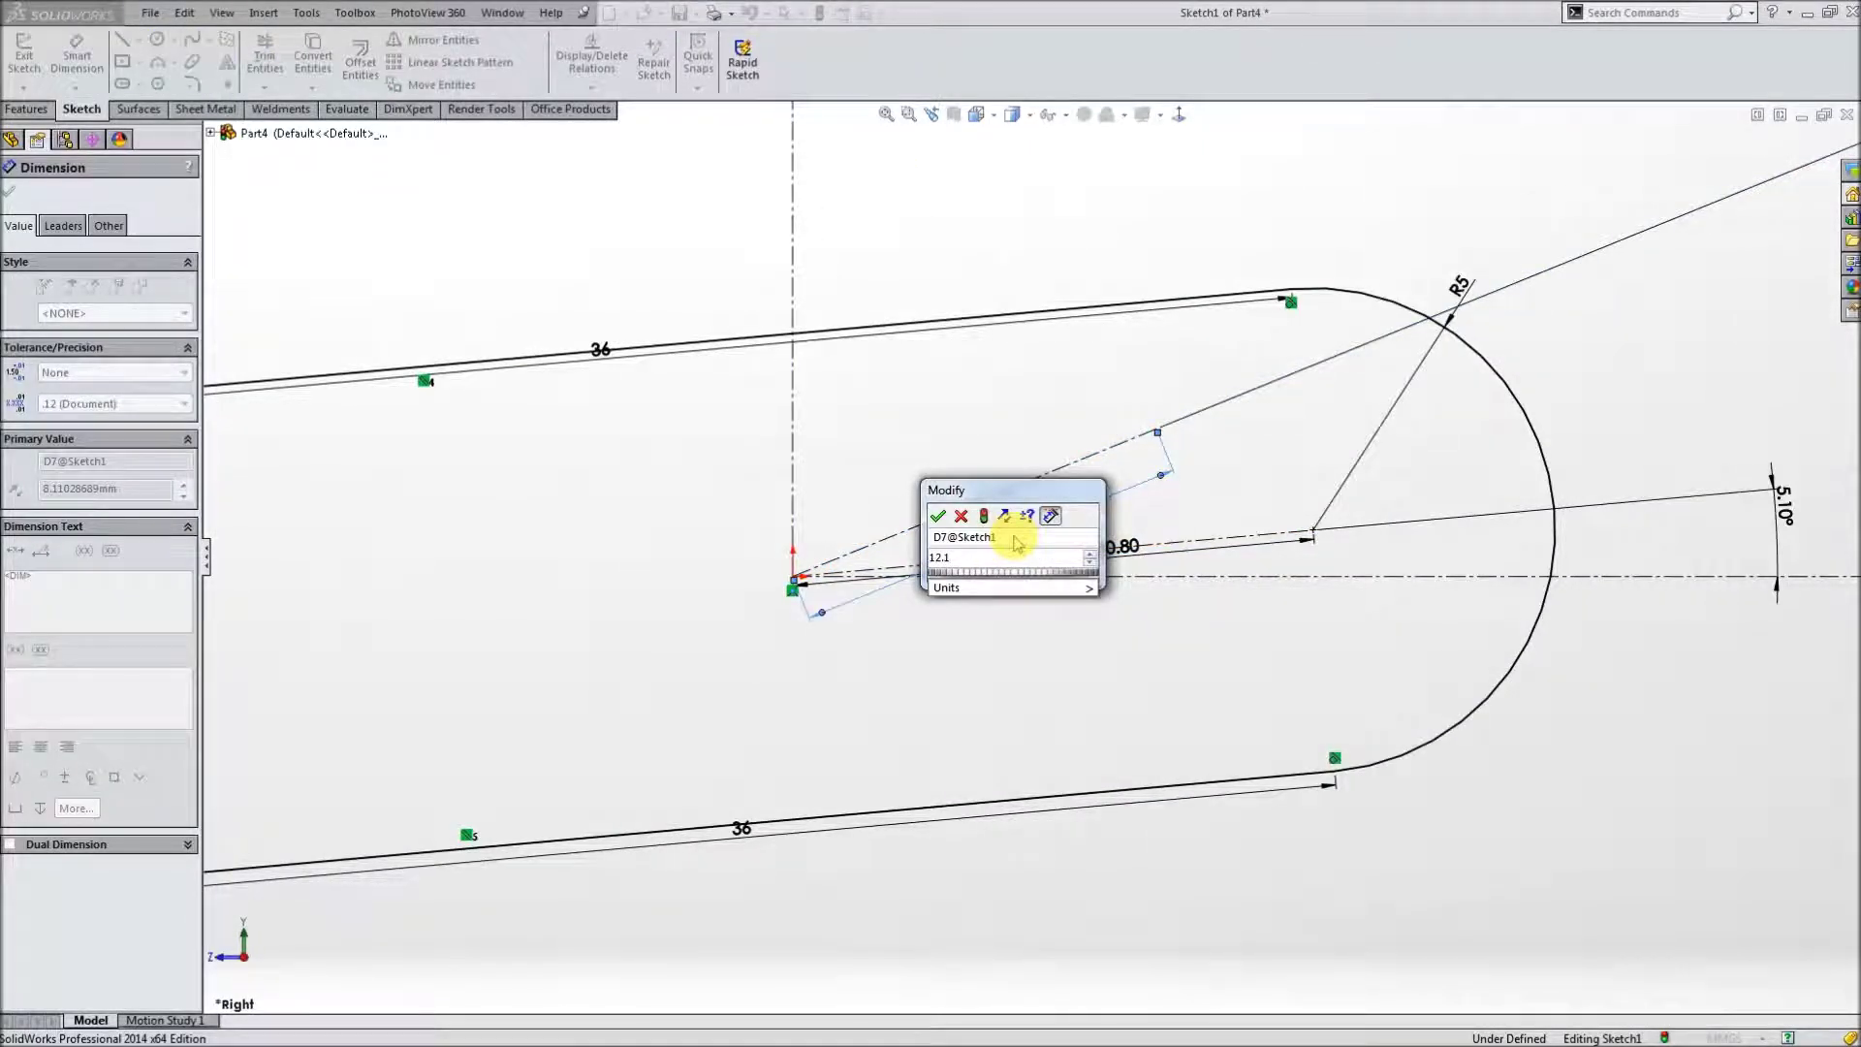
key(Return)
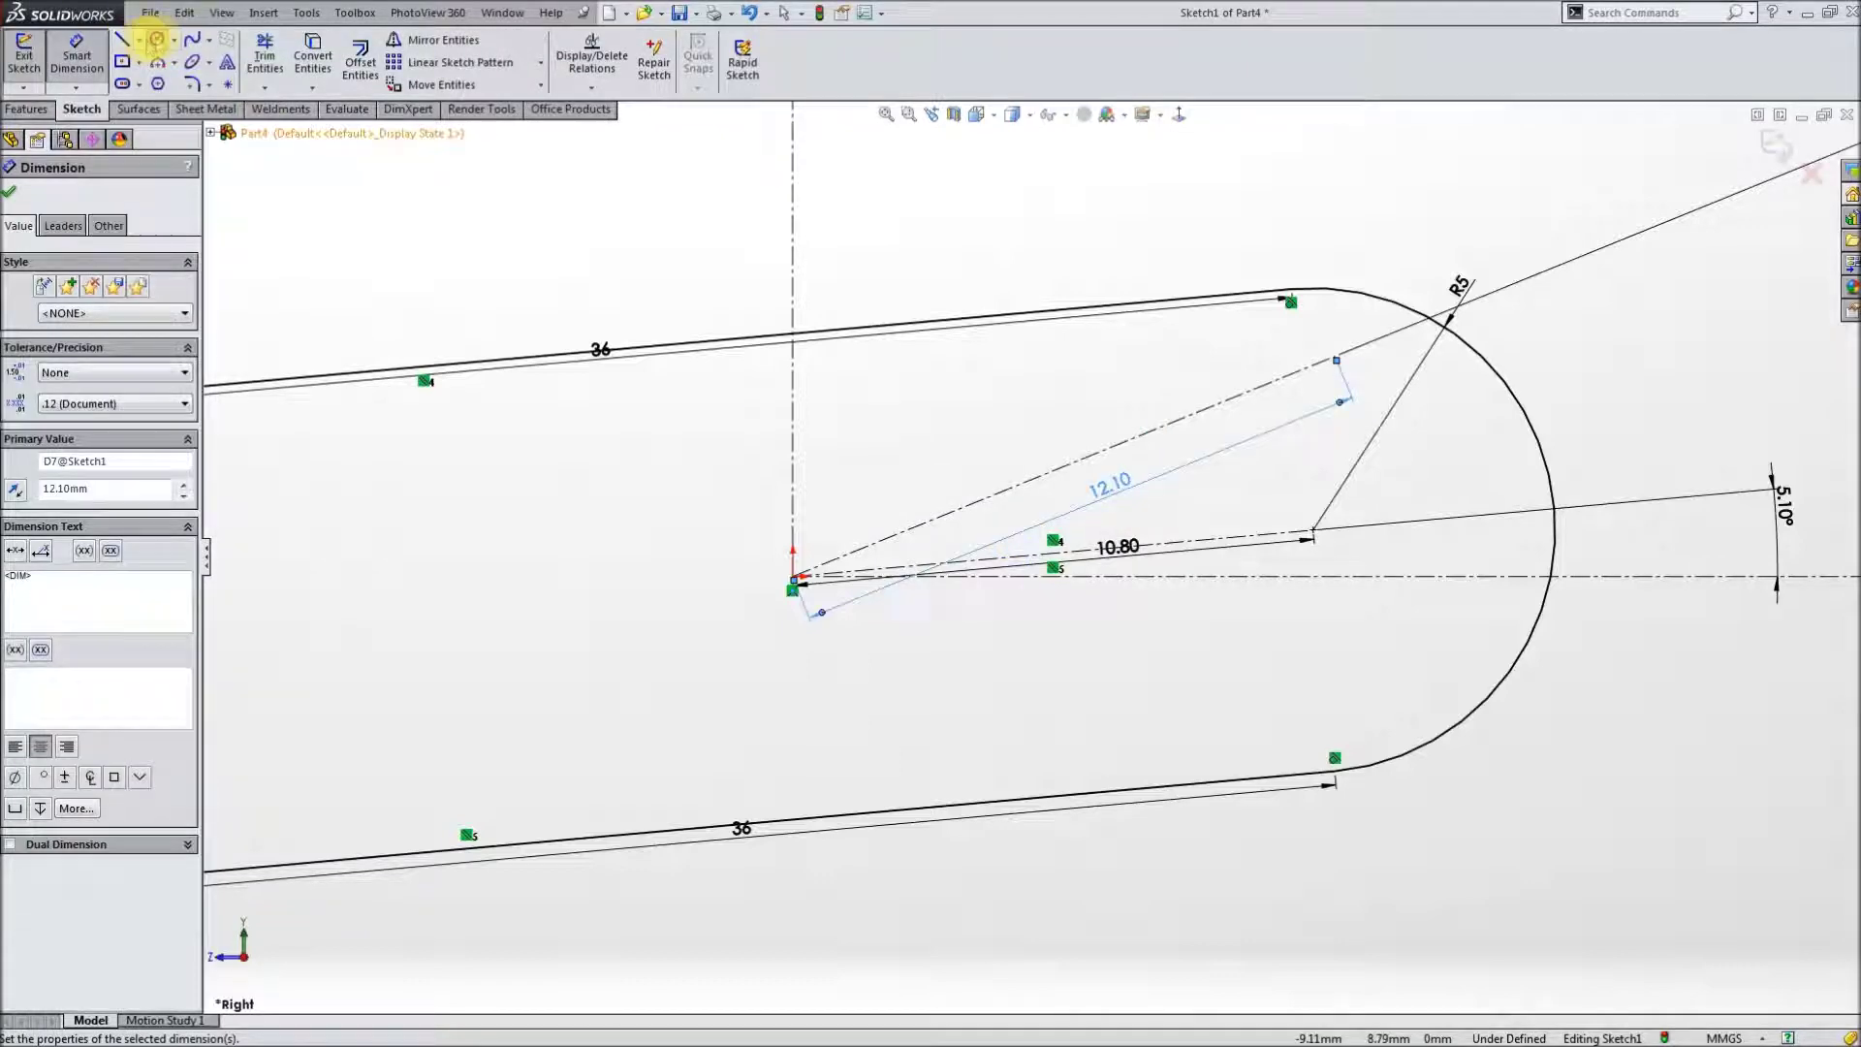
click(156, 39)
click(1332, 359)
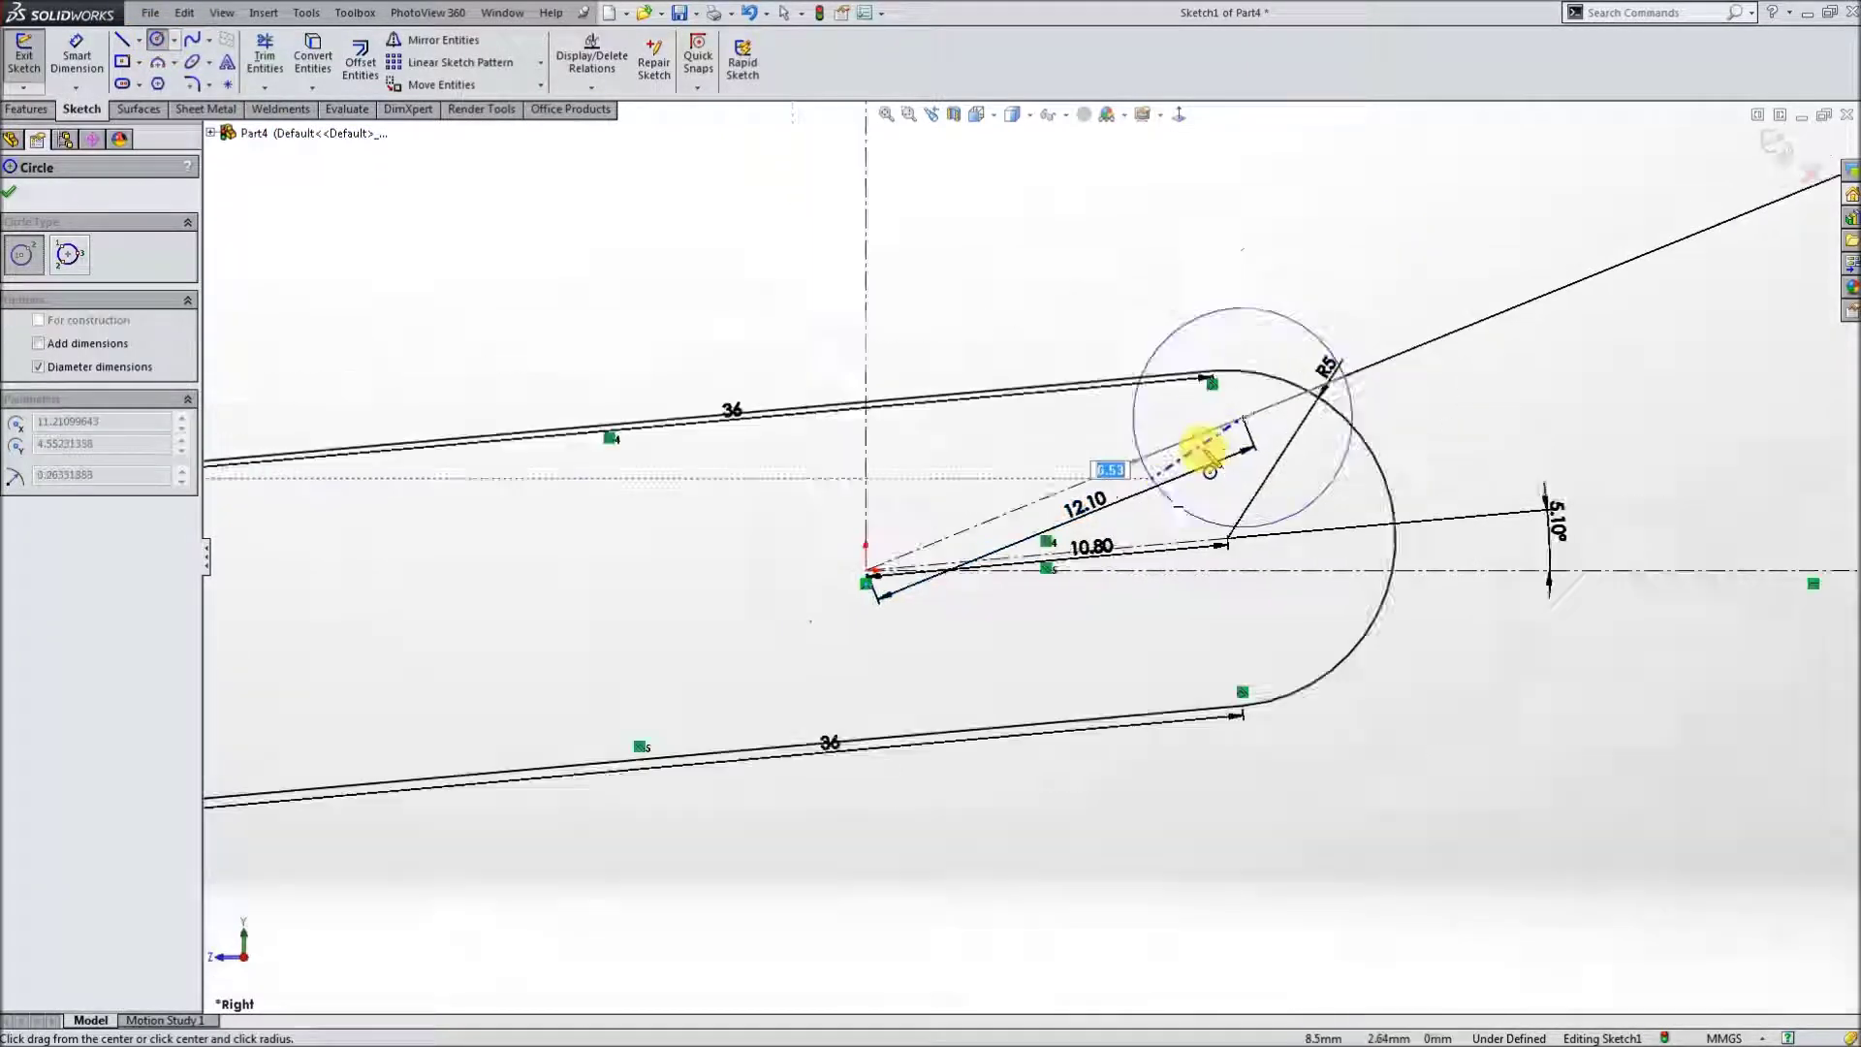
- Draw a circle around the sketch and dimension its diameter to 80 mm
scroll(1200, 445, up, 3)
scroll(1199, 445, up, 3)
click(1228, 613)
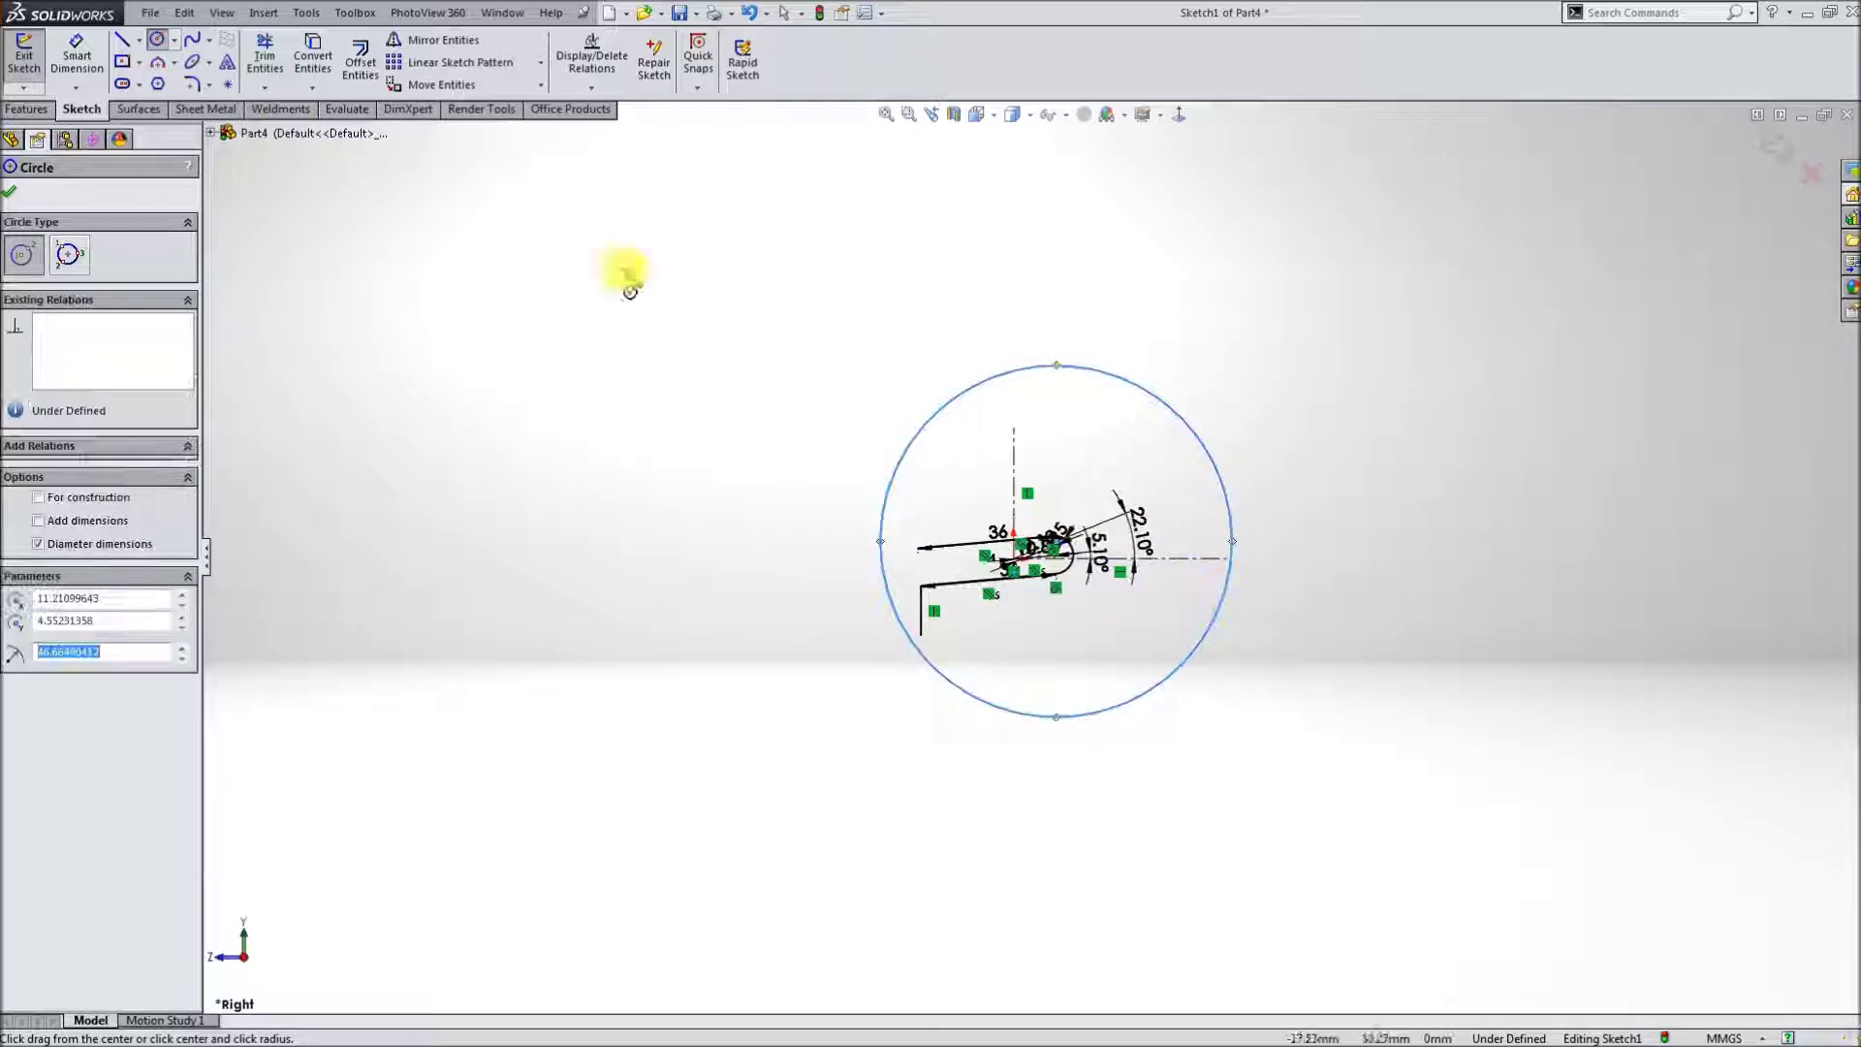
click(77, 53)
click(1083, 372)
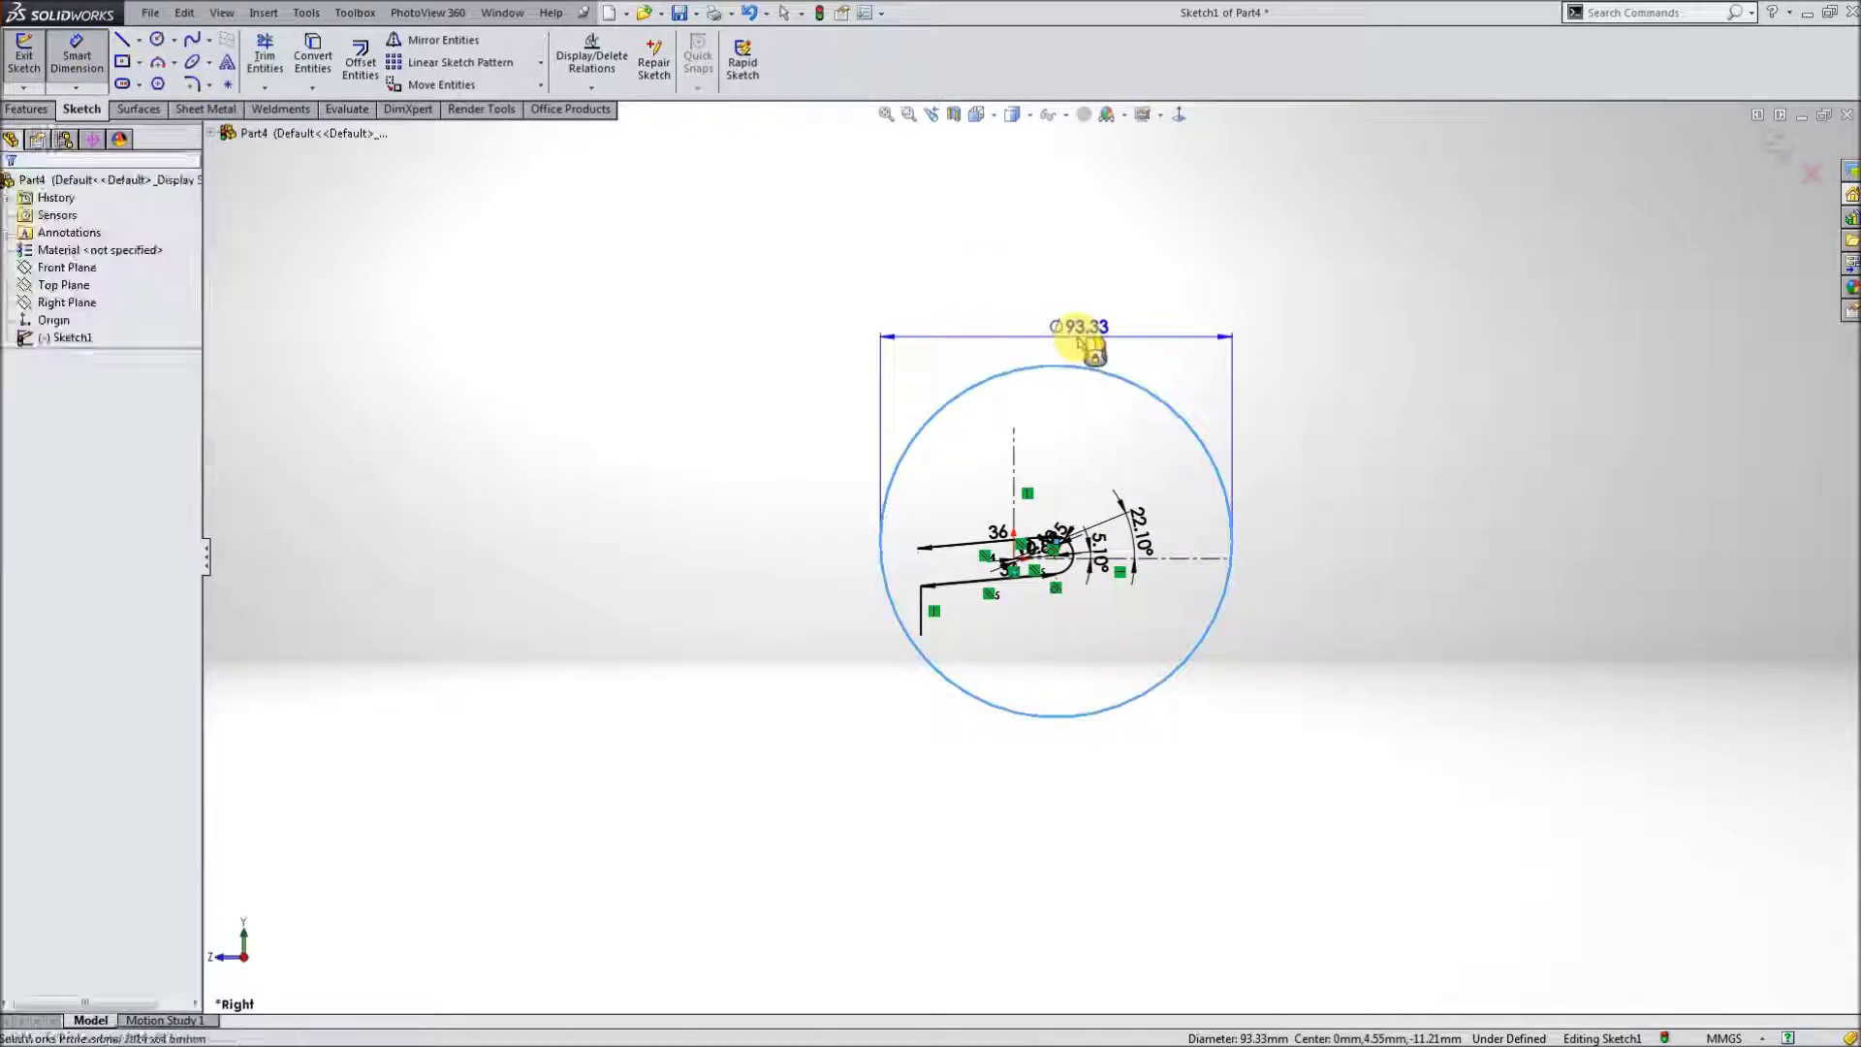
click(1079, 339)
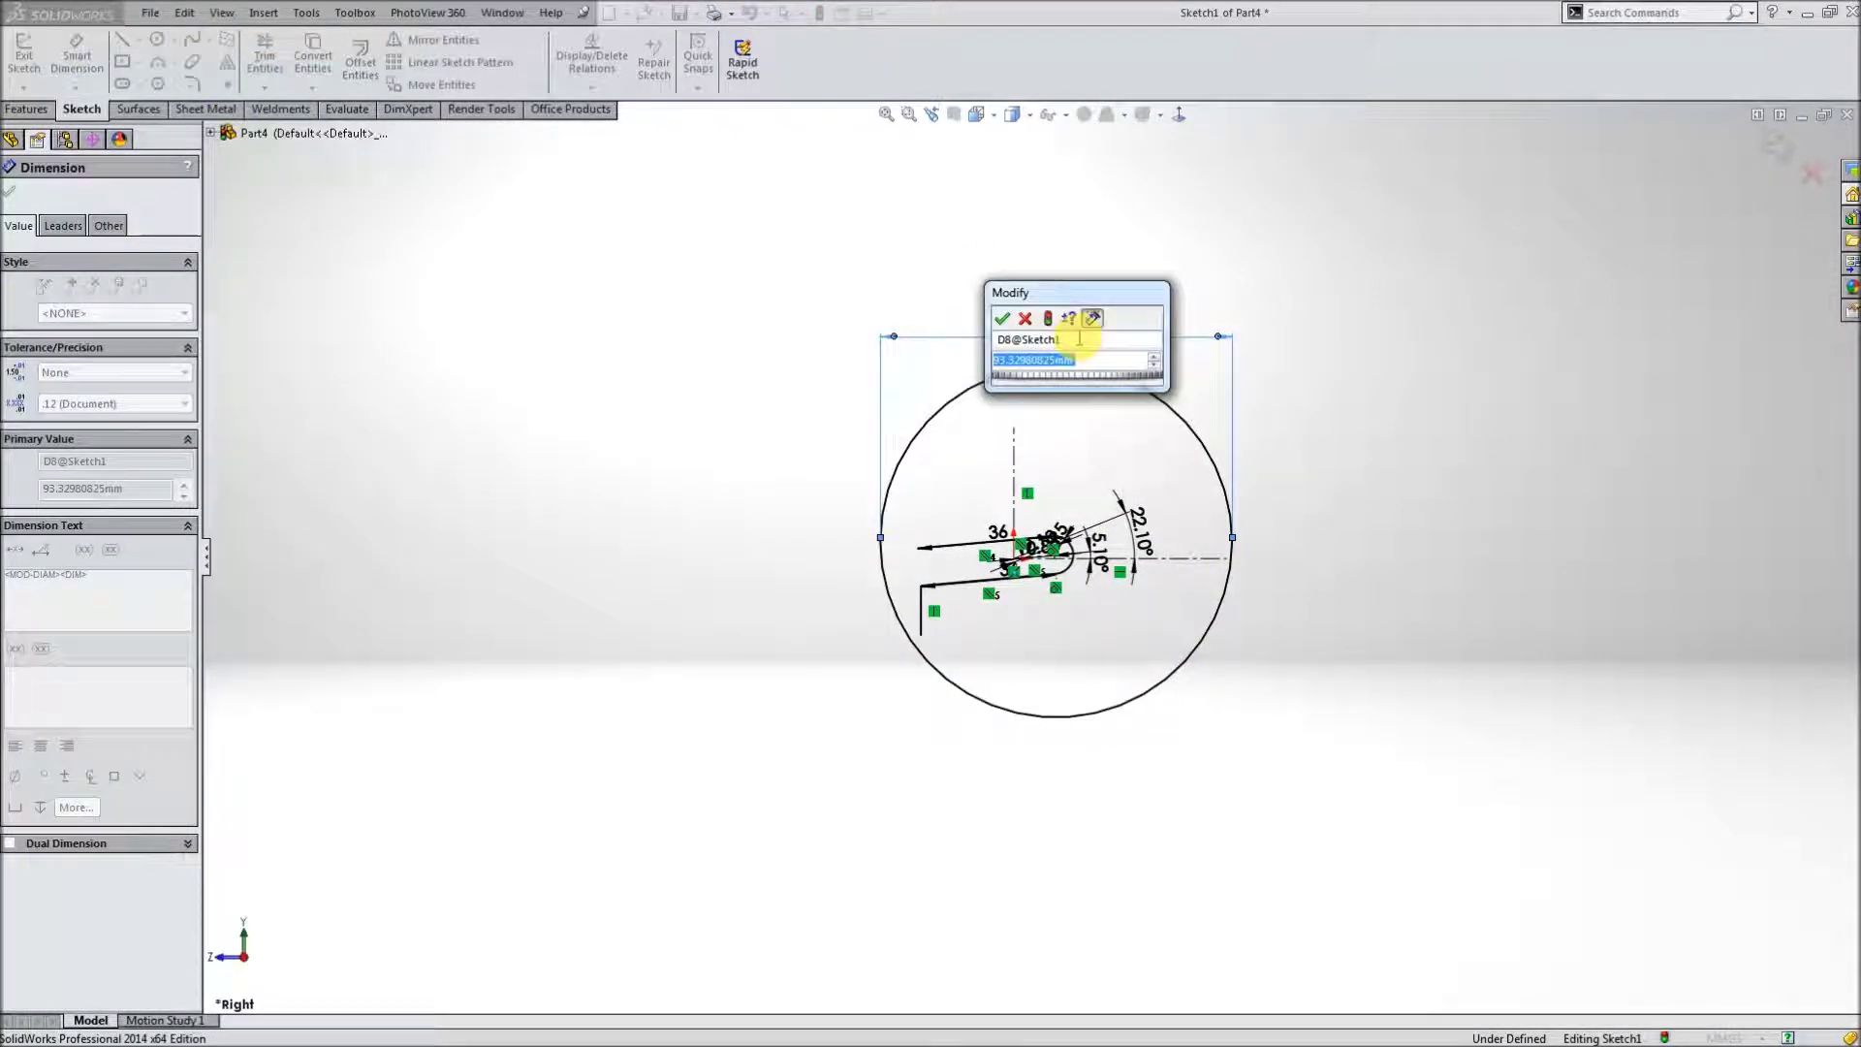
text(8)
key(Return)
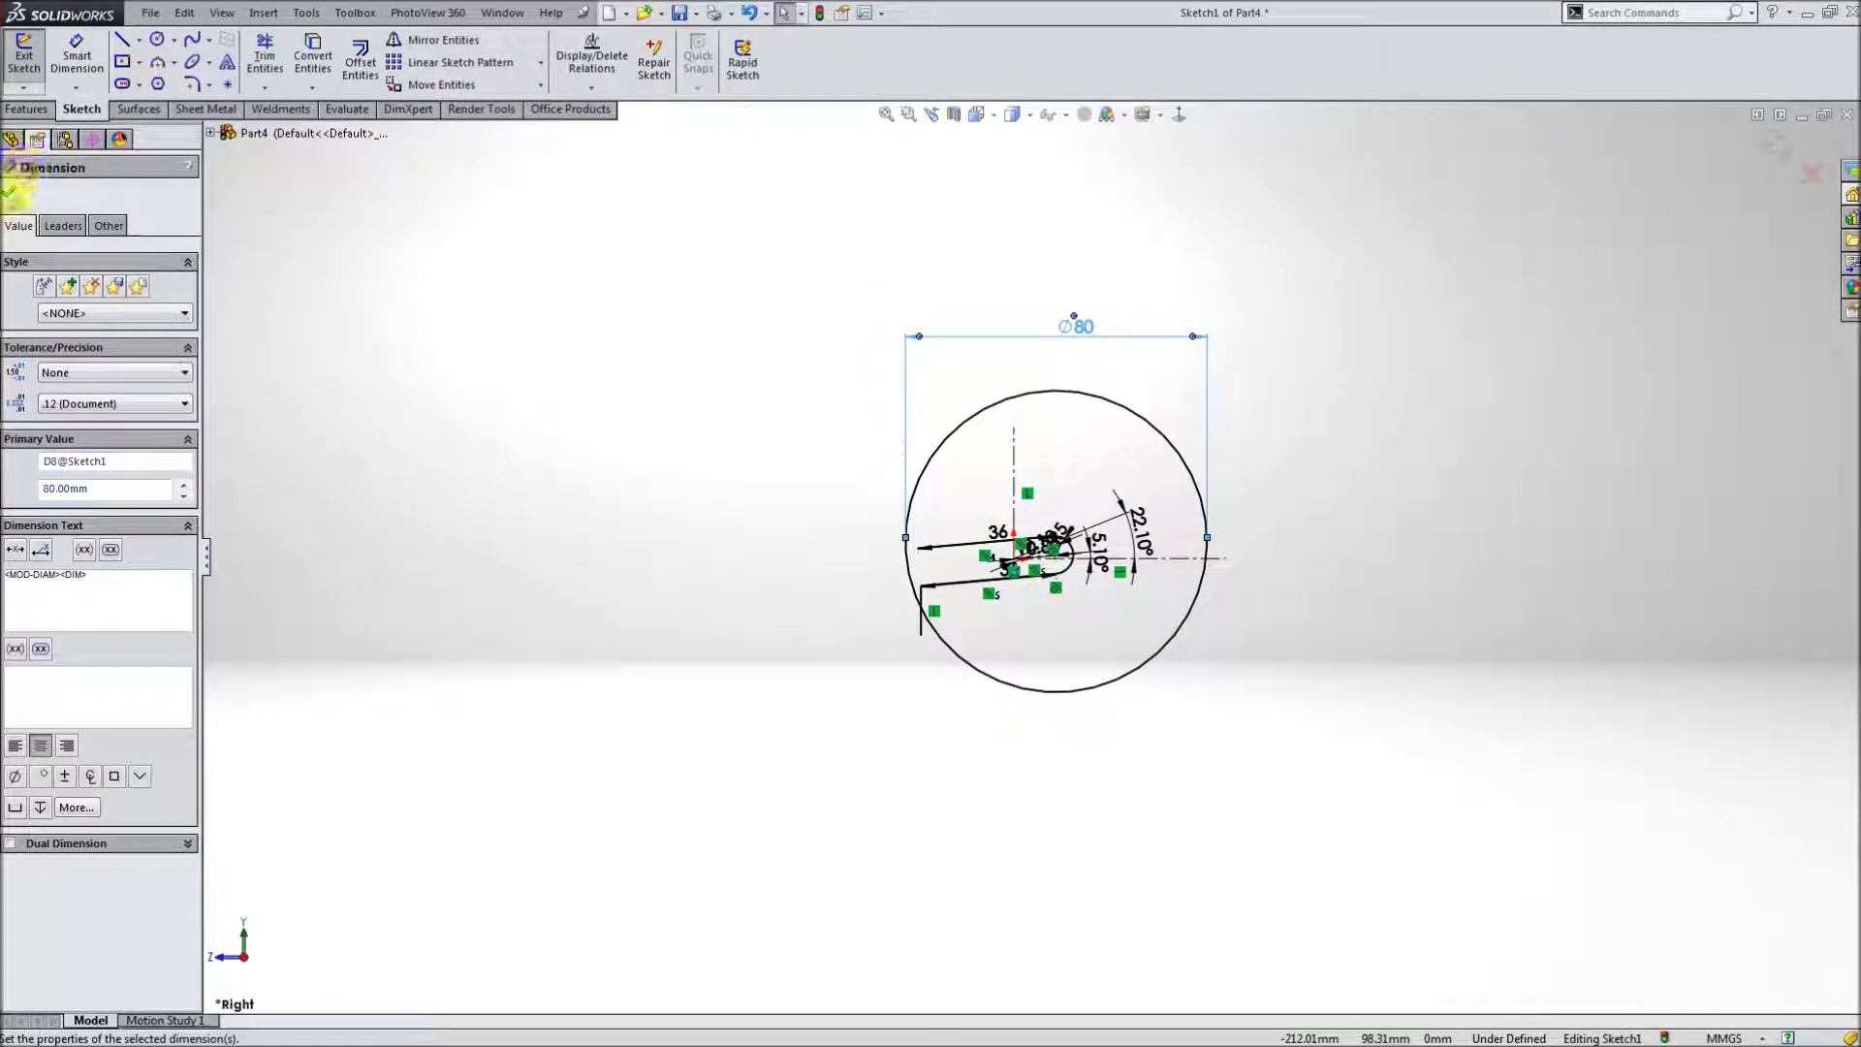
click(10, 190)
- Trim the vertical line back to the Ø80 circle with Trim Entities
click(265, 88)
click(281, 118)
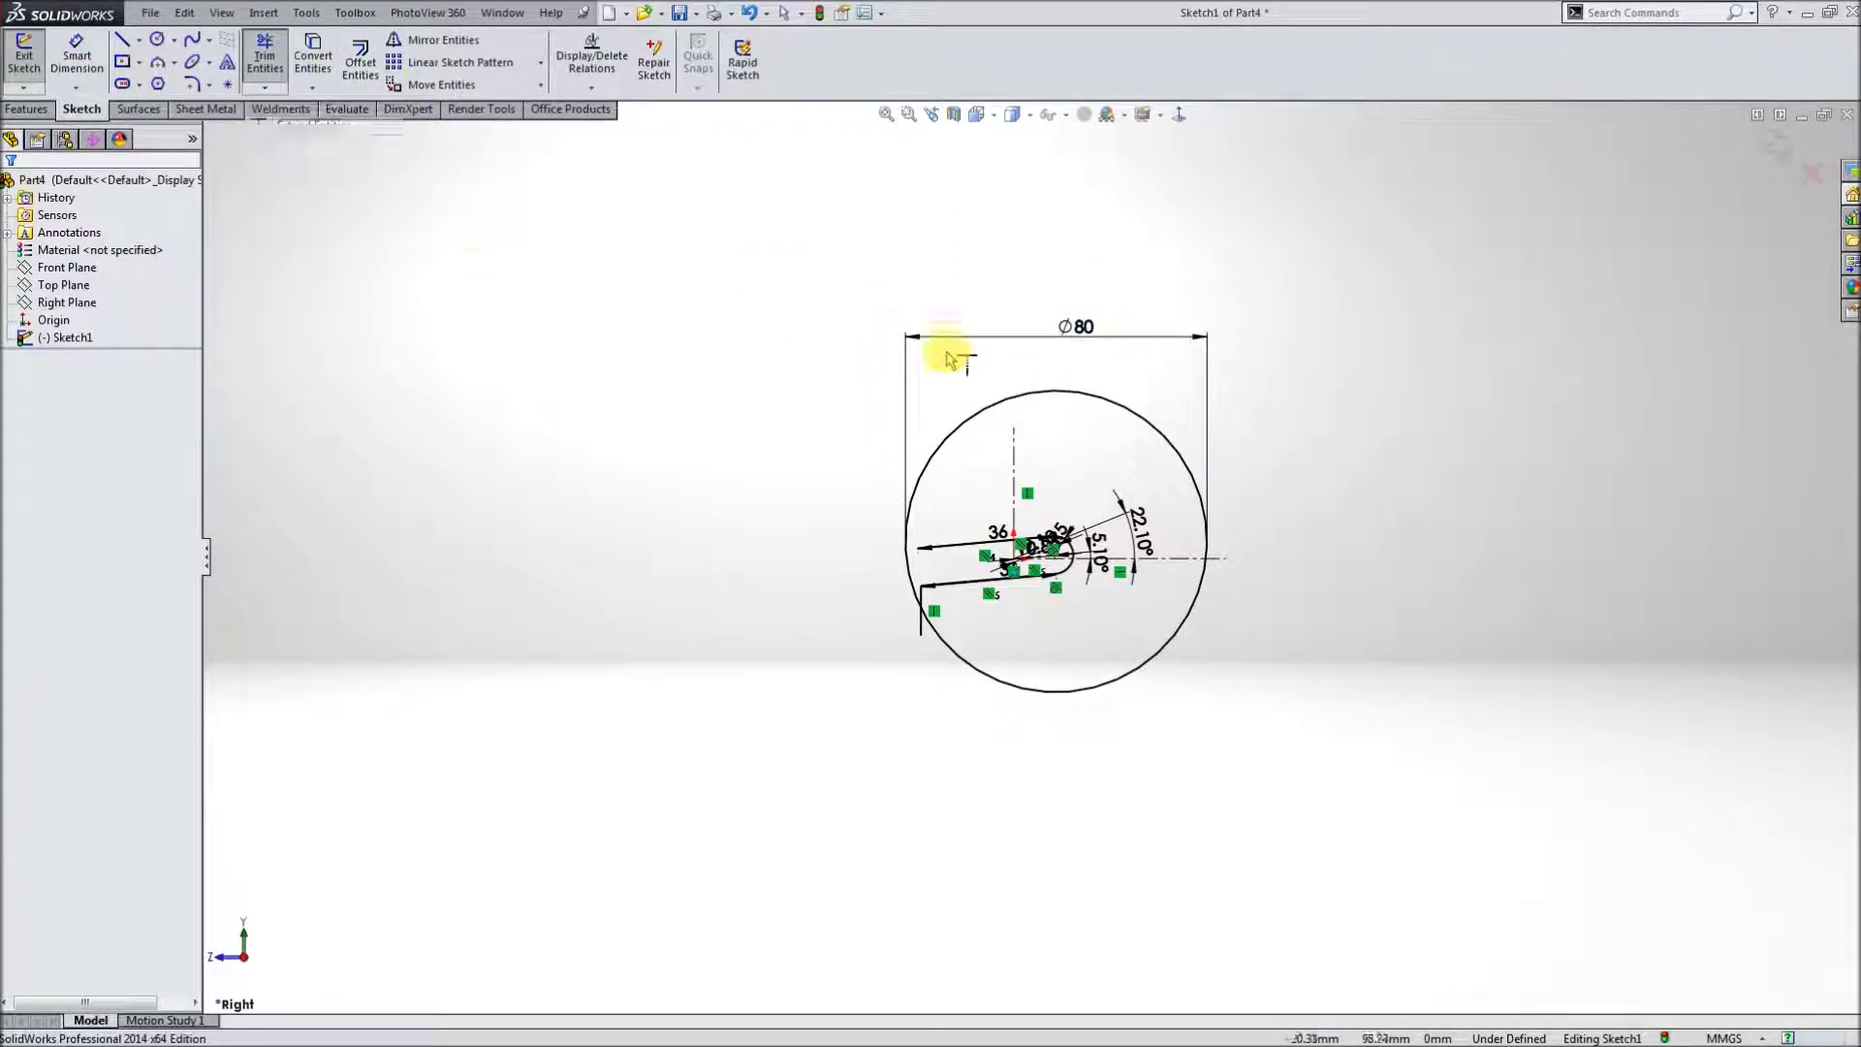
scroll(955, 550, down, 2)
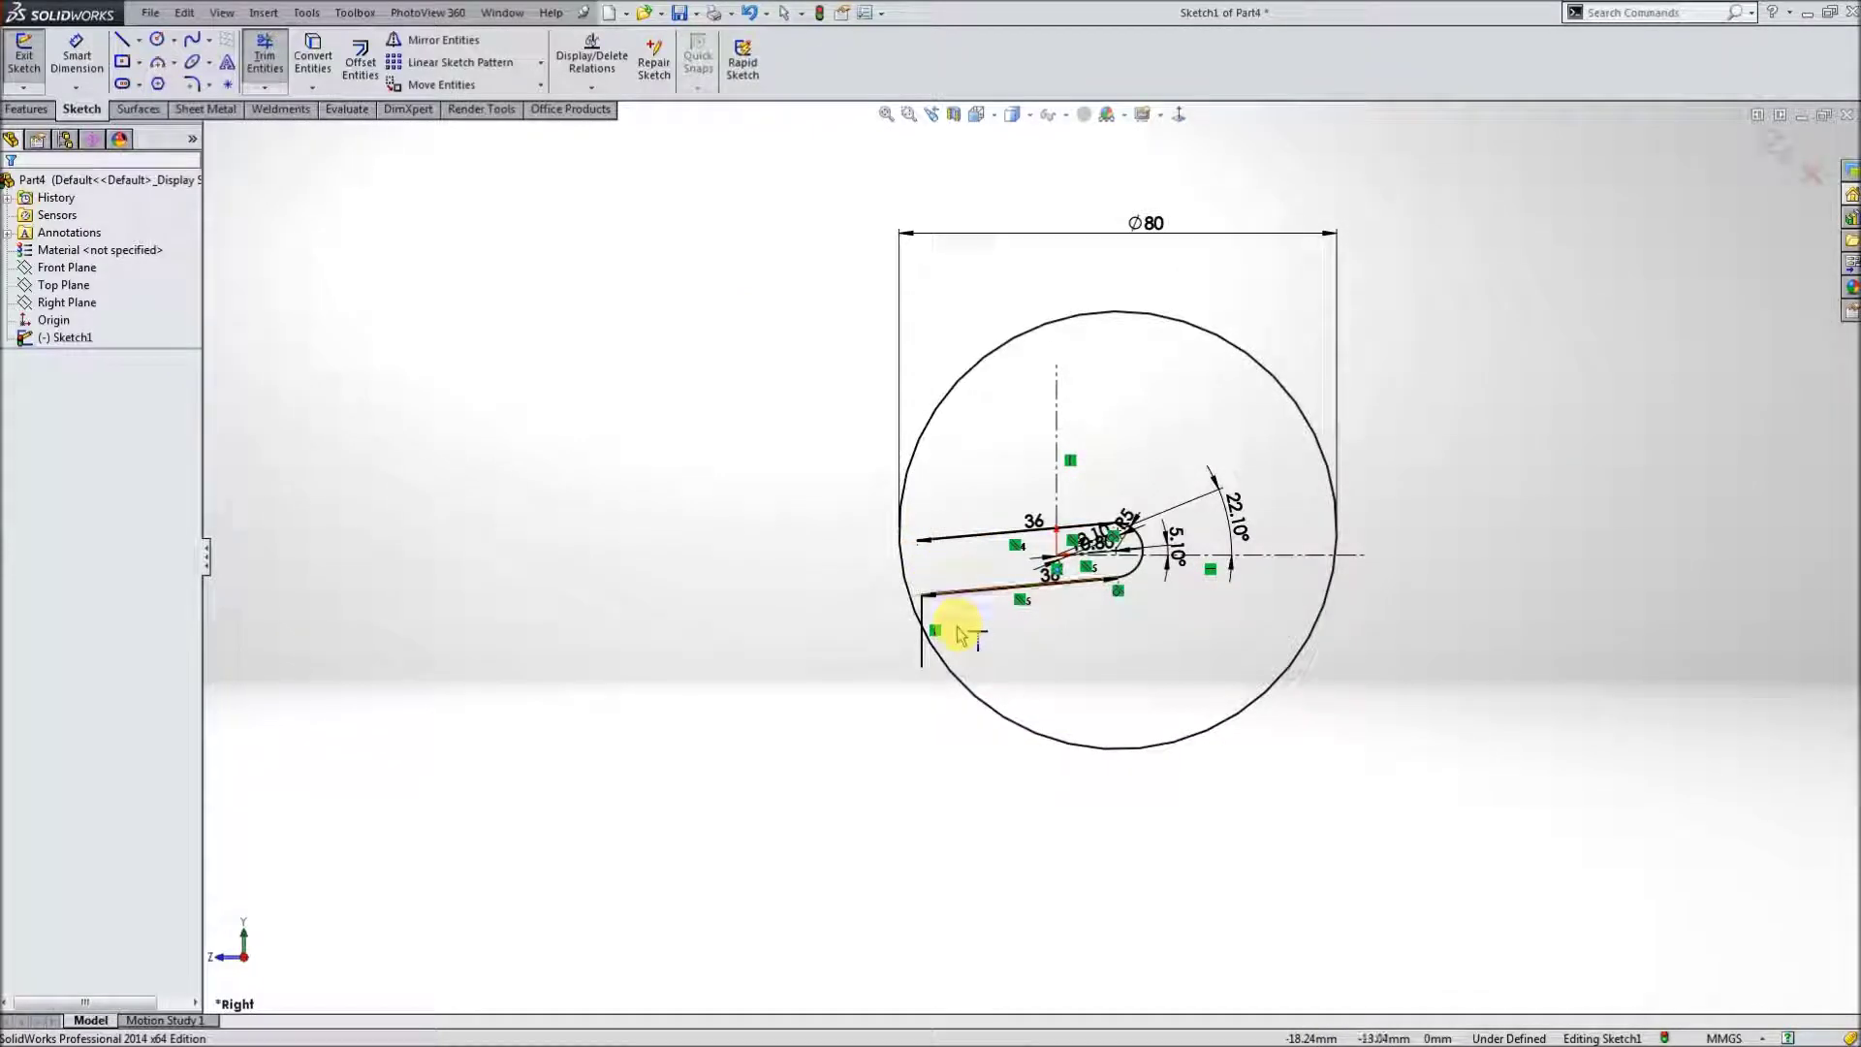
scroll(933, 654, down, 2)
click(263, 57)
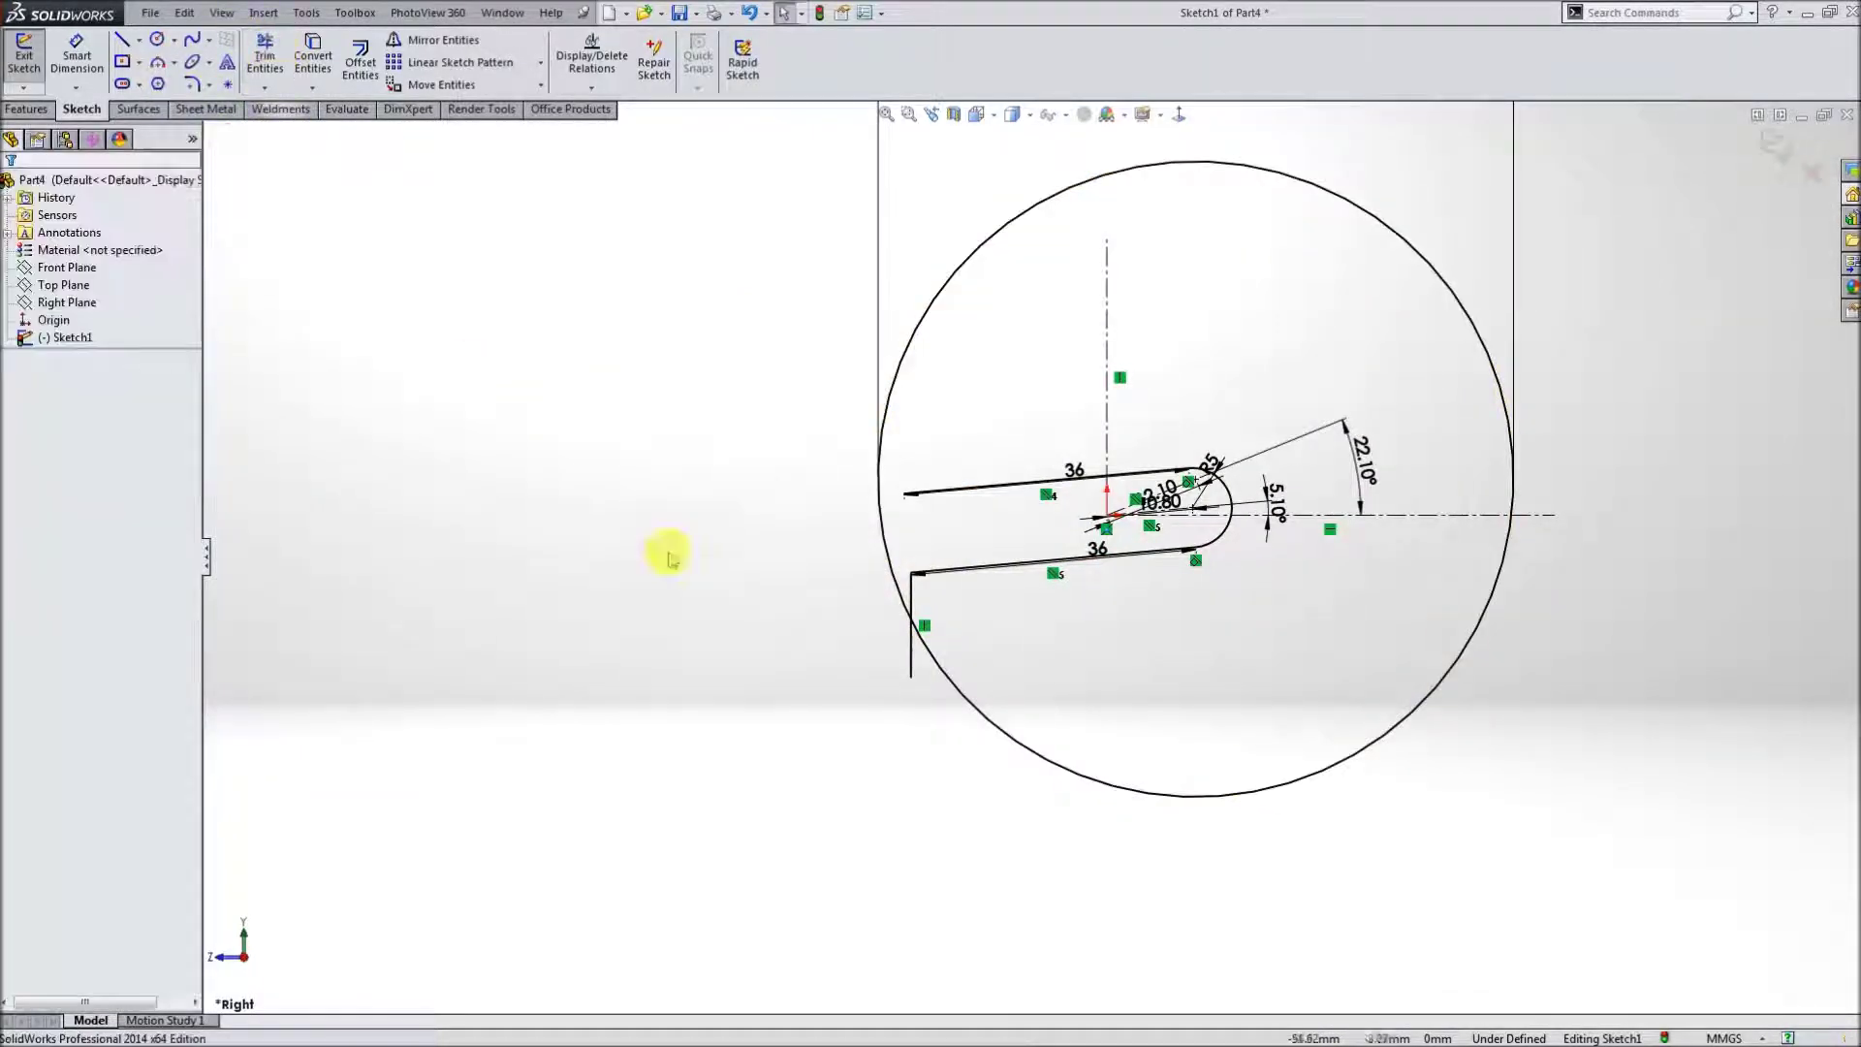
click(909, 647)
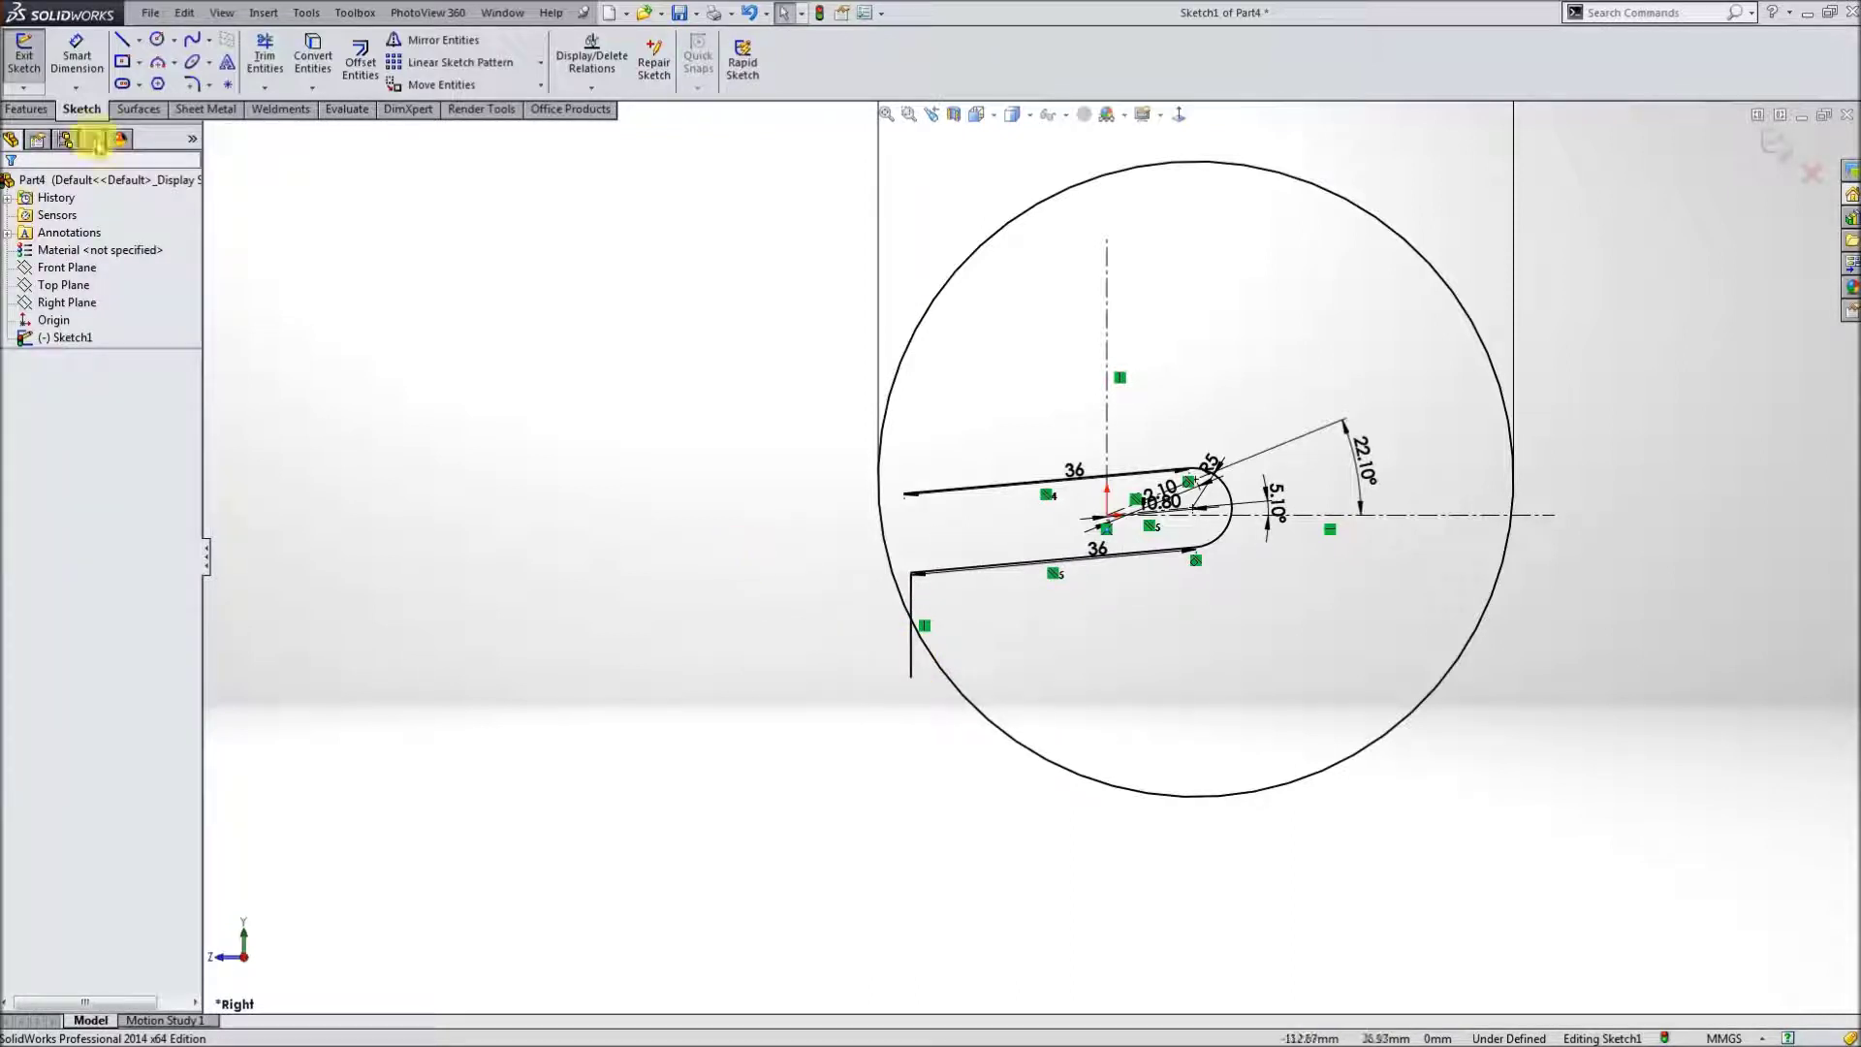
click(263, 58)
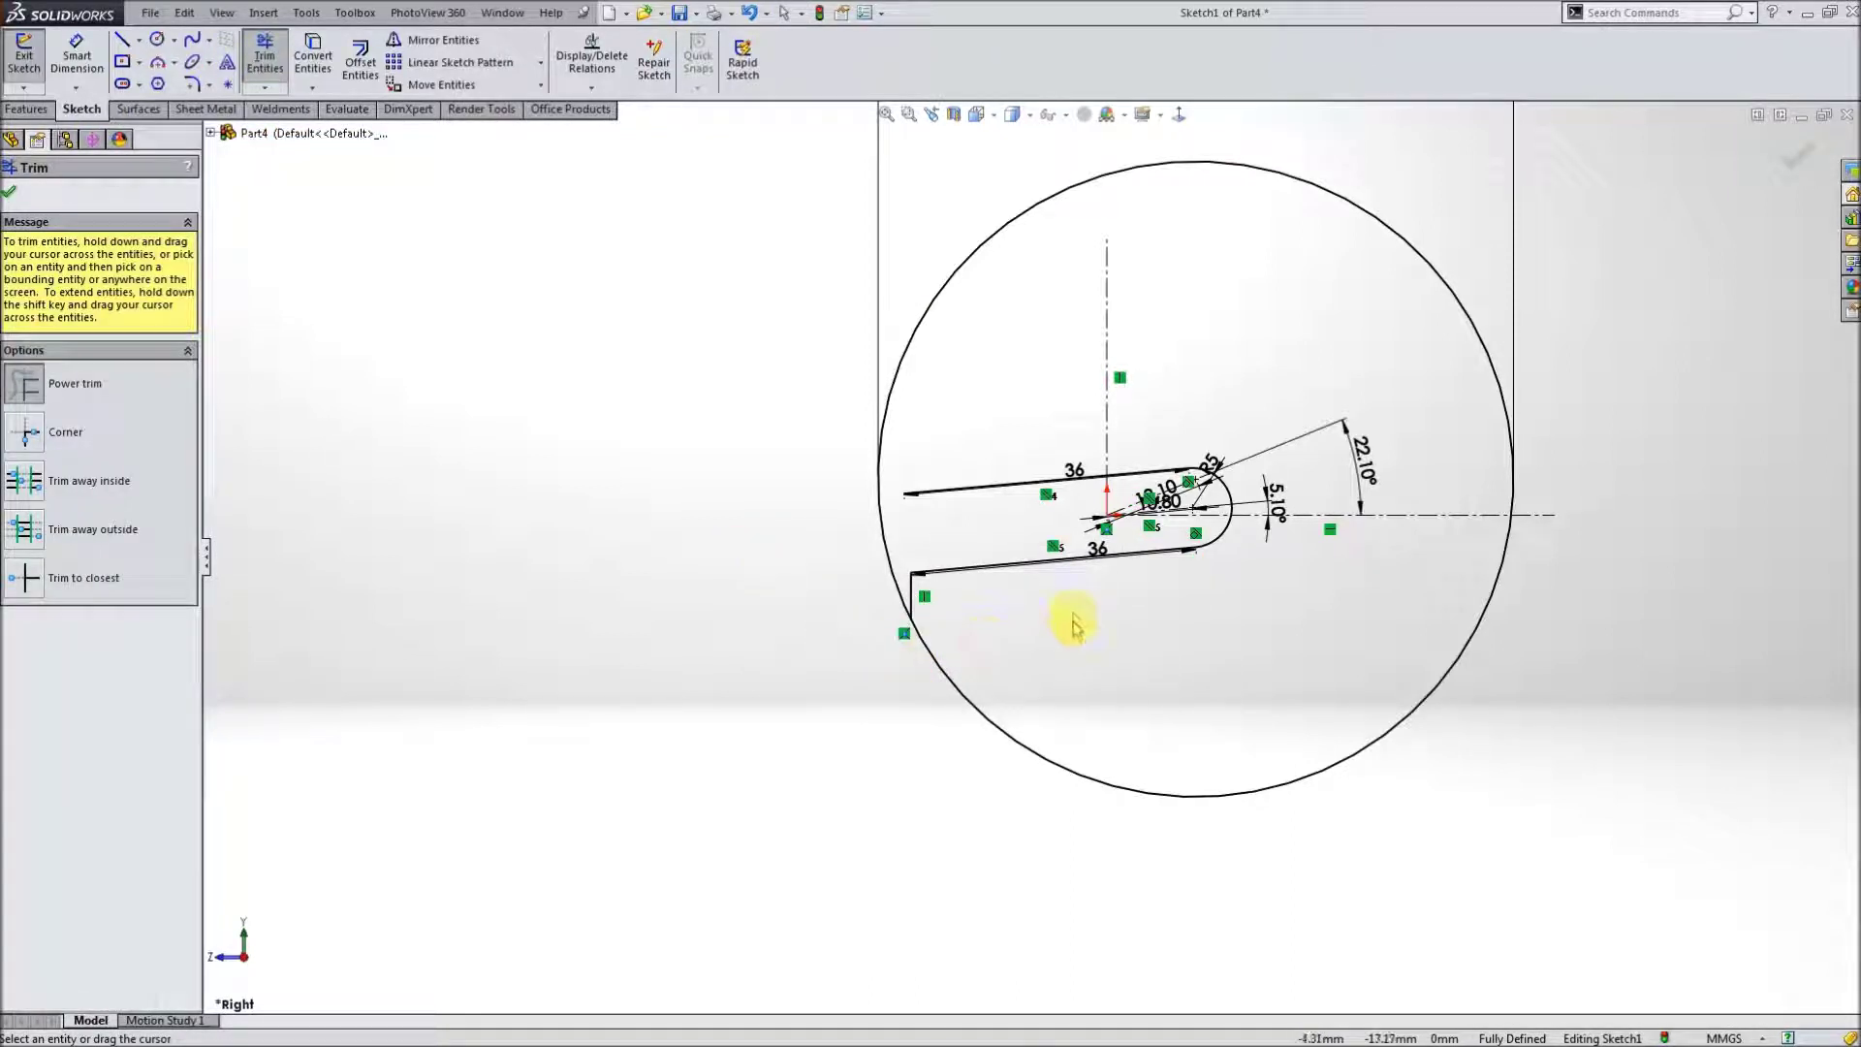
key(Escape)
scroll(1104, 601, up, 1)
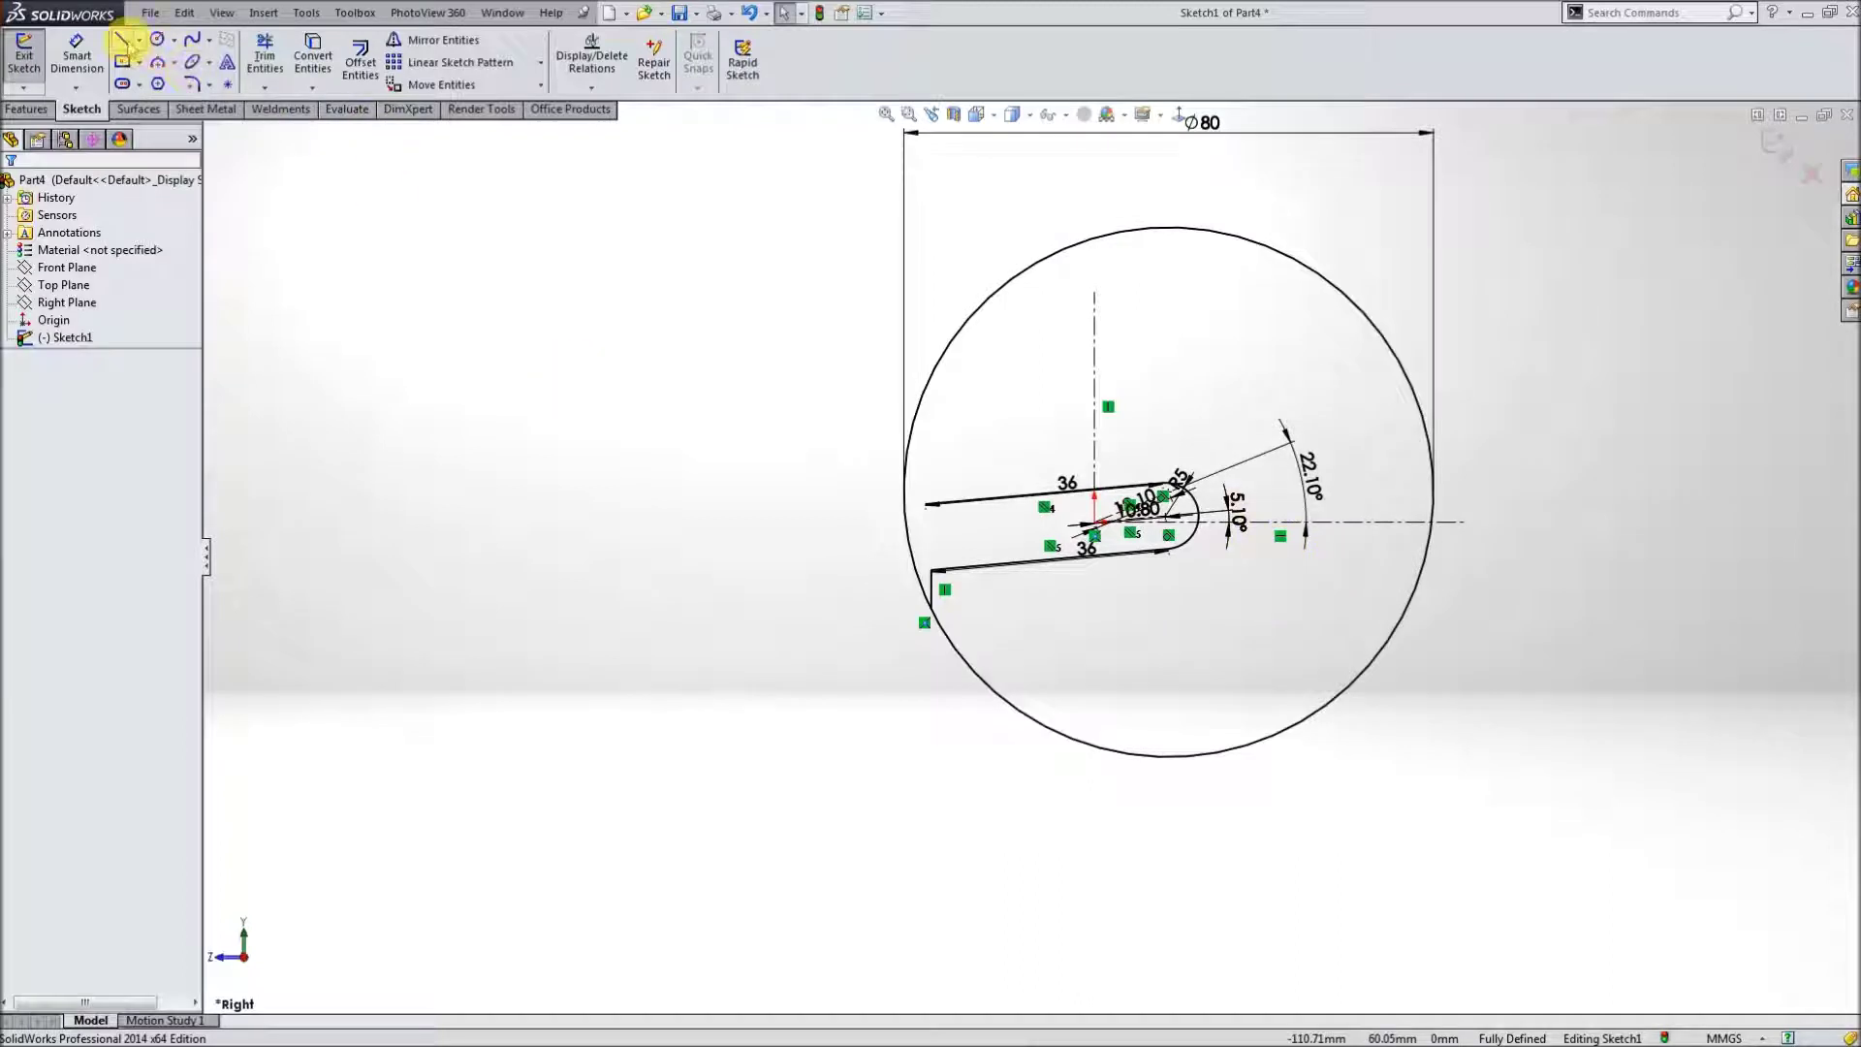
click(156, 38)
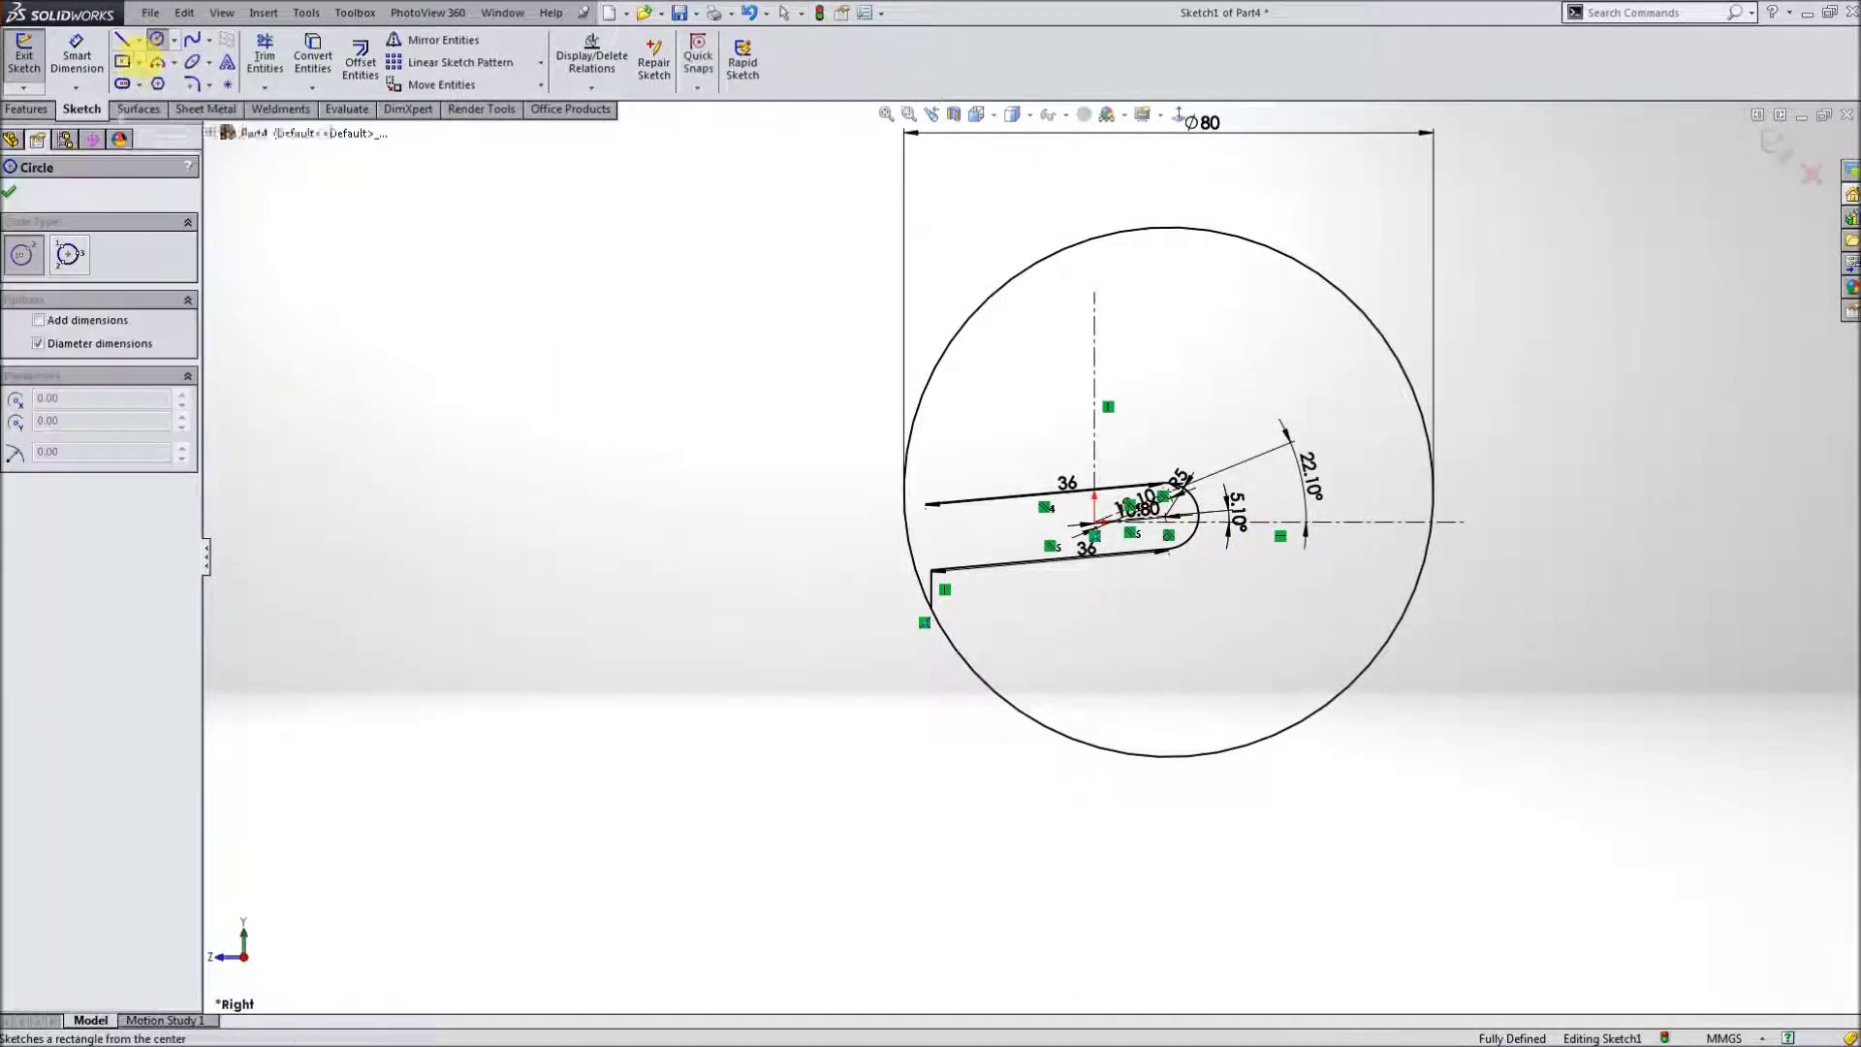
- Draw a centerline from the origin and dimension it 6.10° from the horizontal centerline
click(139, 40)
click(160, 80)
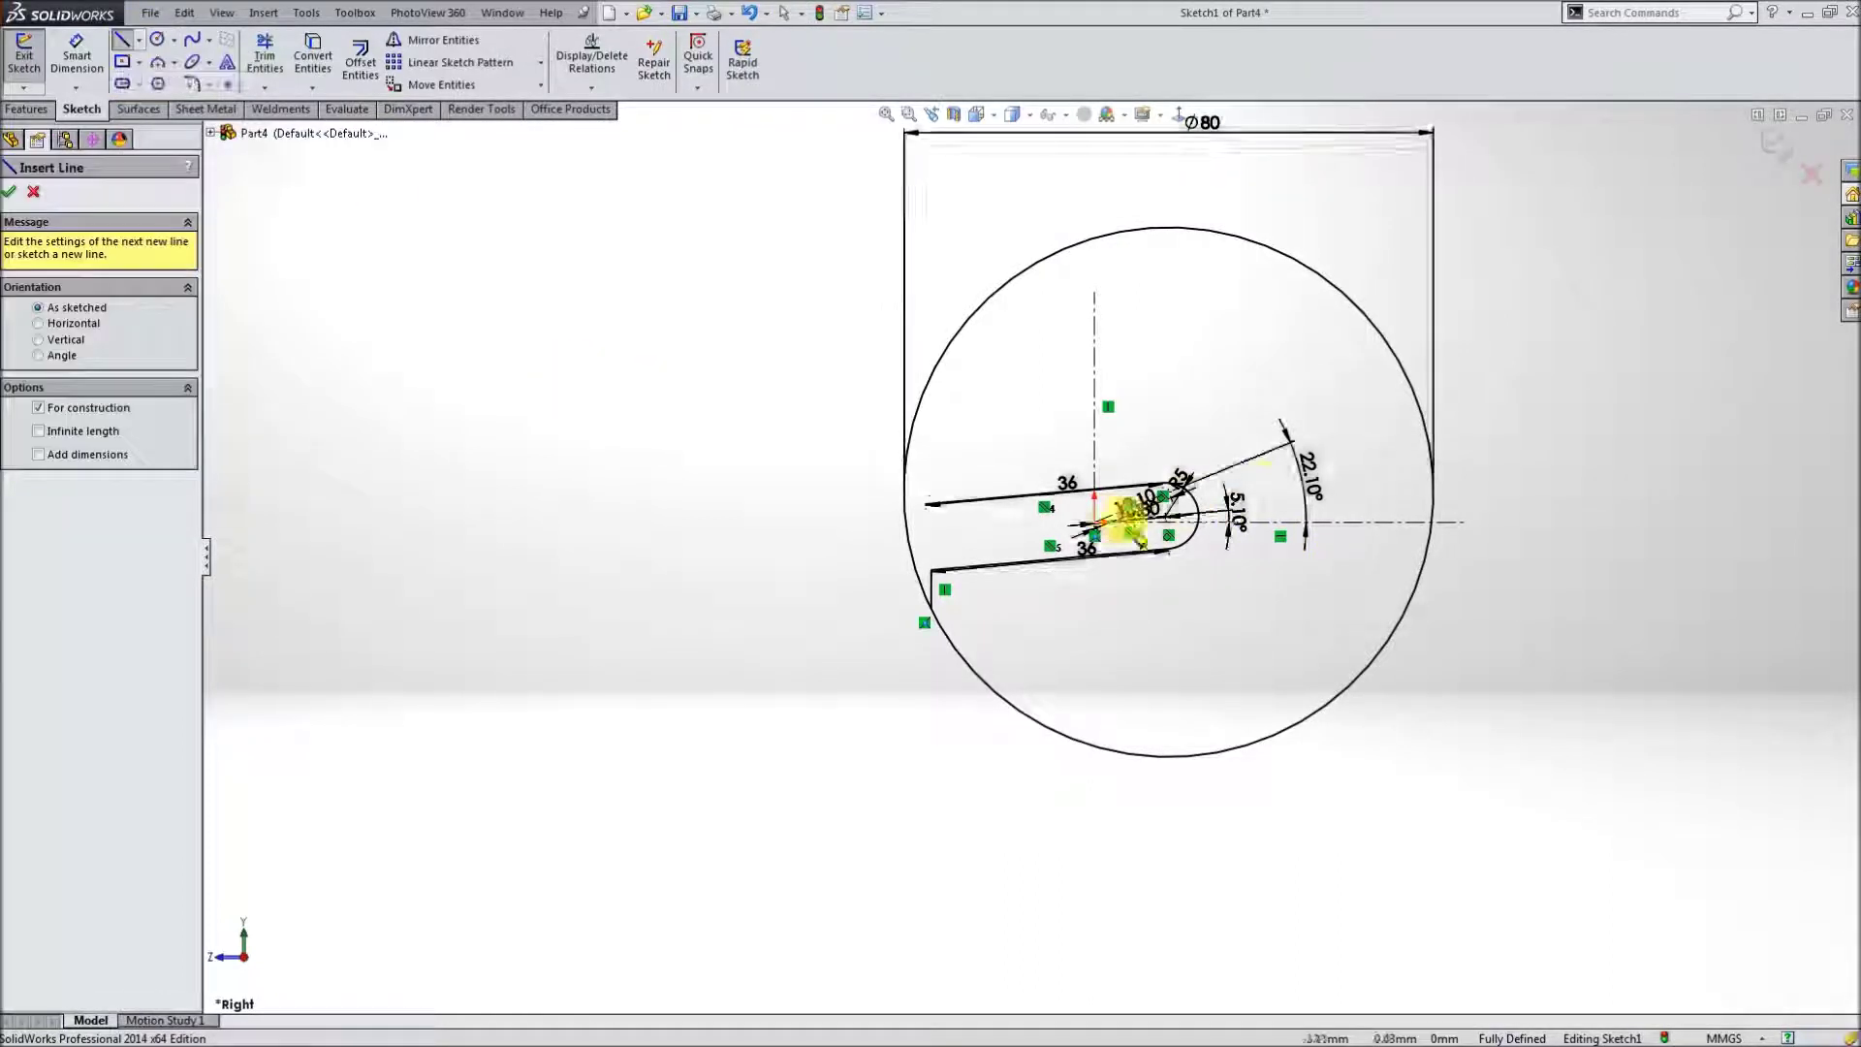
scroll(1246, 498, up, 2)
scroll(1299, 539, down, 5)
click(1297, 533)
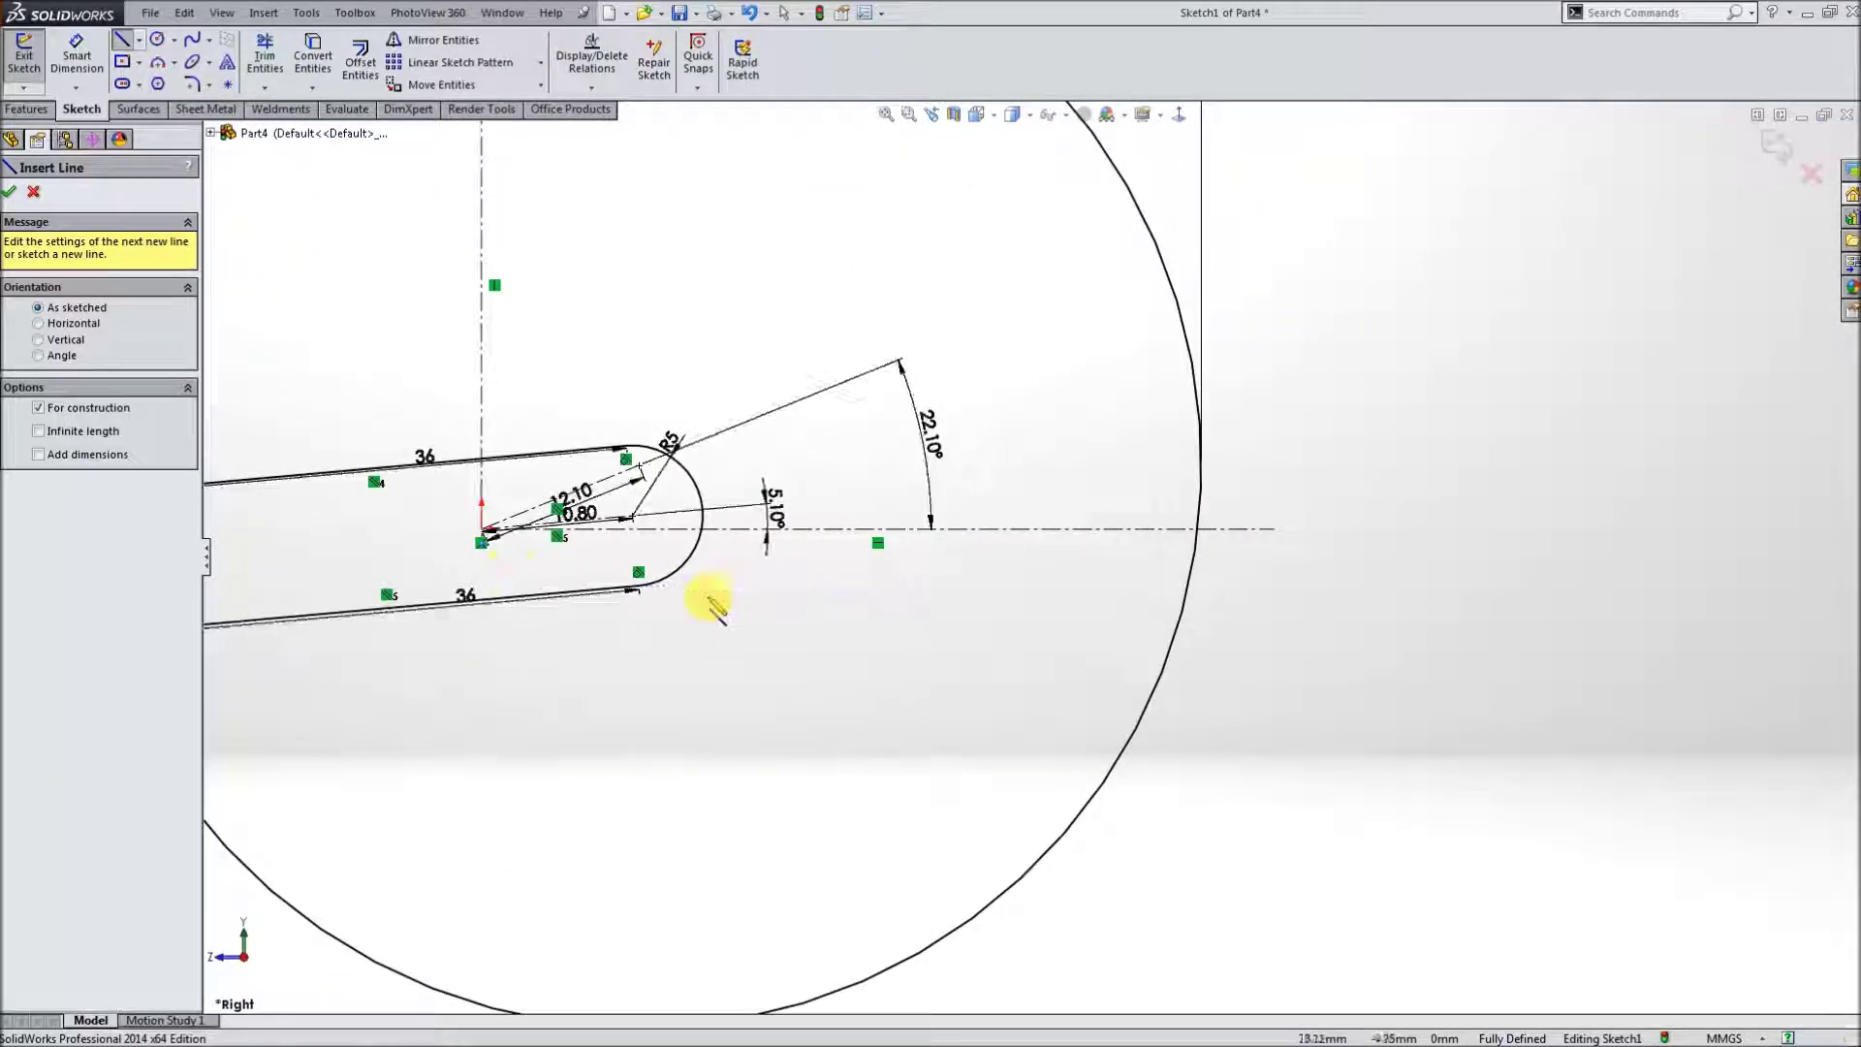
click(482, 530)
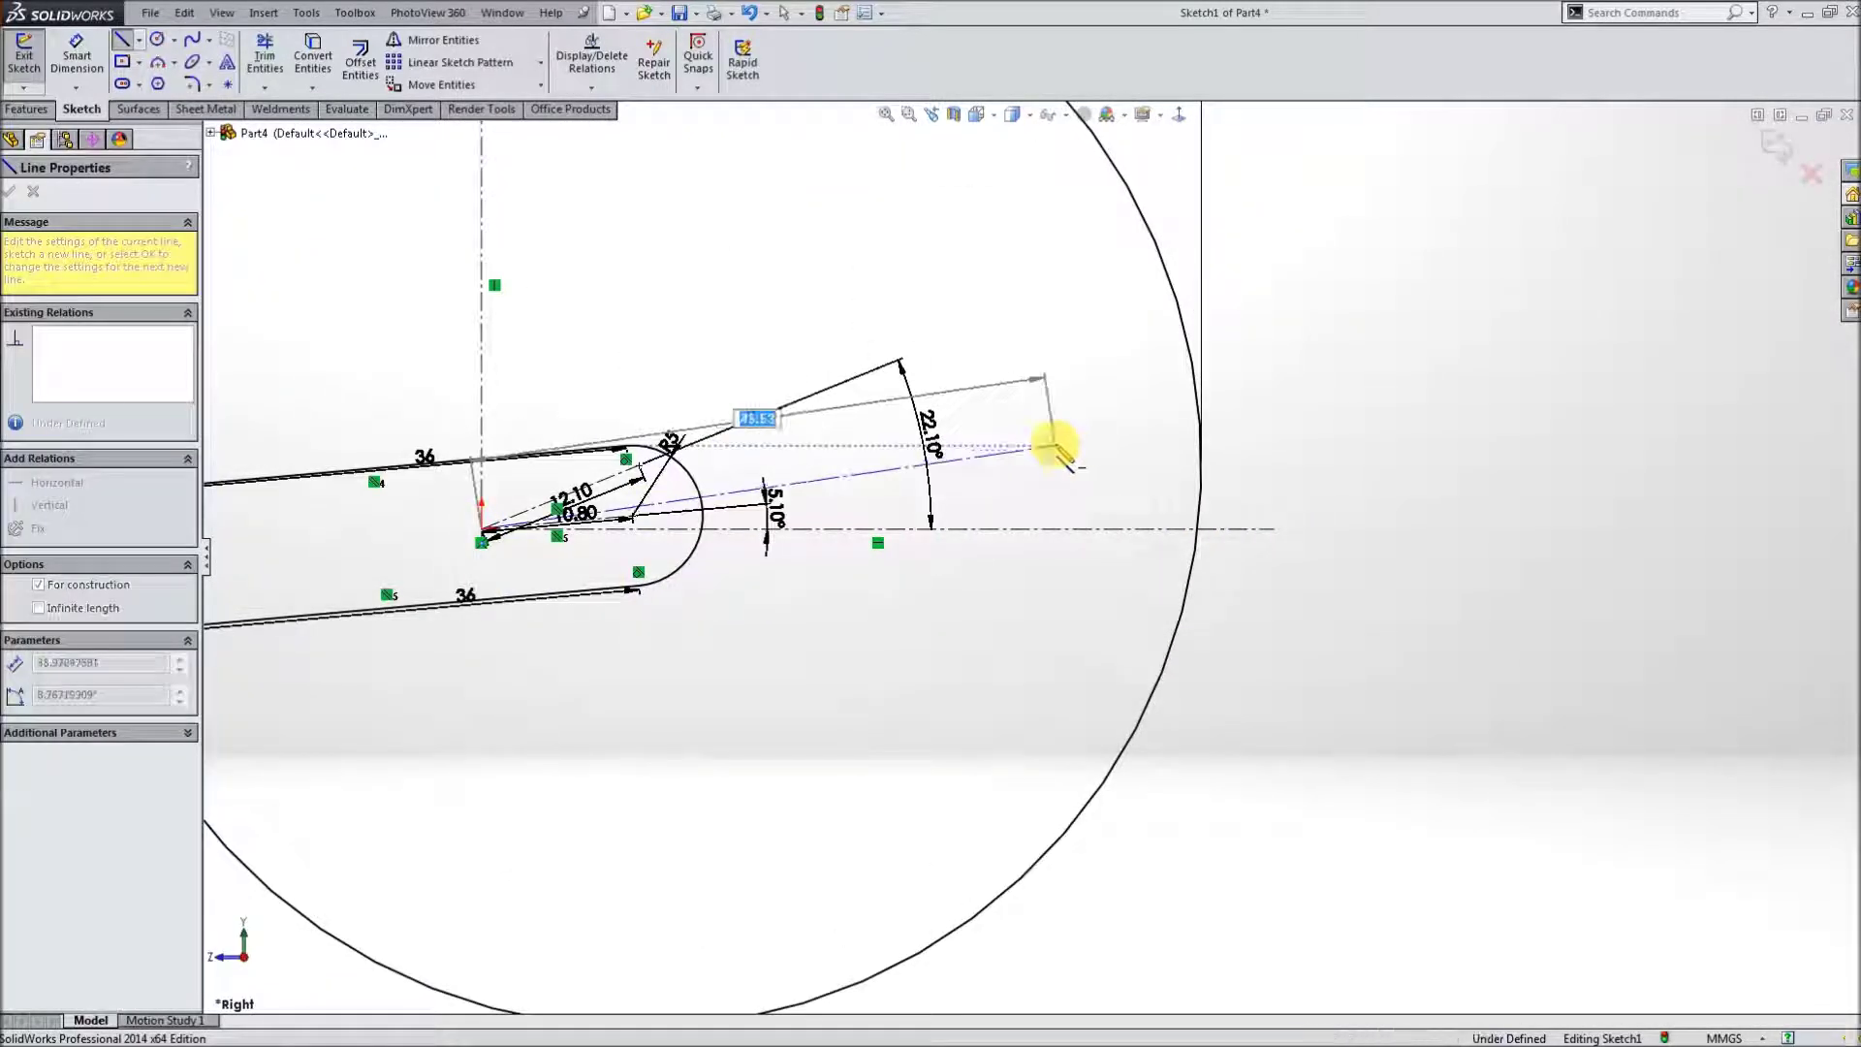
click(1056, 446)
key(Escape)
click(92, 66)
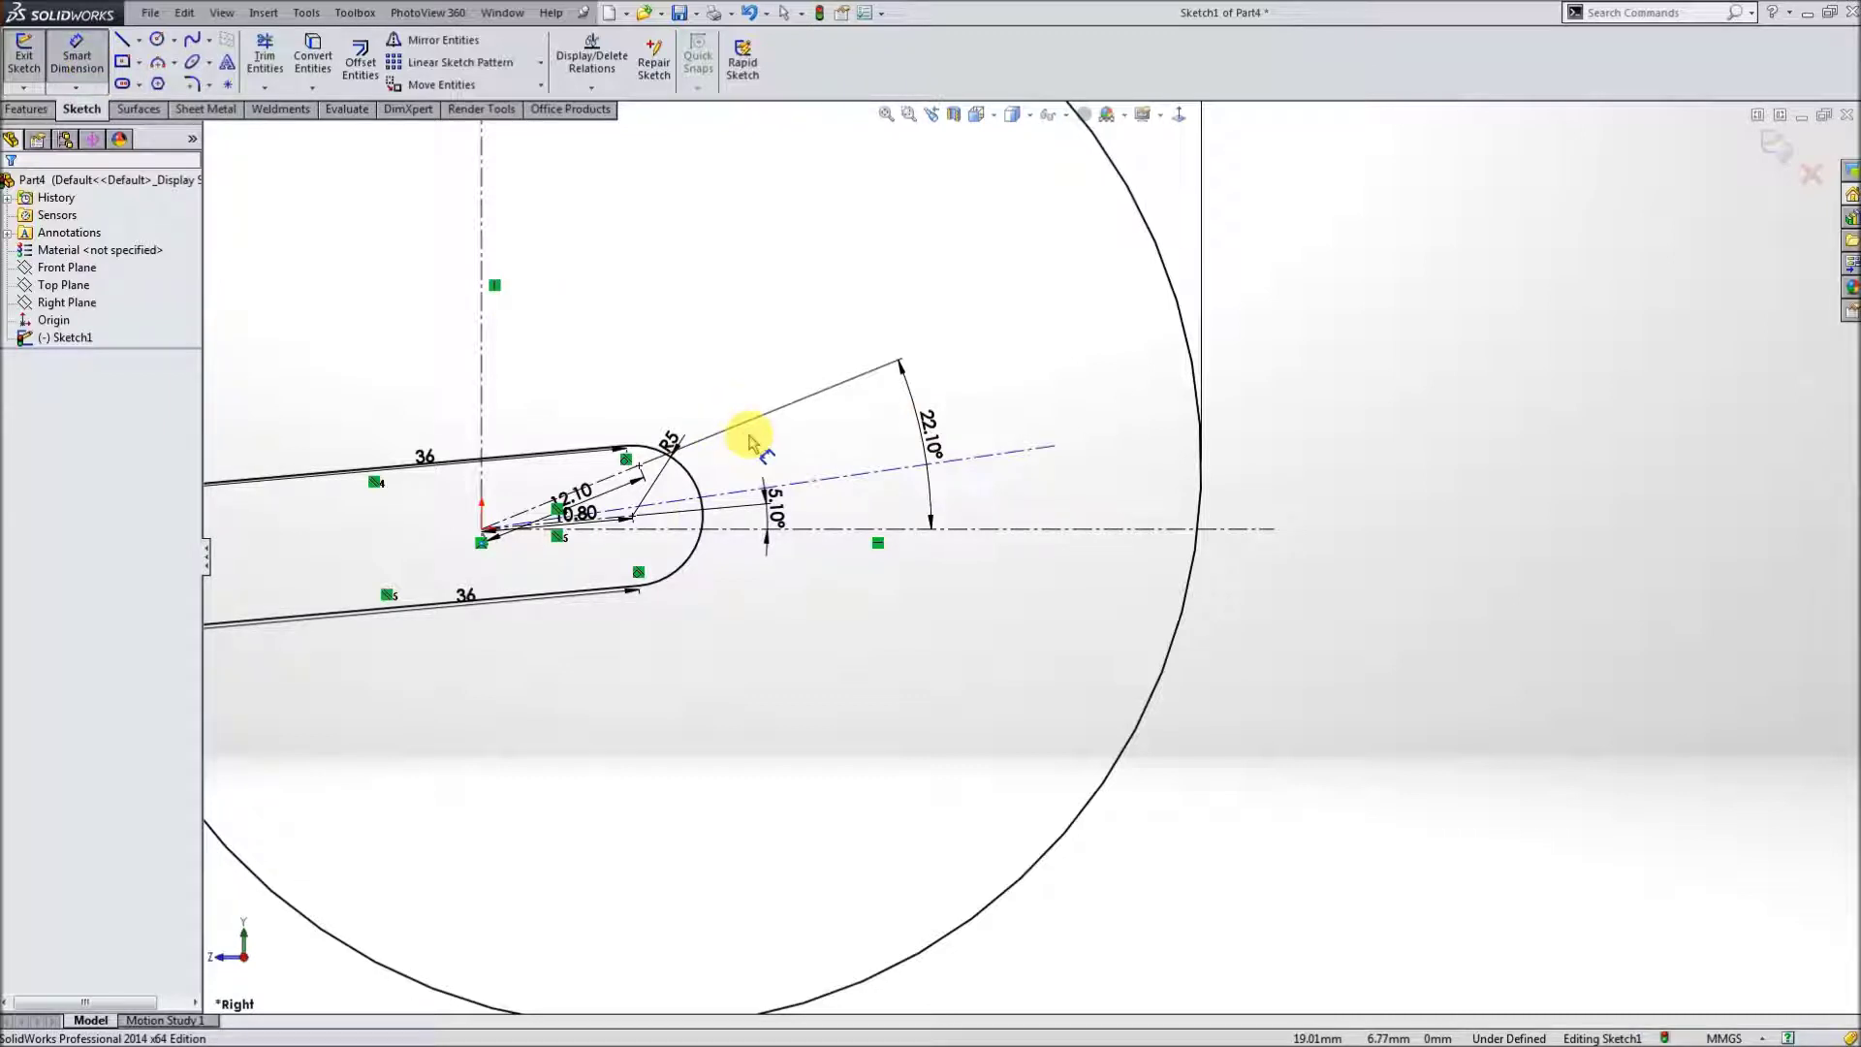
click(970, 459)
click(1001, 529)
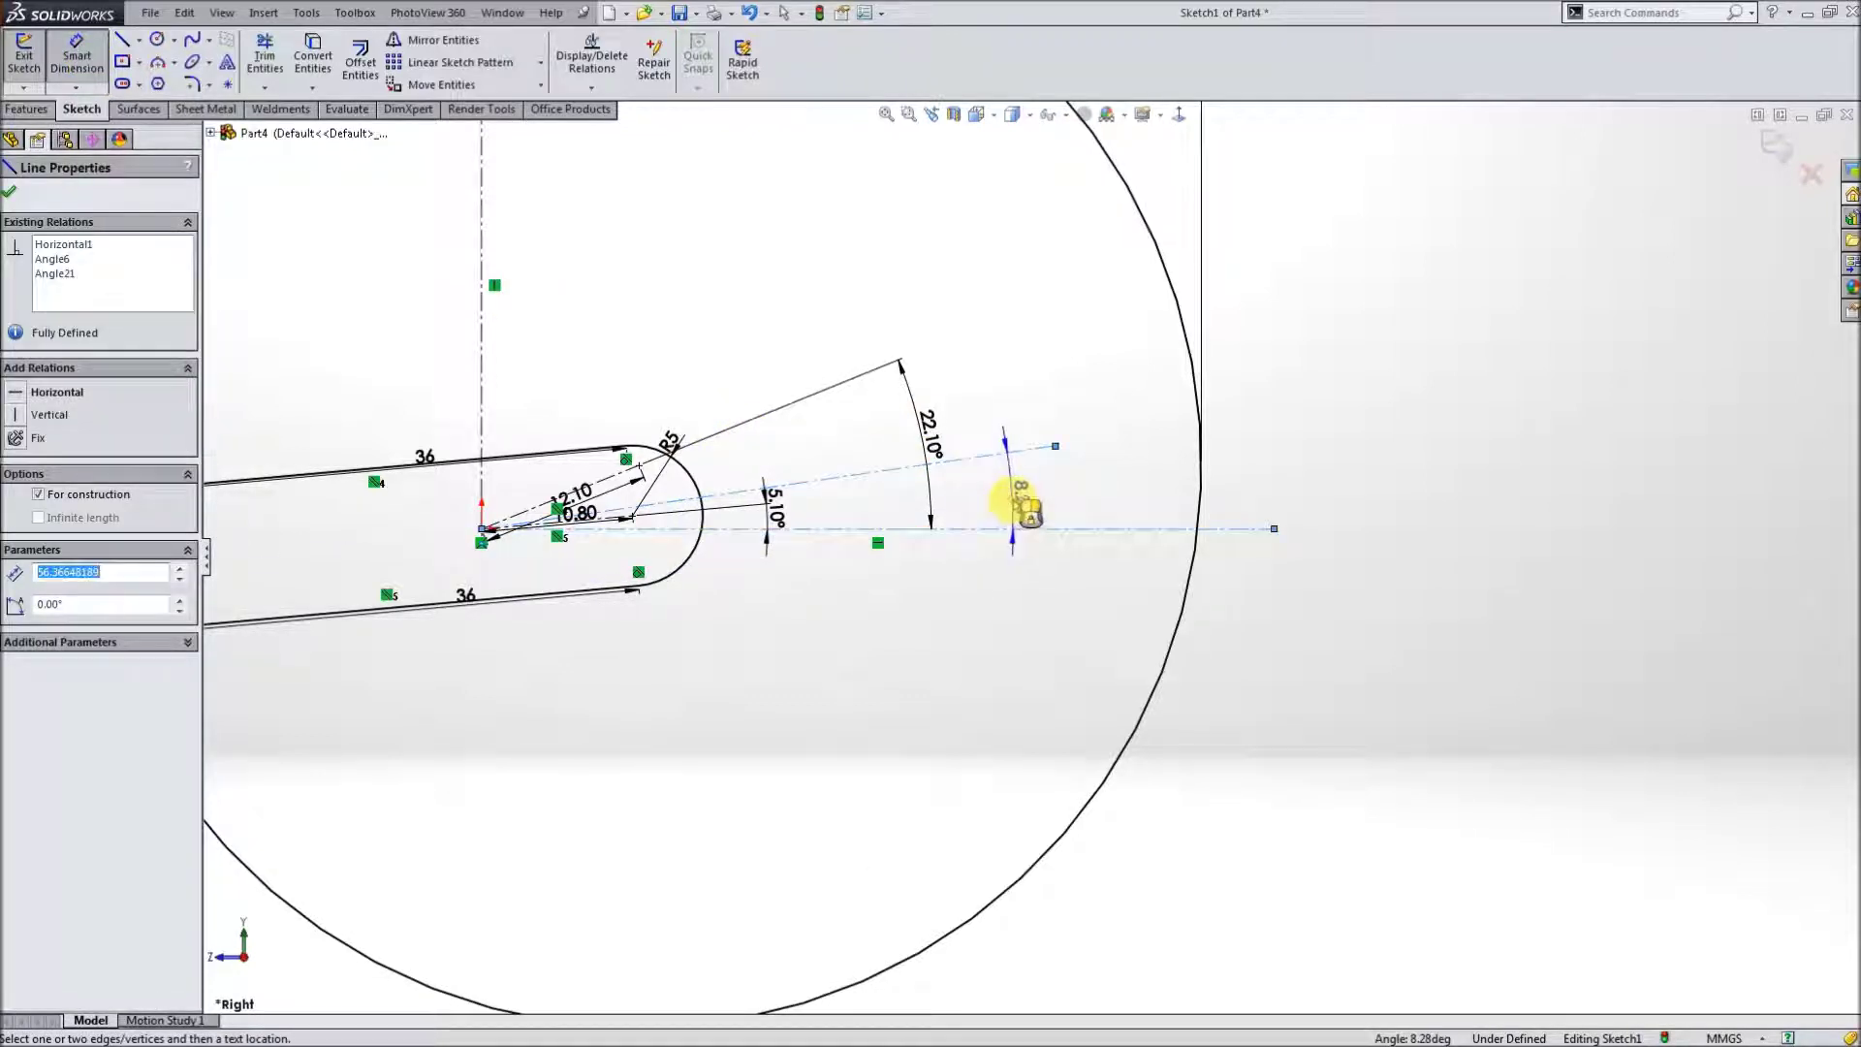
text(6.1)
key(Return)
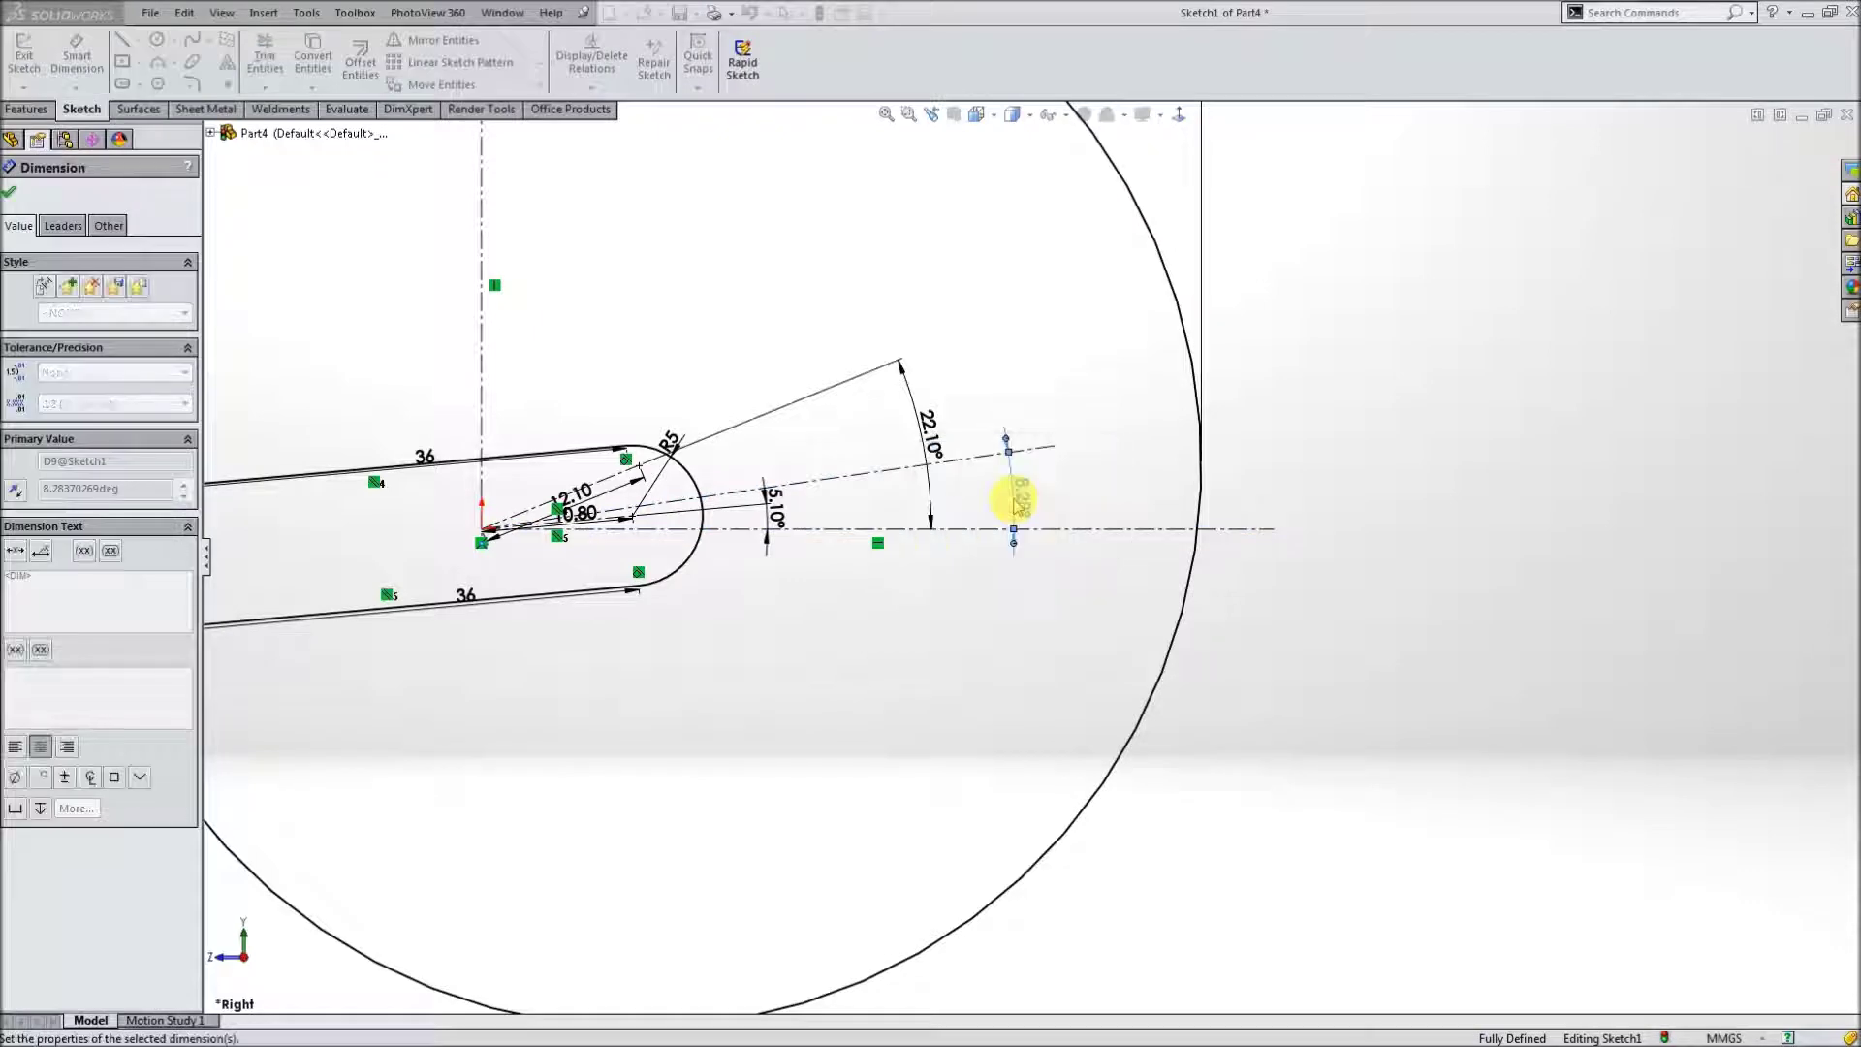
- Dimension the 6.10° centerline to 43 mm long
click(888, 503)
click(893, 505)
text(43)
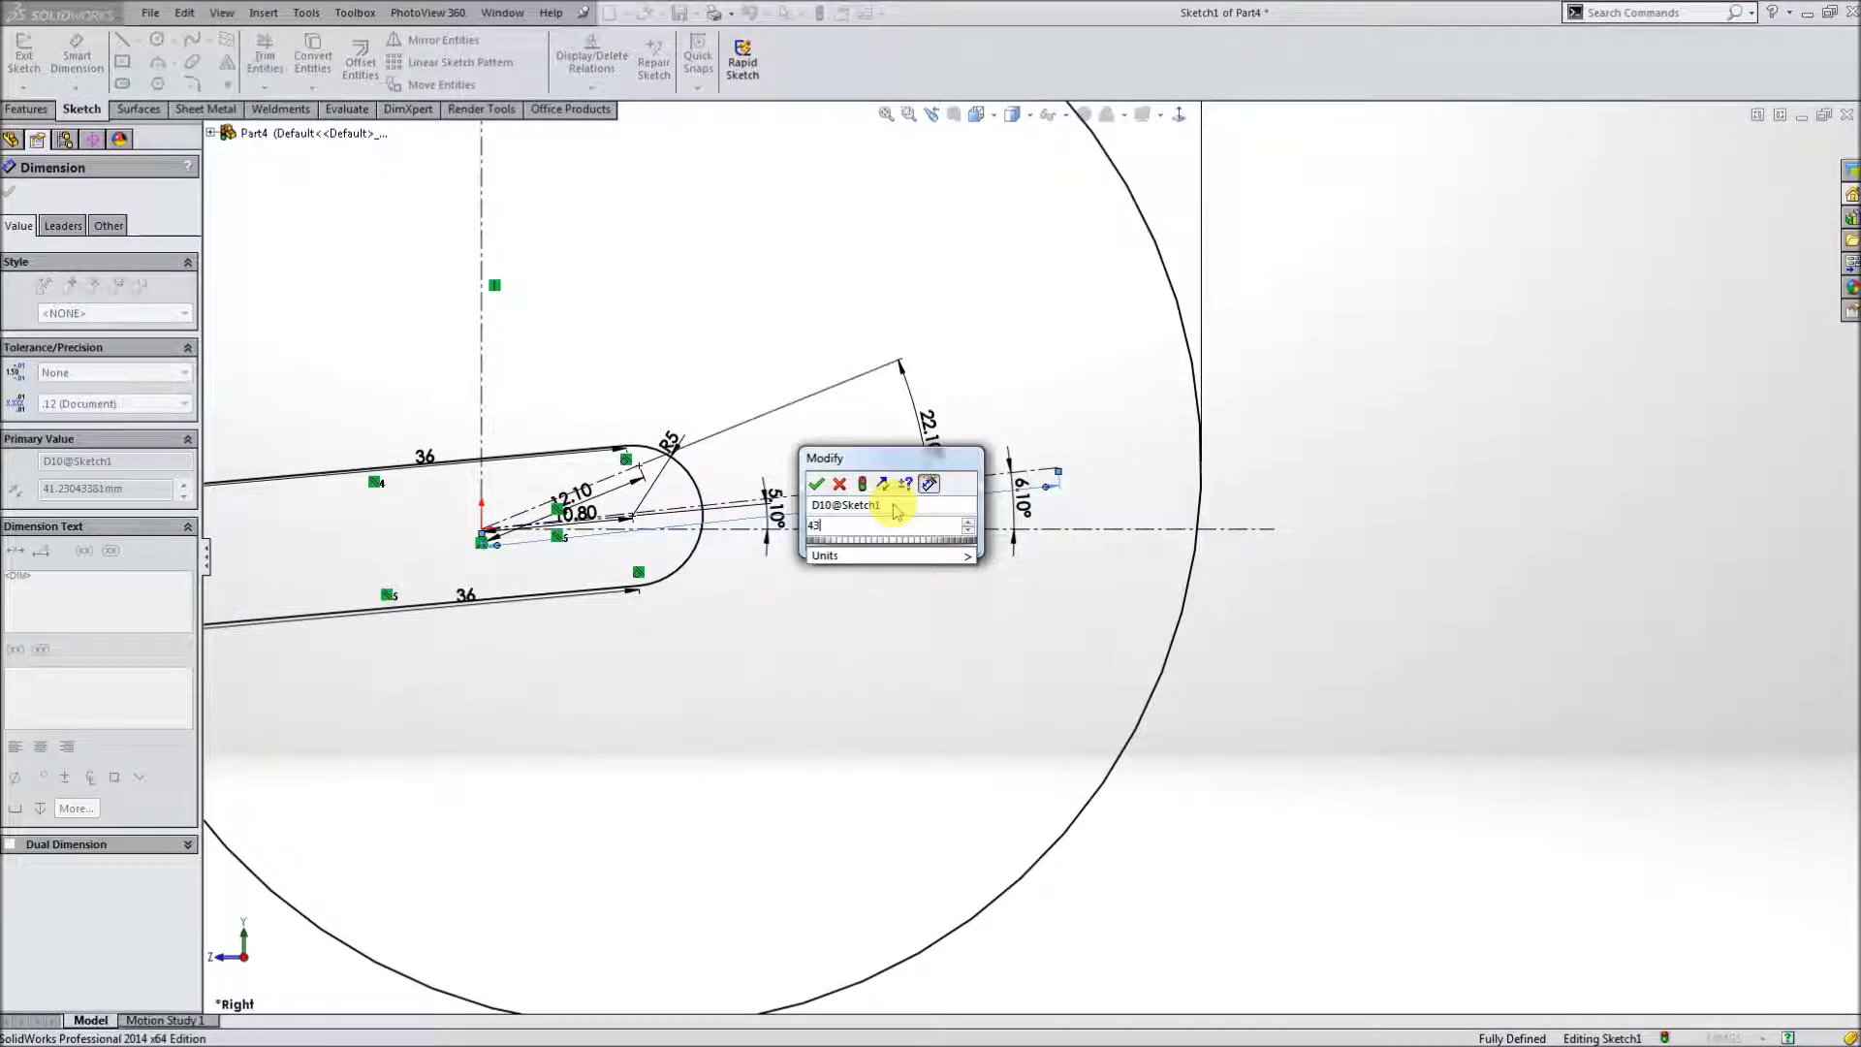
key(Return)
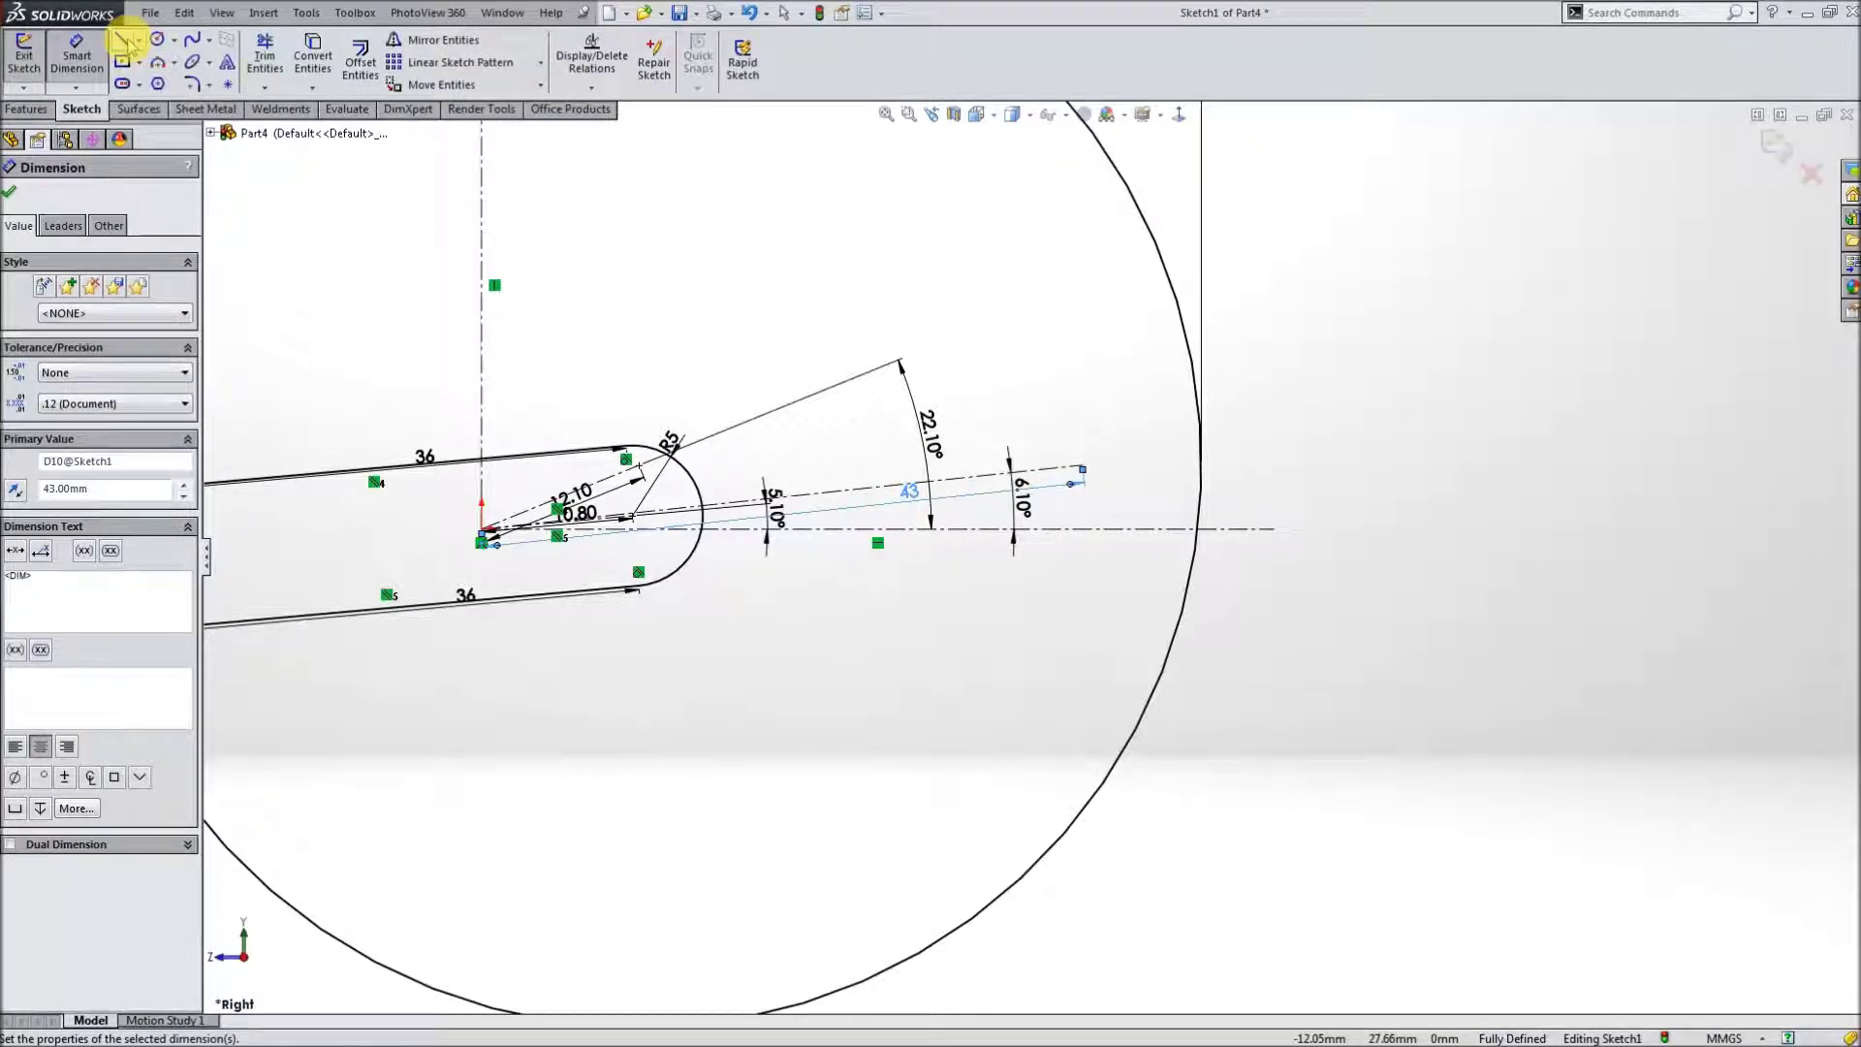
click(124, 41)
scroll(1122, 469, down, 3)
click(1040, 388)
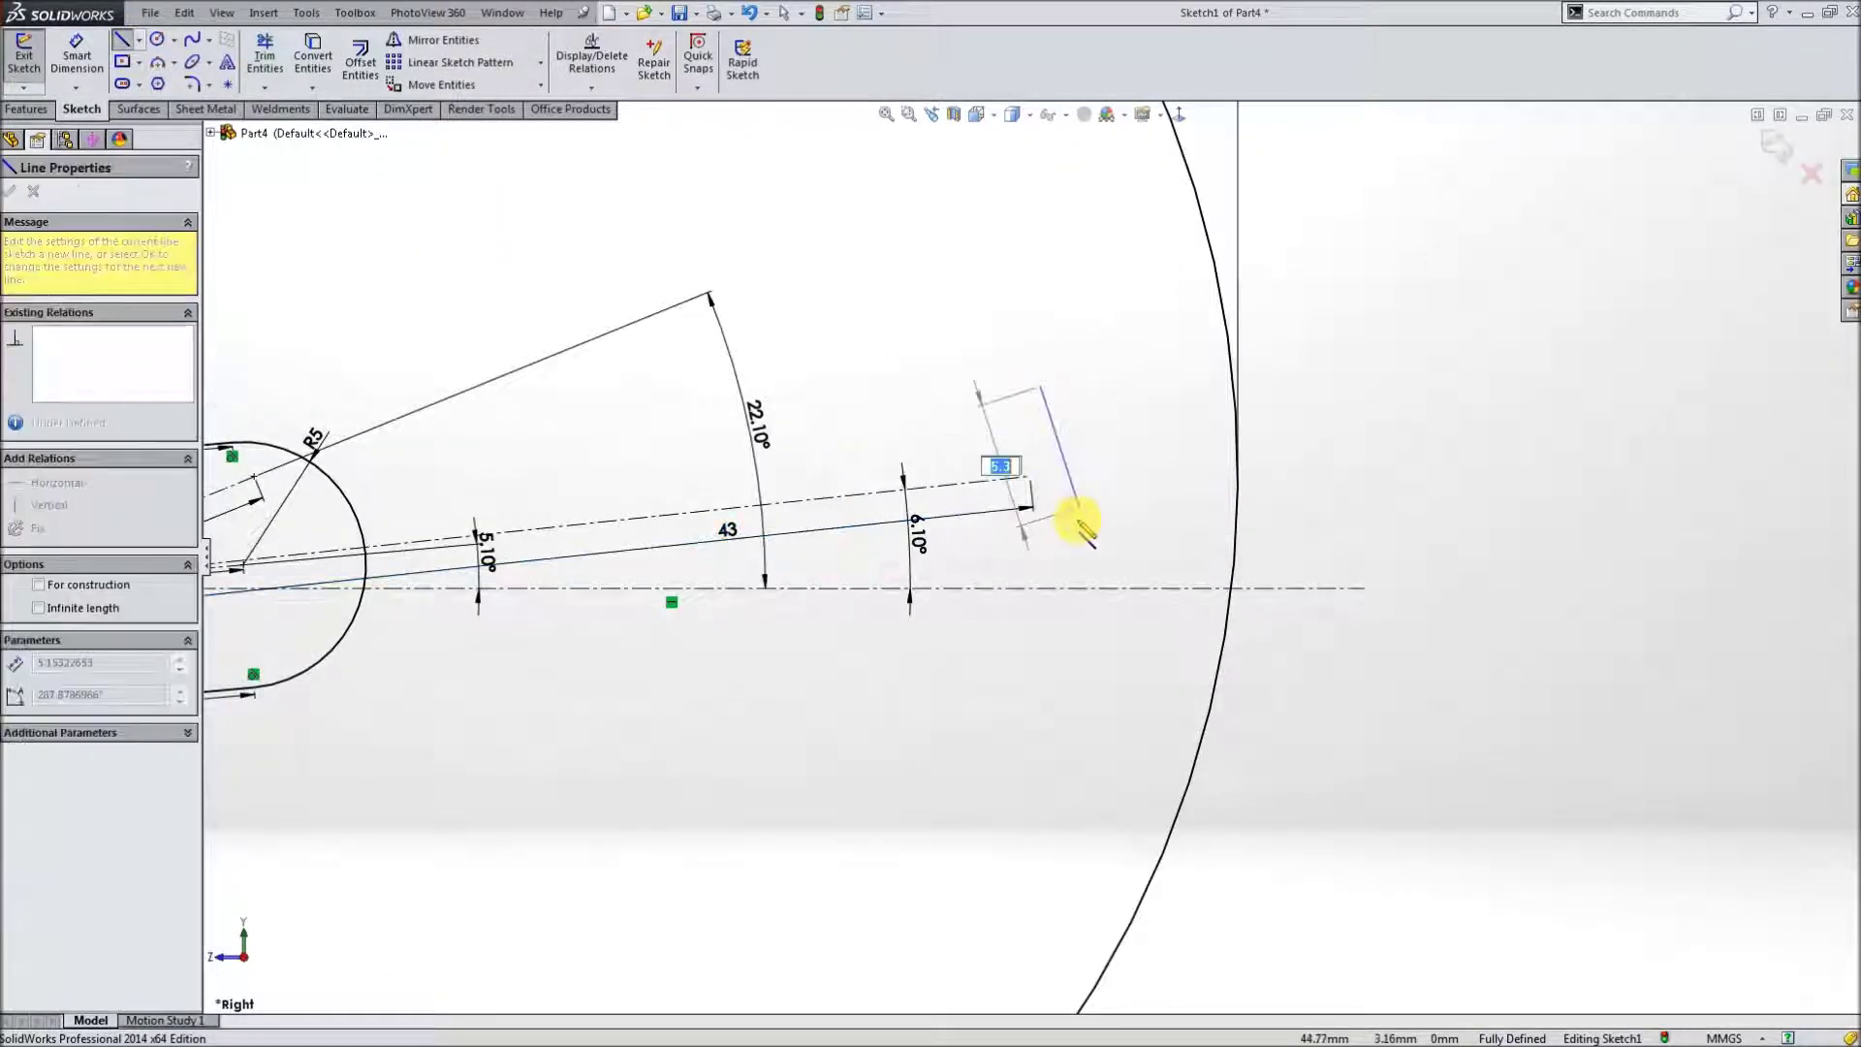
- Finish the cross line, centre its midpoint on the centerline end and make it perpendicular
click(1060, 545)
key(Escape)
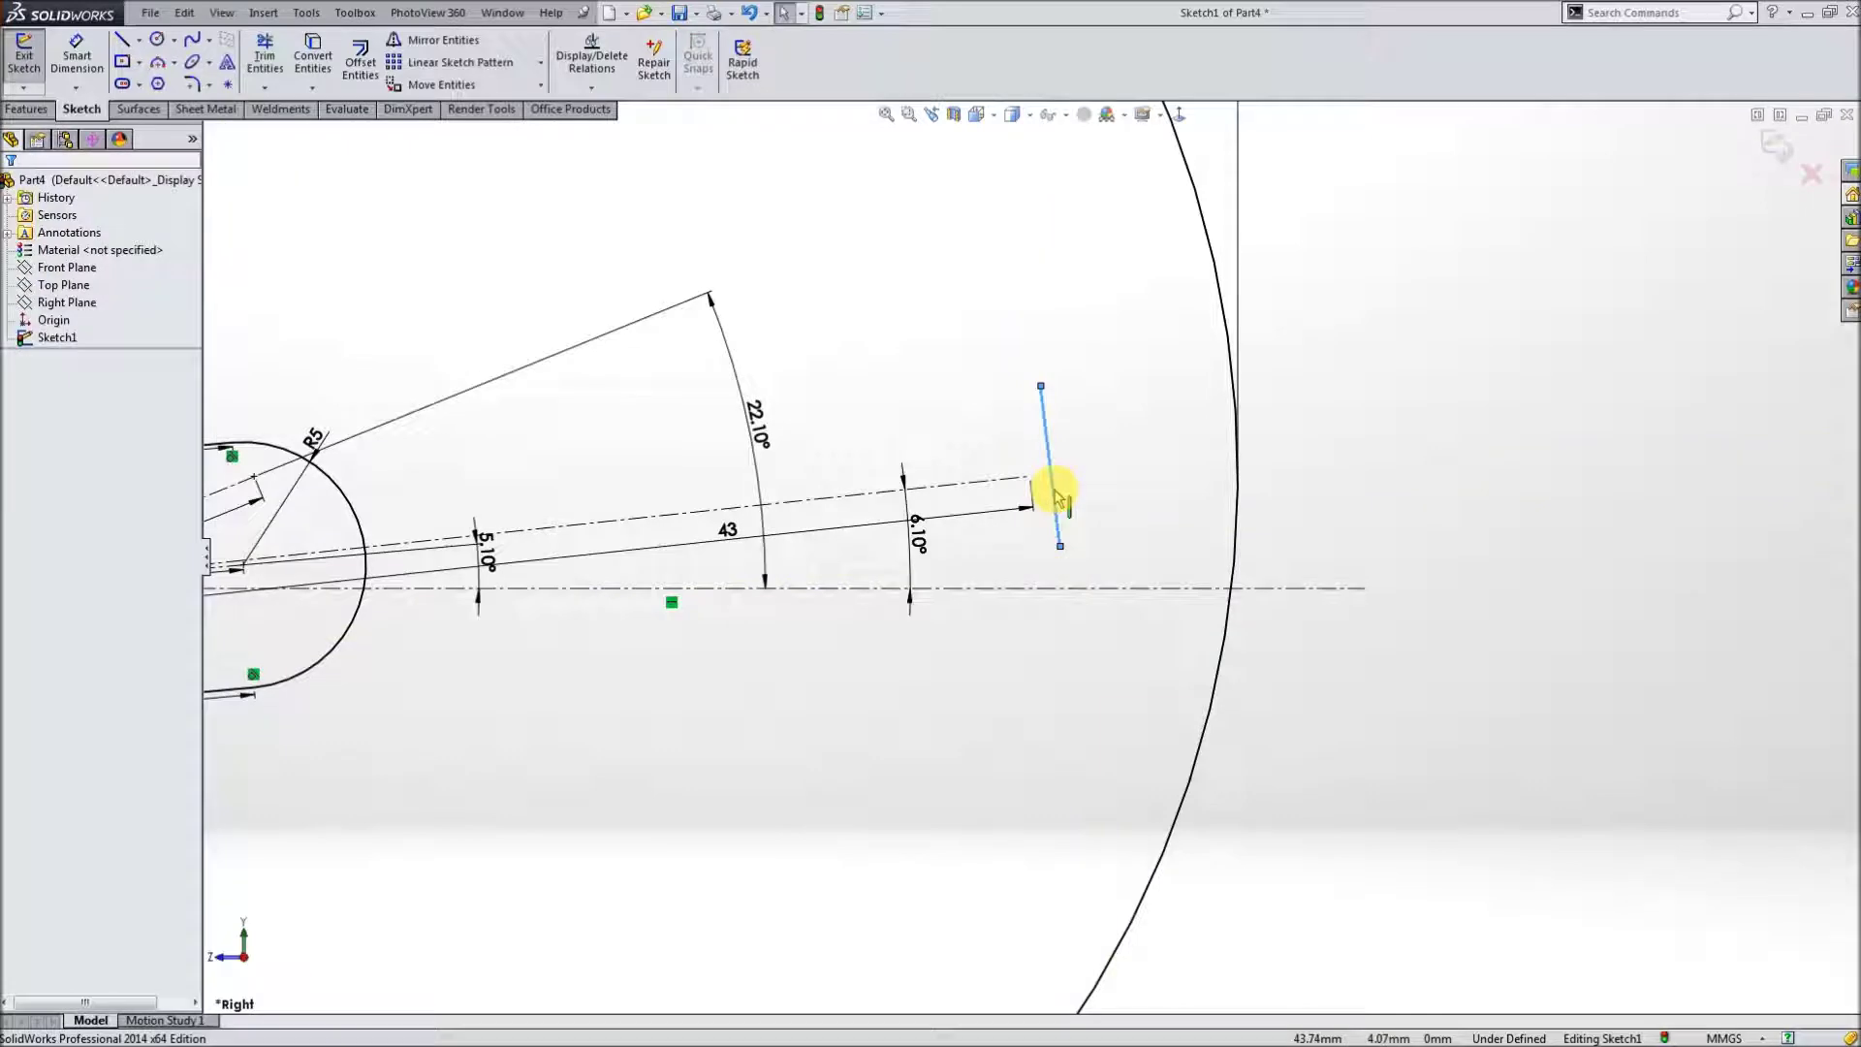
right_click(1057, 494)
click(1114, 544)
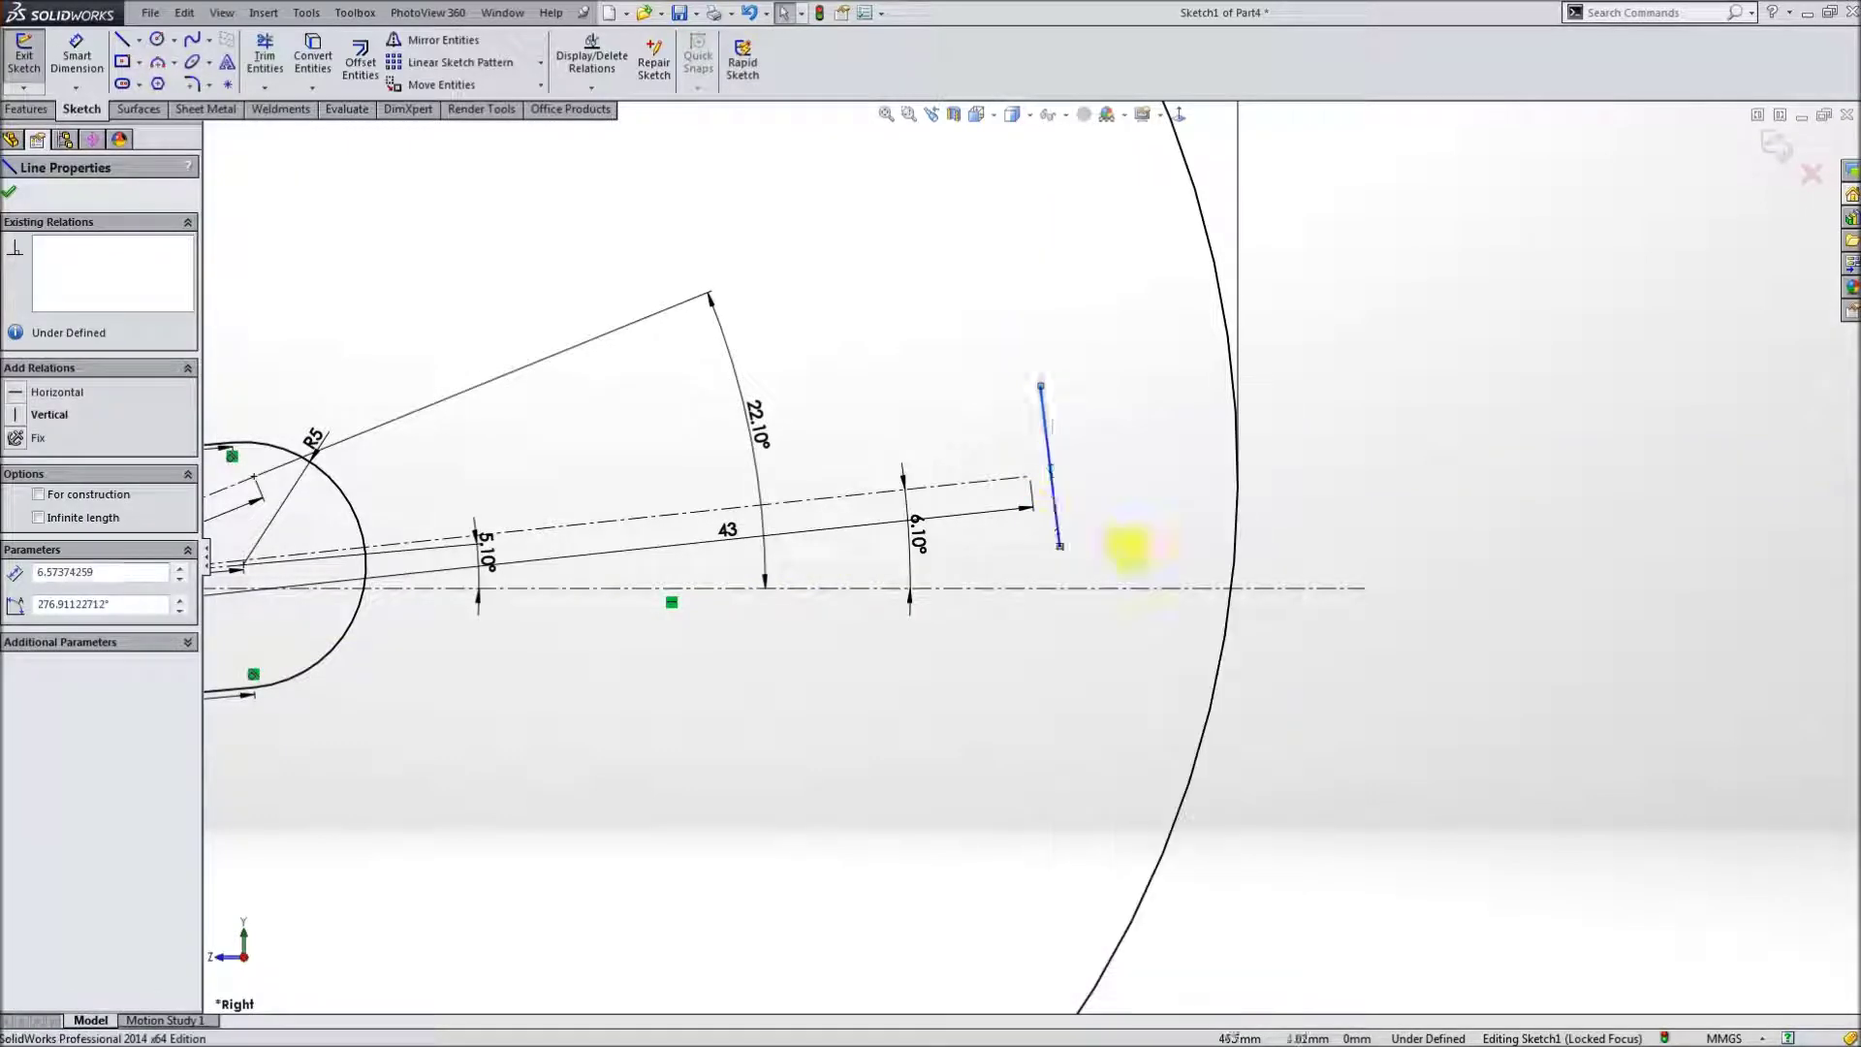
ctrl+click(1029, 478)
click(15, 550)
click(10, 193)
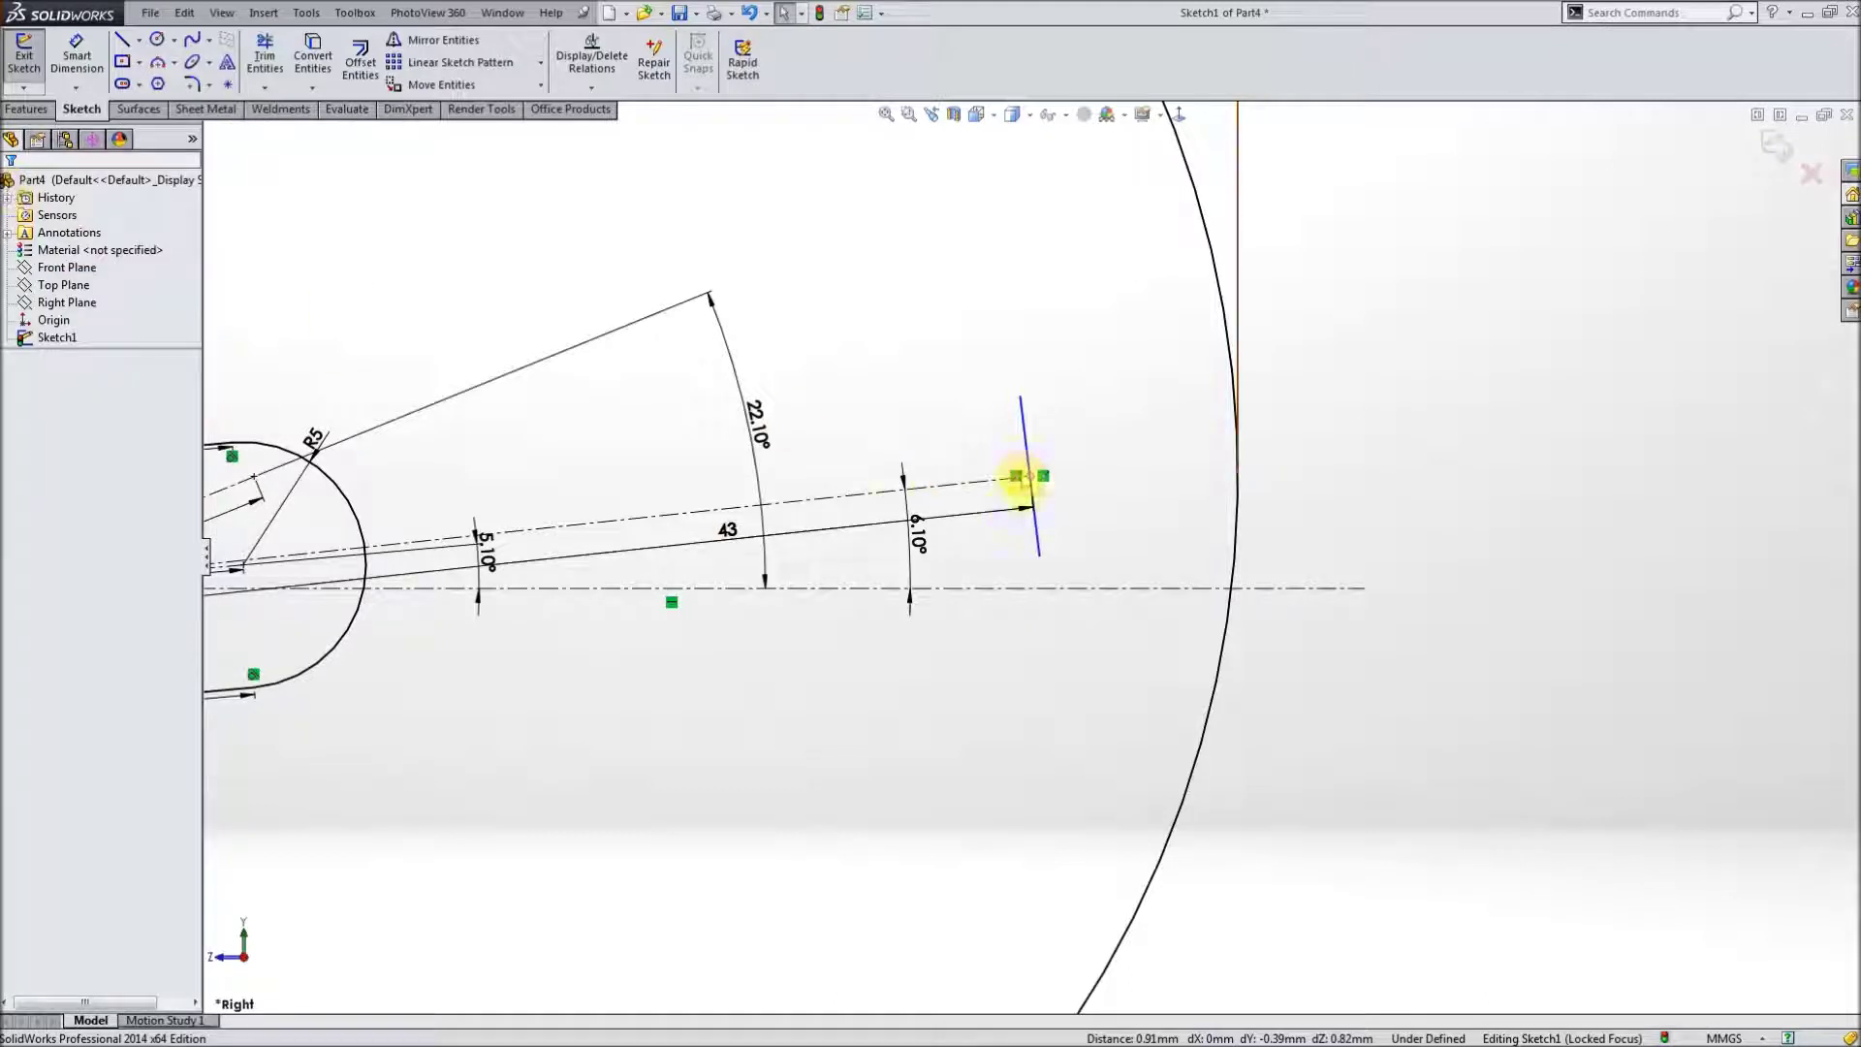
click(1023, 436)
ctrl+click(985, 479)
click(58, 574)
click(9, 192)
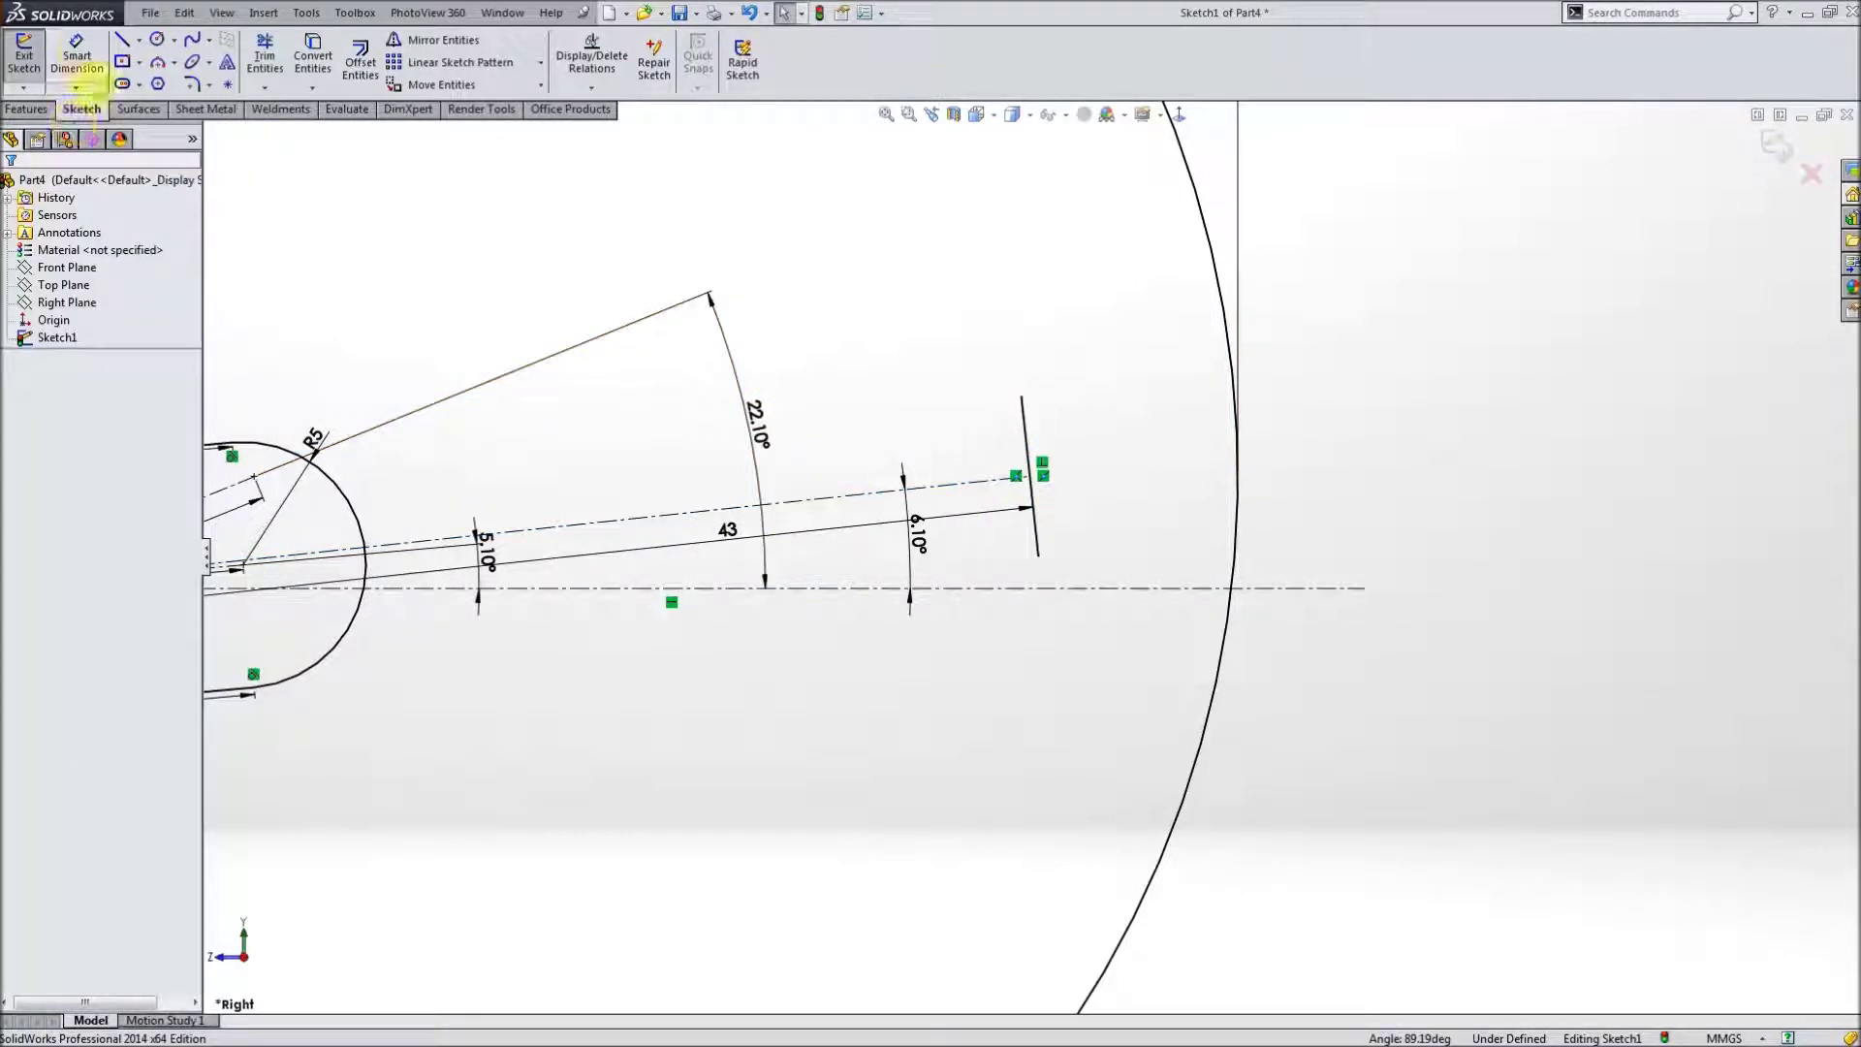
- Dimension the cross line to 22 mm
click(76, 56)
click(1024, 436)
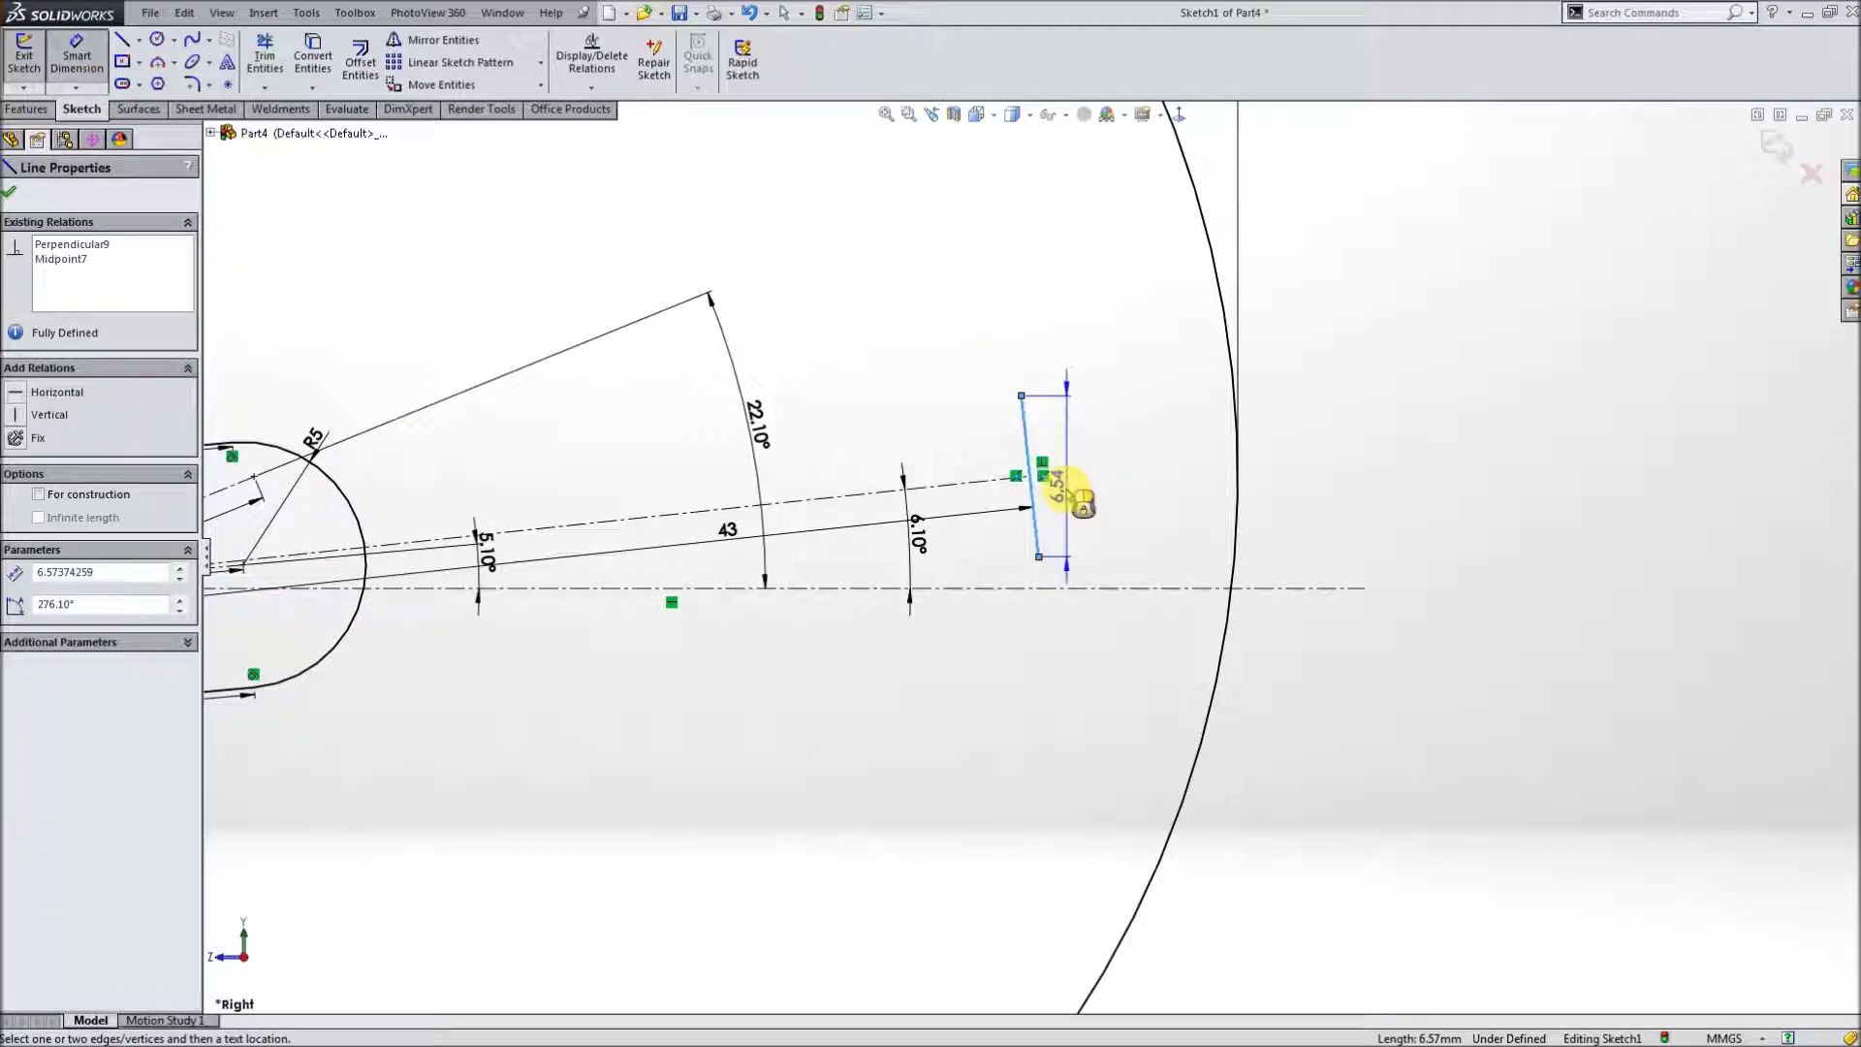
scroll(1066, 484, down, 3)
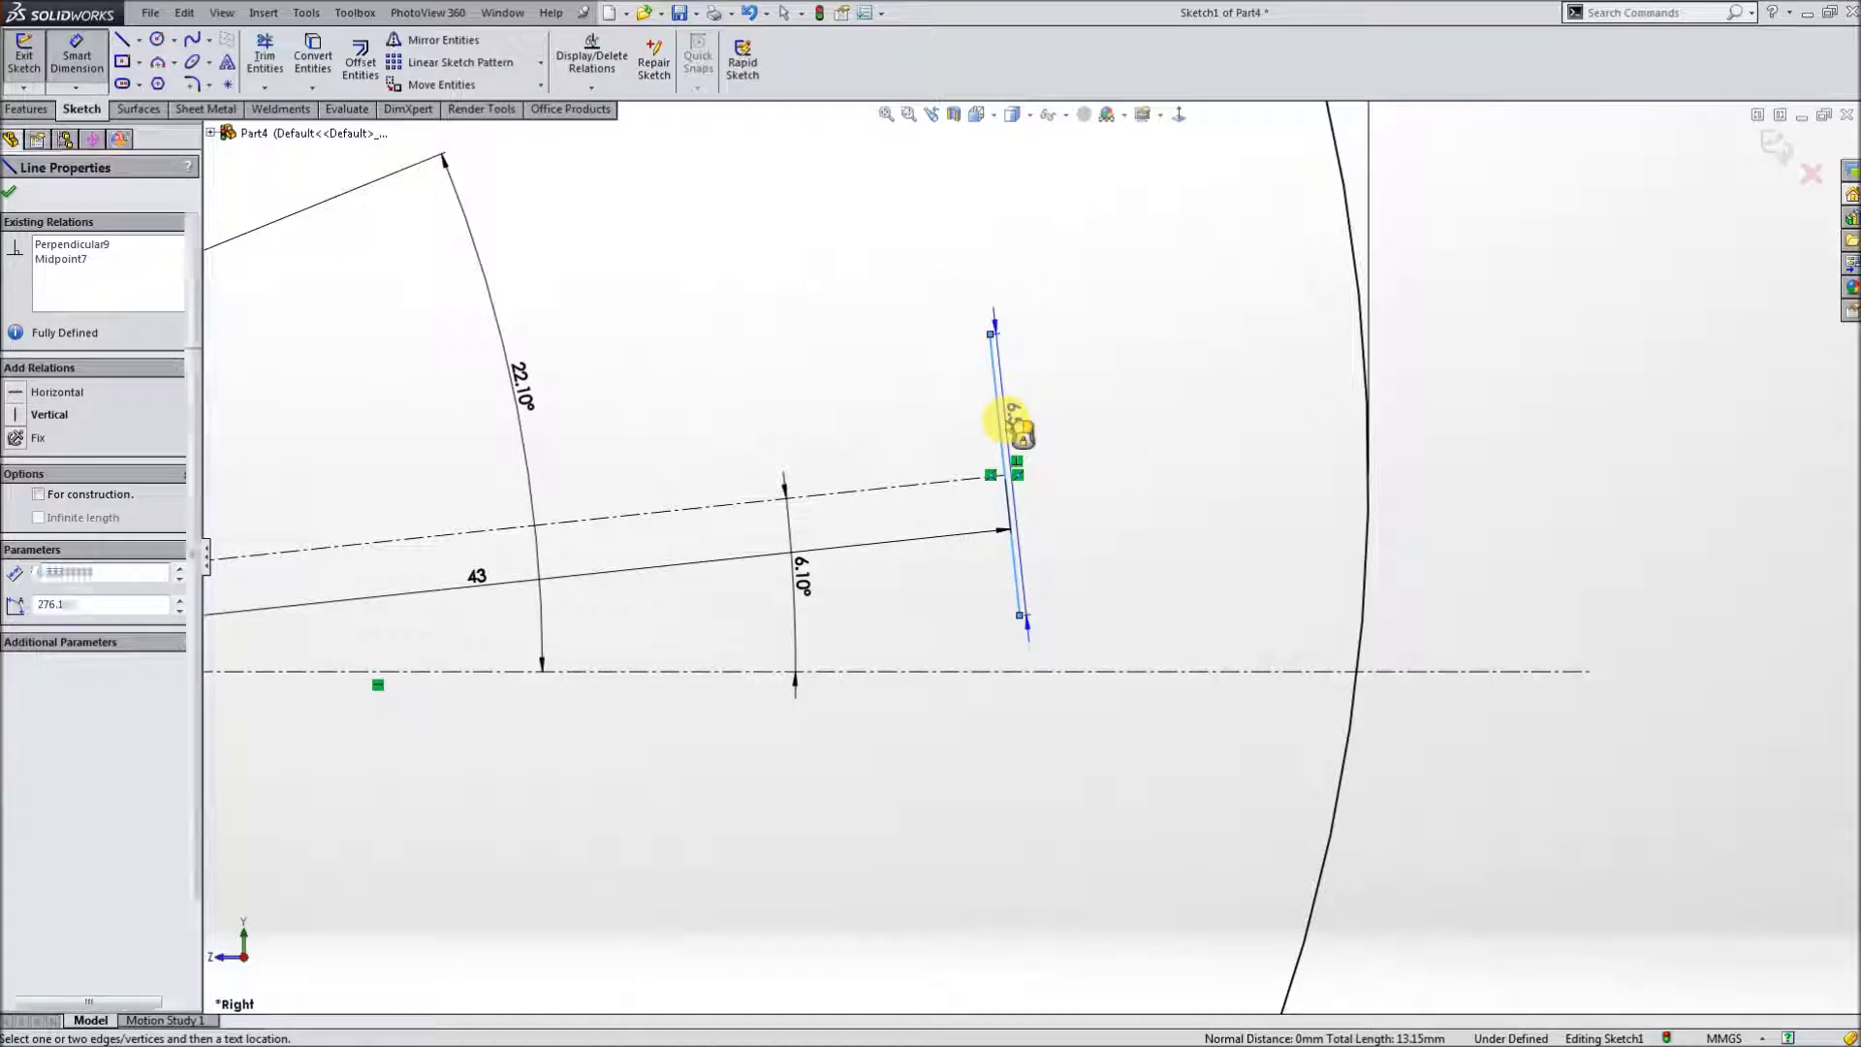
click(1008, 420)
text(22)
key(Return)
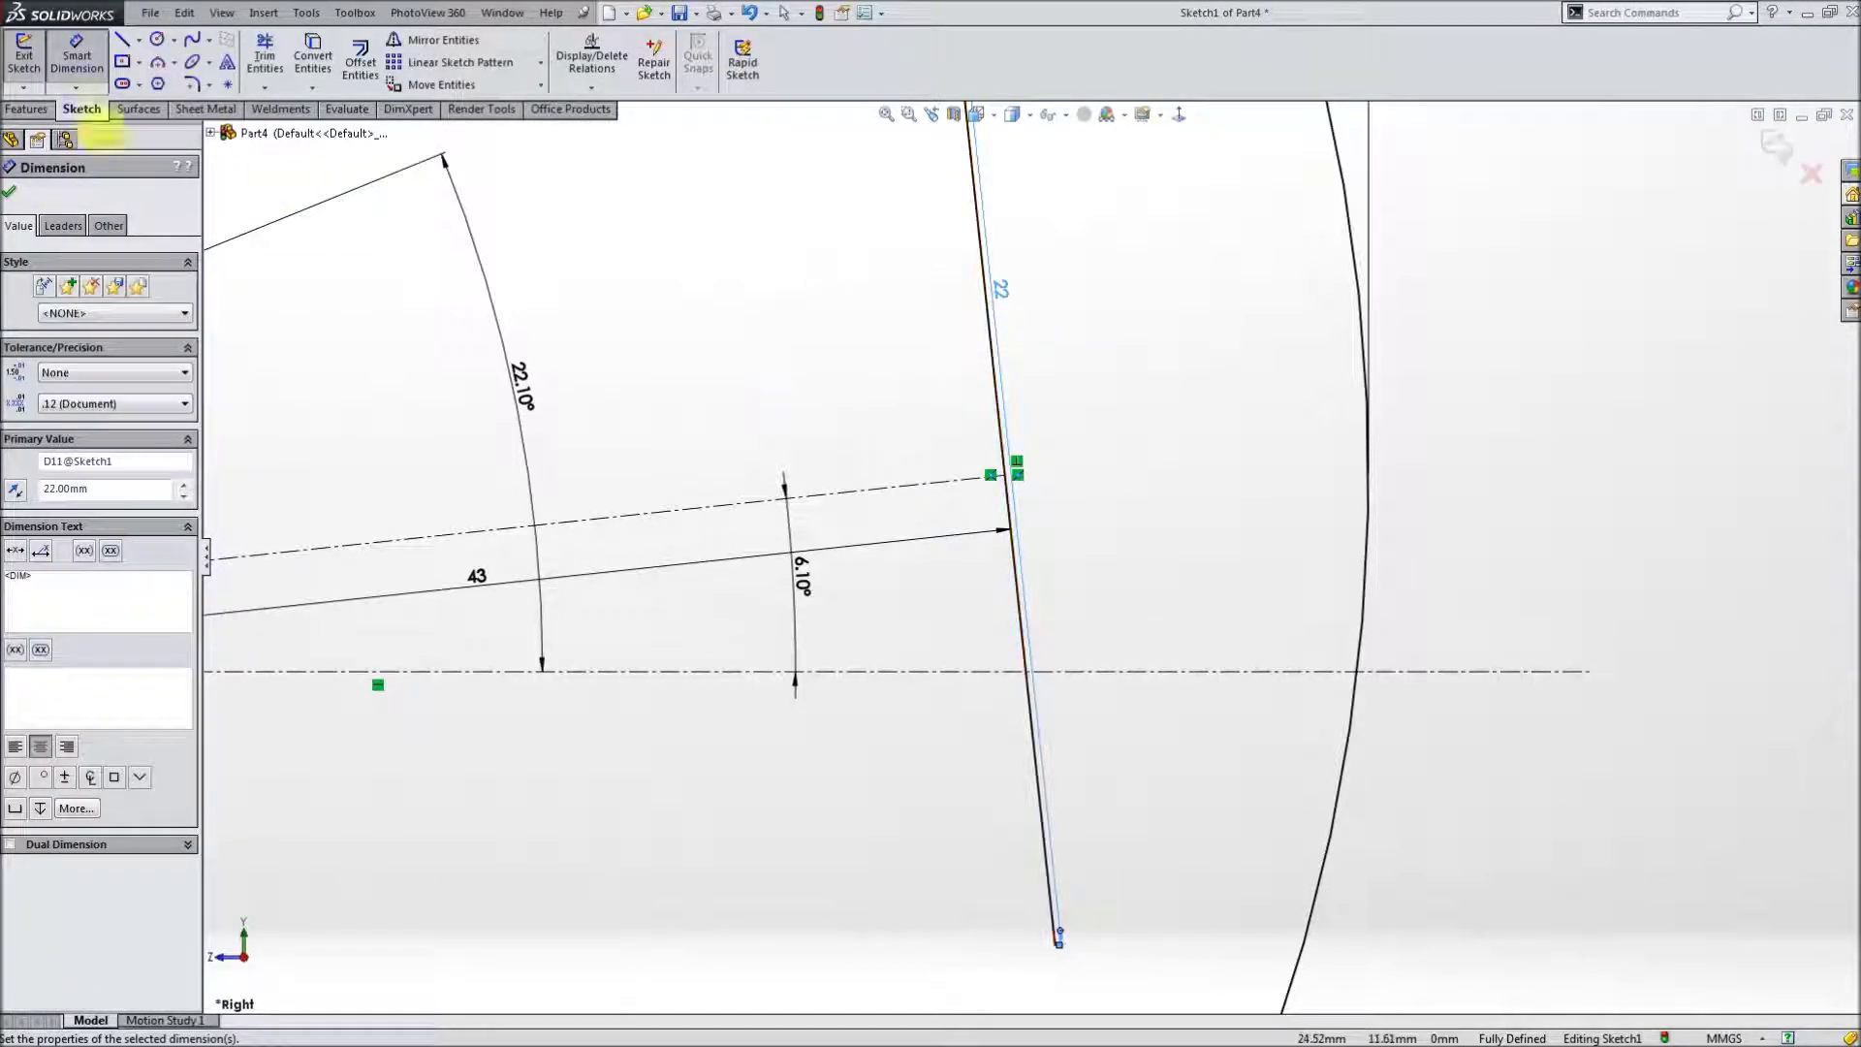
click(120, 40)
scroll(964, 614, up, 4)
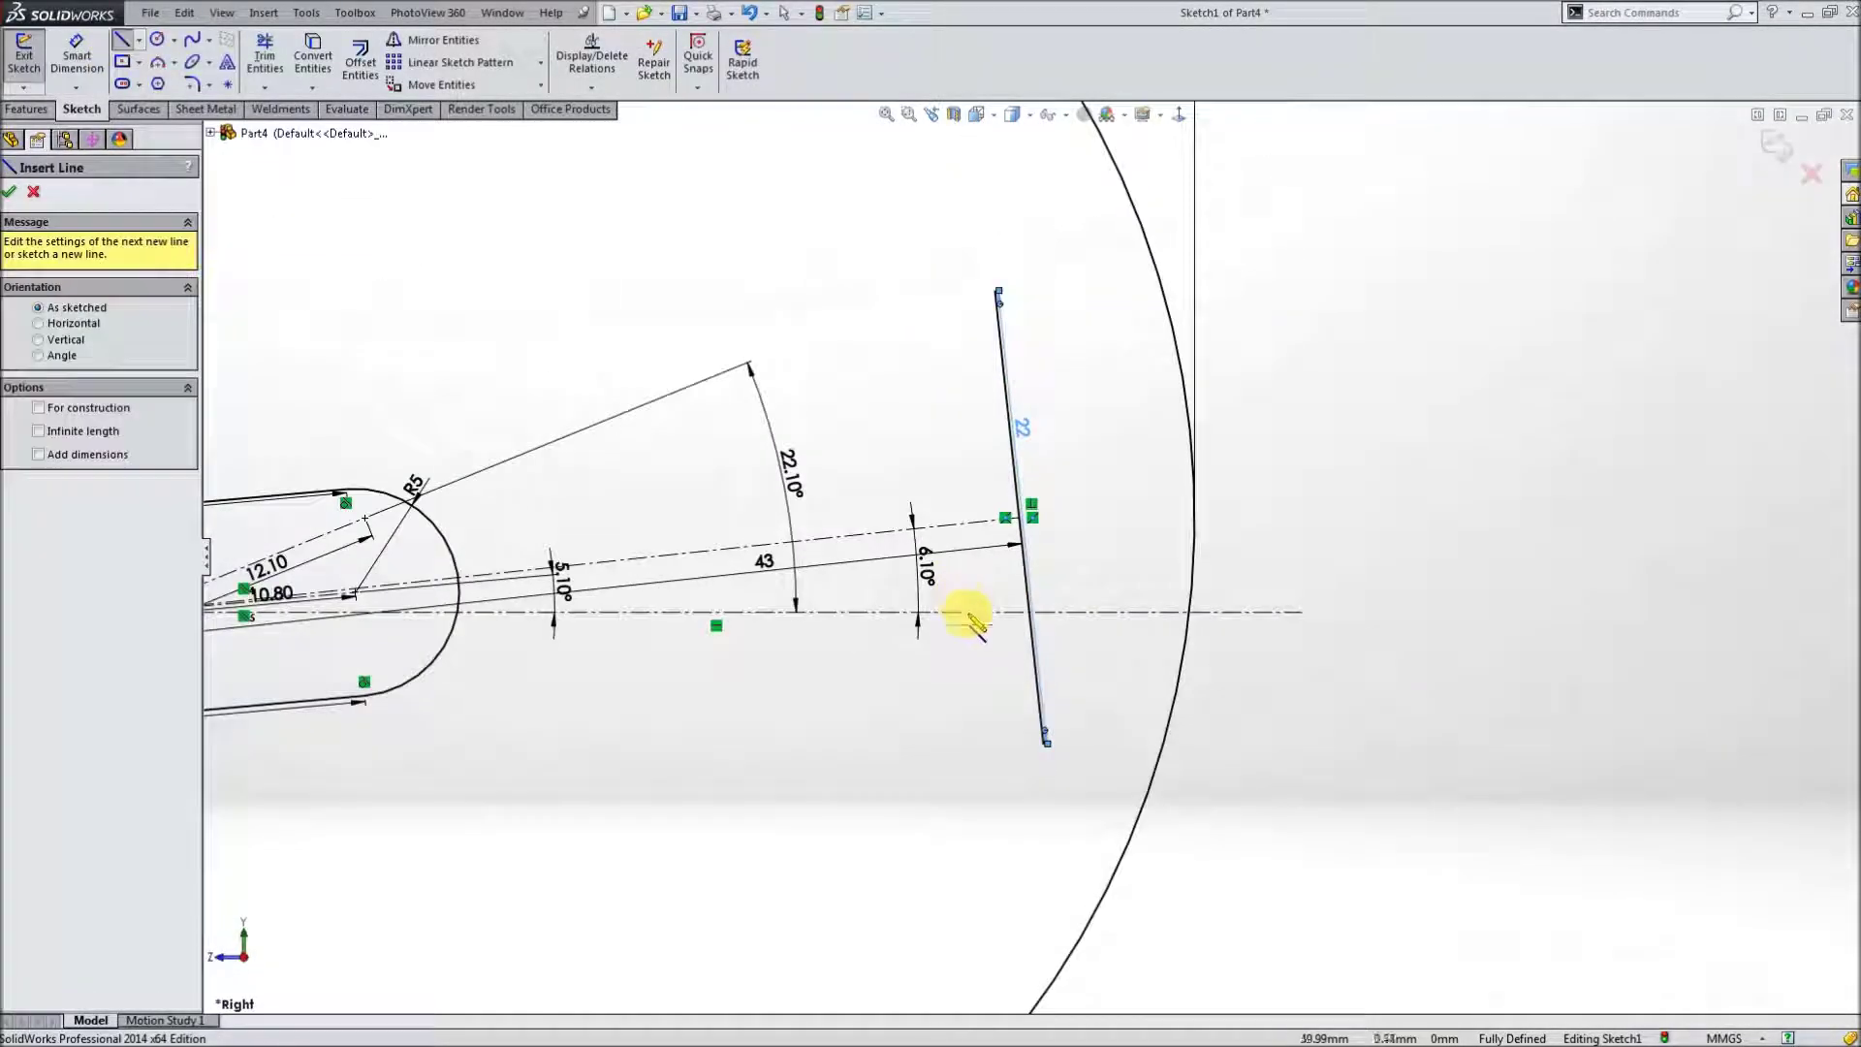
- Draw a line from the 22 line's lower end, perpendicular to the 22 line
click(1043, 742)
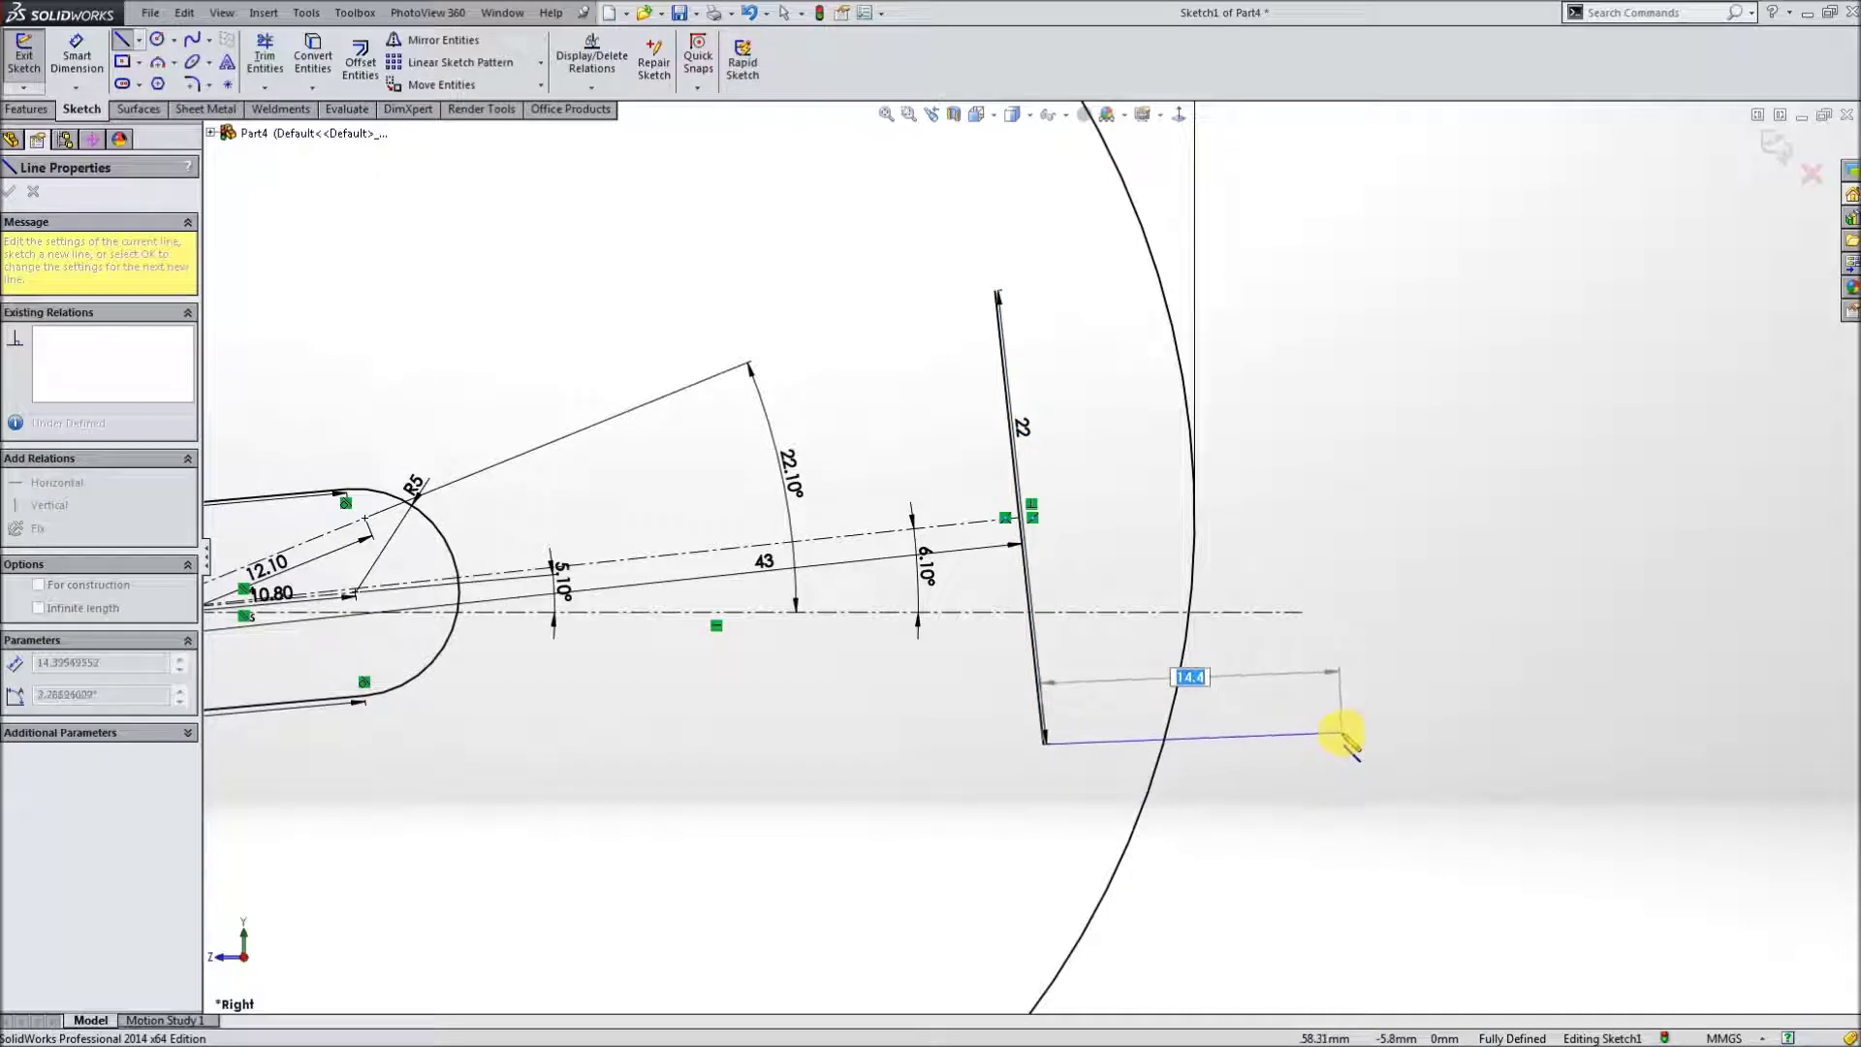
click(1386, 727)
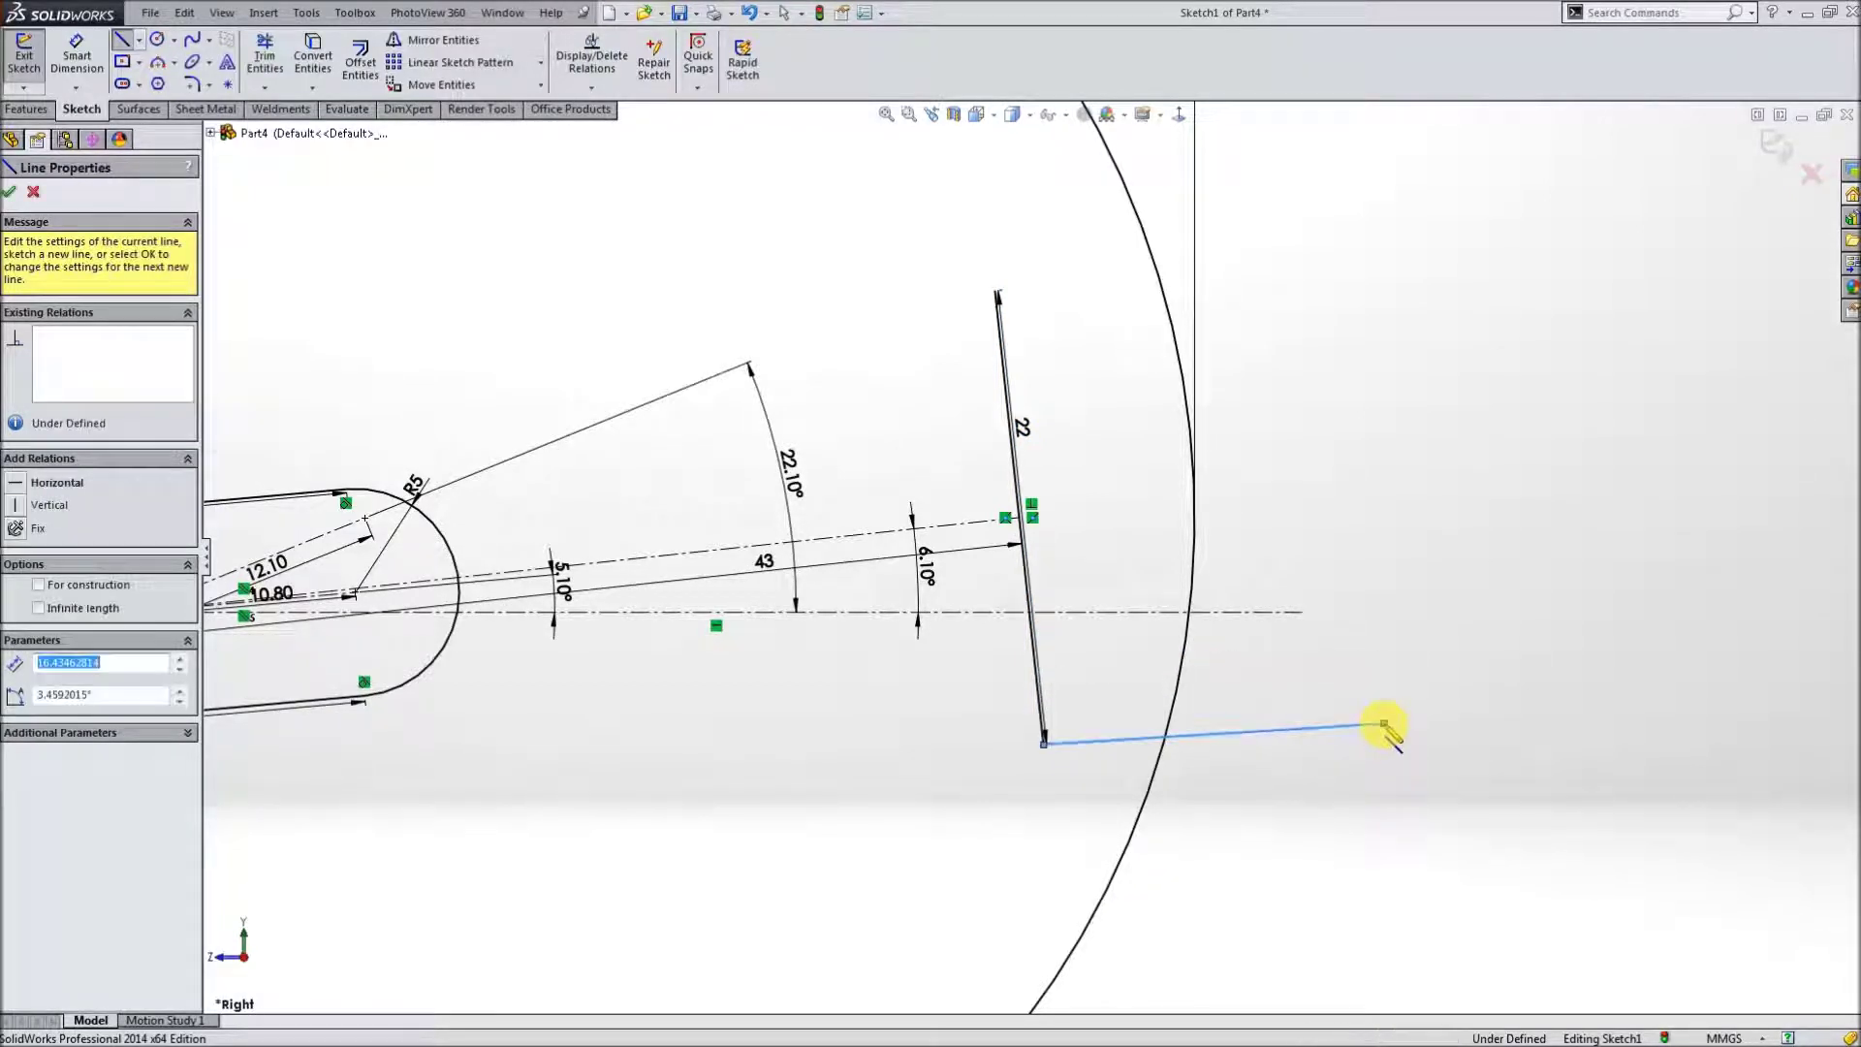
key(Escape)
click(1066, 743)
ctrl+click(1046, 728)
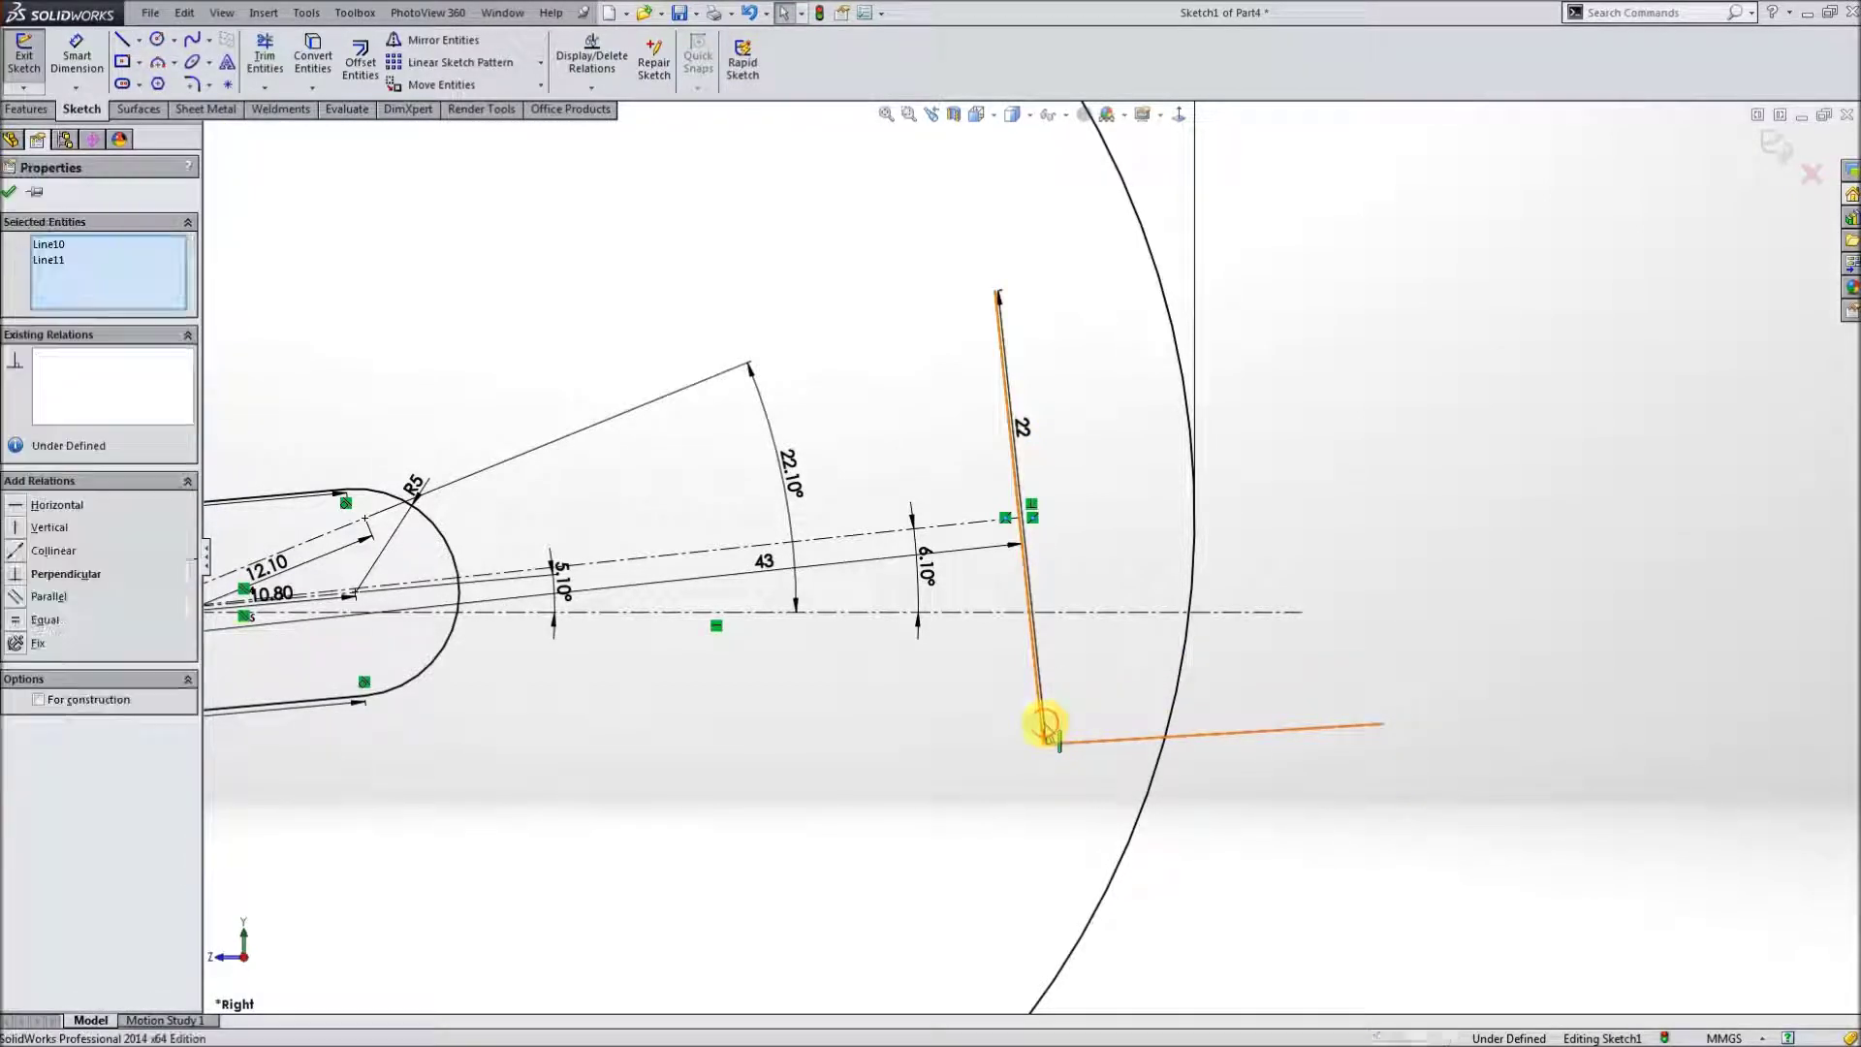
click(18, 577)
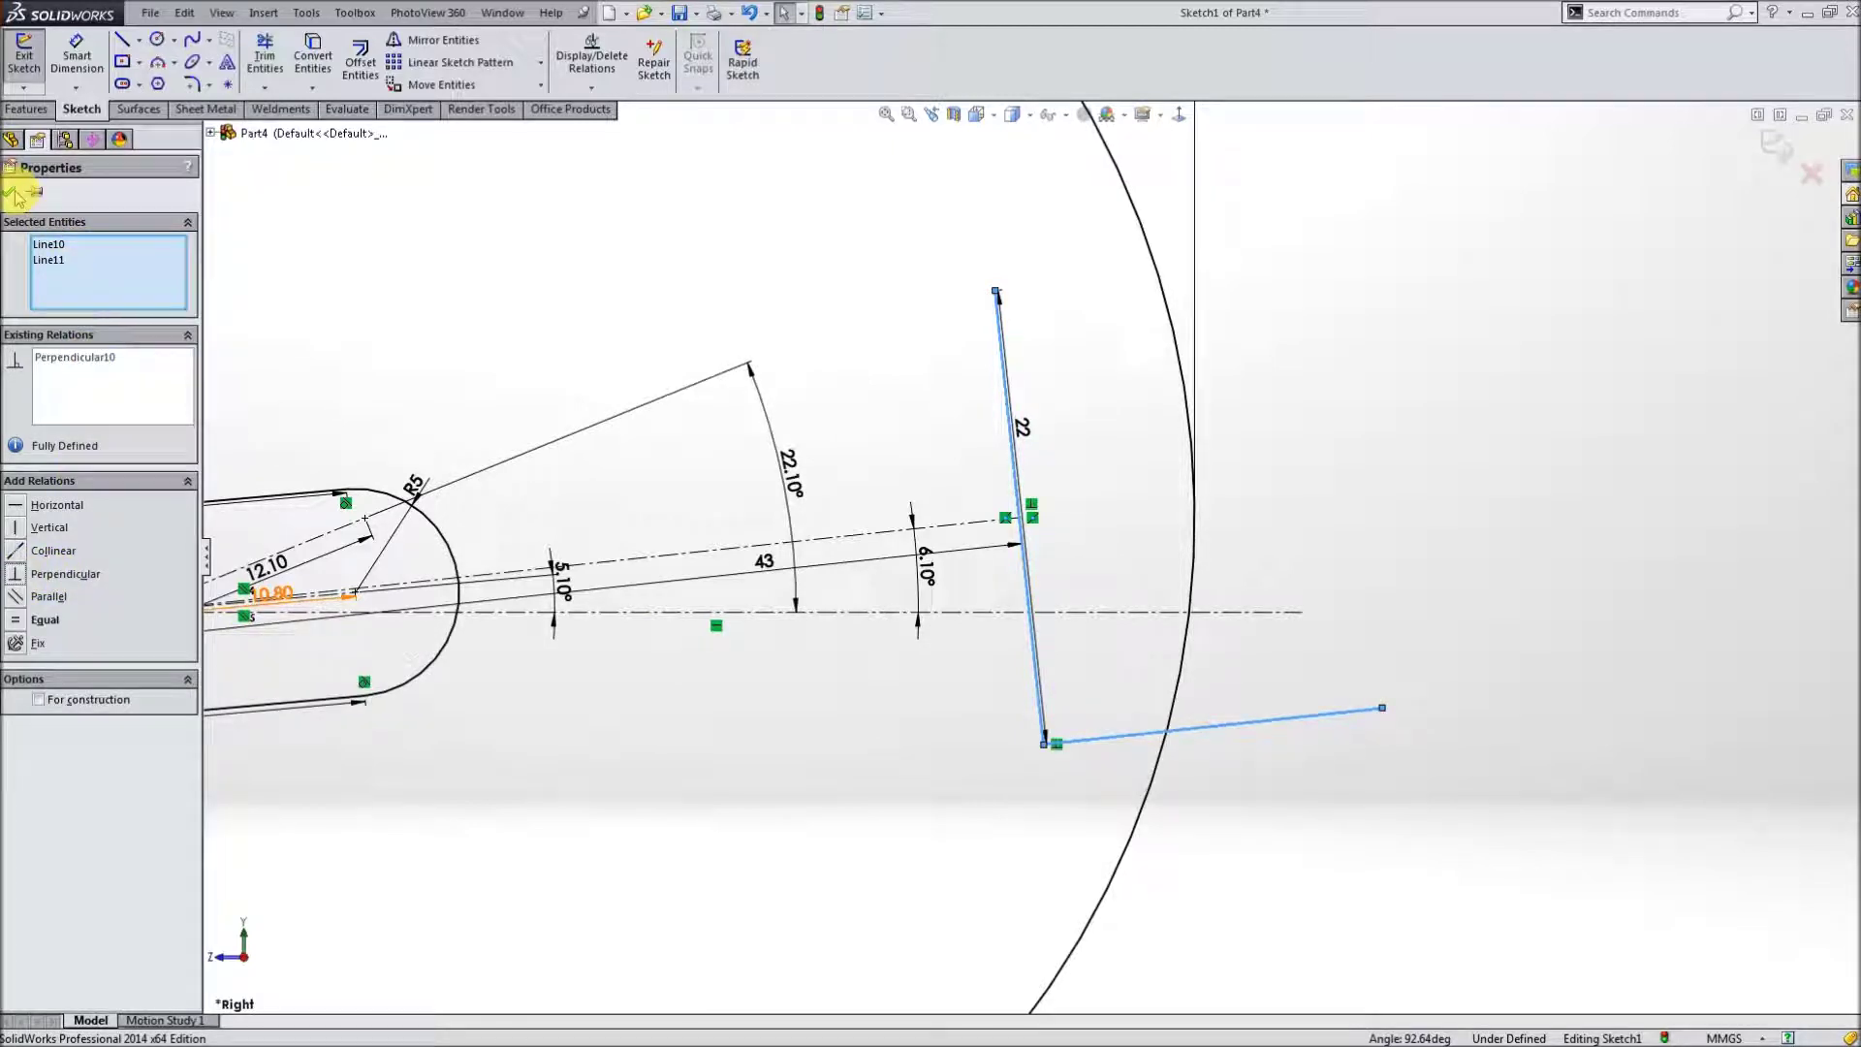
click(16, 194)
- Dimension the new lower line to 25 mm
click(76, 53)
click(1272, 734)
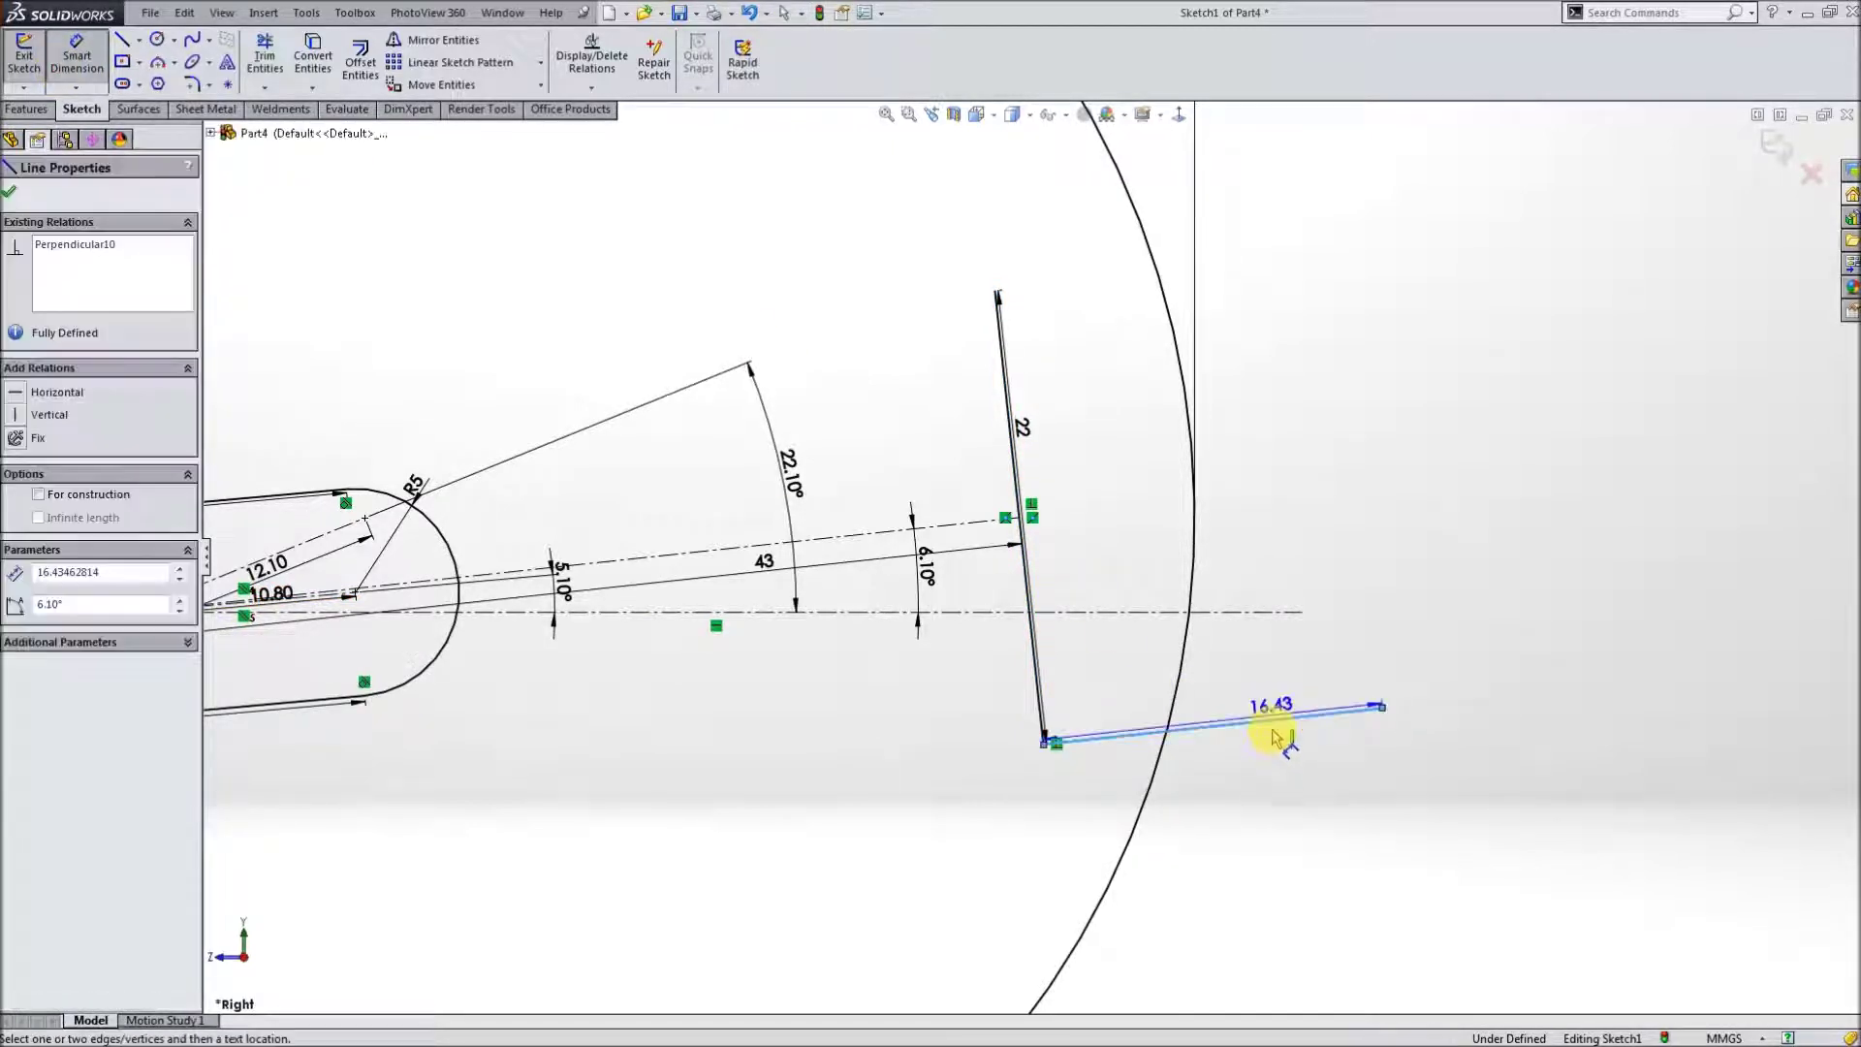
click(1279, 739)
text(2)
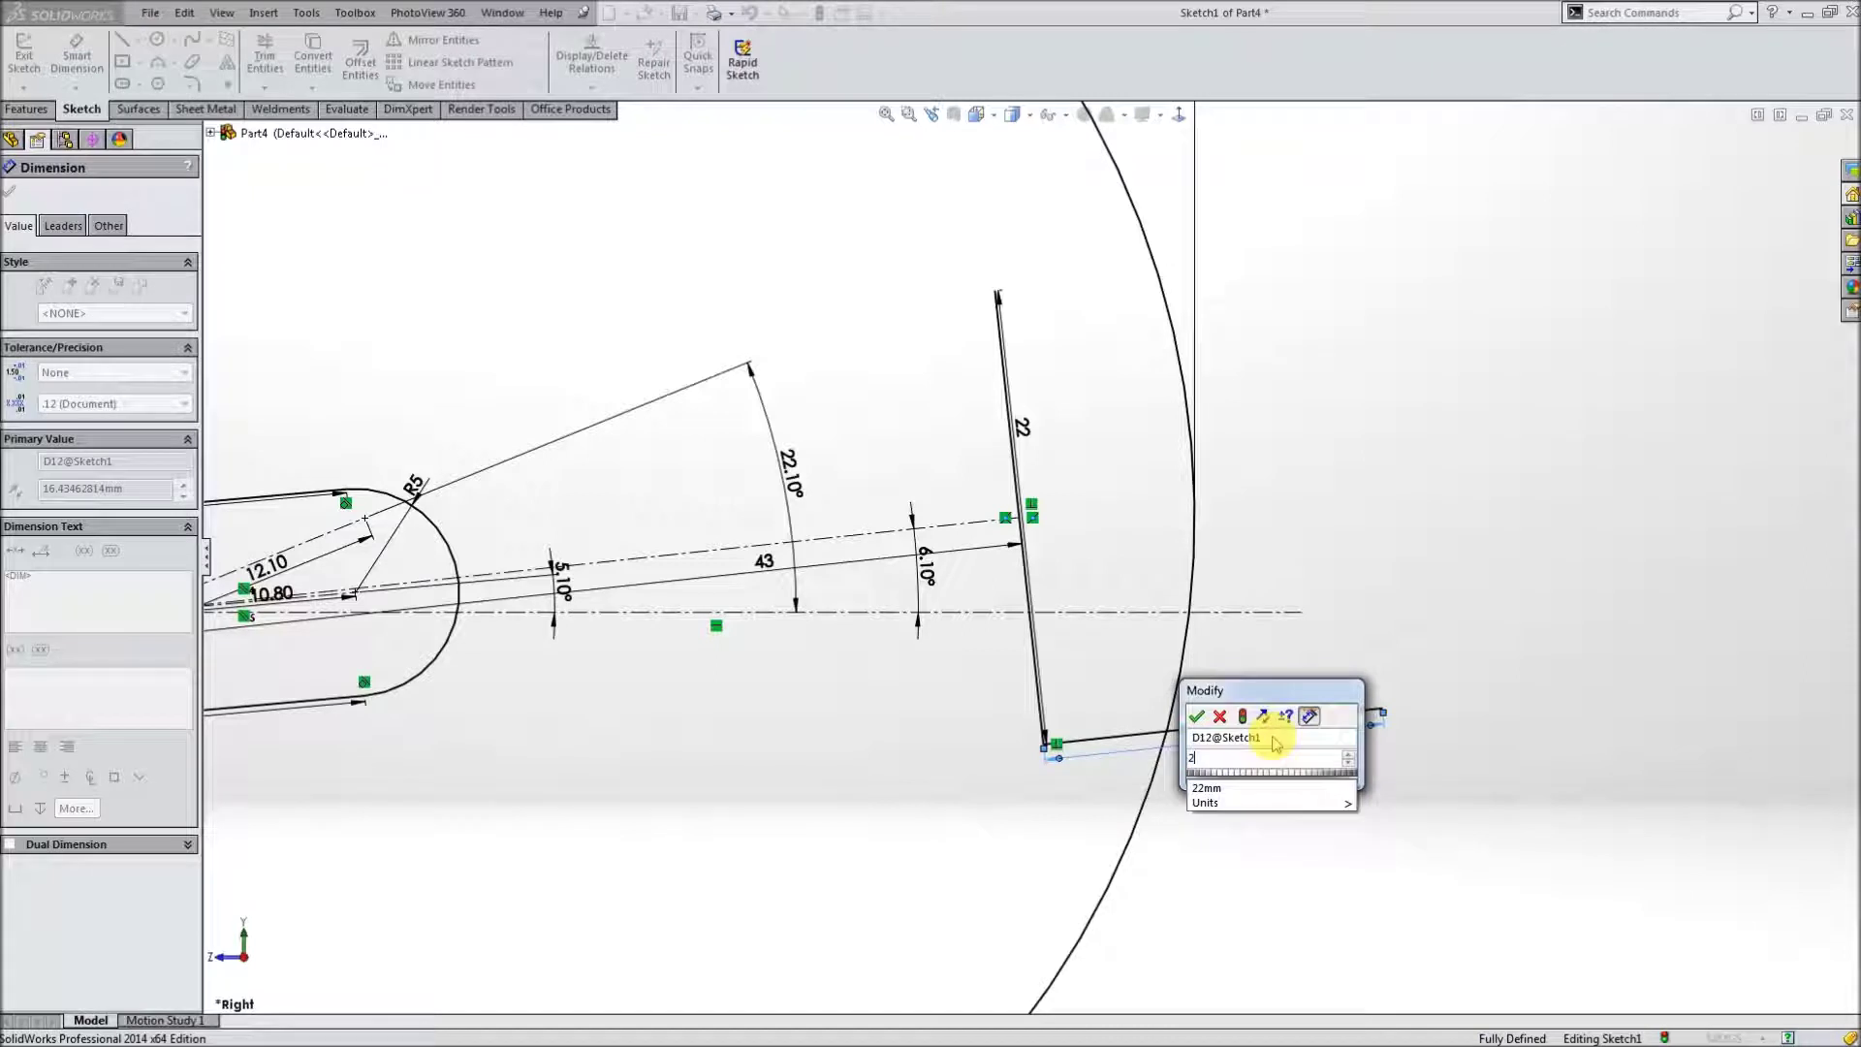
text(5)
key(Return)
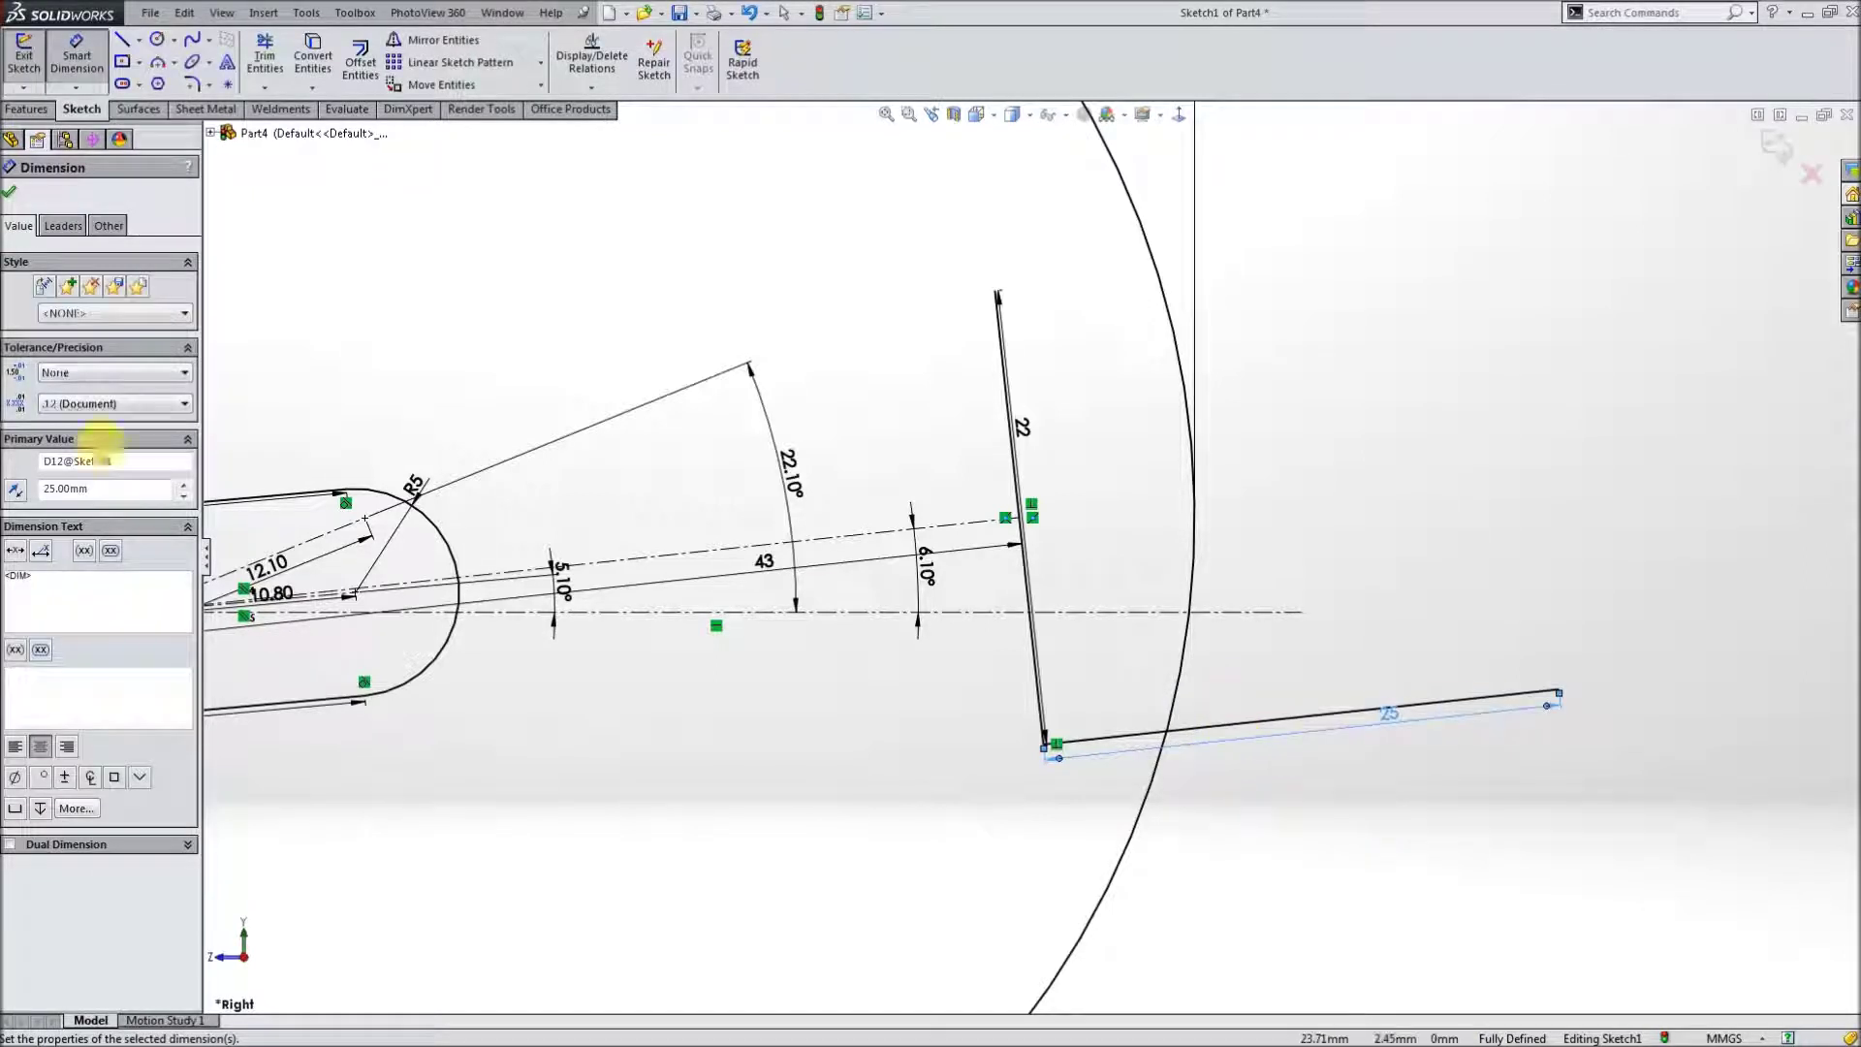
click(124, 39)
- Draw the short end side and the bottom edge back toward the circle
click(1559, 692)
scroll(1561, 696, up, 2)
scroll(1521, 685, up, 2)
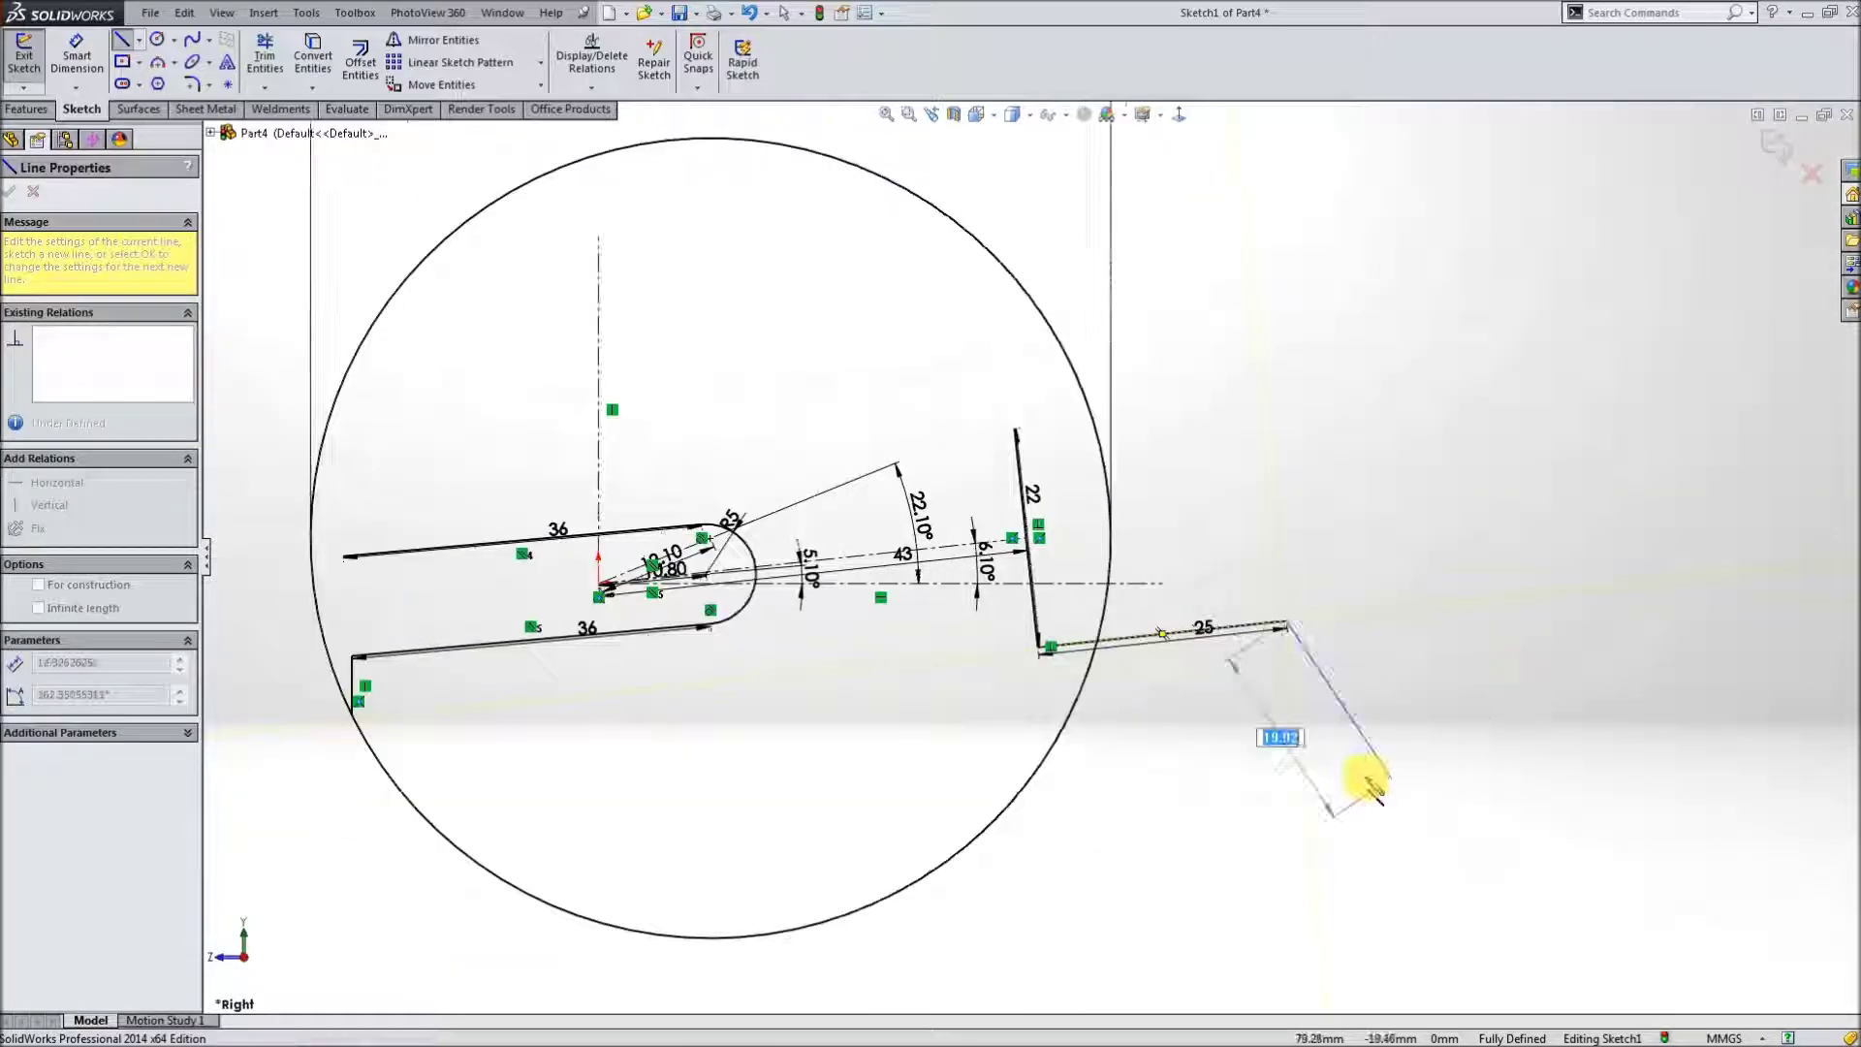
click(1302, 766)
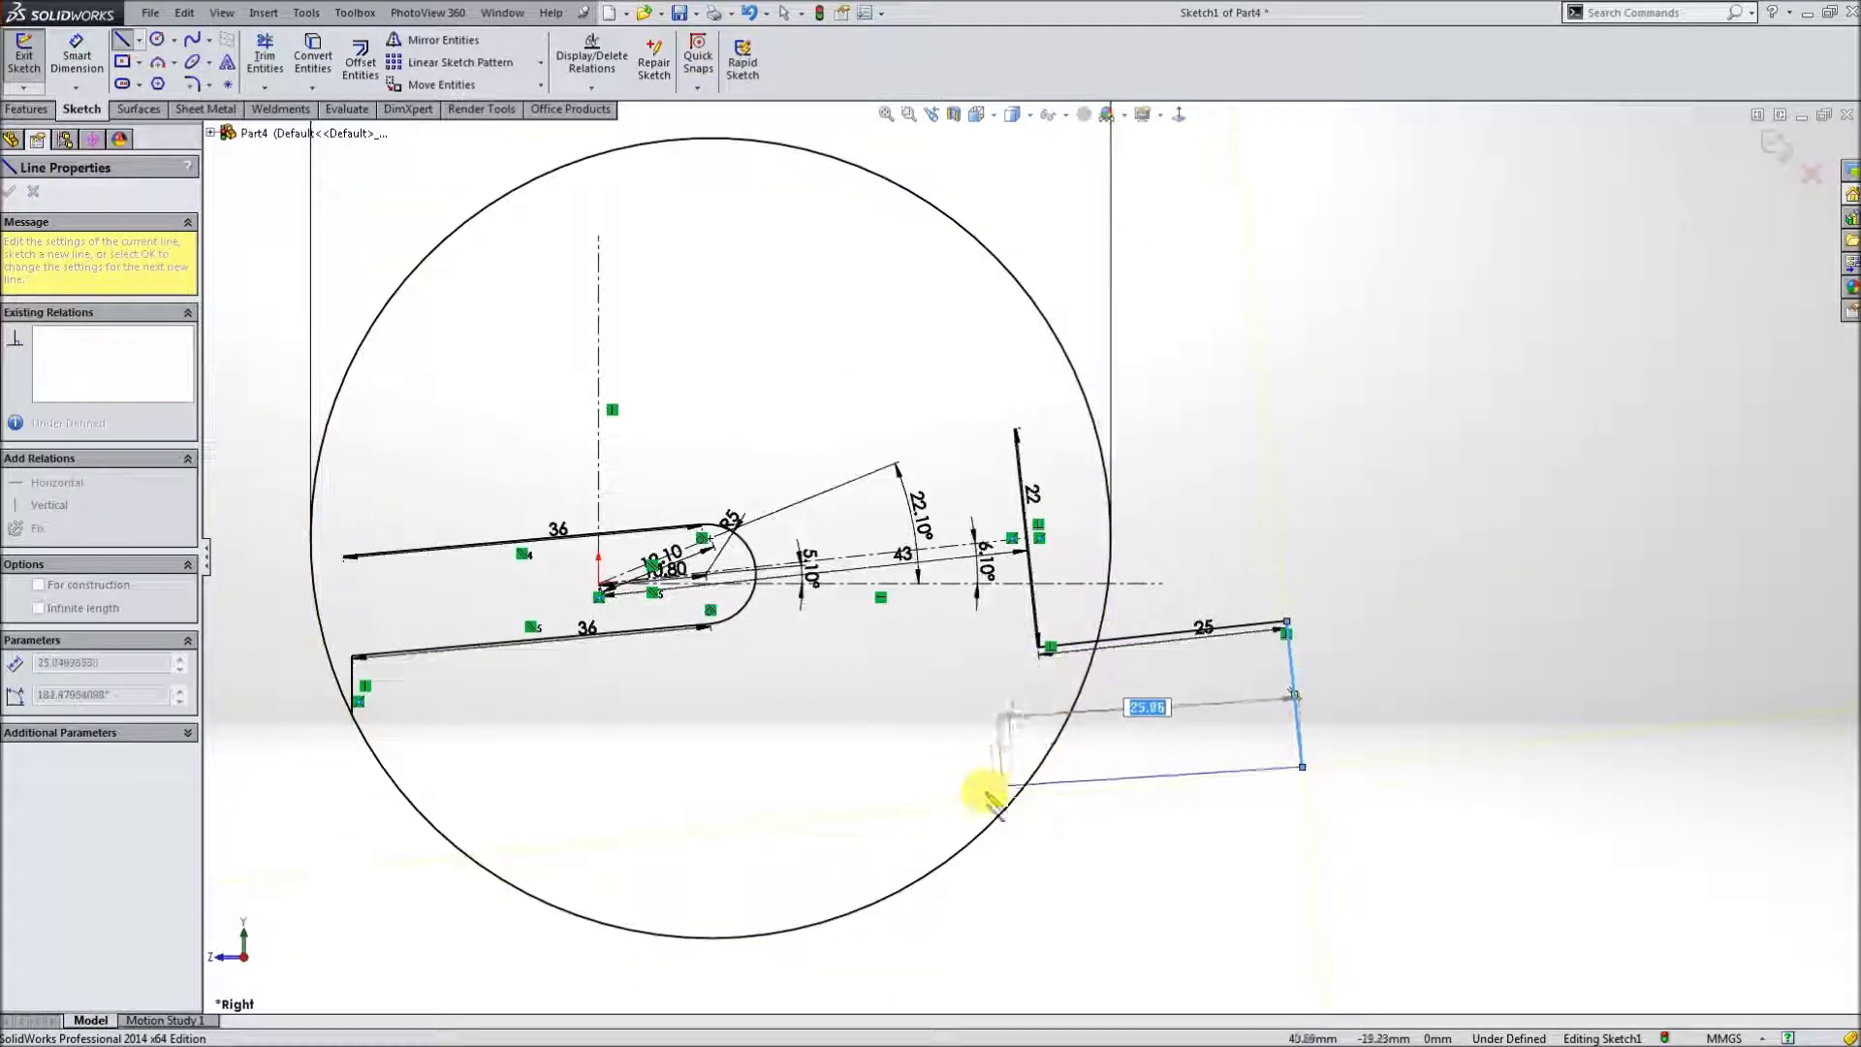
click(950, 801)
key(Escape)
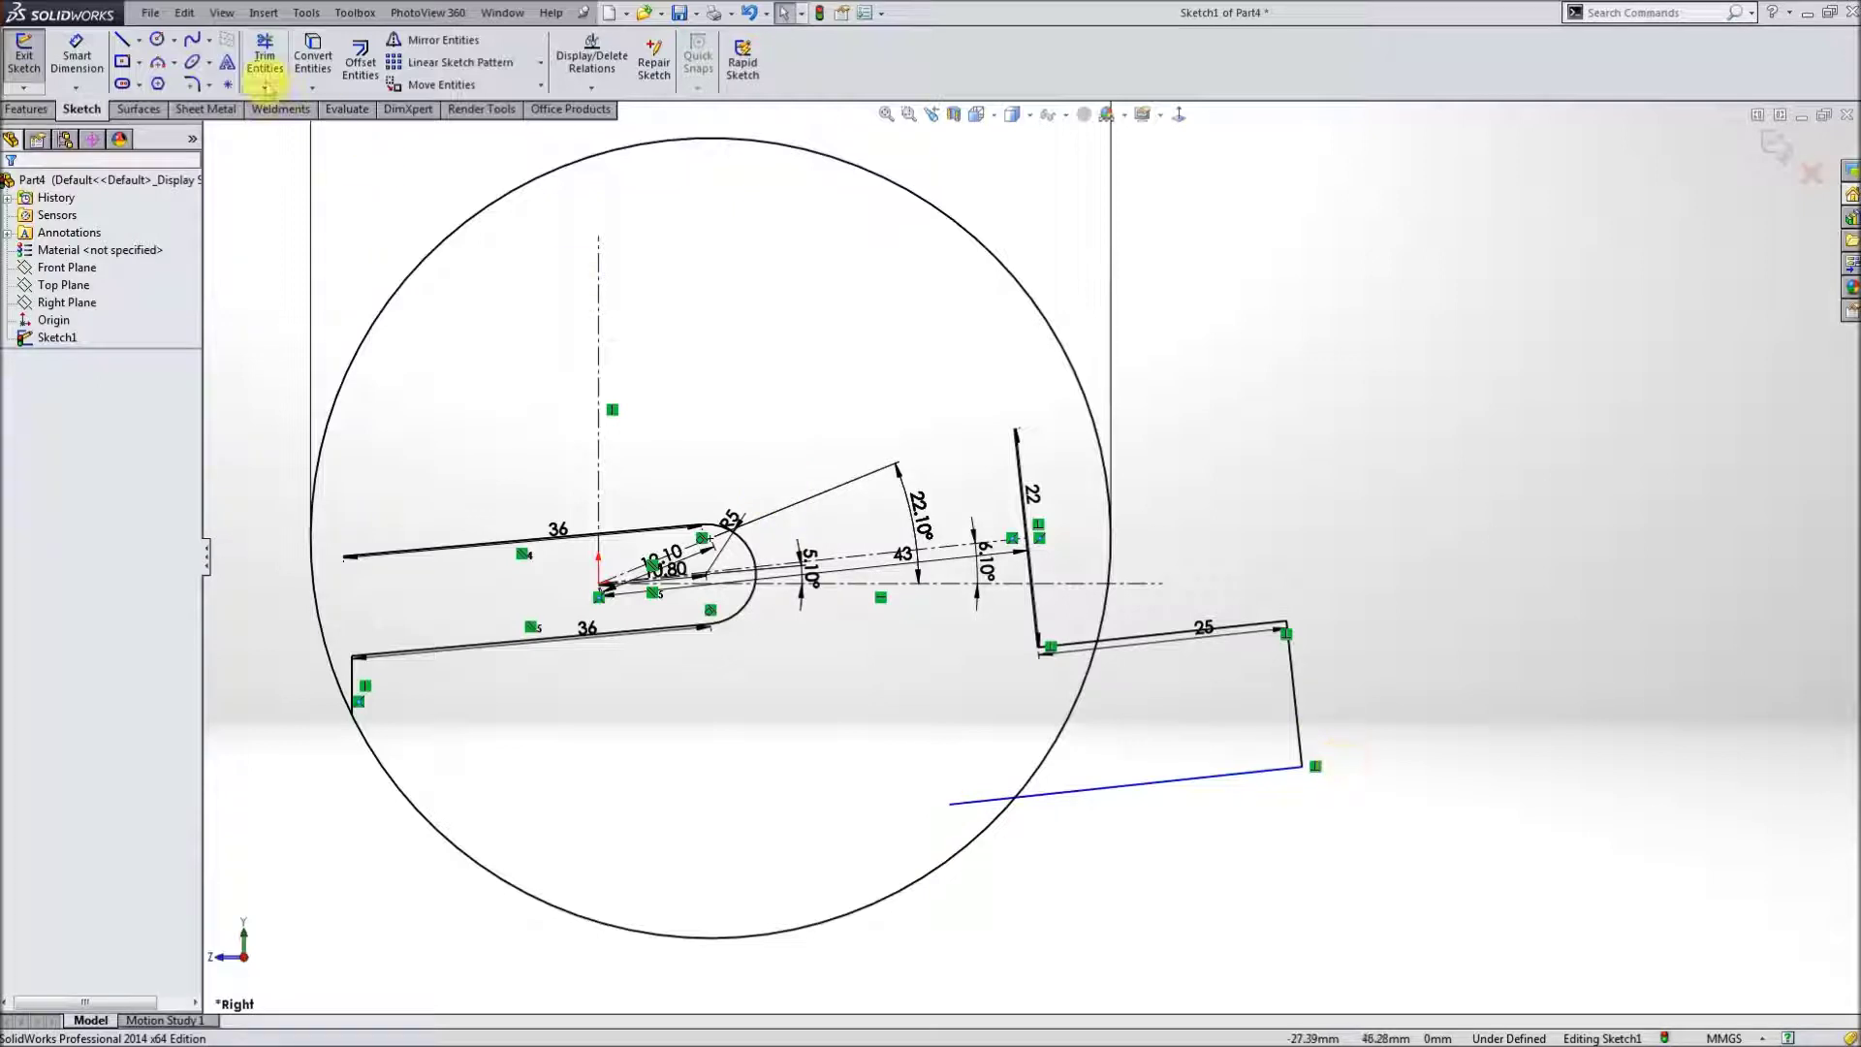
- Dimension the short end line to 12 mm
click(77, 58)
click(1295, 677)
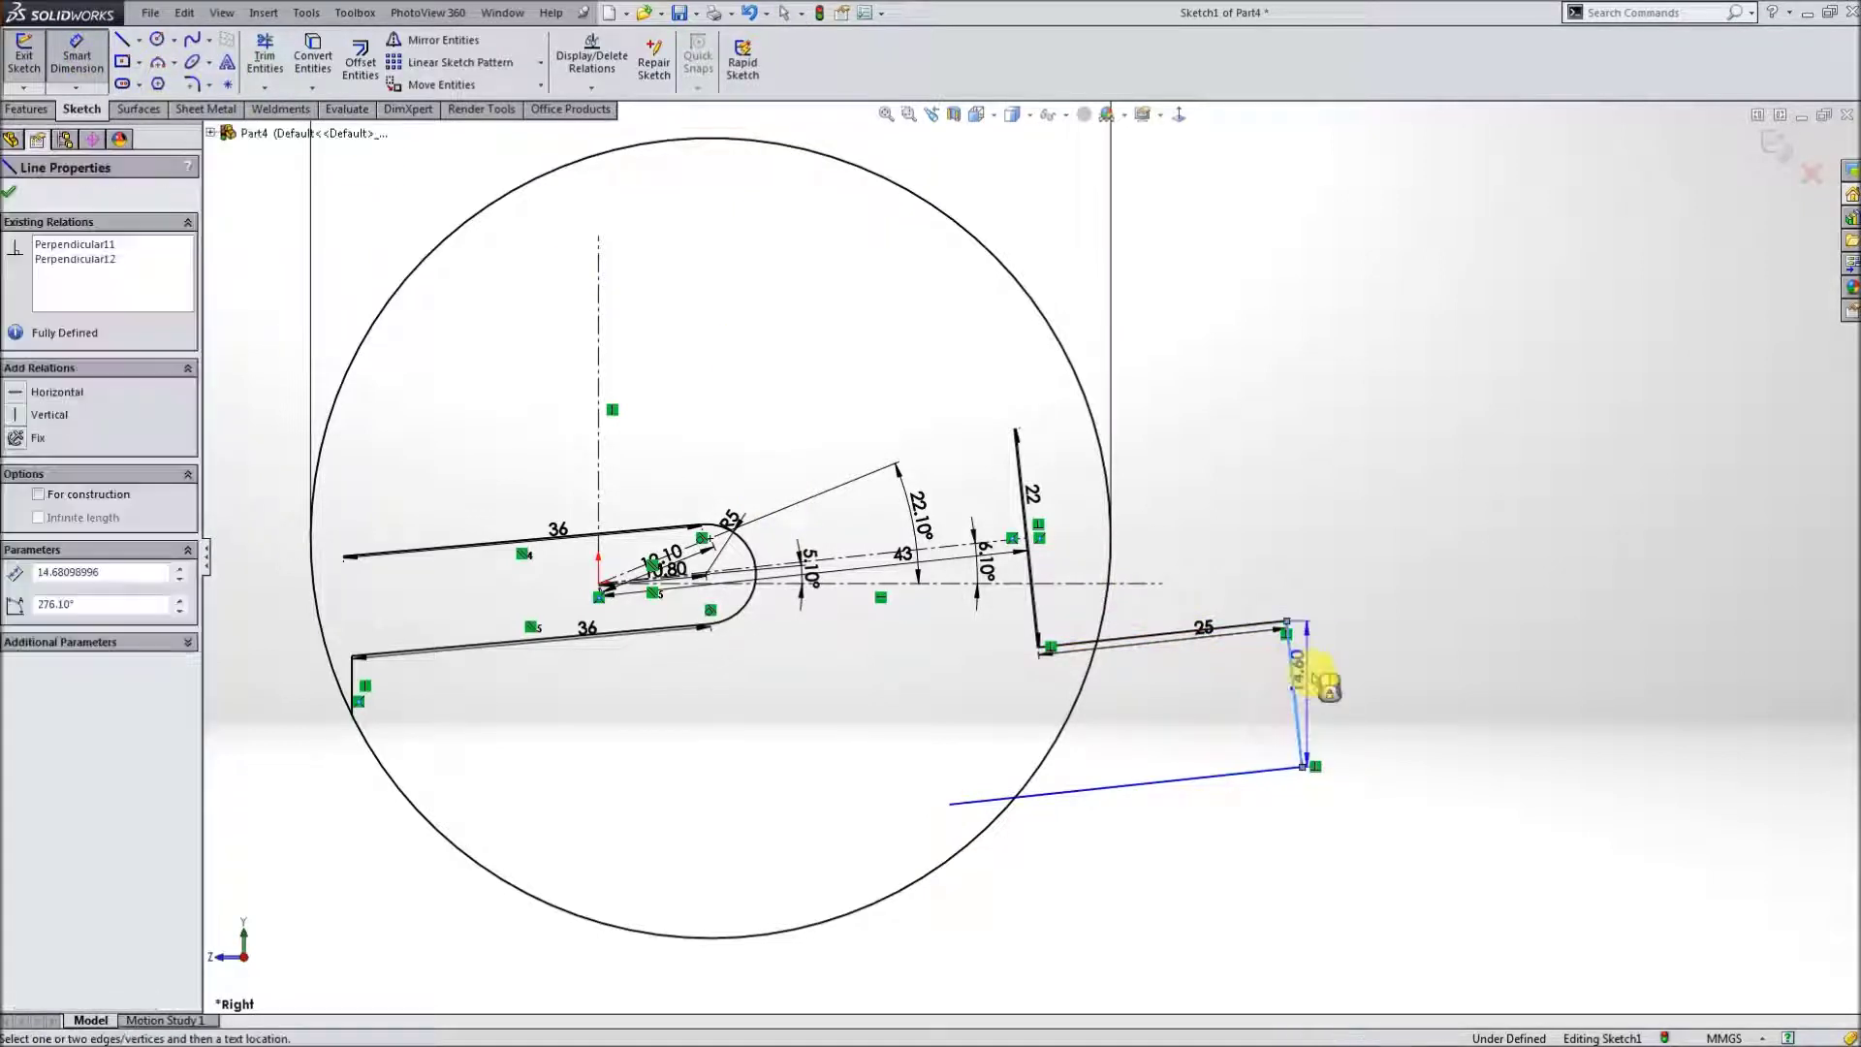
scroll(1330, 698, down, 3)
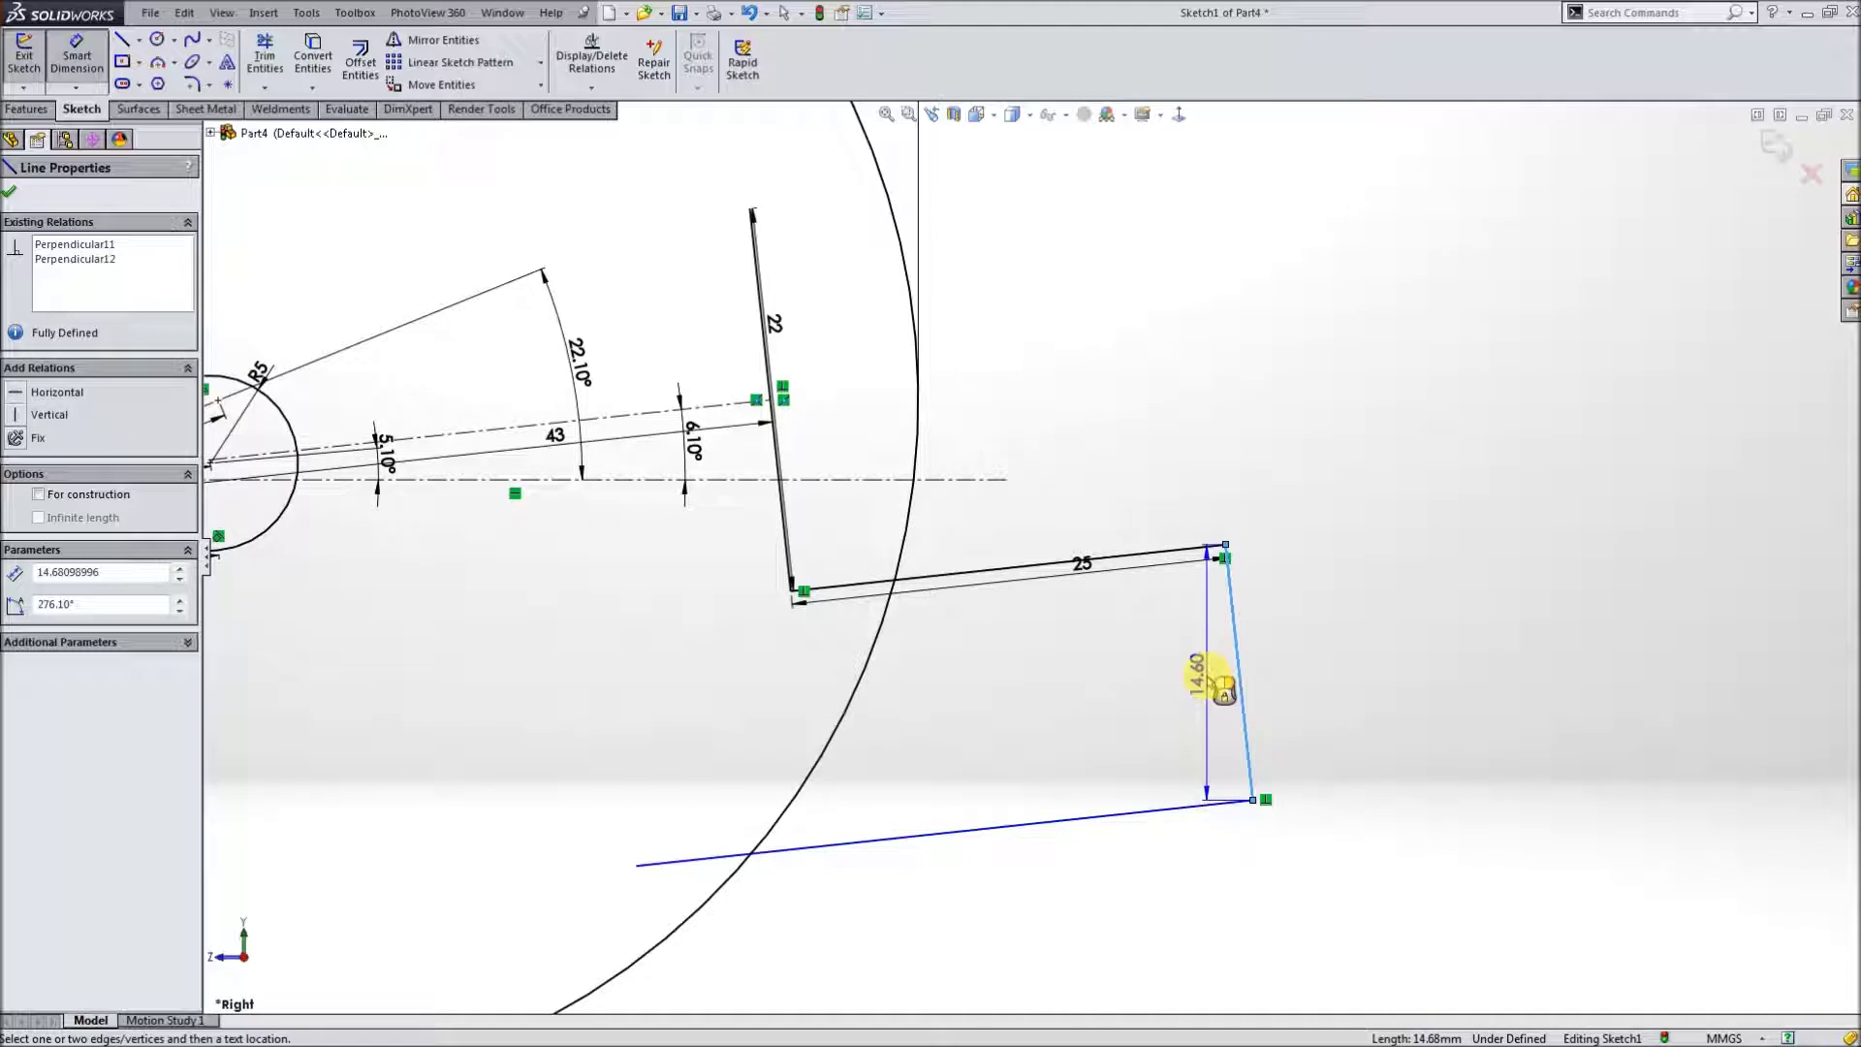
click(1250, 679)
text(12)
key(Return)
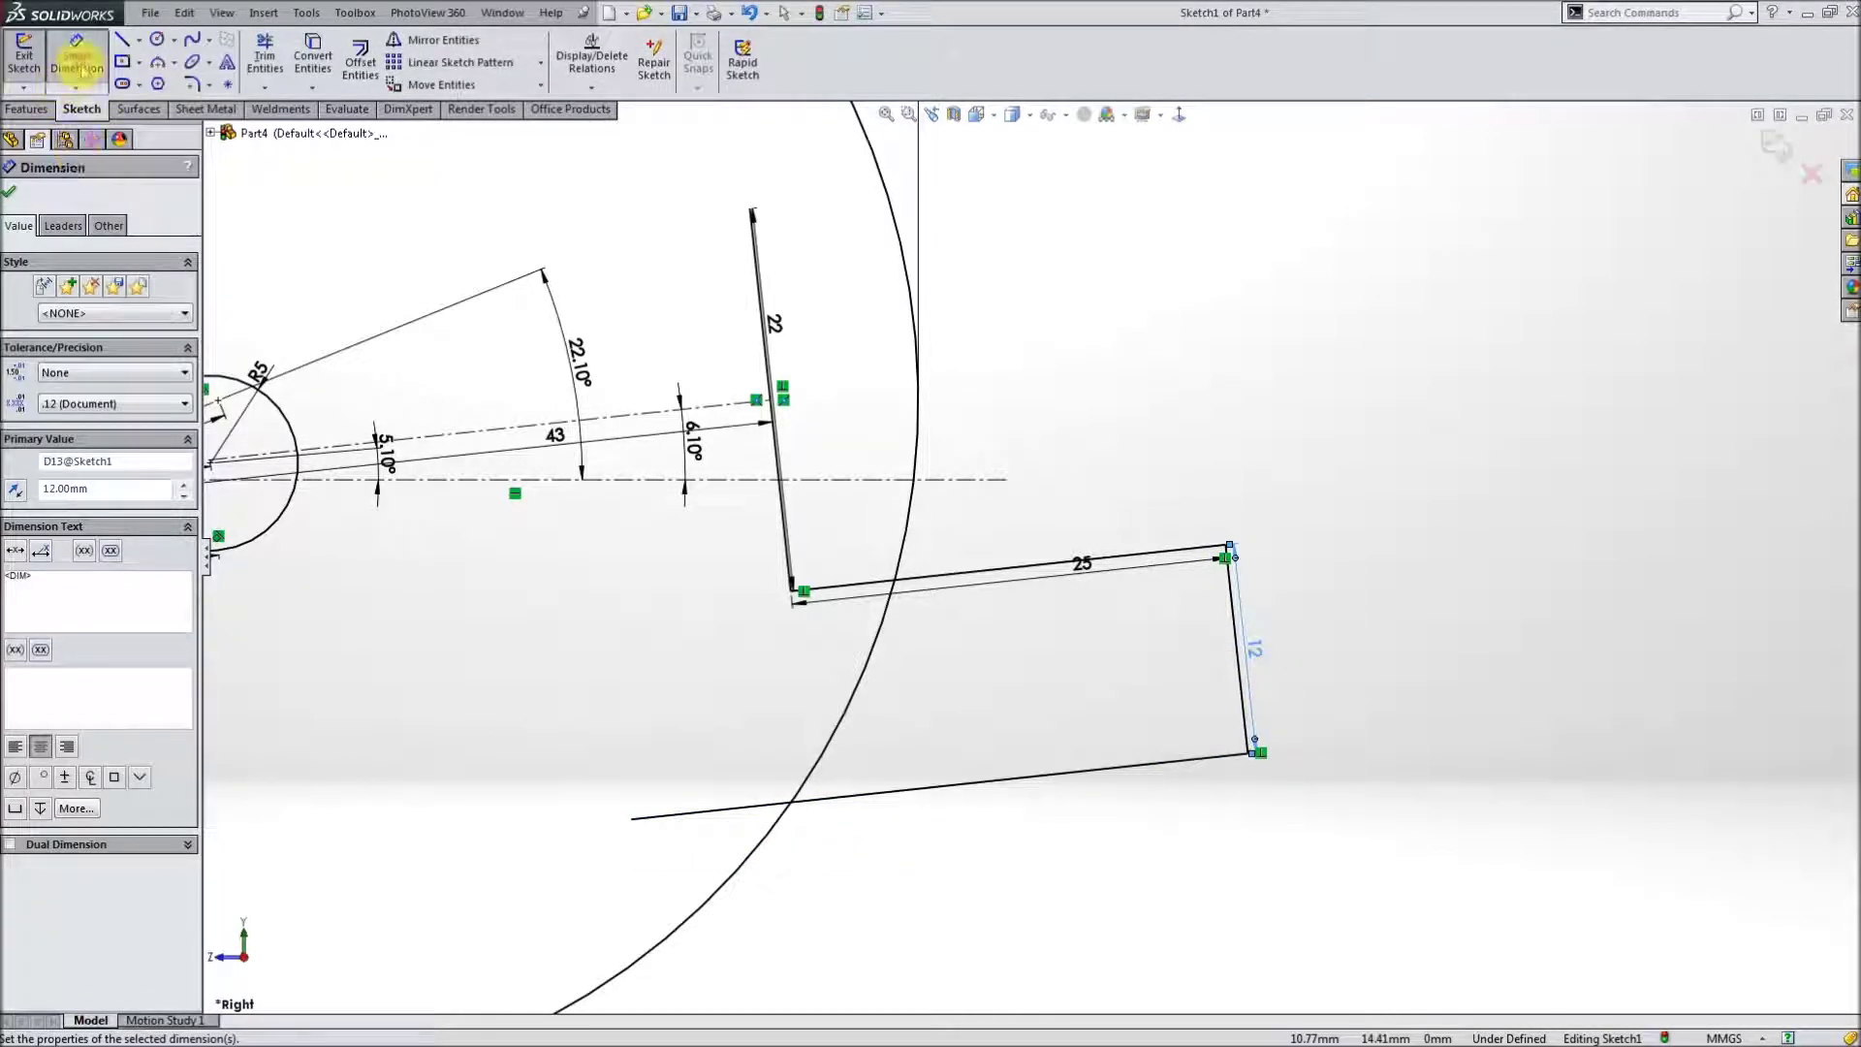
- Trim away the unwanted bottom line and large-circle portions, leaving the lower arc
click(264, 54)
mouse_move(678, 818)
mouse_down()
mouse_move(723, 707)
mouse_move(943, 685)
mouse_up()
scroll(943, 686, up, 3)
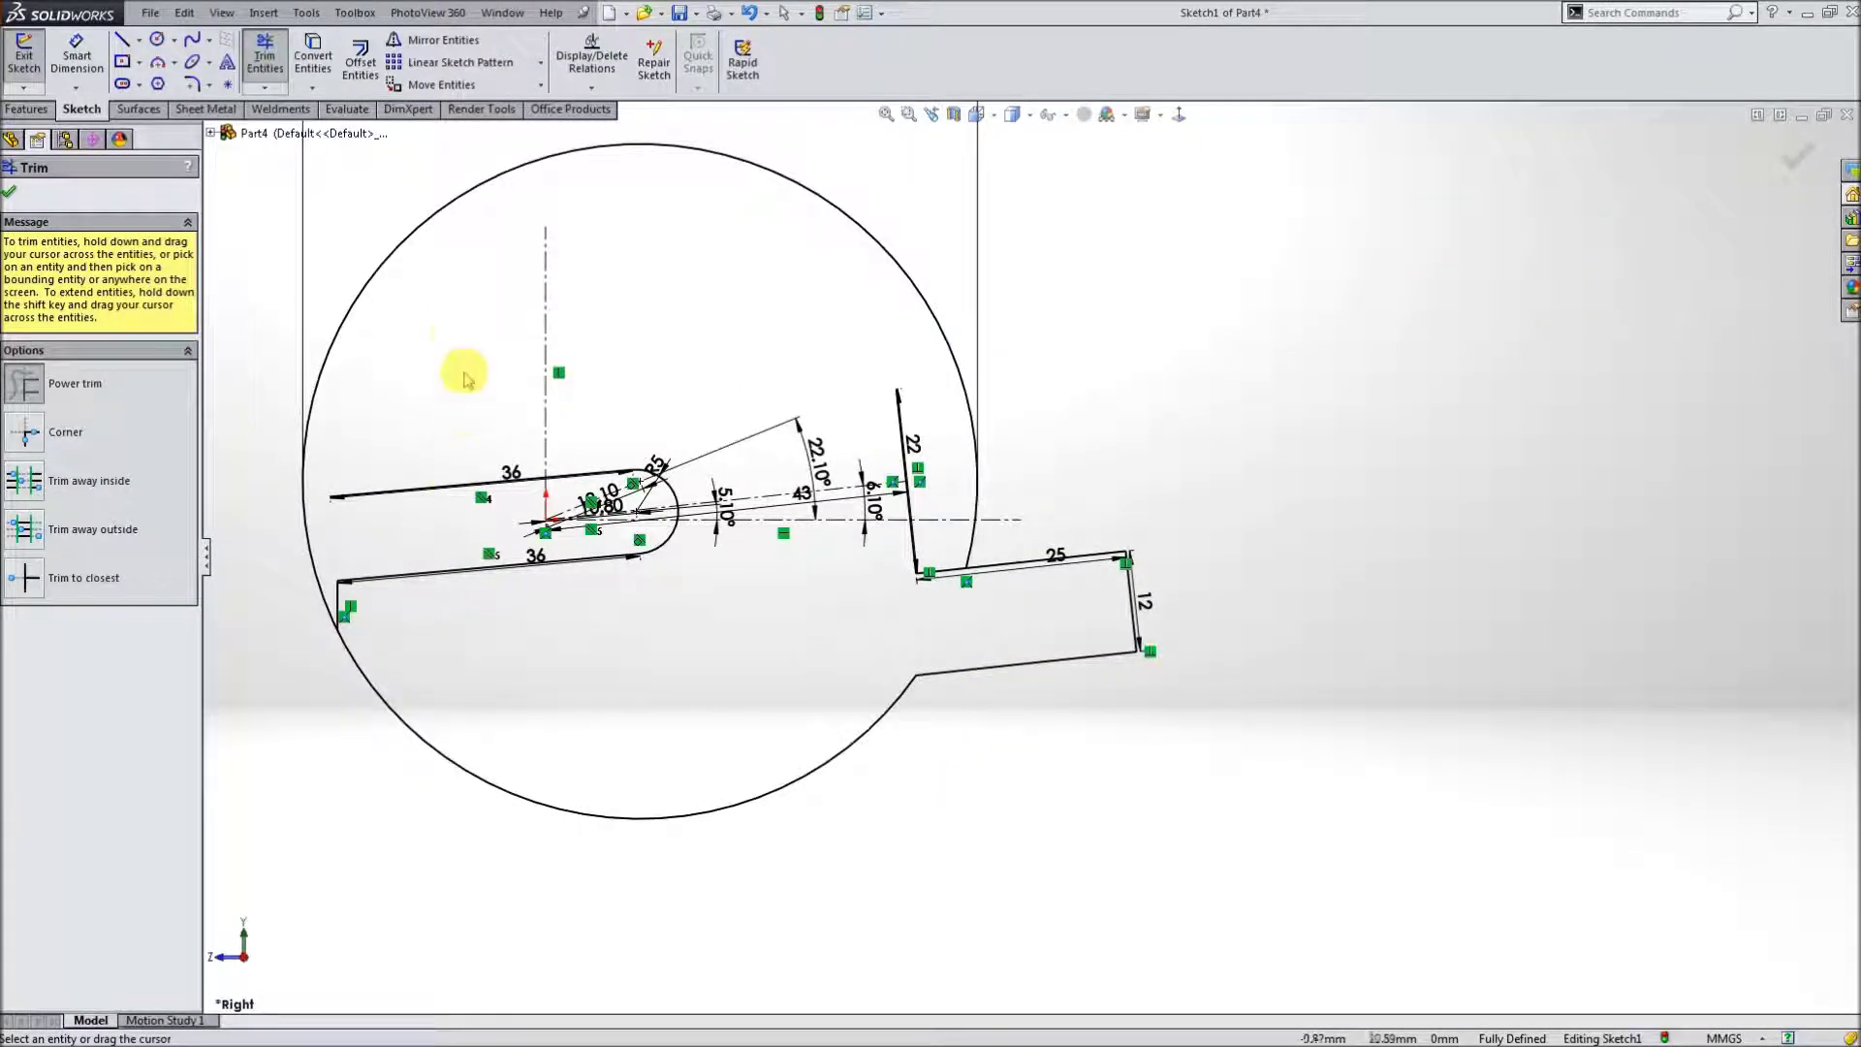
drag(455, 305, 446, 189)
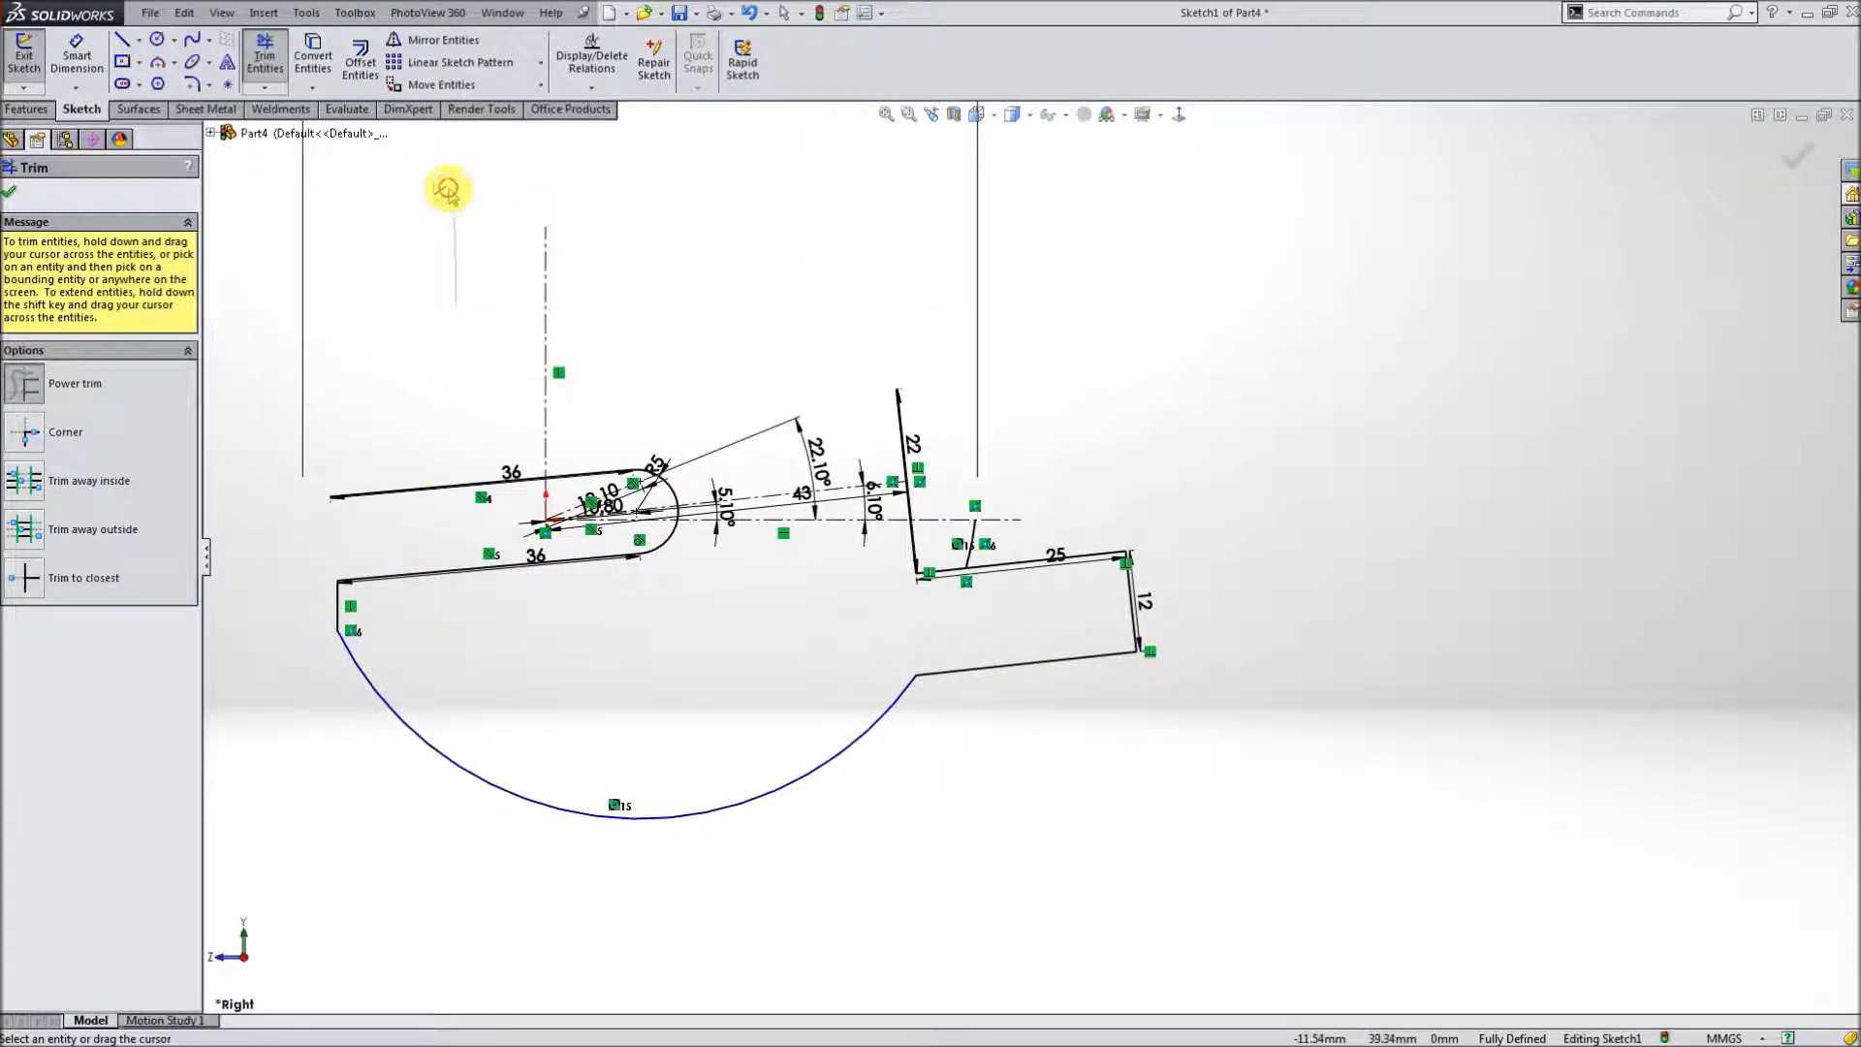
click(9, 194)
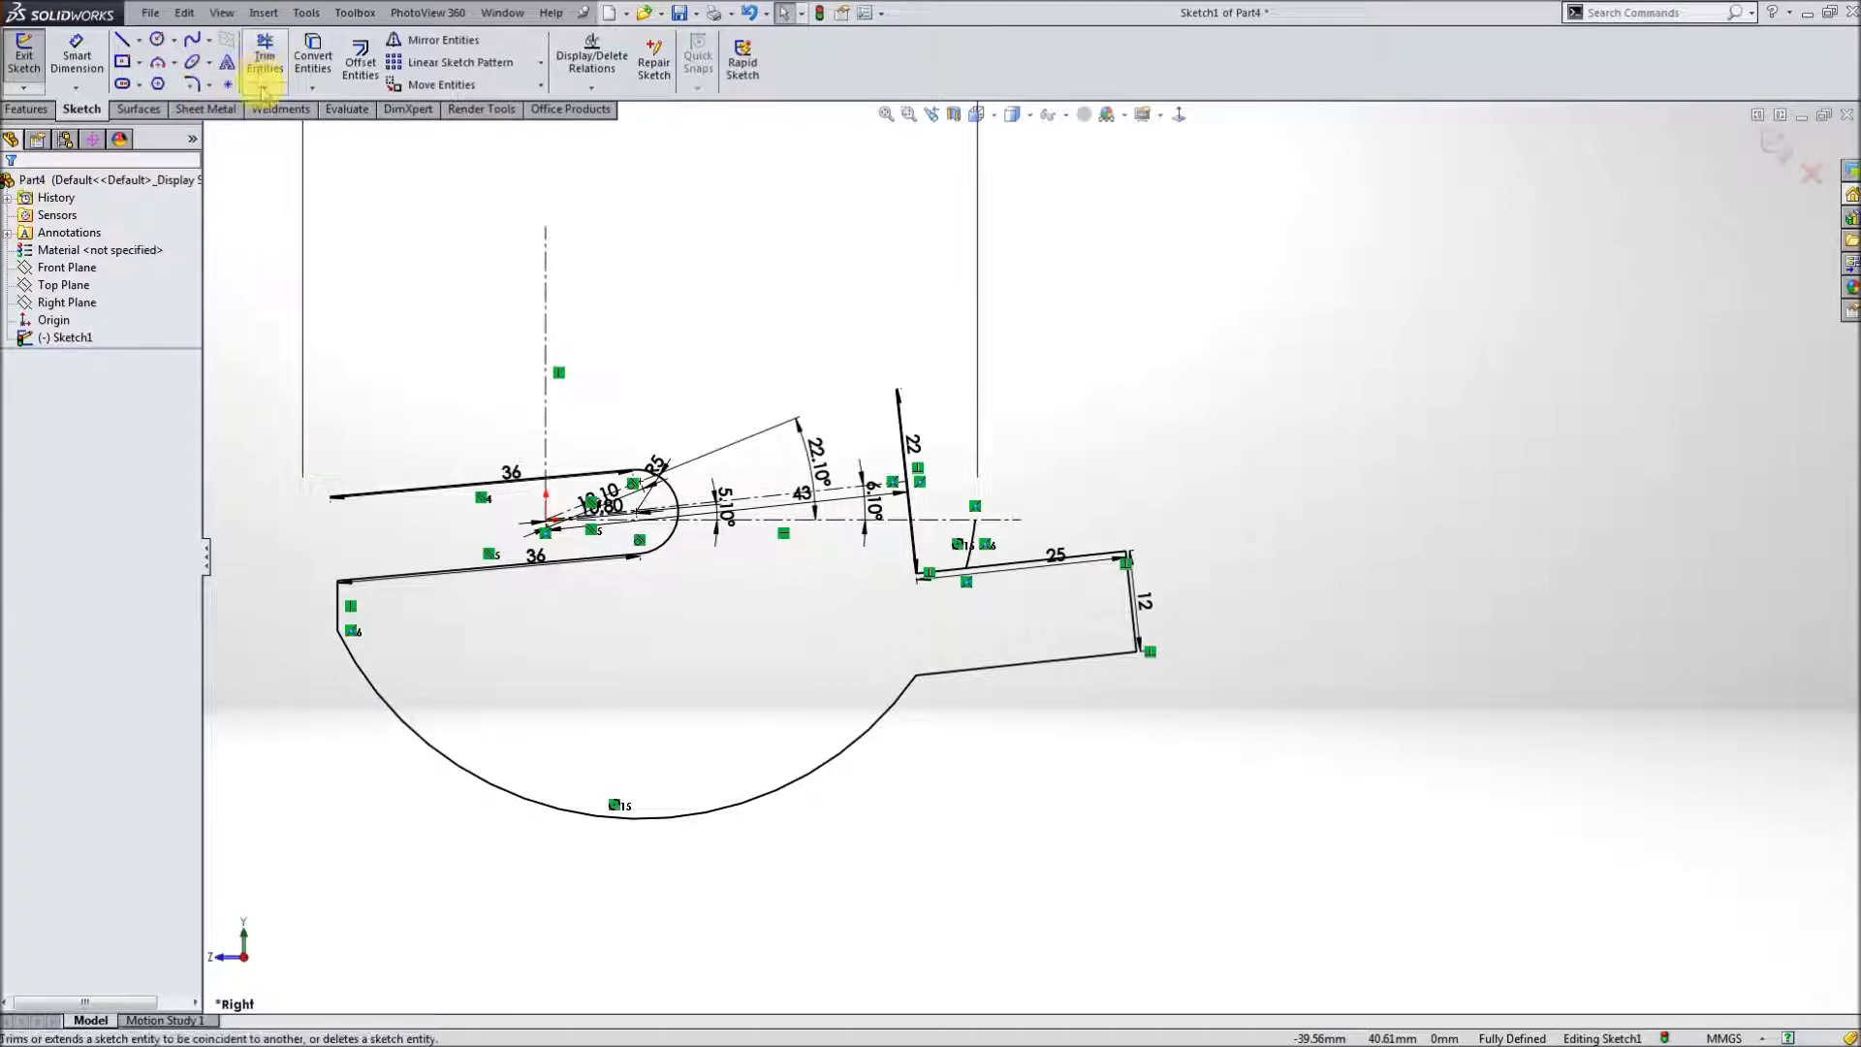
click(122, 40)
- Draw a line from the top of the 22 line, perpendicular to it
click(896, 389)
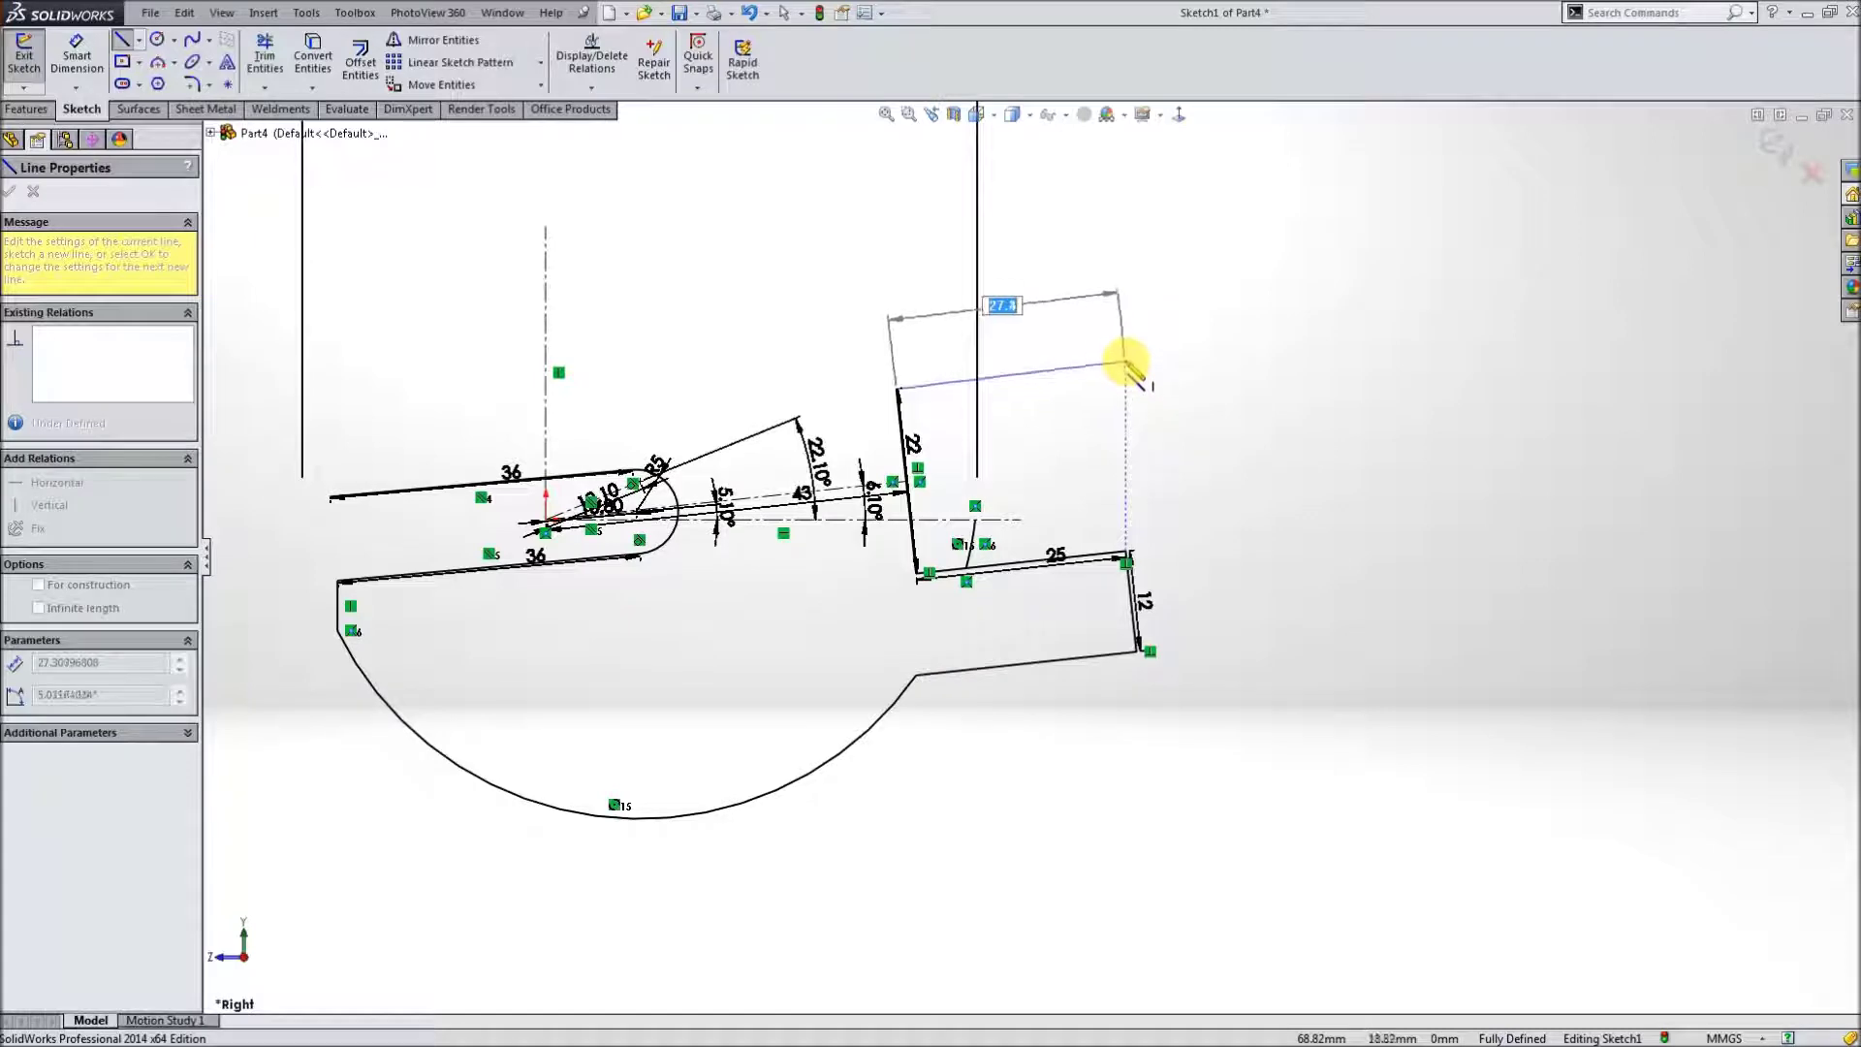
click(1207, 339)
key(Escape)
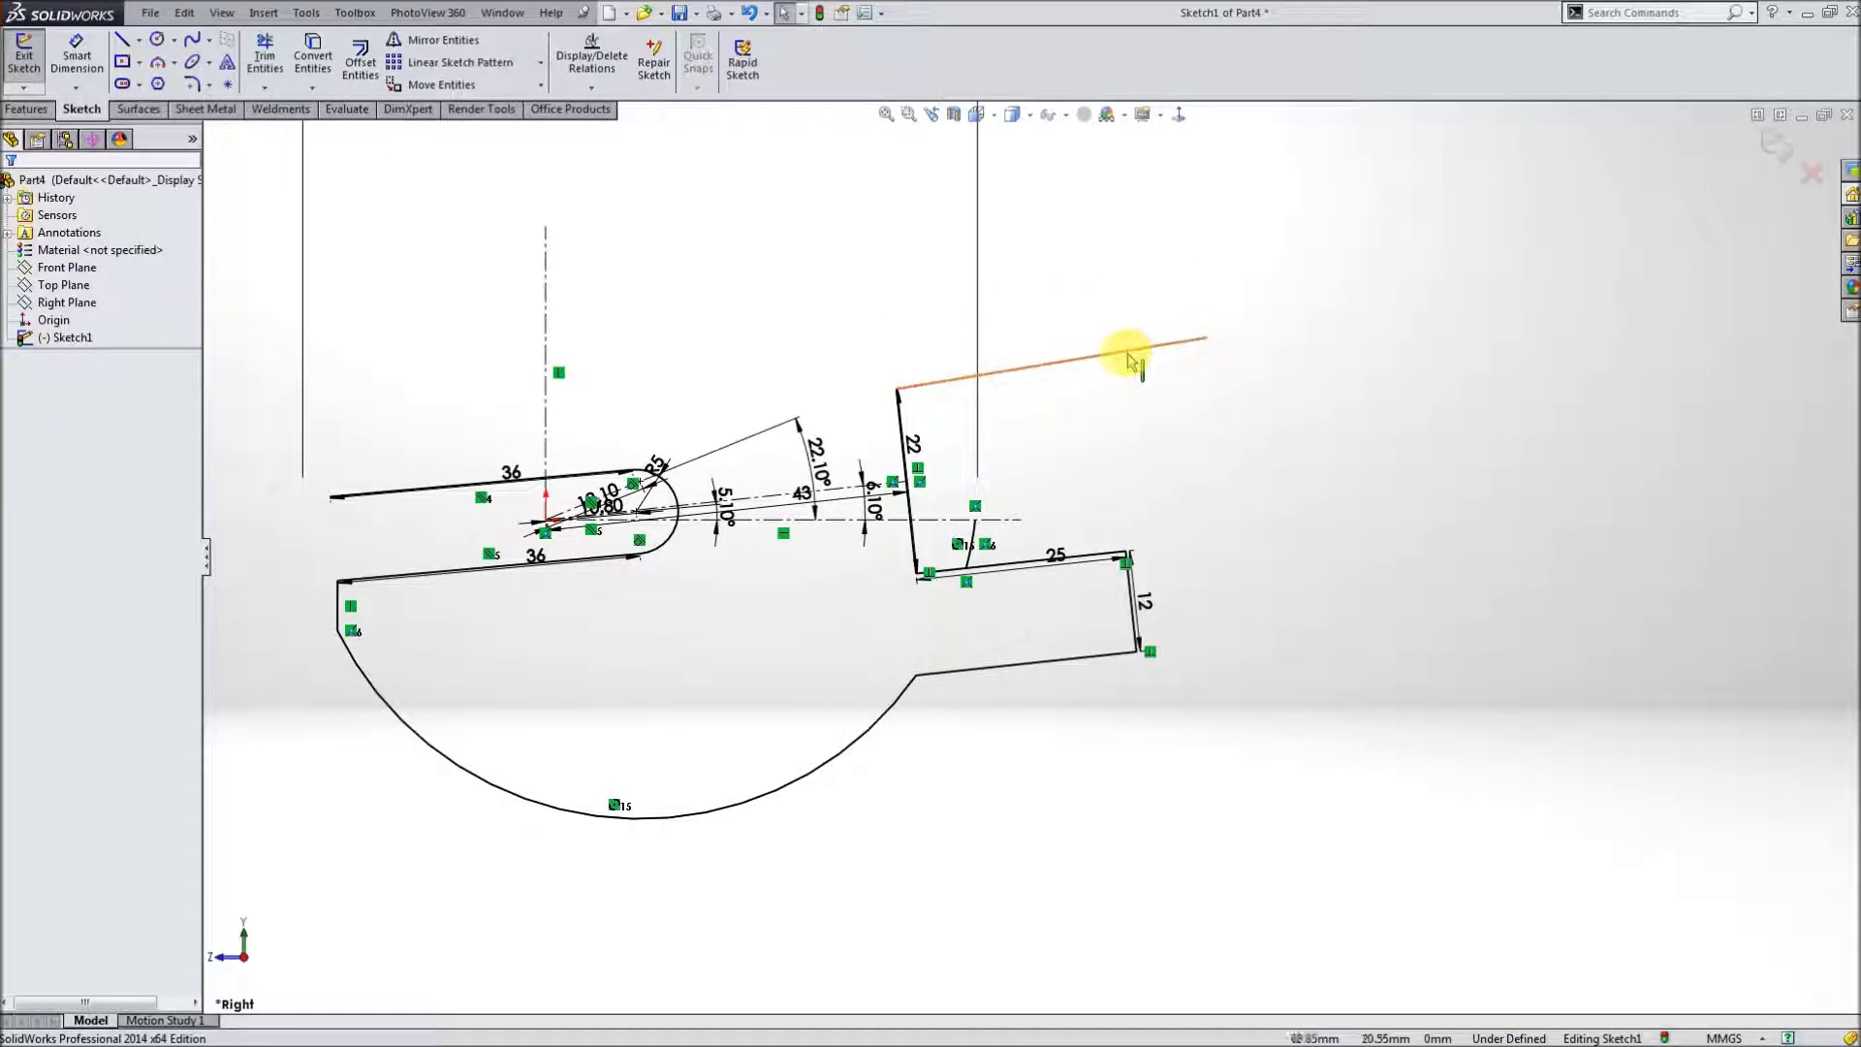
click(1124, 352)
scroll(902, 417, down, 2)
scroll(933, 438, down, 4)
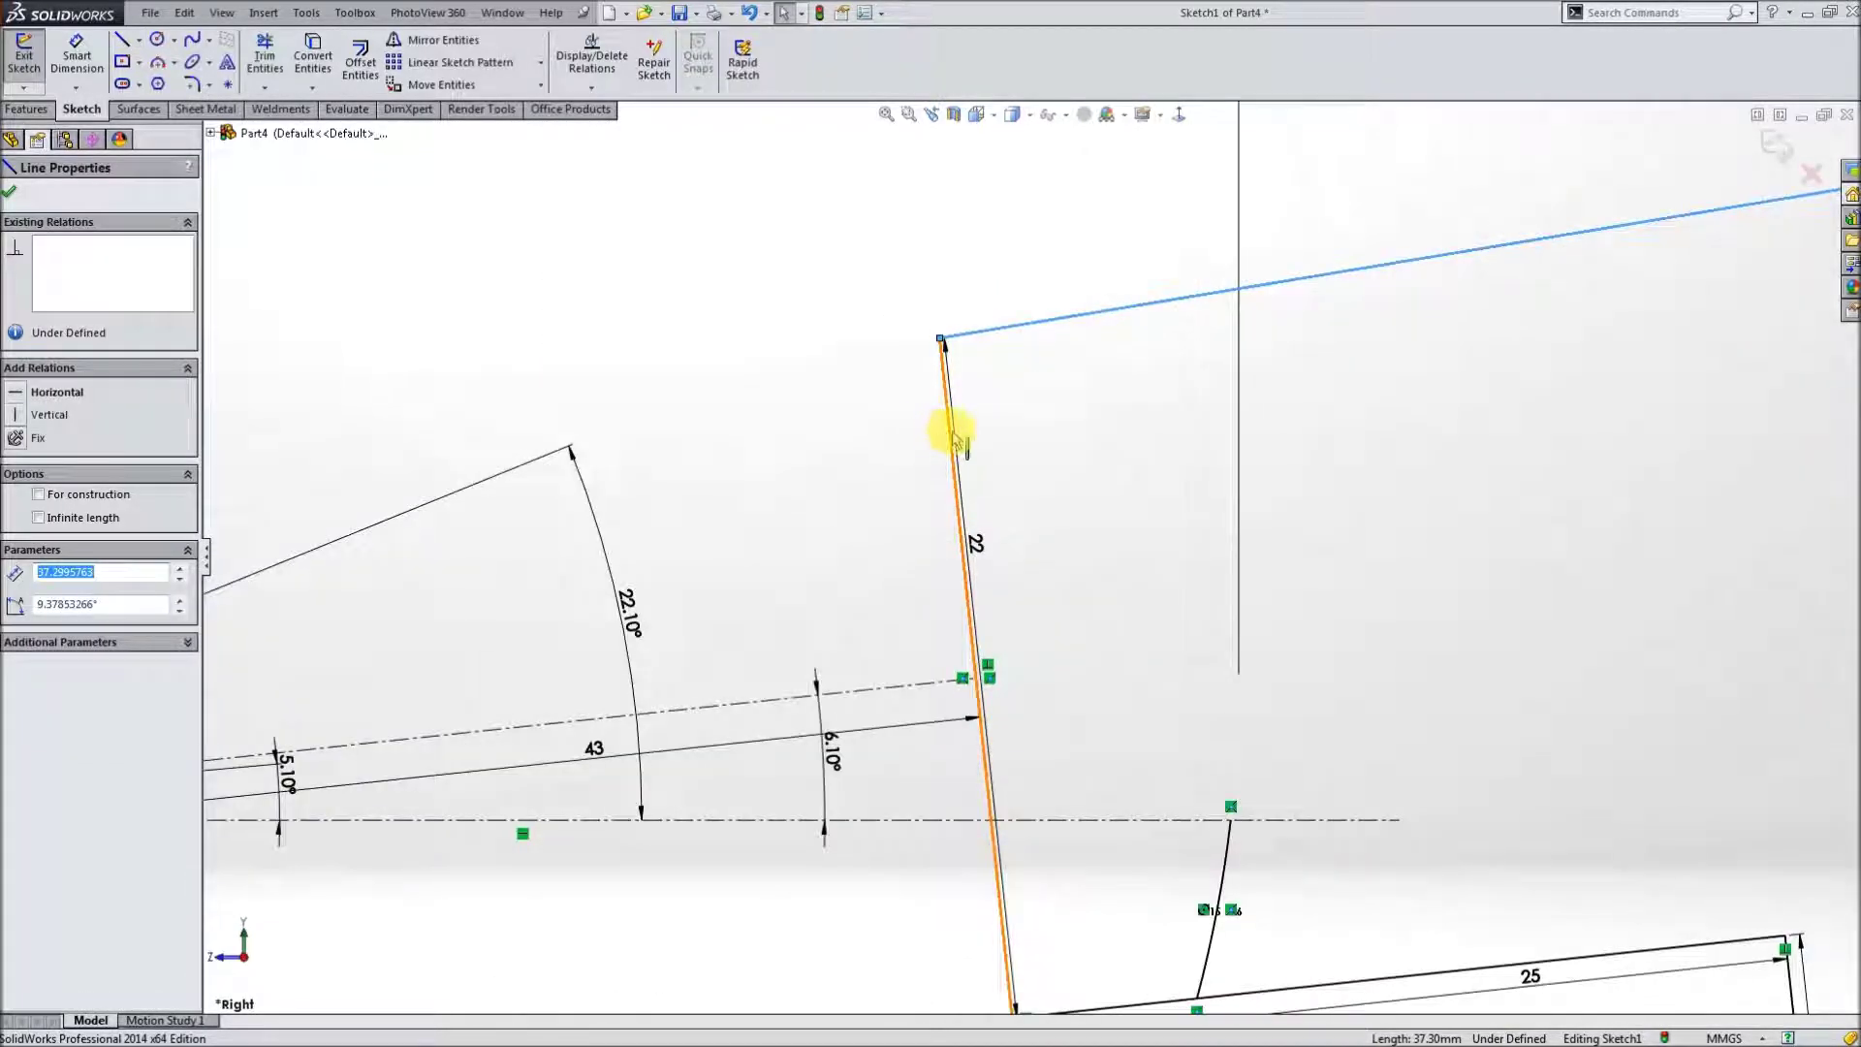
ctrl+click(954, 441)
click(16, 574)
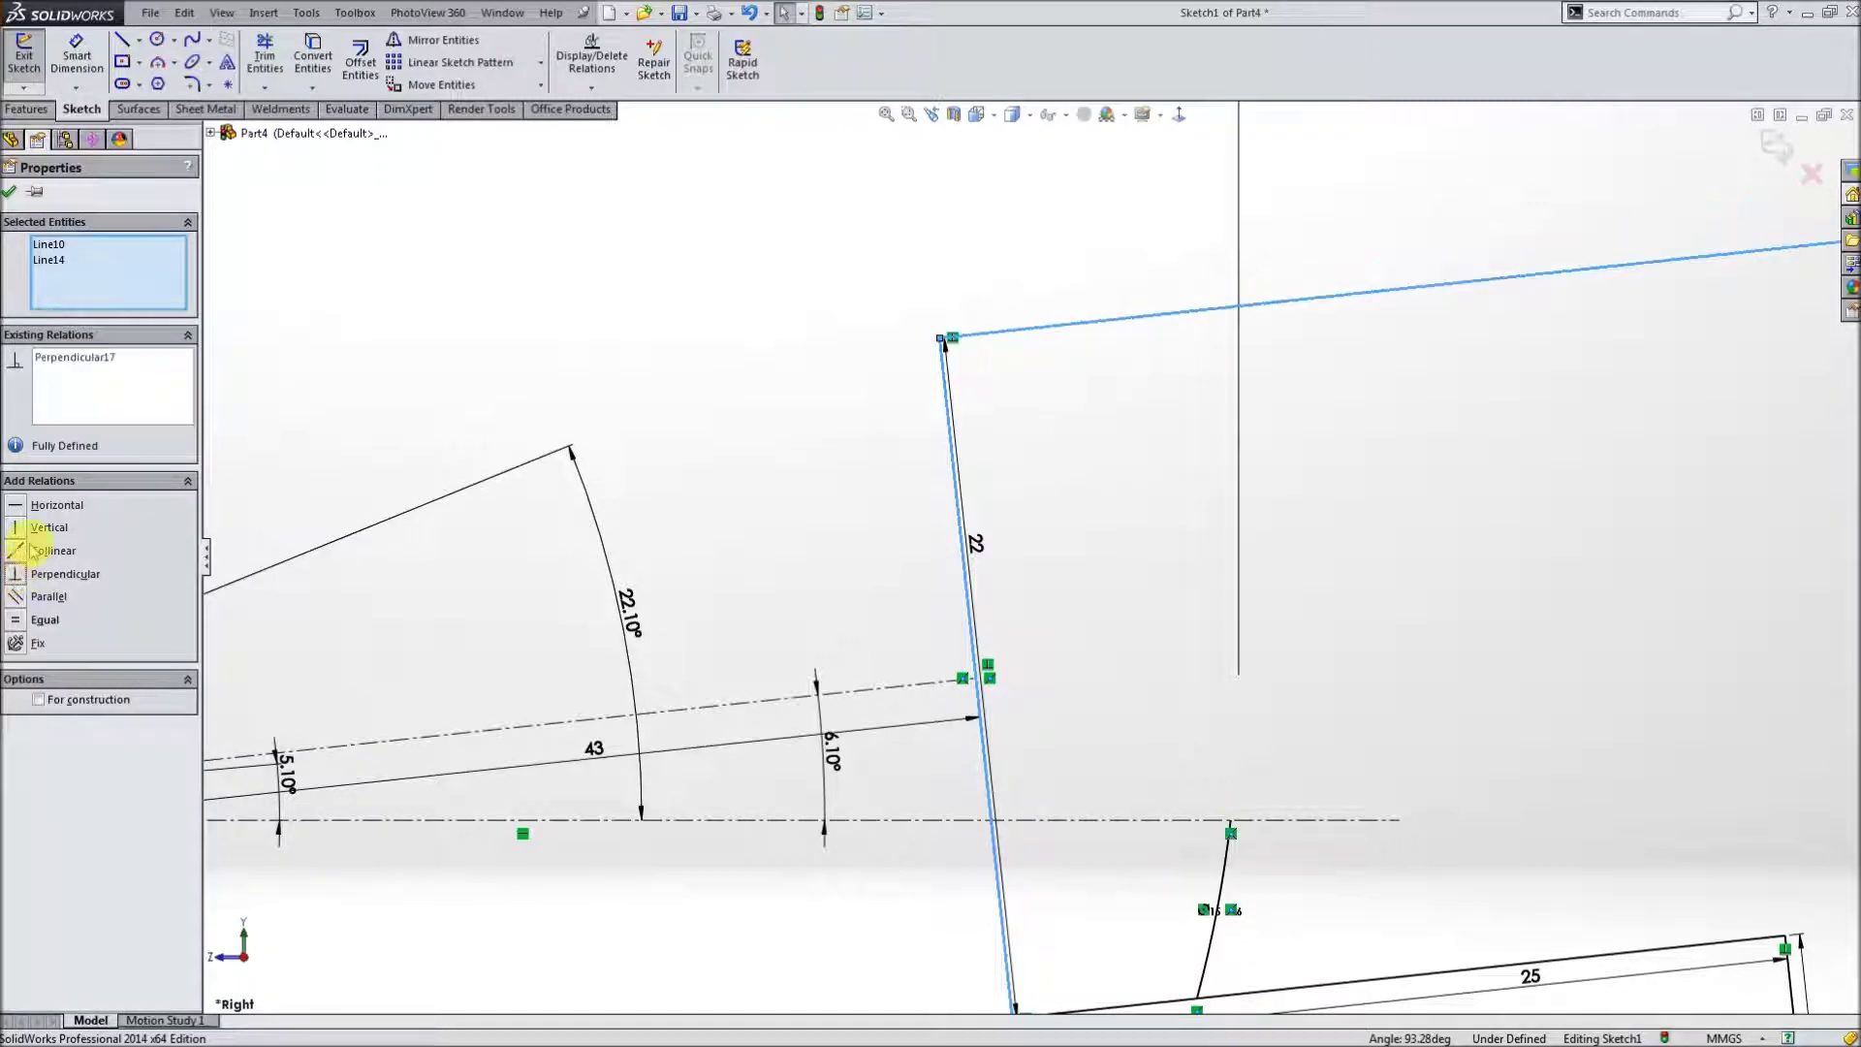
click(10, 196)
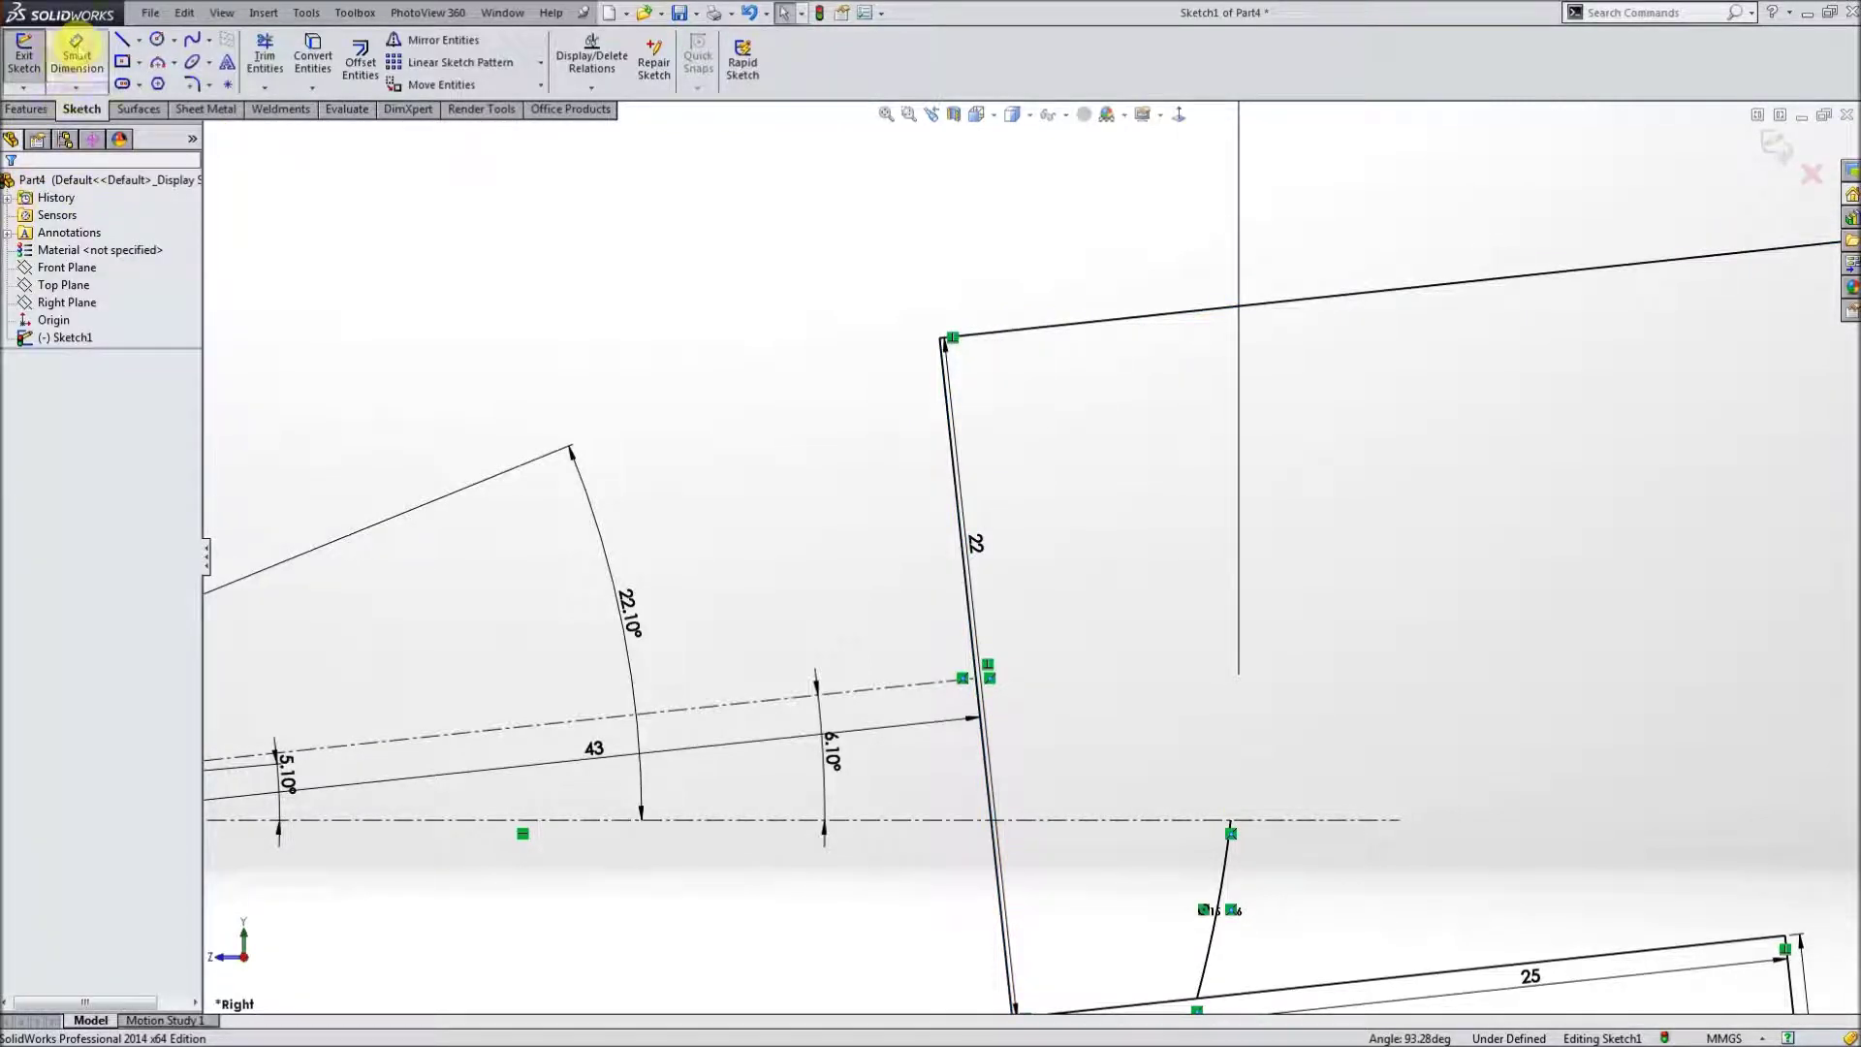
- Dimension the new top line to 26 mm and fit the sketch in view
click(76, 53)
scroll(1046, 523, up, 3)
click(1357, 417)
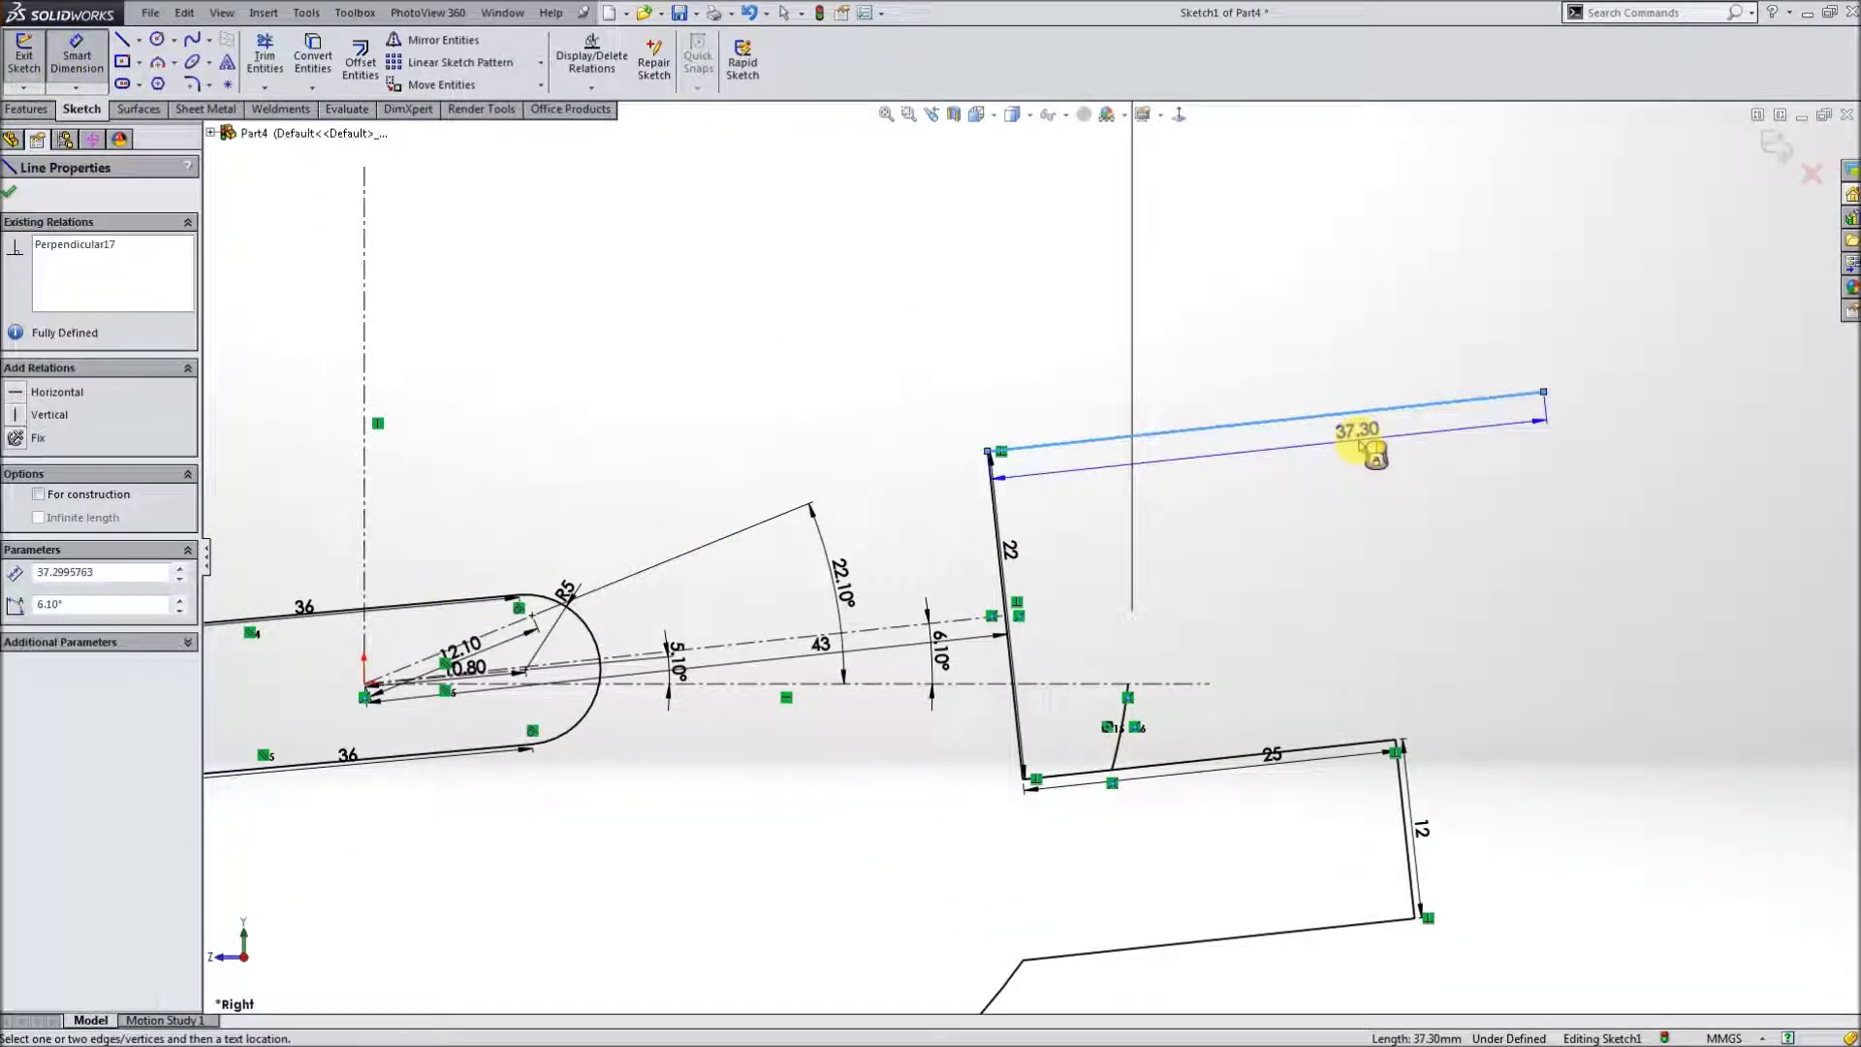
text(2)
key(Return)
text(26)
key(Return)
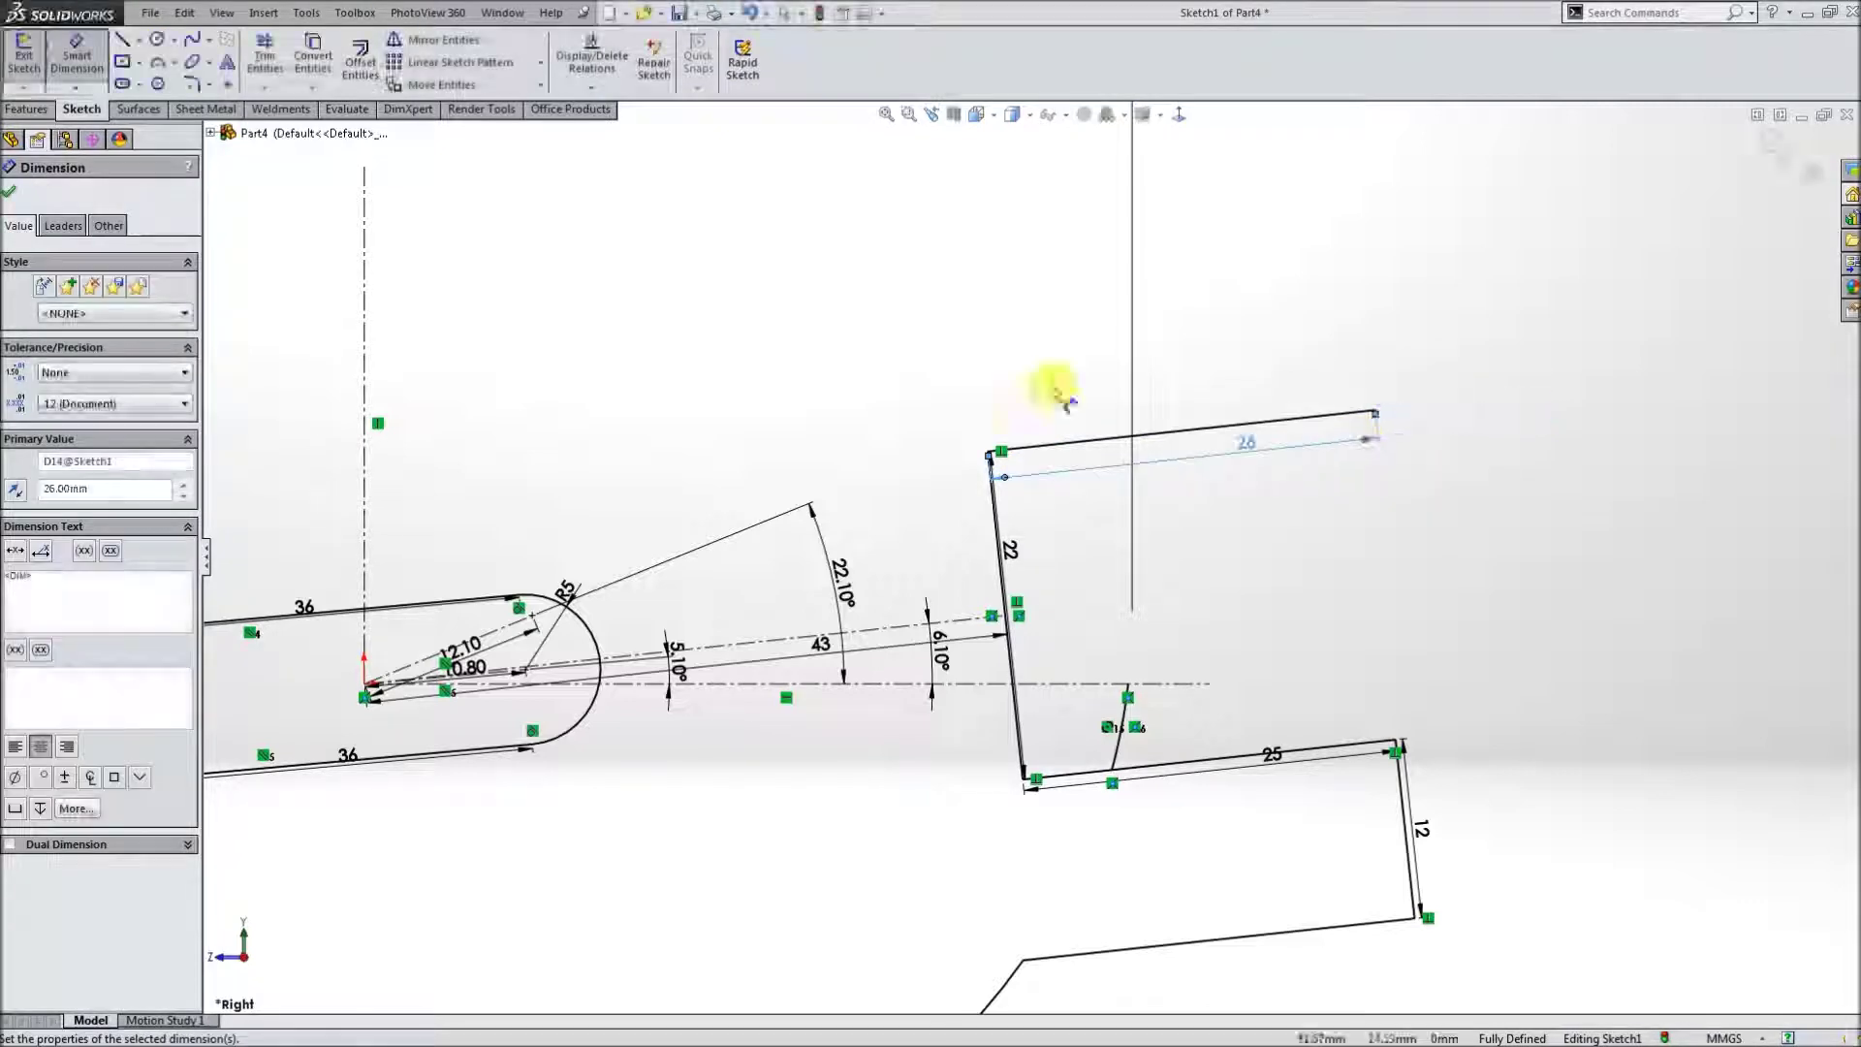
click(9, 191)
key(f)
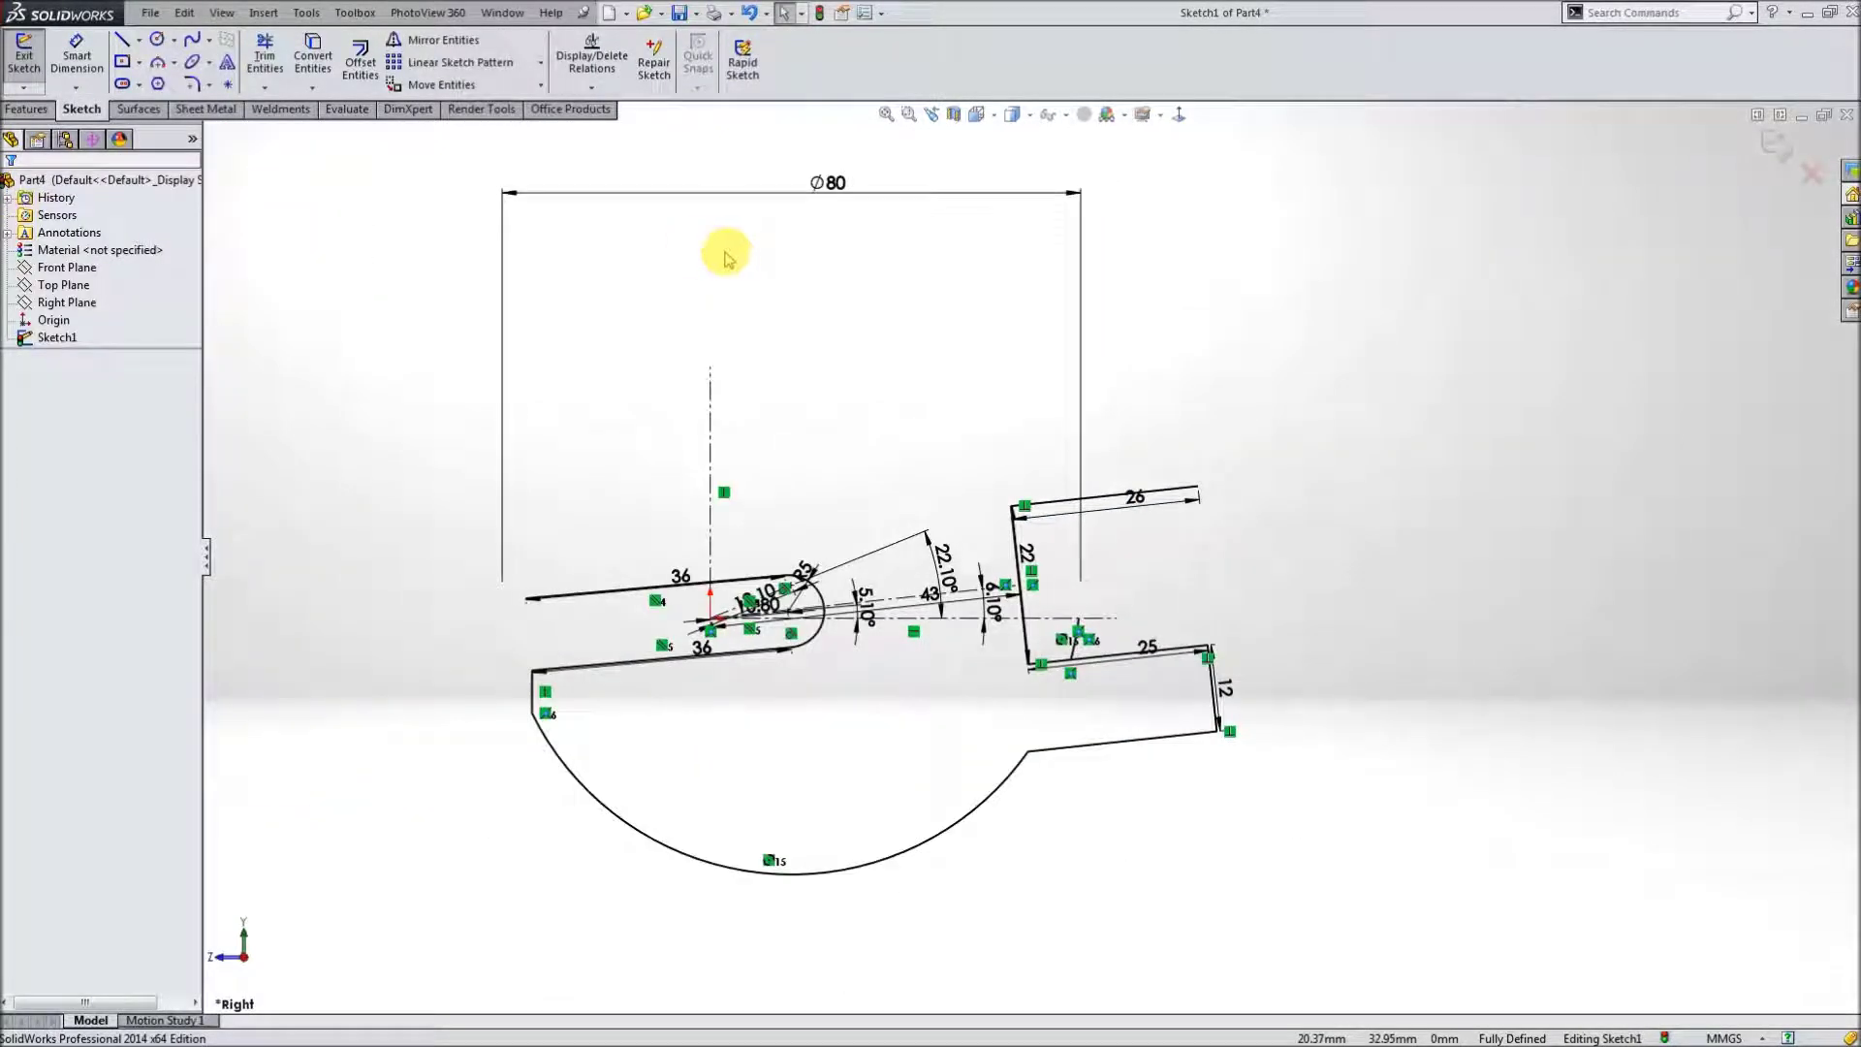
click(138, 40)
click(136, 82)
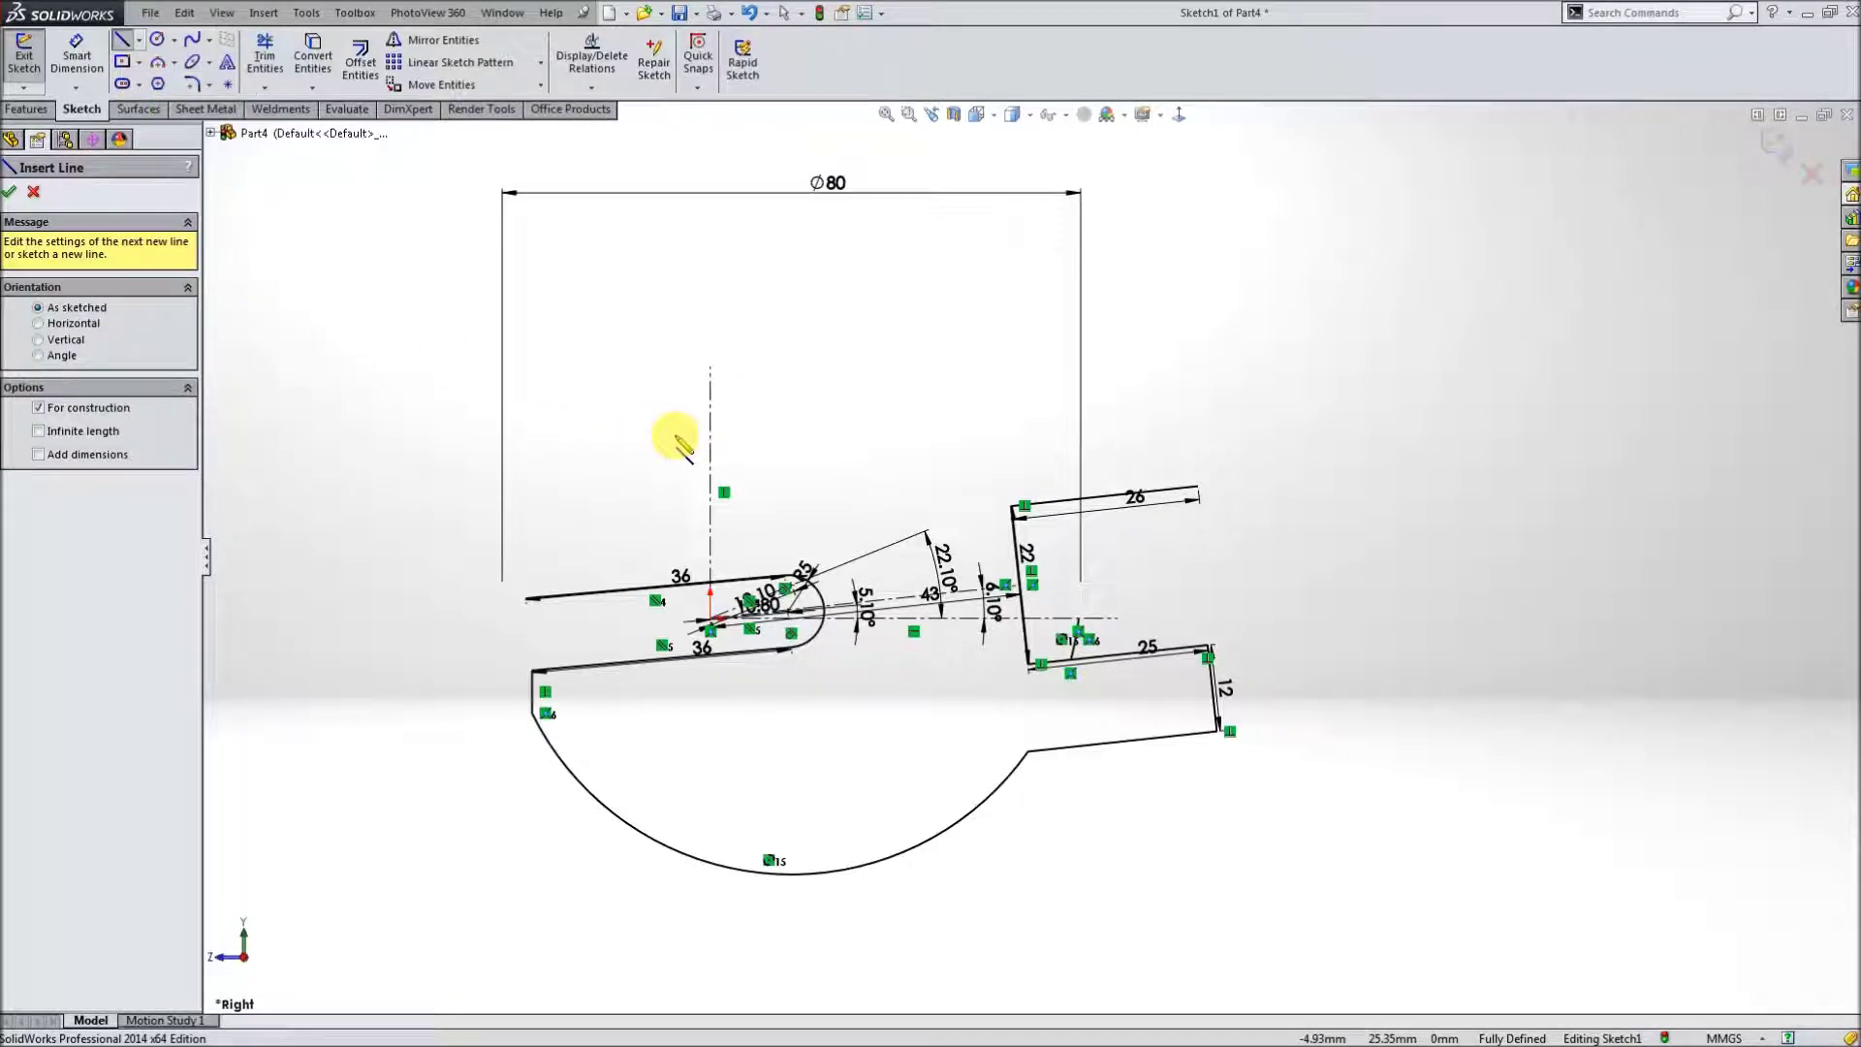
- Draw a horizontal centerline left from the origin, then an angled centerline up-right
scroll(717, 620, down, 2)
scroll(775, 620, down, 4)
scroll(843, 581, down, 3)
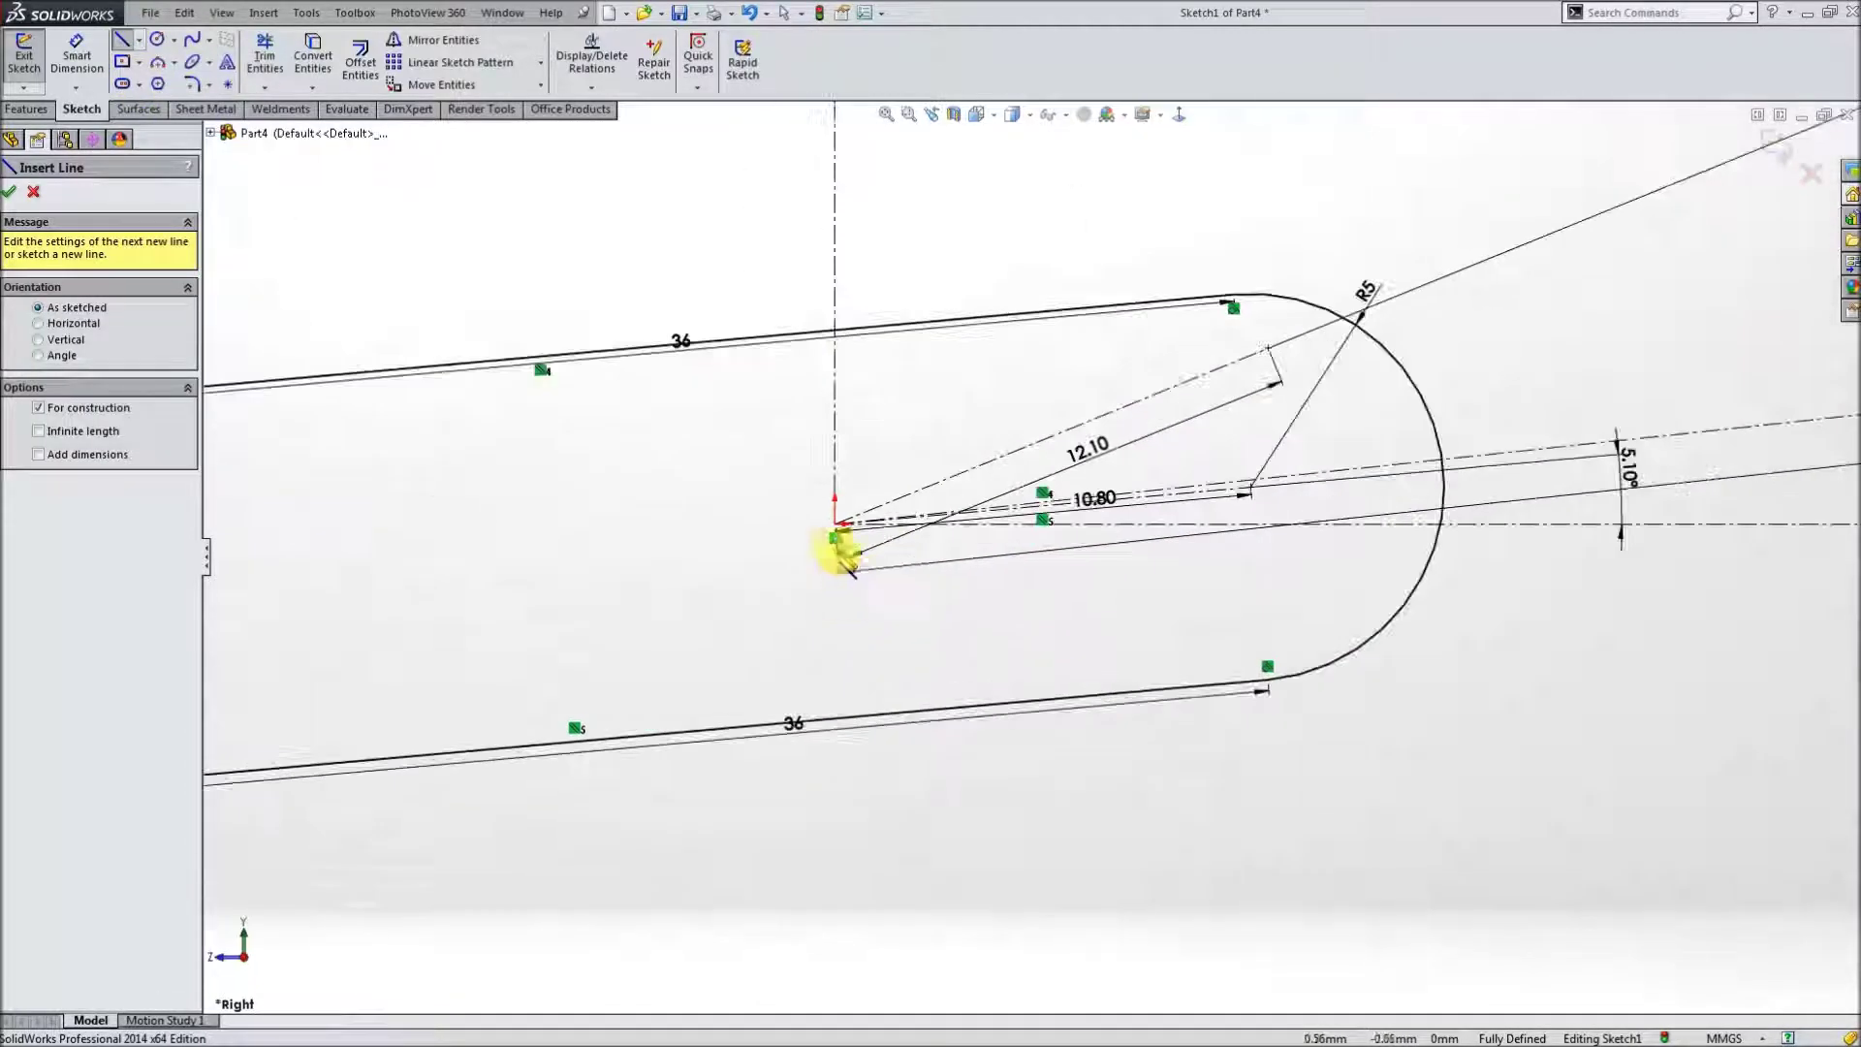
click(834, 524)
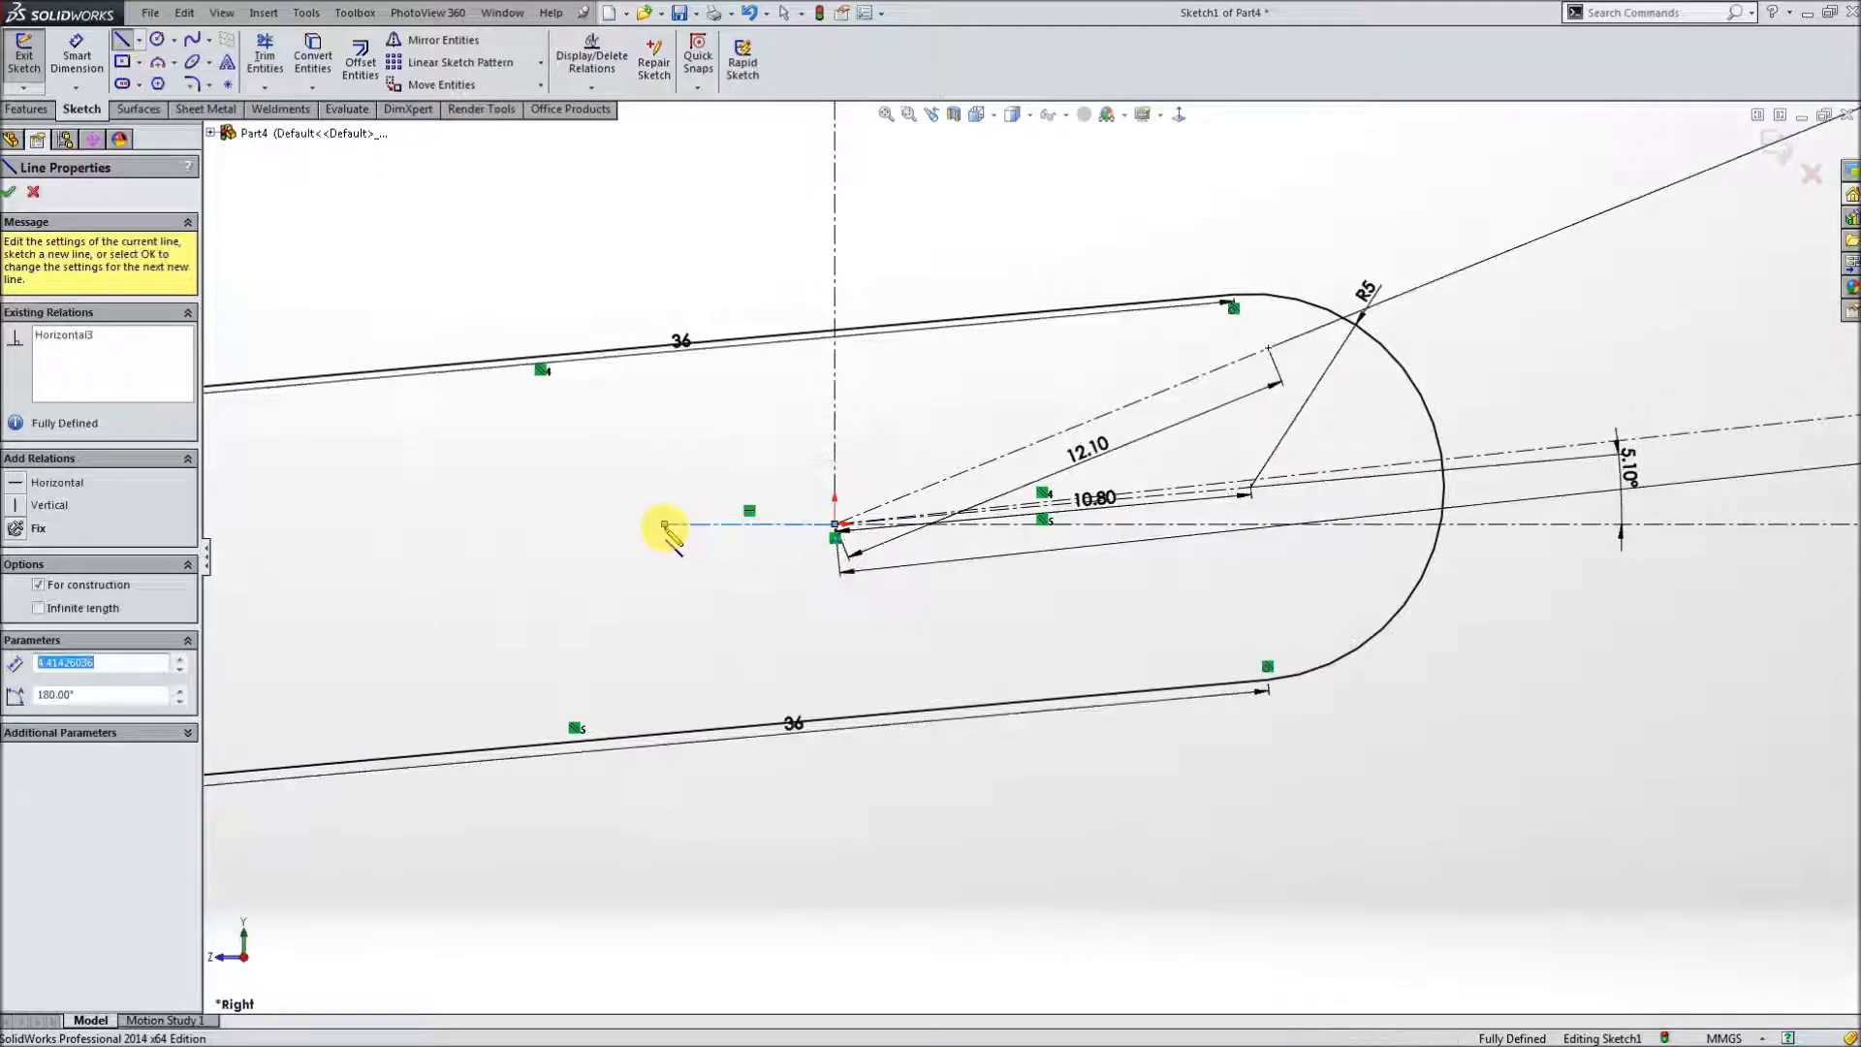
click(665, 524)
scroll(1033, 555, up, 3)
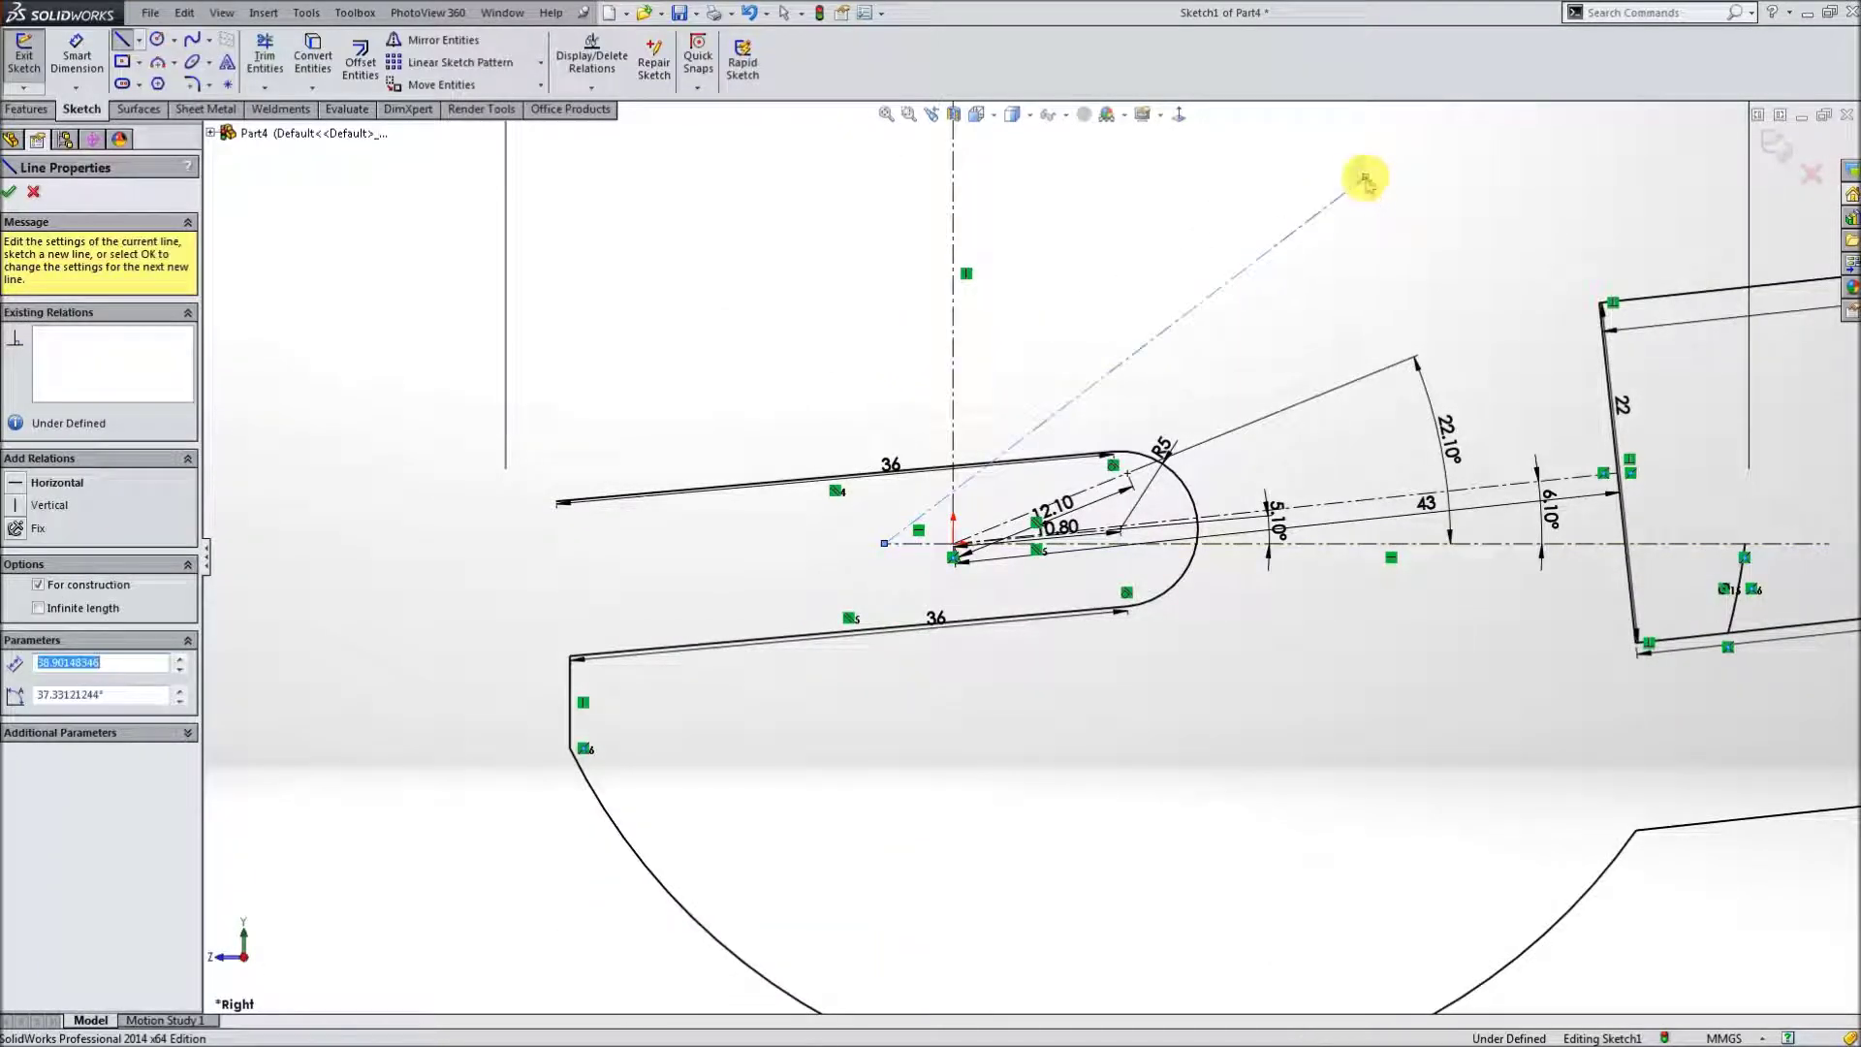
click(1363, 178)
key(Escape)
- Dimension the horizontal centerline to 7.80 mm and the angle between centerlines to 35.10°
click(97, 66)
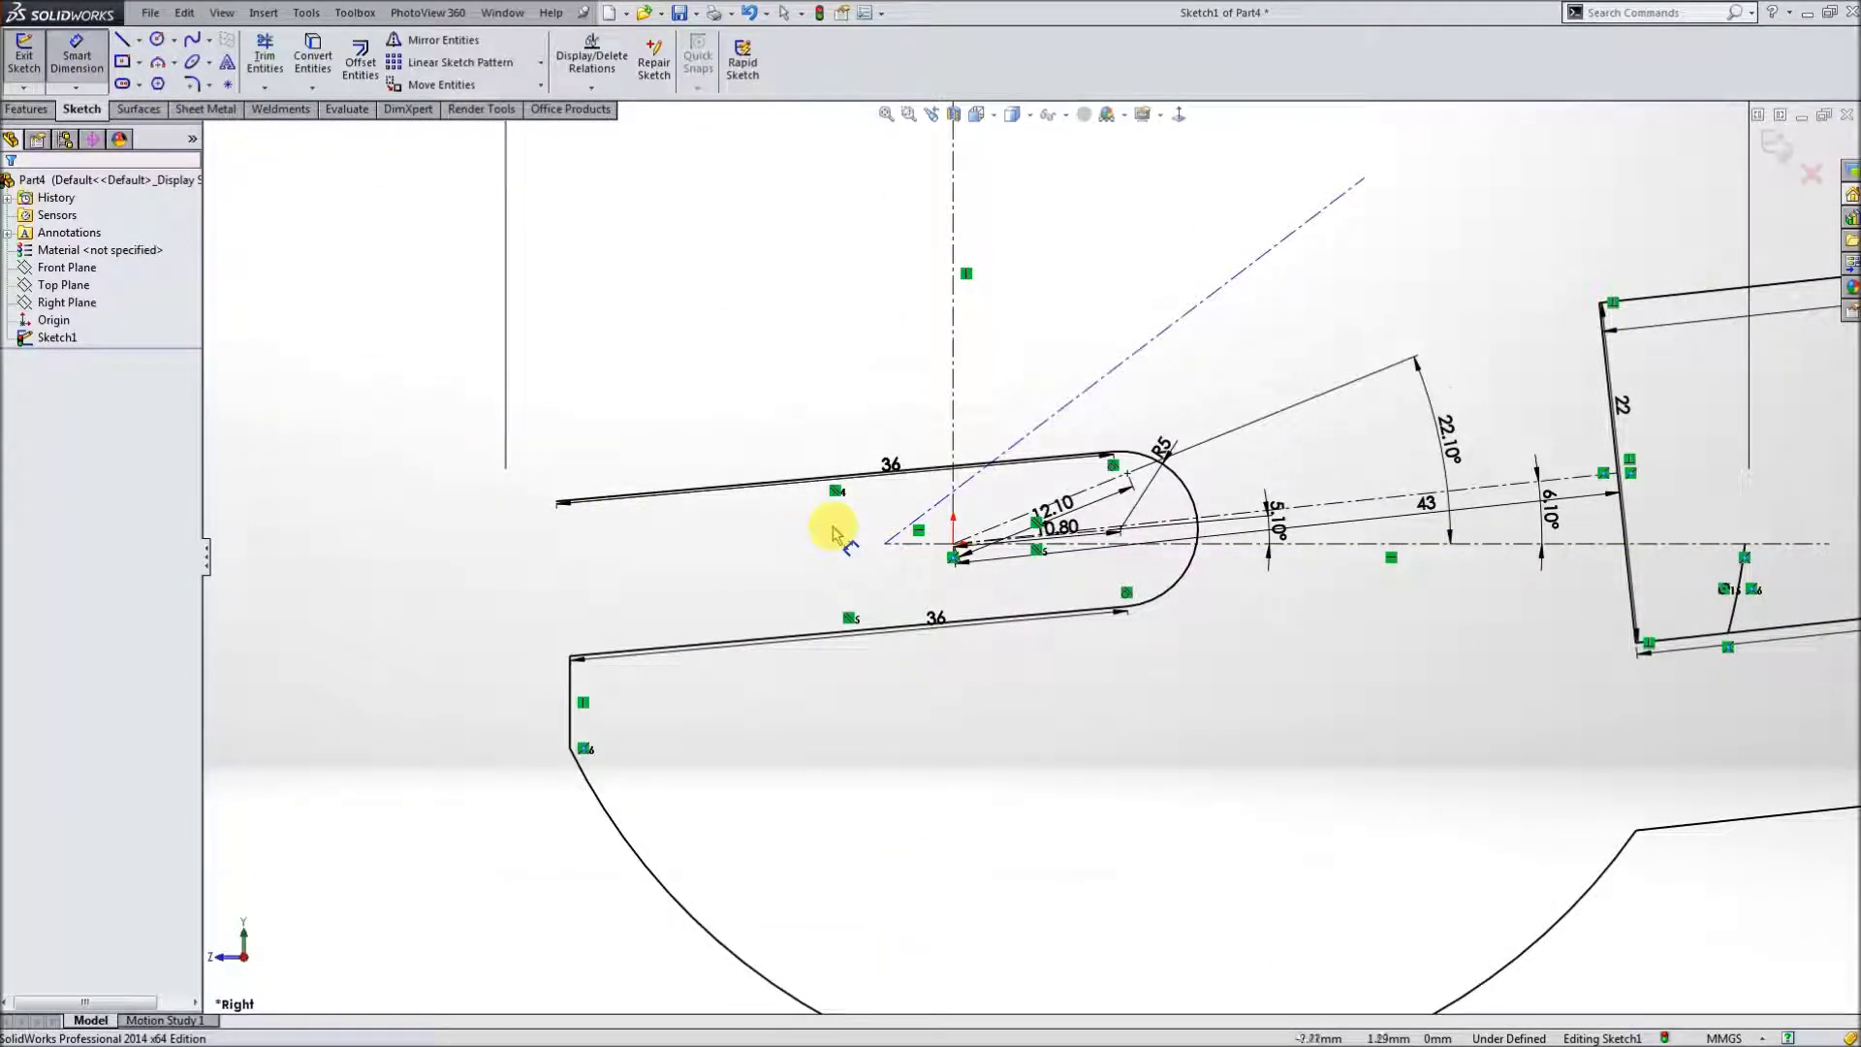
scroll(824, 518, down, 3)
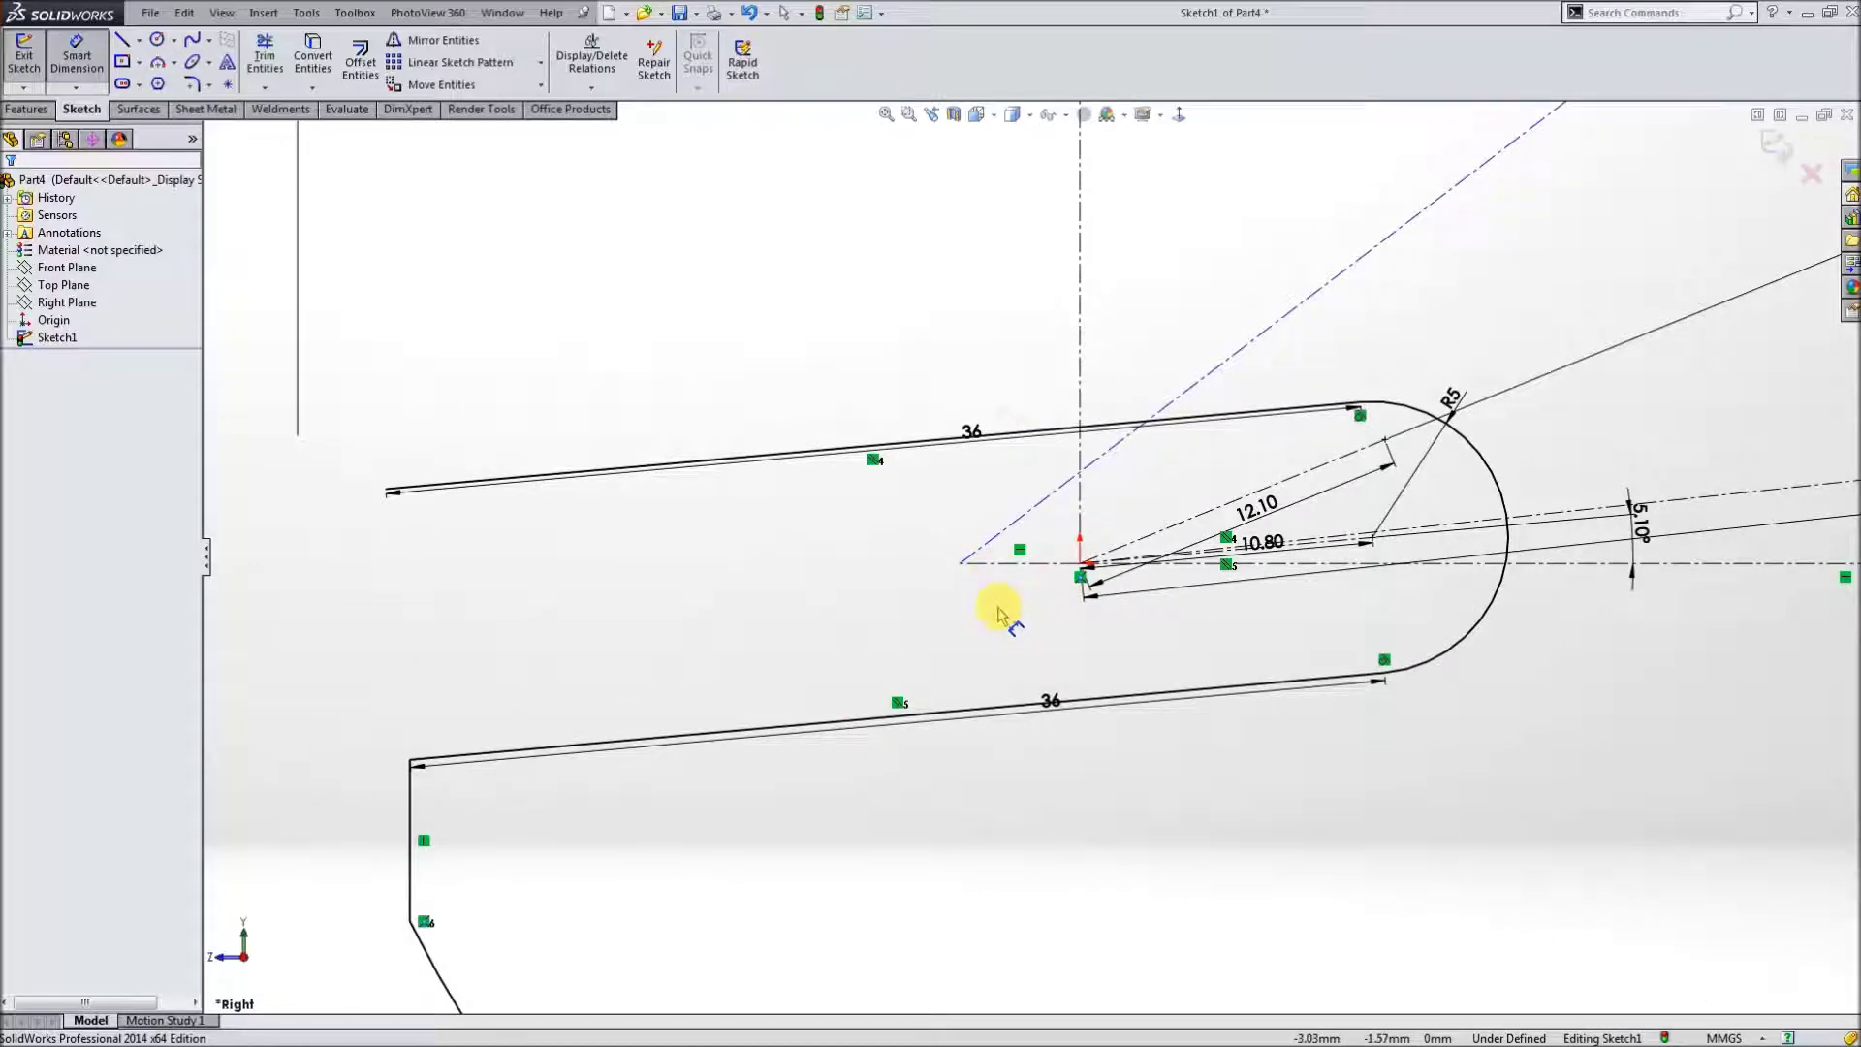
click(1033, 568)
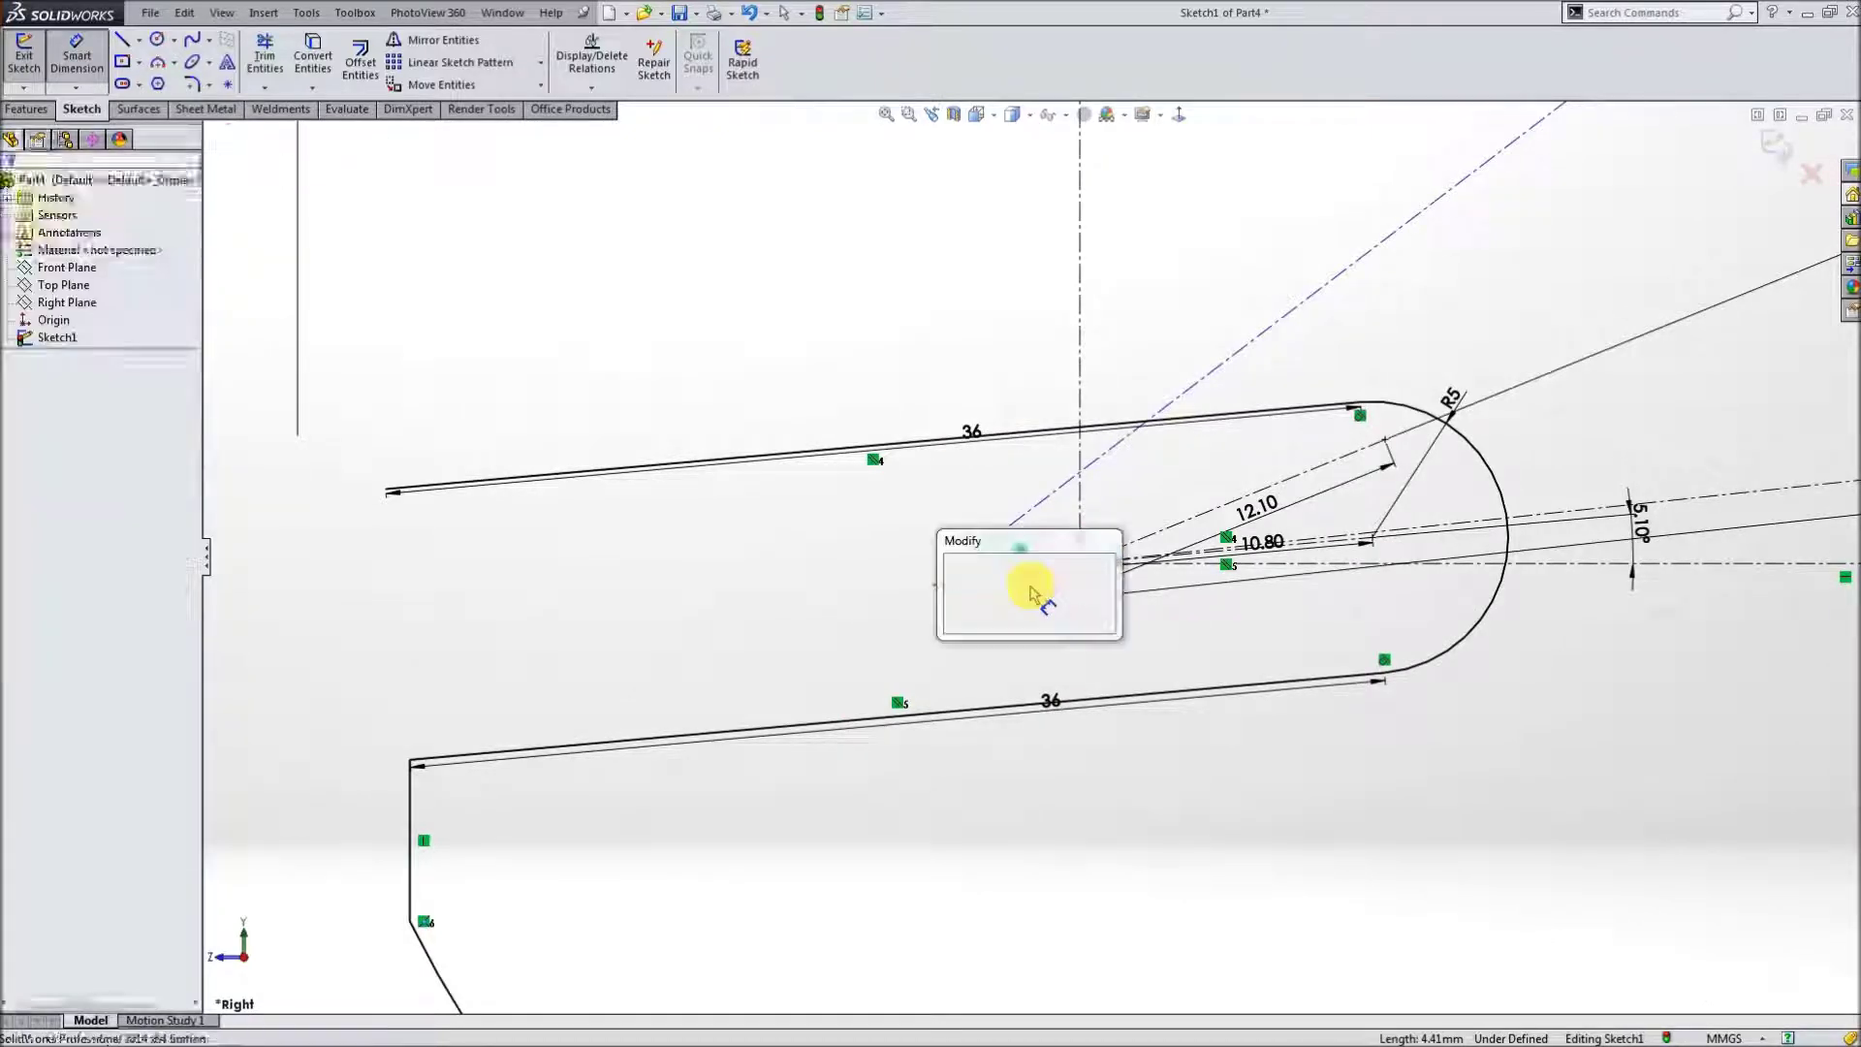
text(7.8)
key(Return)
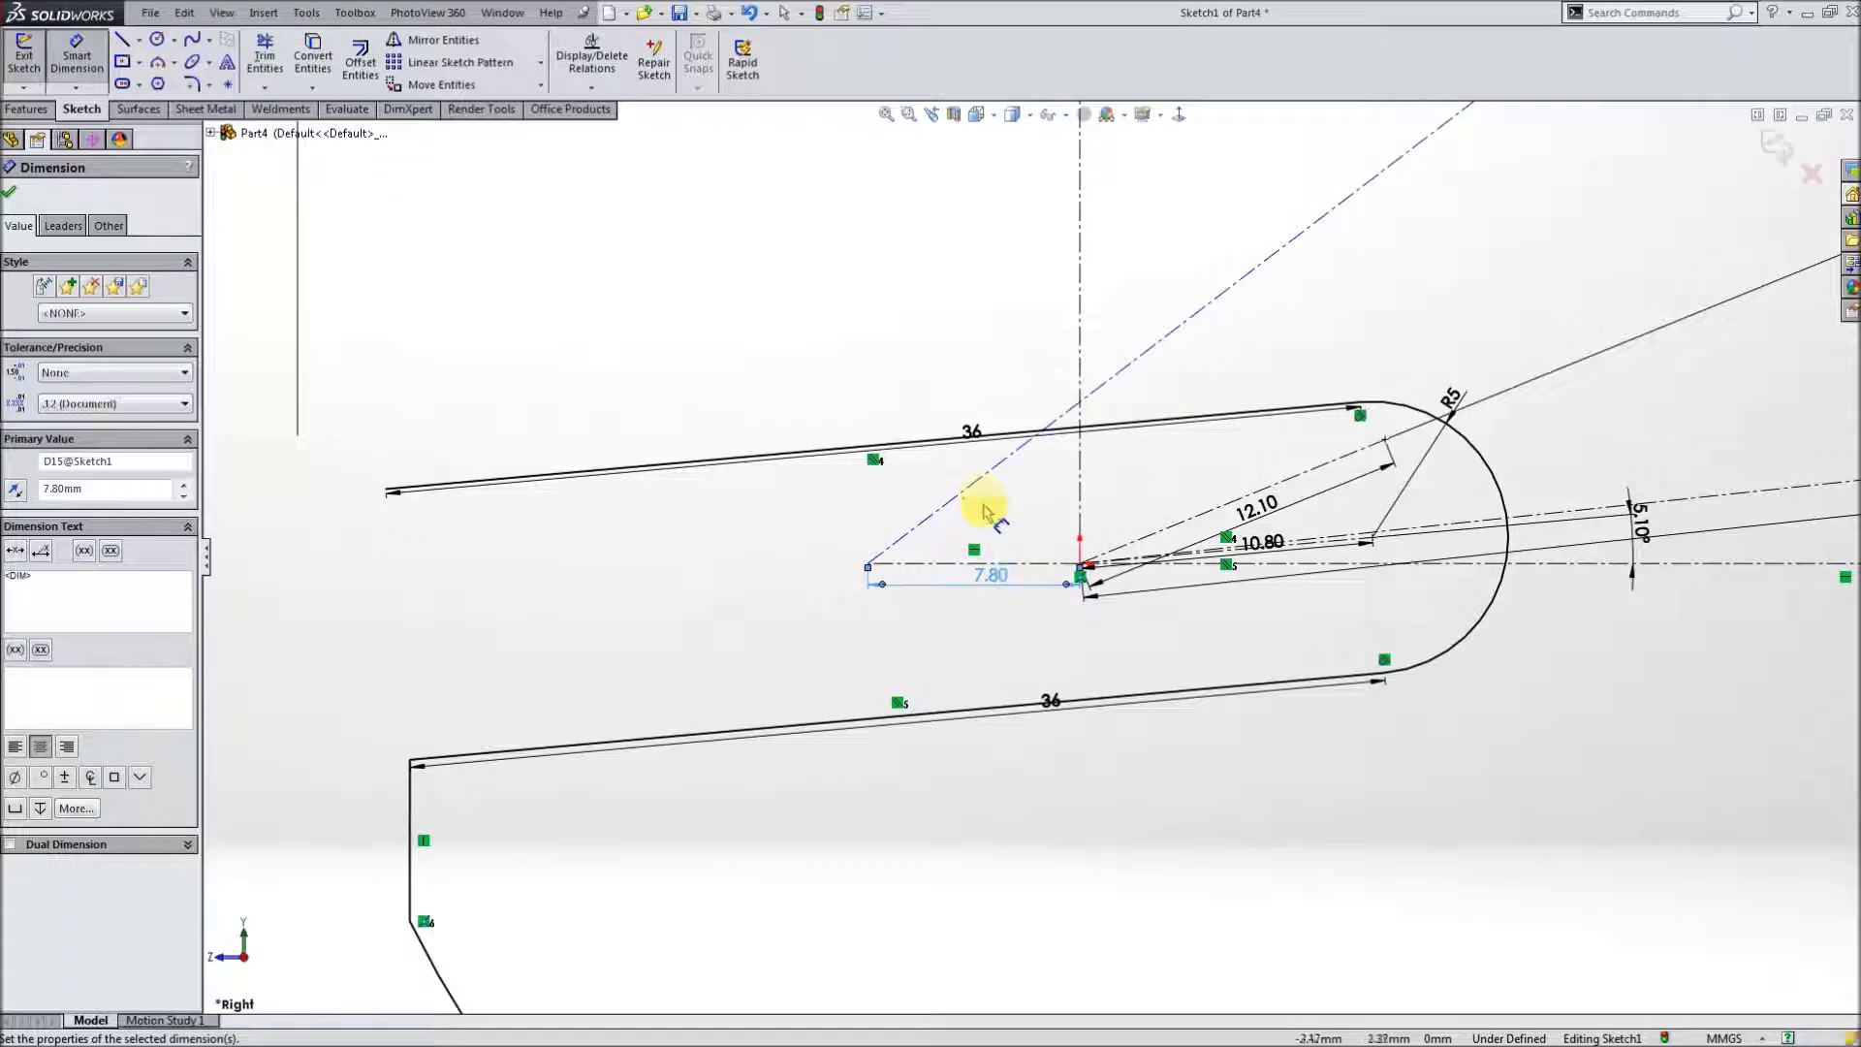
click(979, 485)
click(1033, 566)
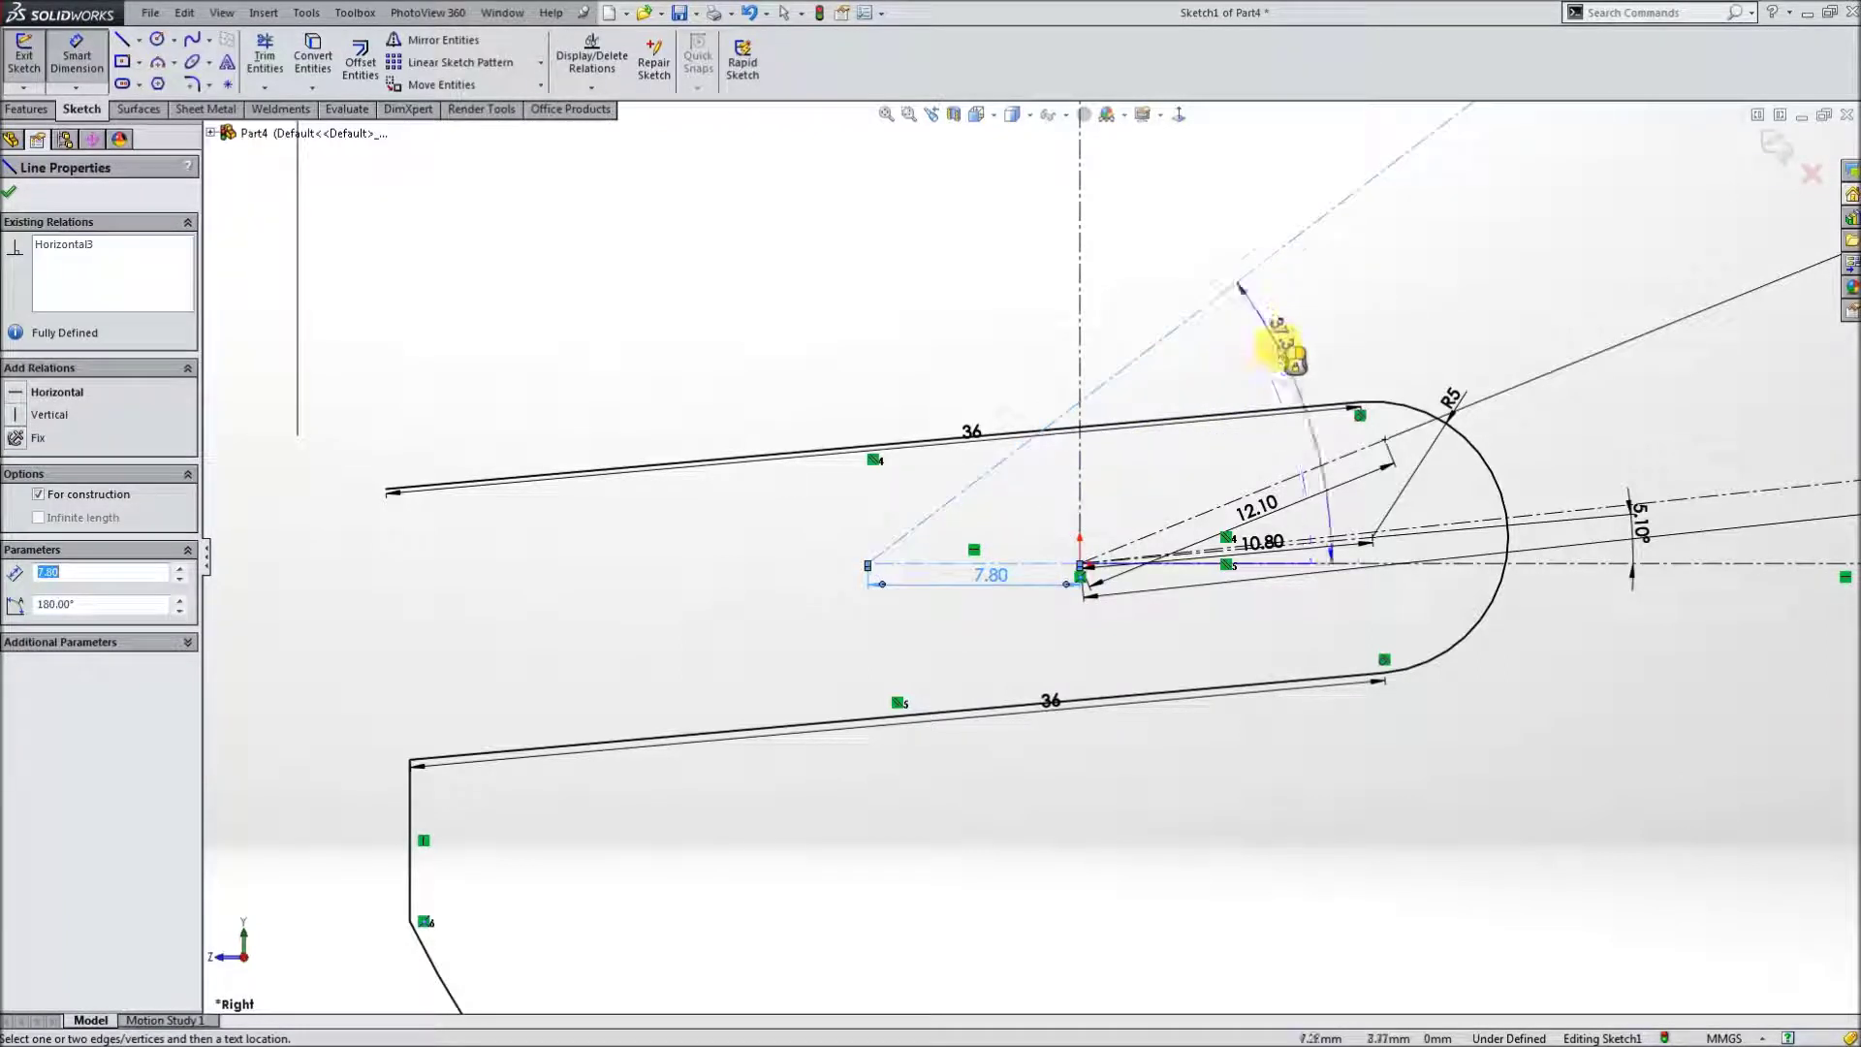
click(1310, 339)
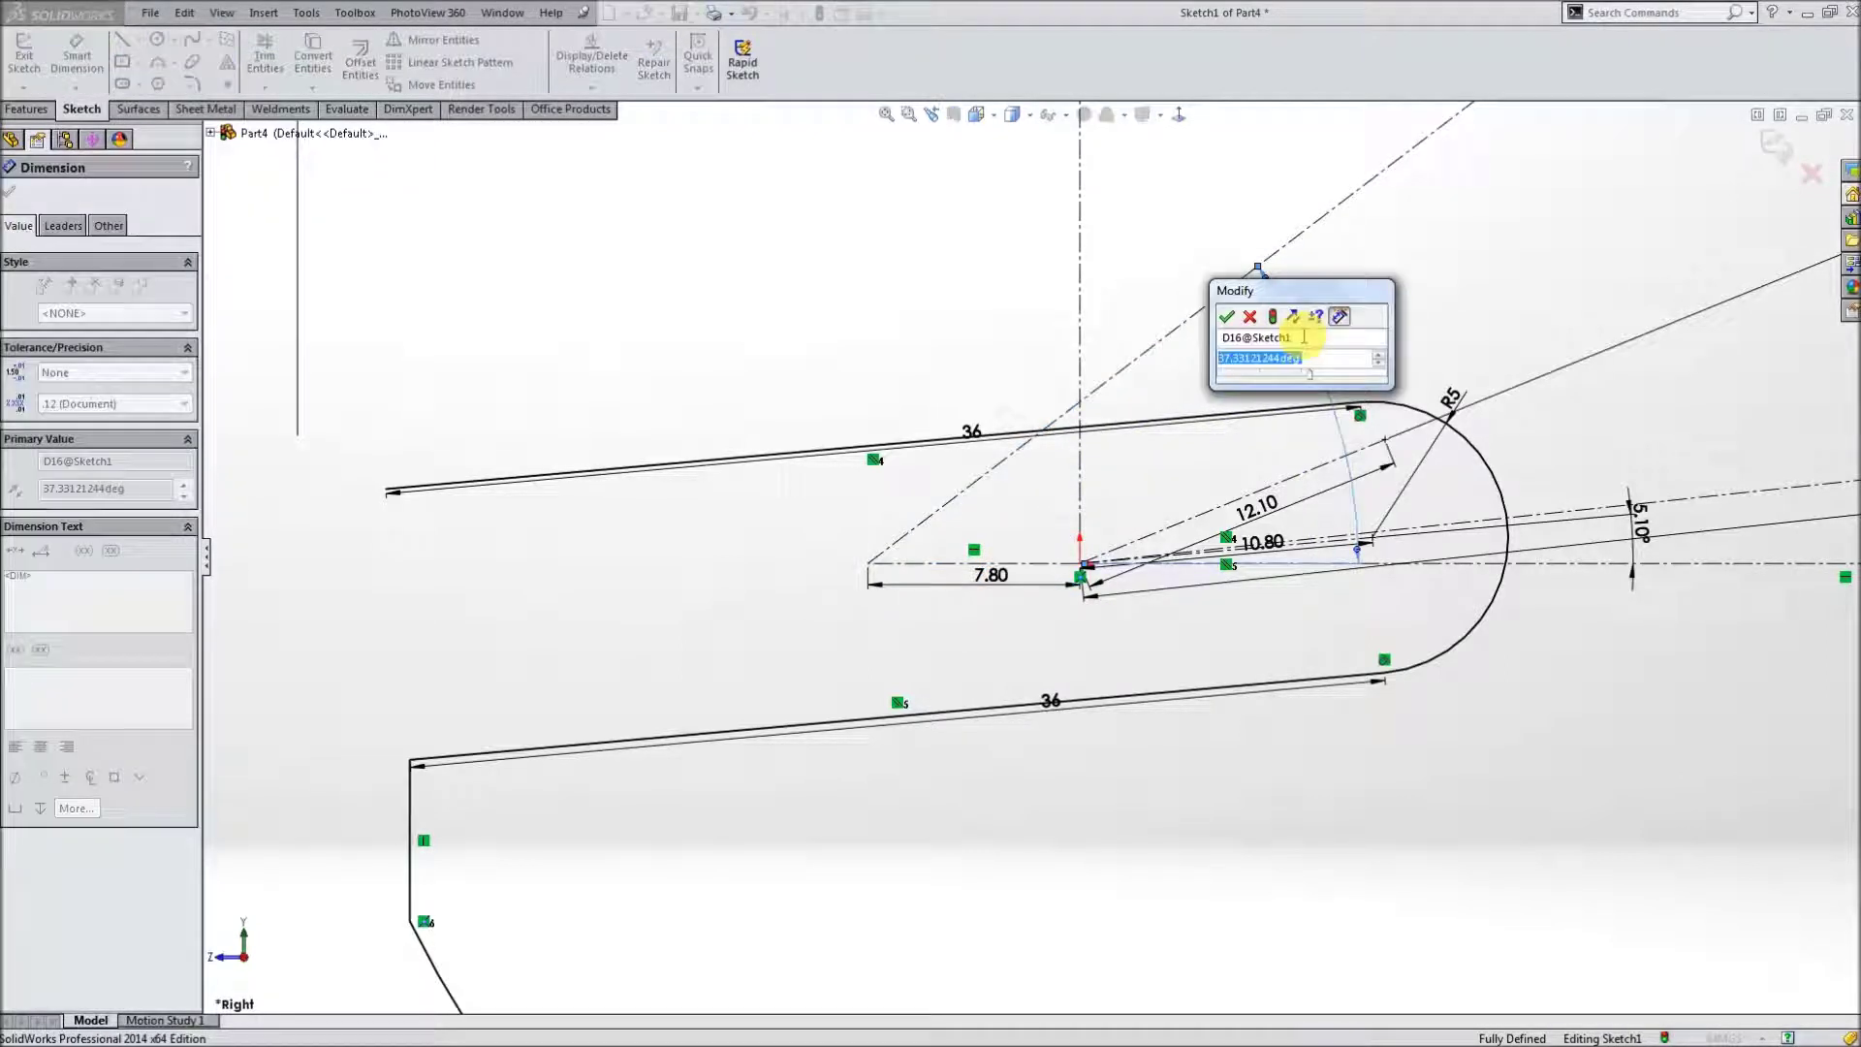
text(35.1)
key(Return)
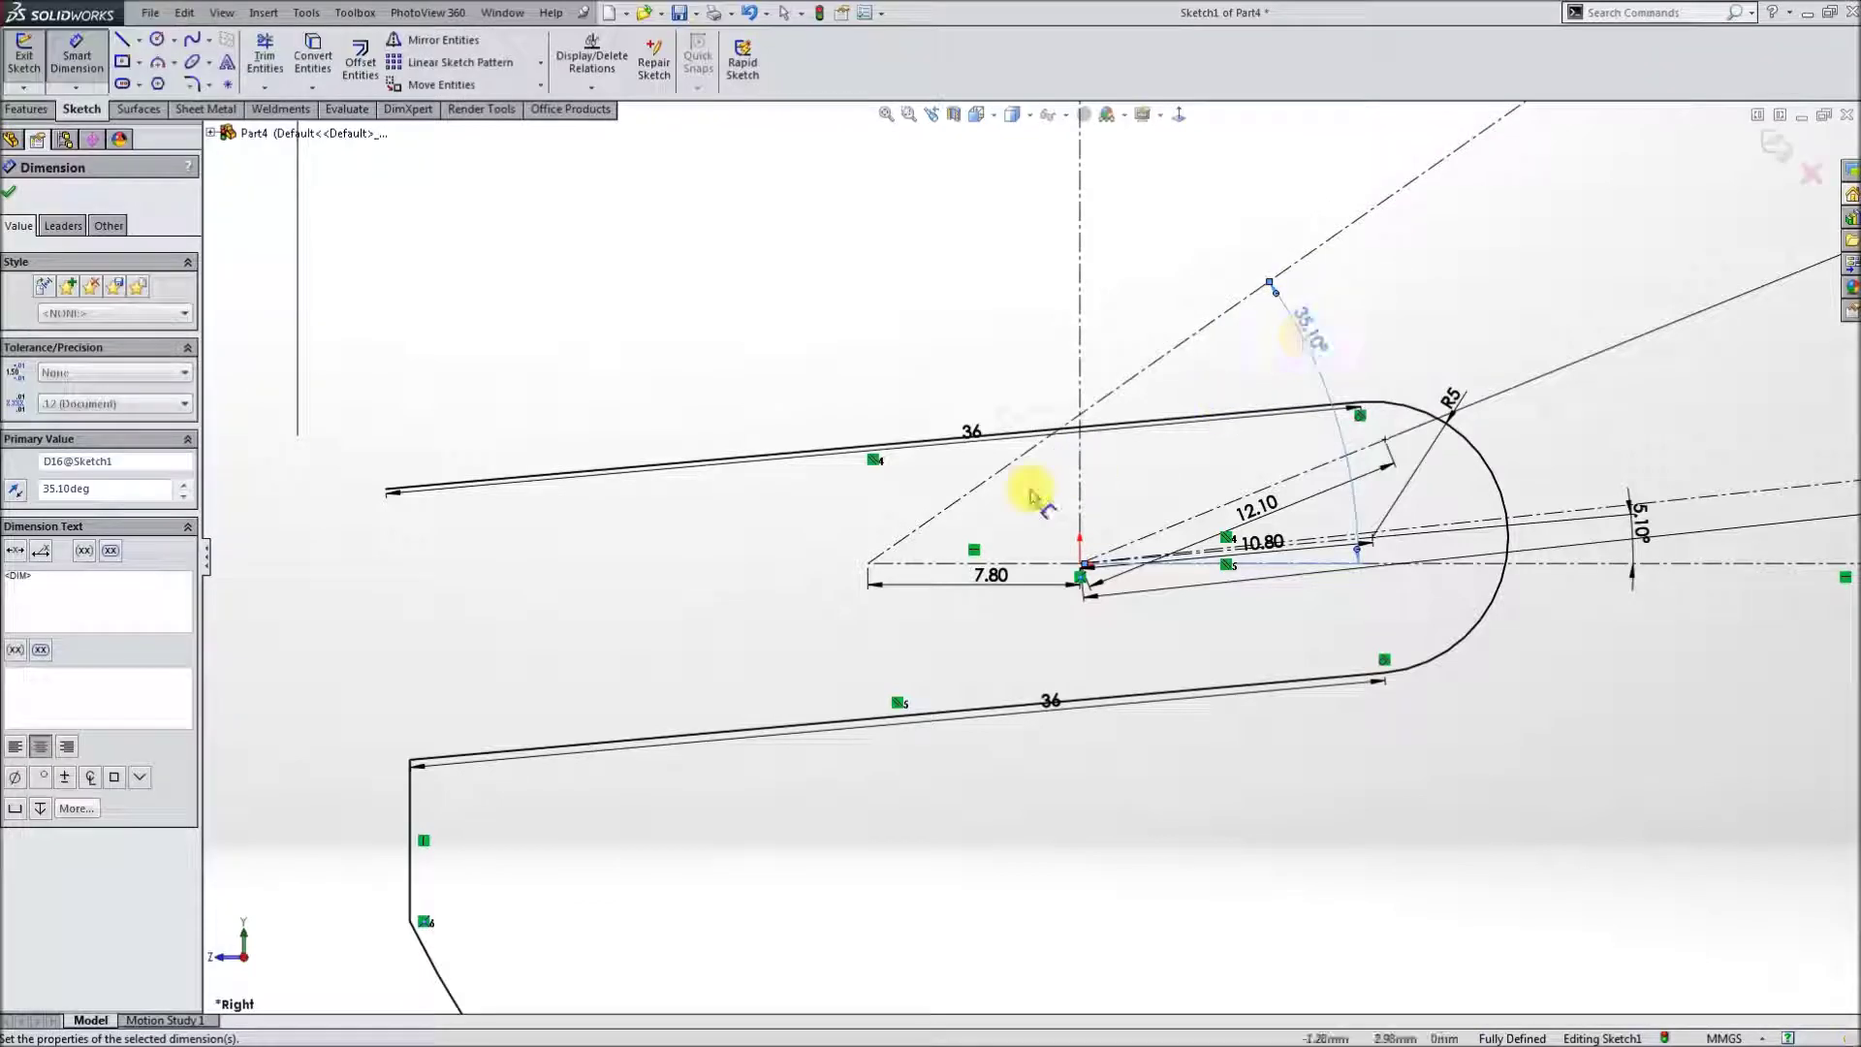
- Set the angled construction line's length to 51 mm
scroll(1079, 469, up, 3)
click(1294, 318)
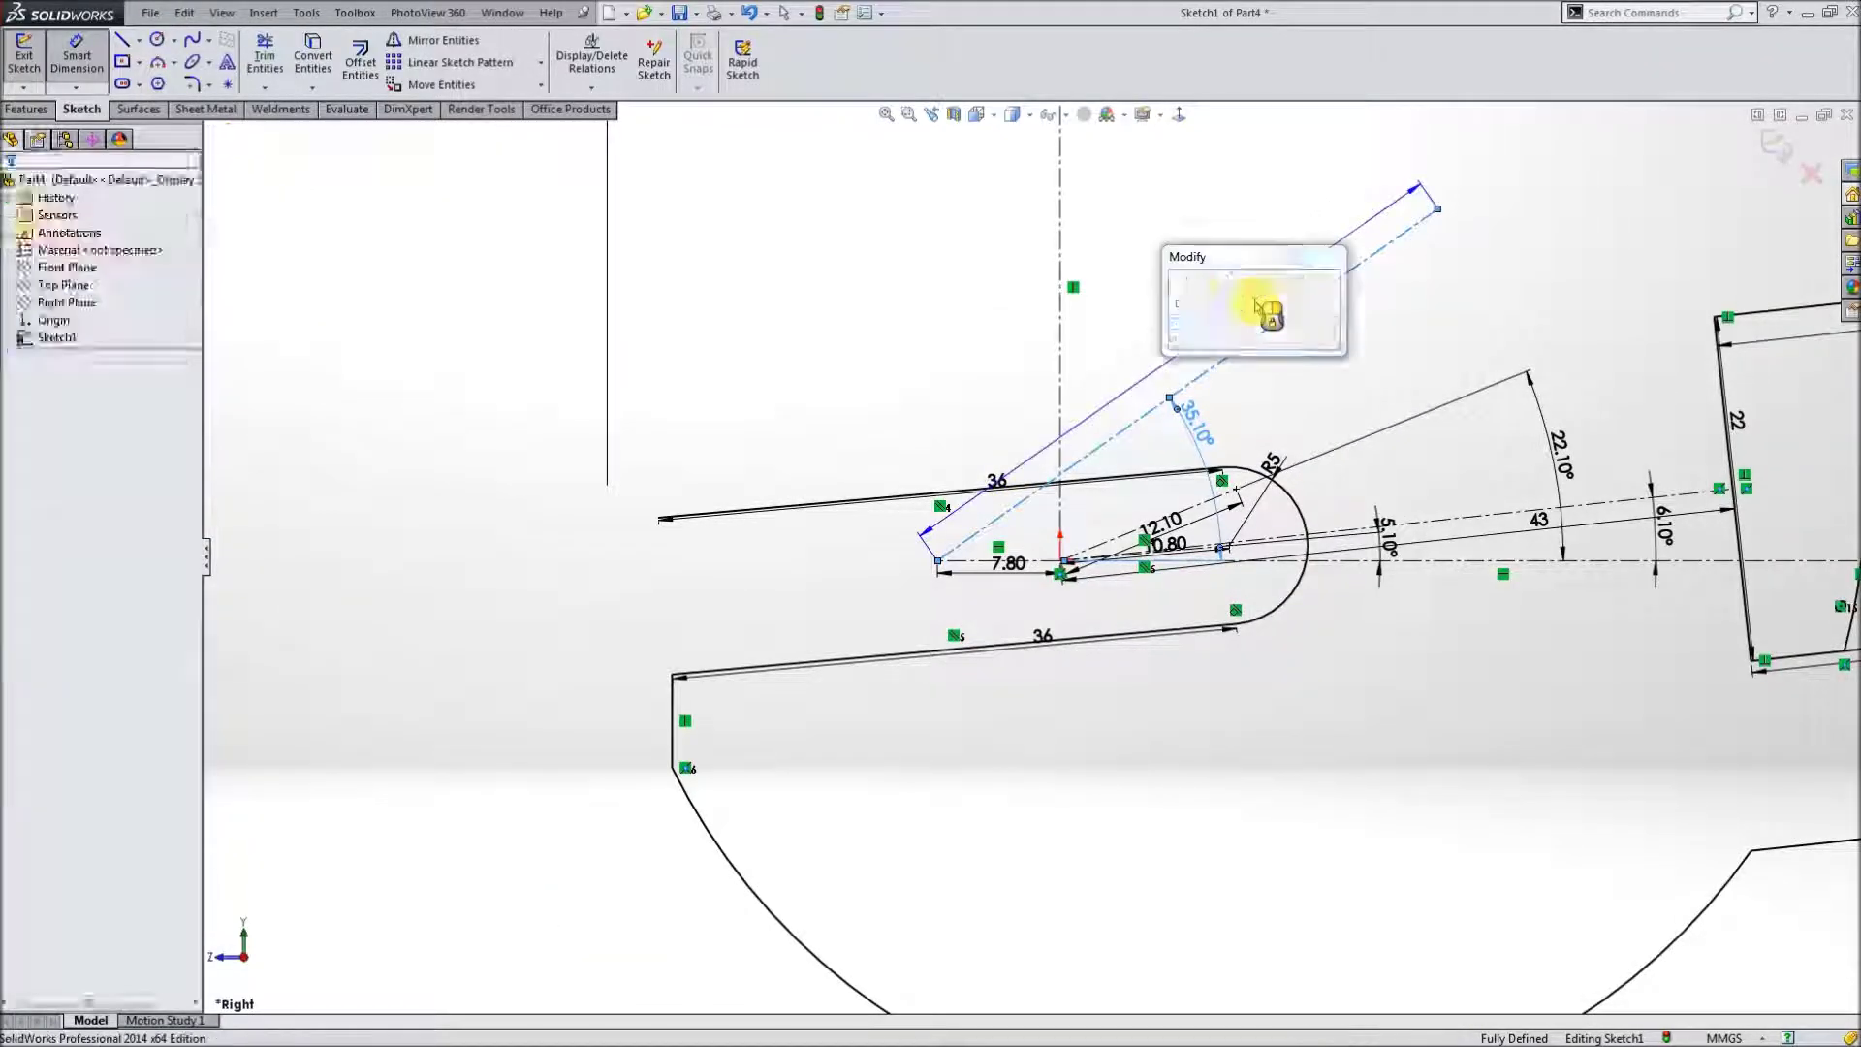
text(5)
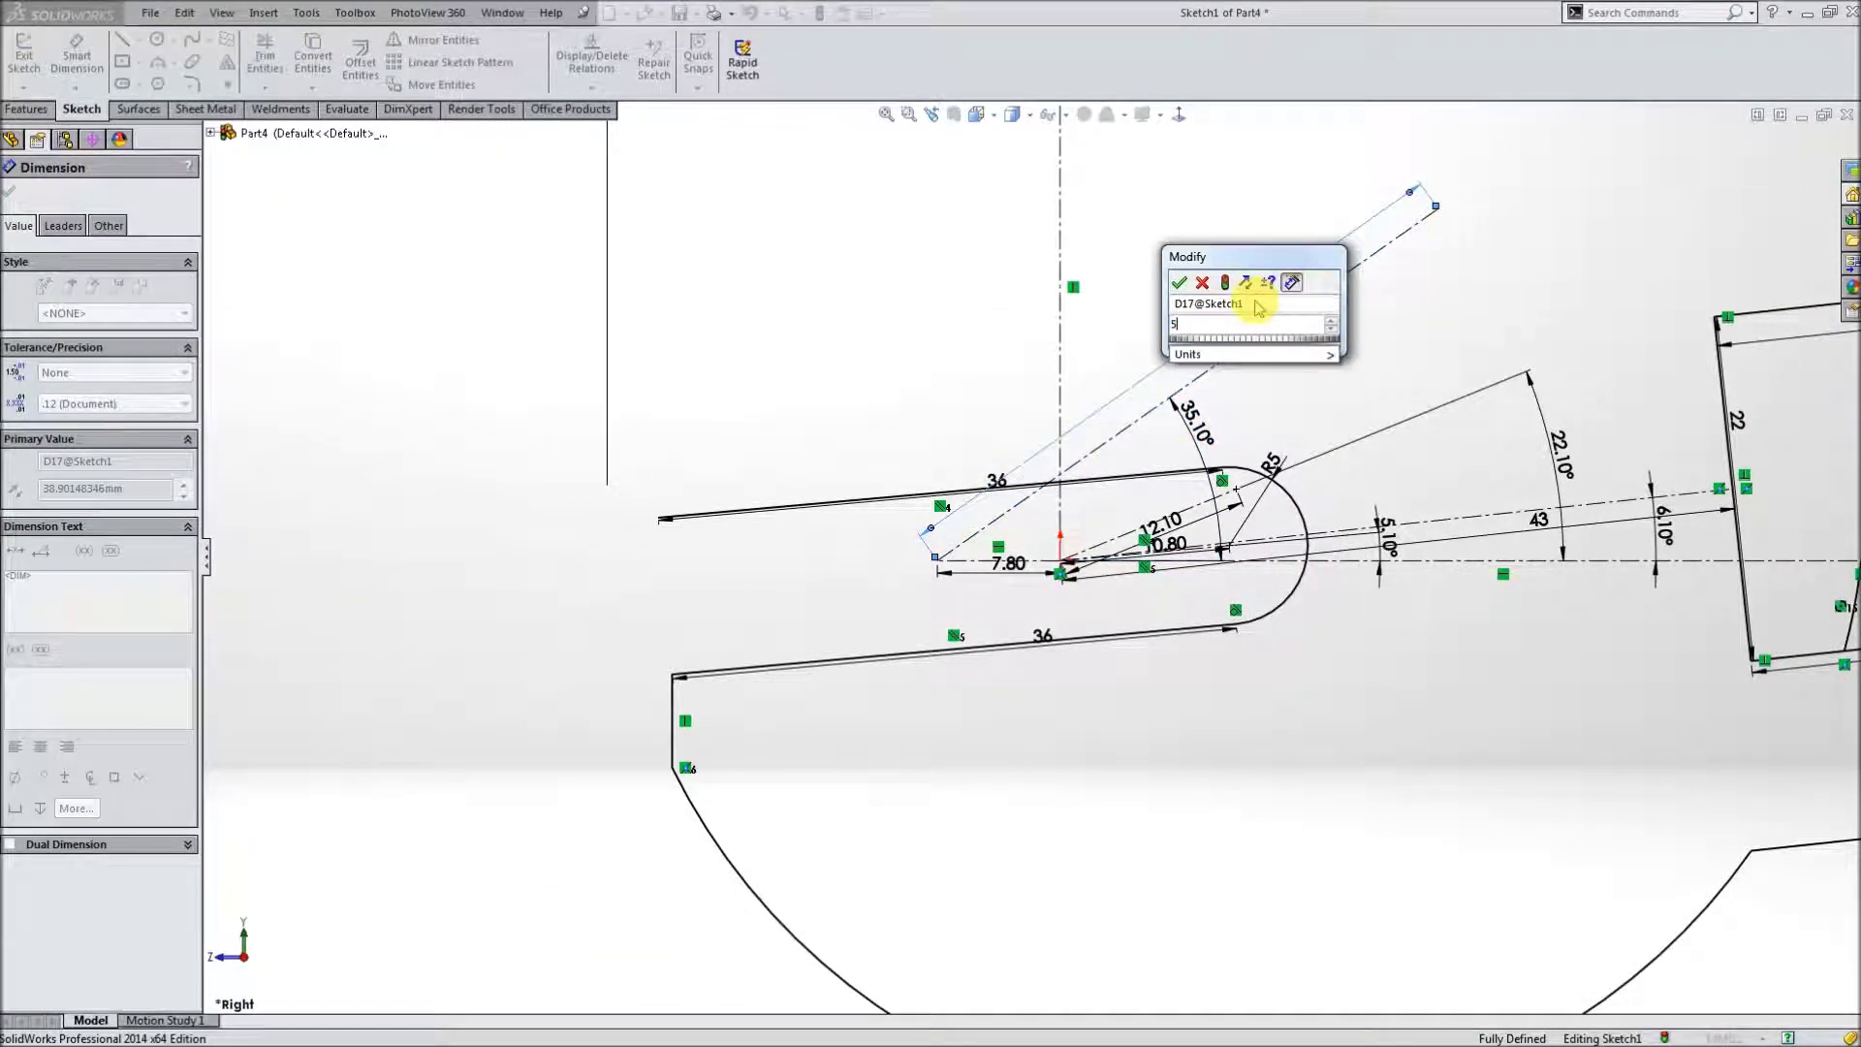
key(Return)
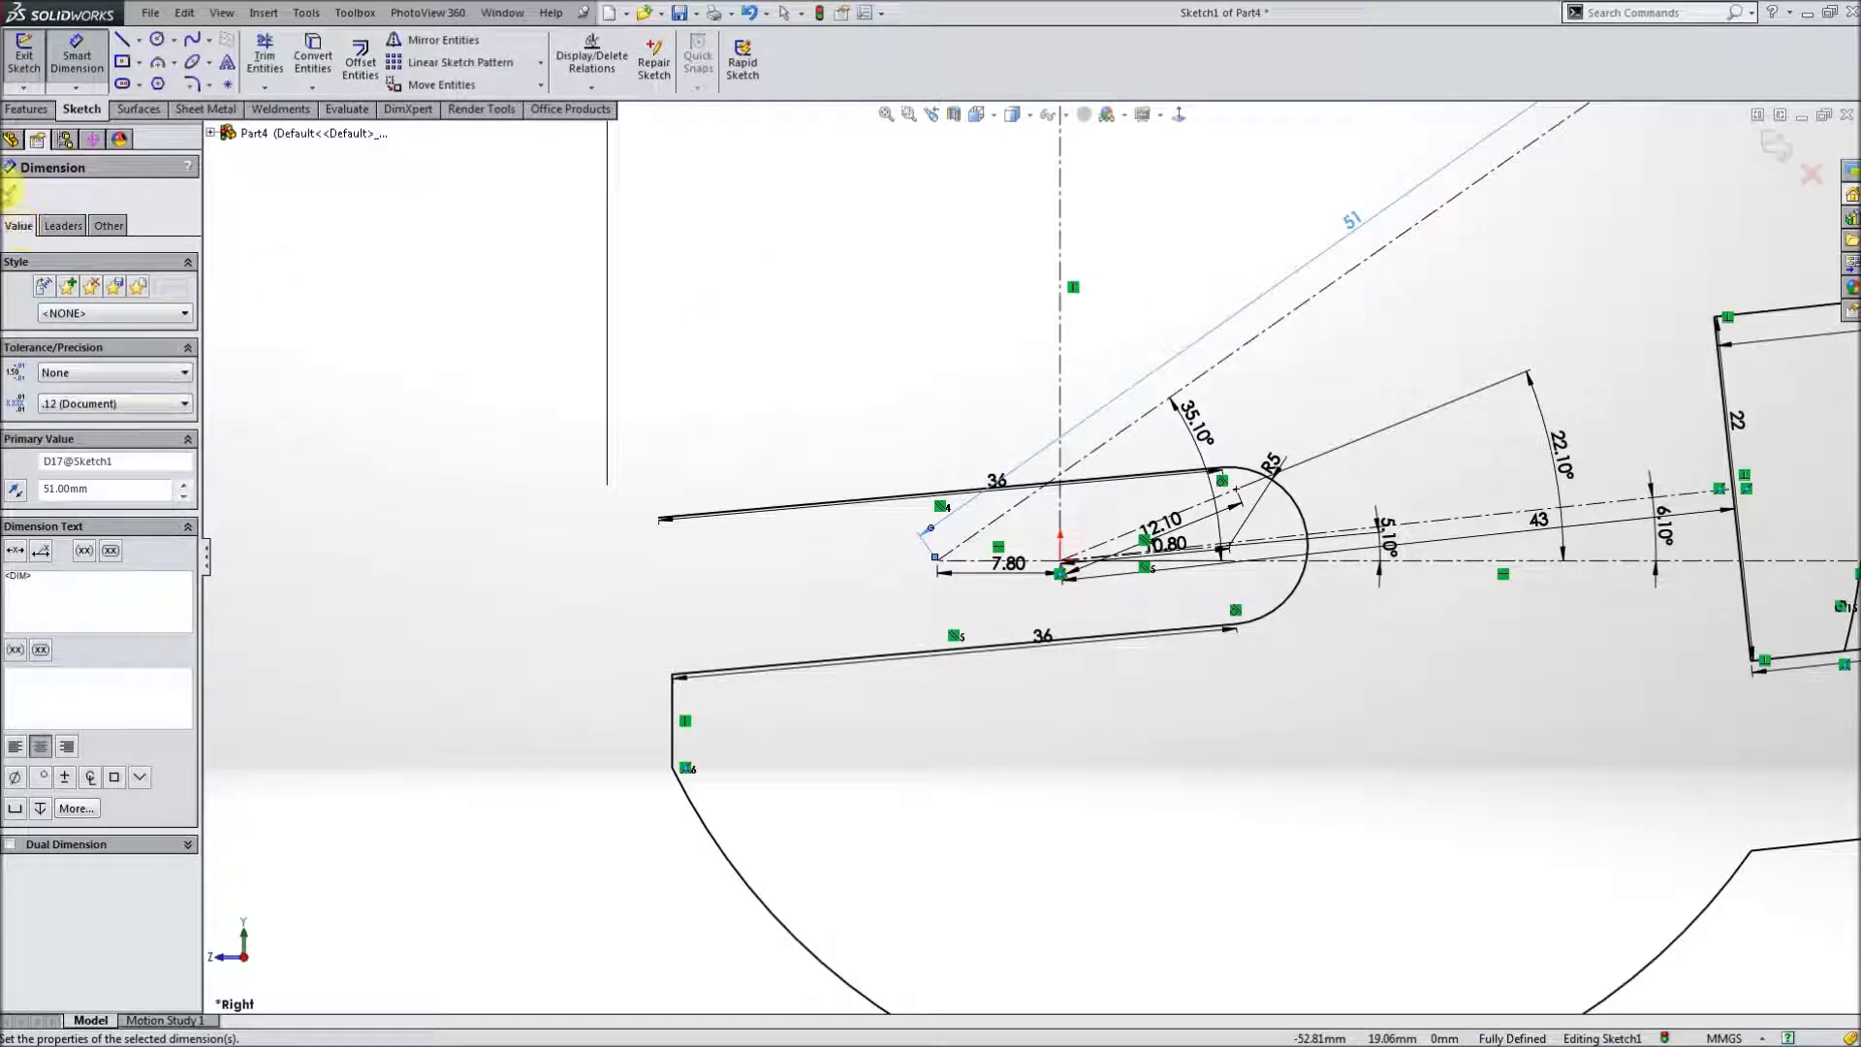
click(9, 193)
scroll(985, 553, down, 4)
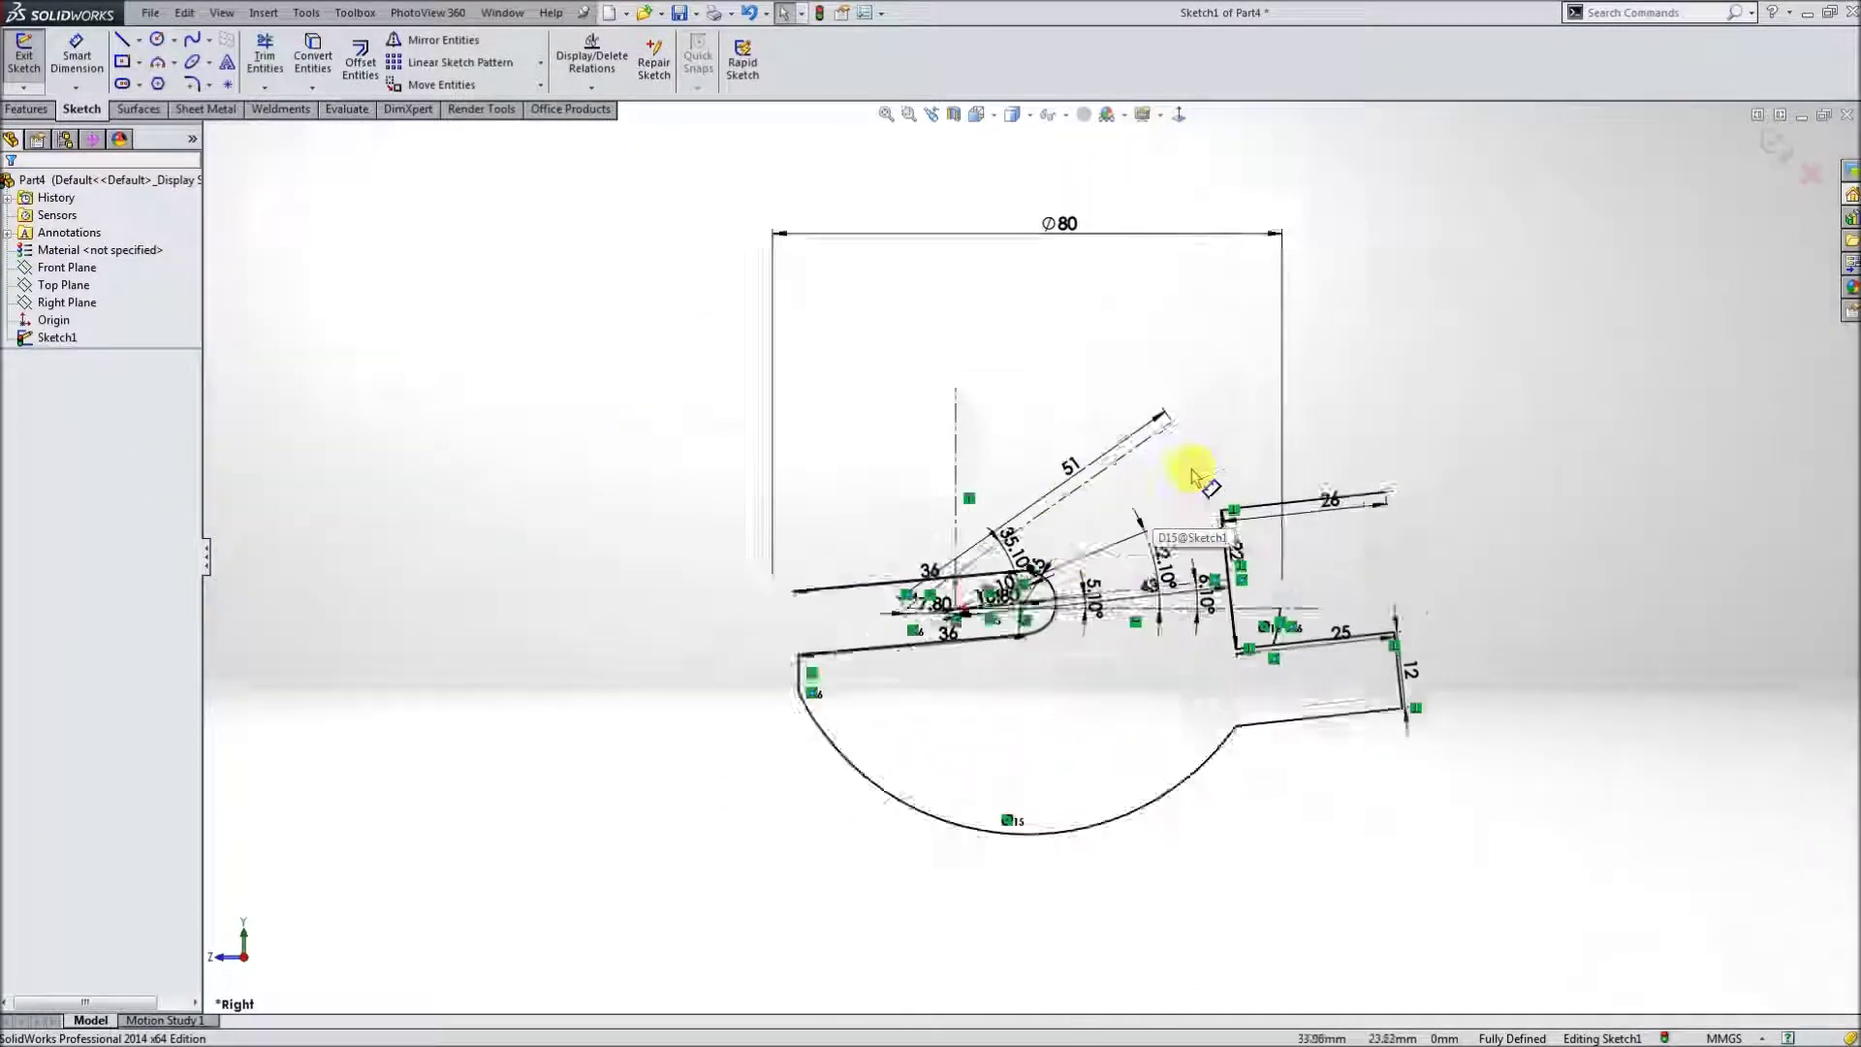
scroll(1202, 467, down, 3)
- Draw a line across the 51 line's end, coincident with it and perpendicular to it
key(l)
scroll(978, 481, down, 5)
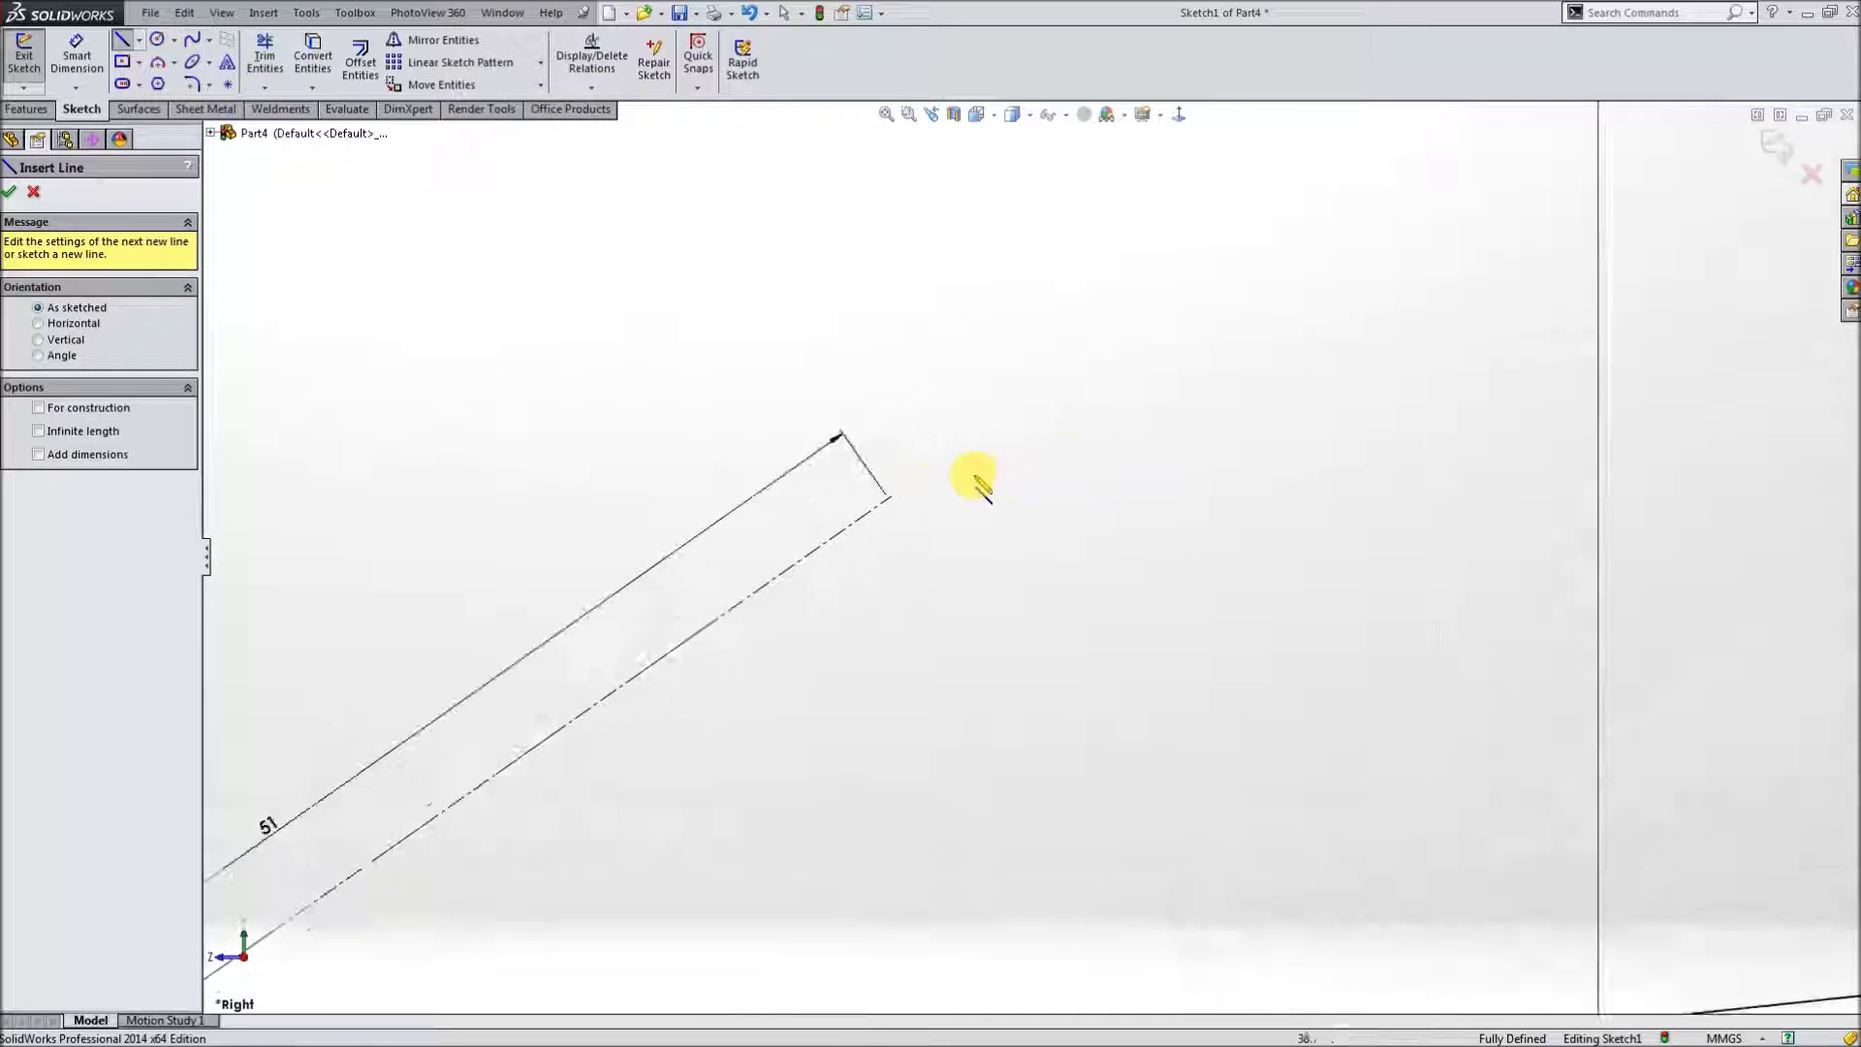
click(886, 499)
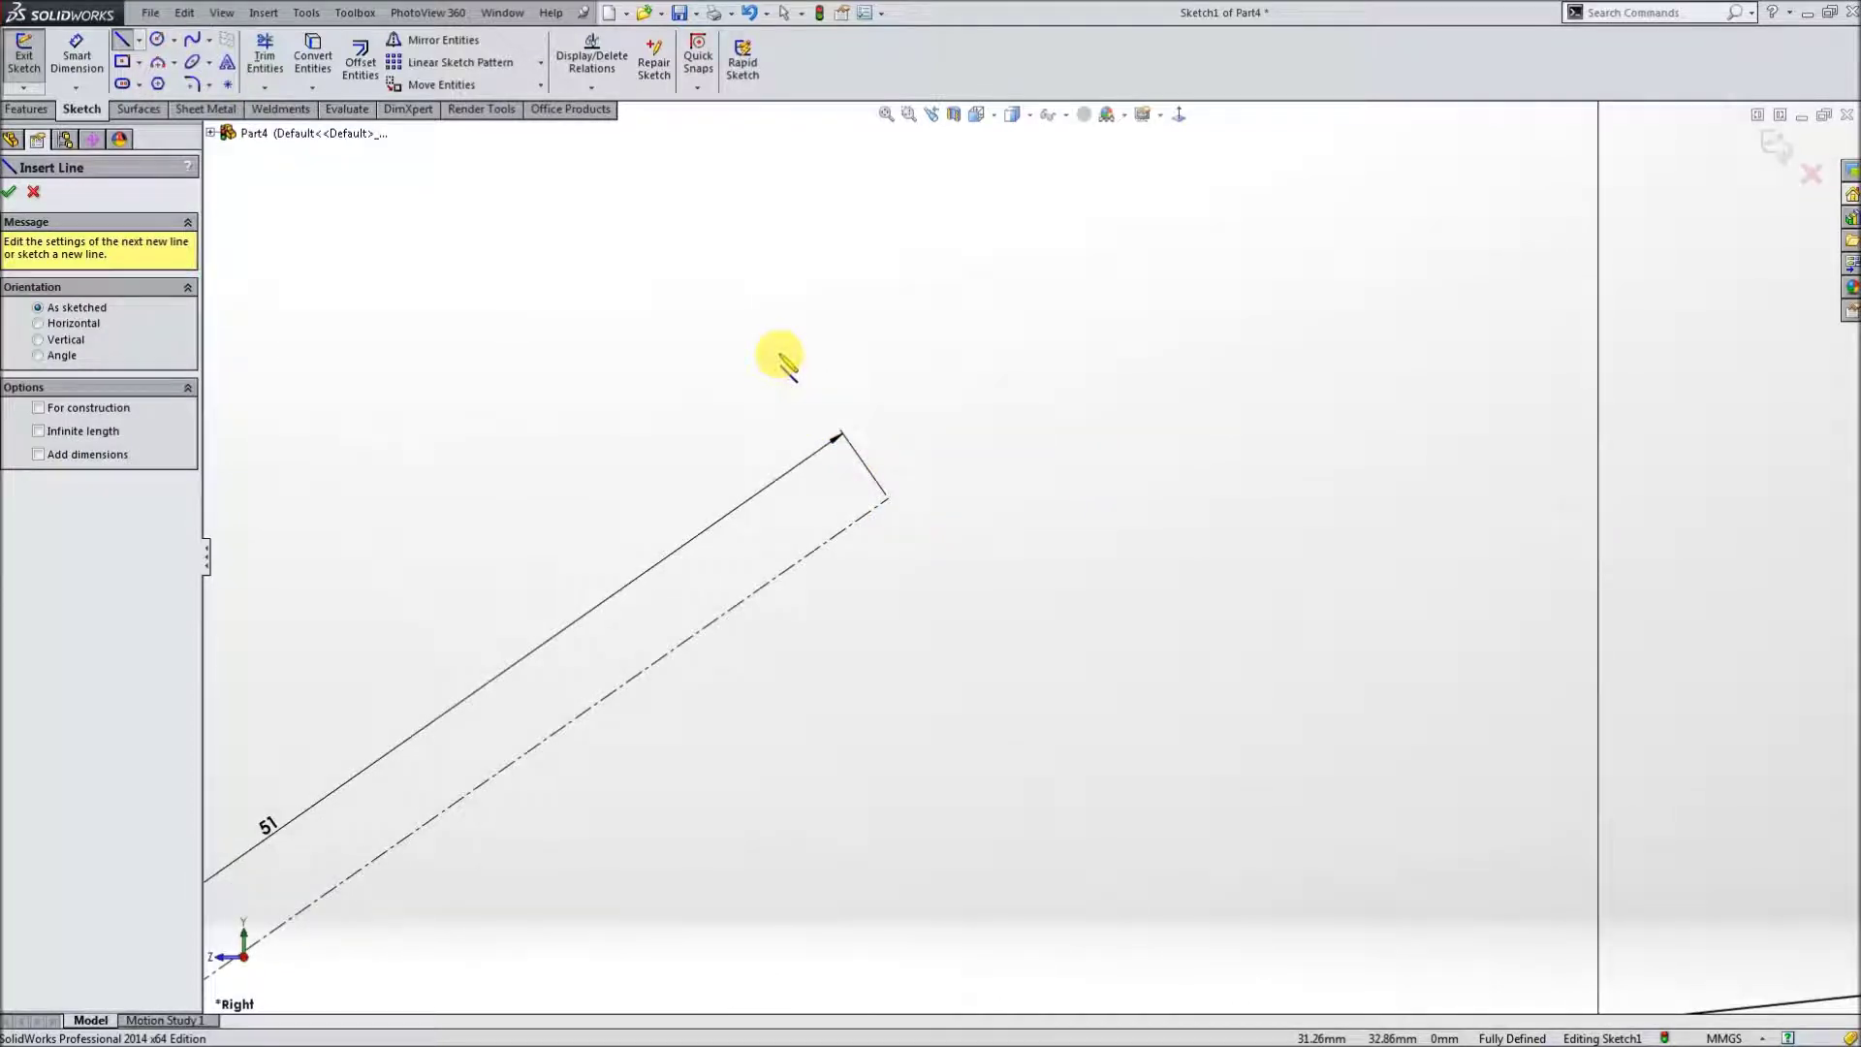
drag(780, 354, 962, 621)
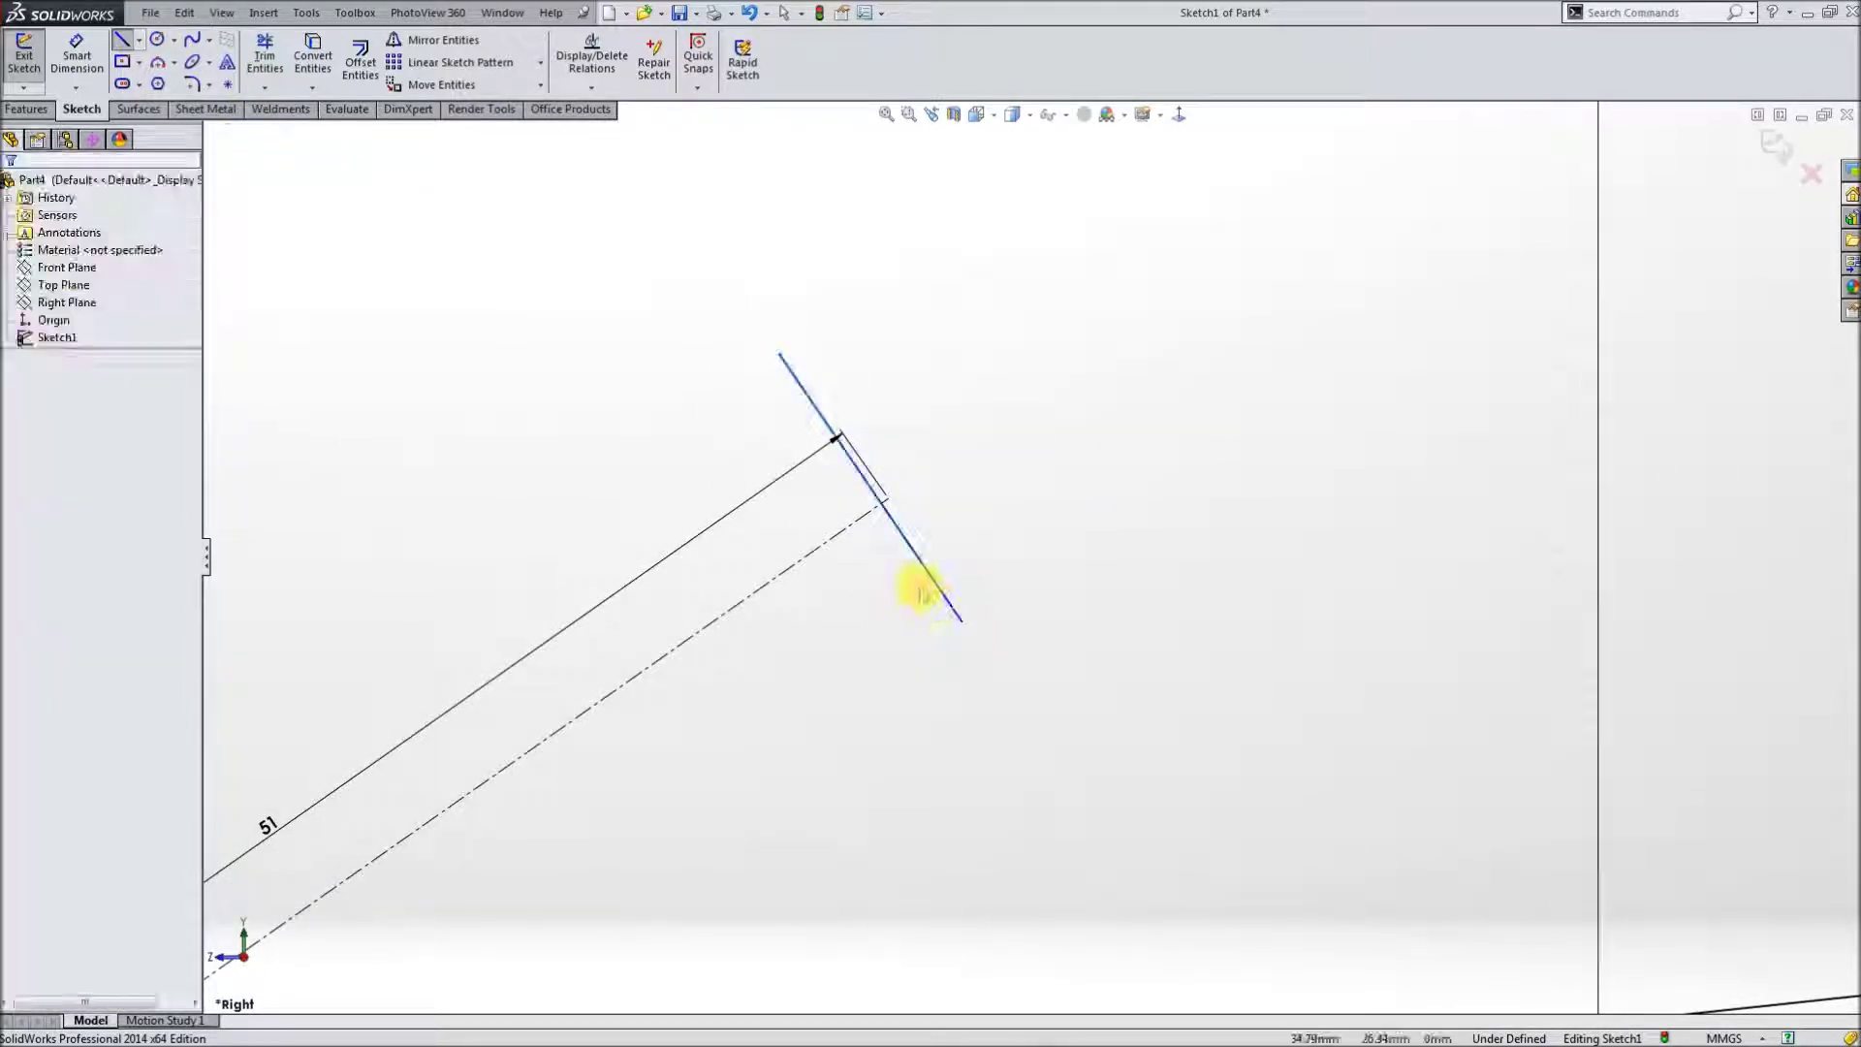
right_click(935, 582)
click(972, 553)
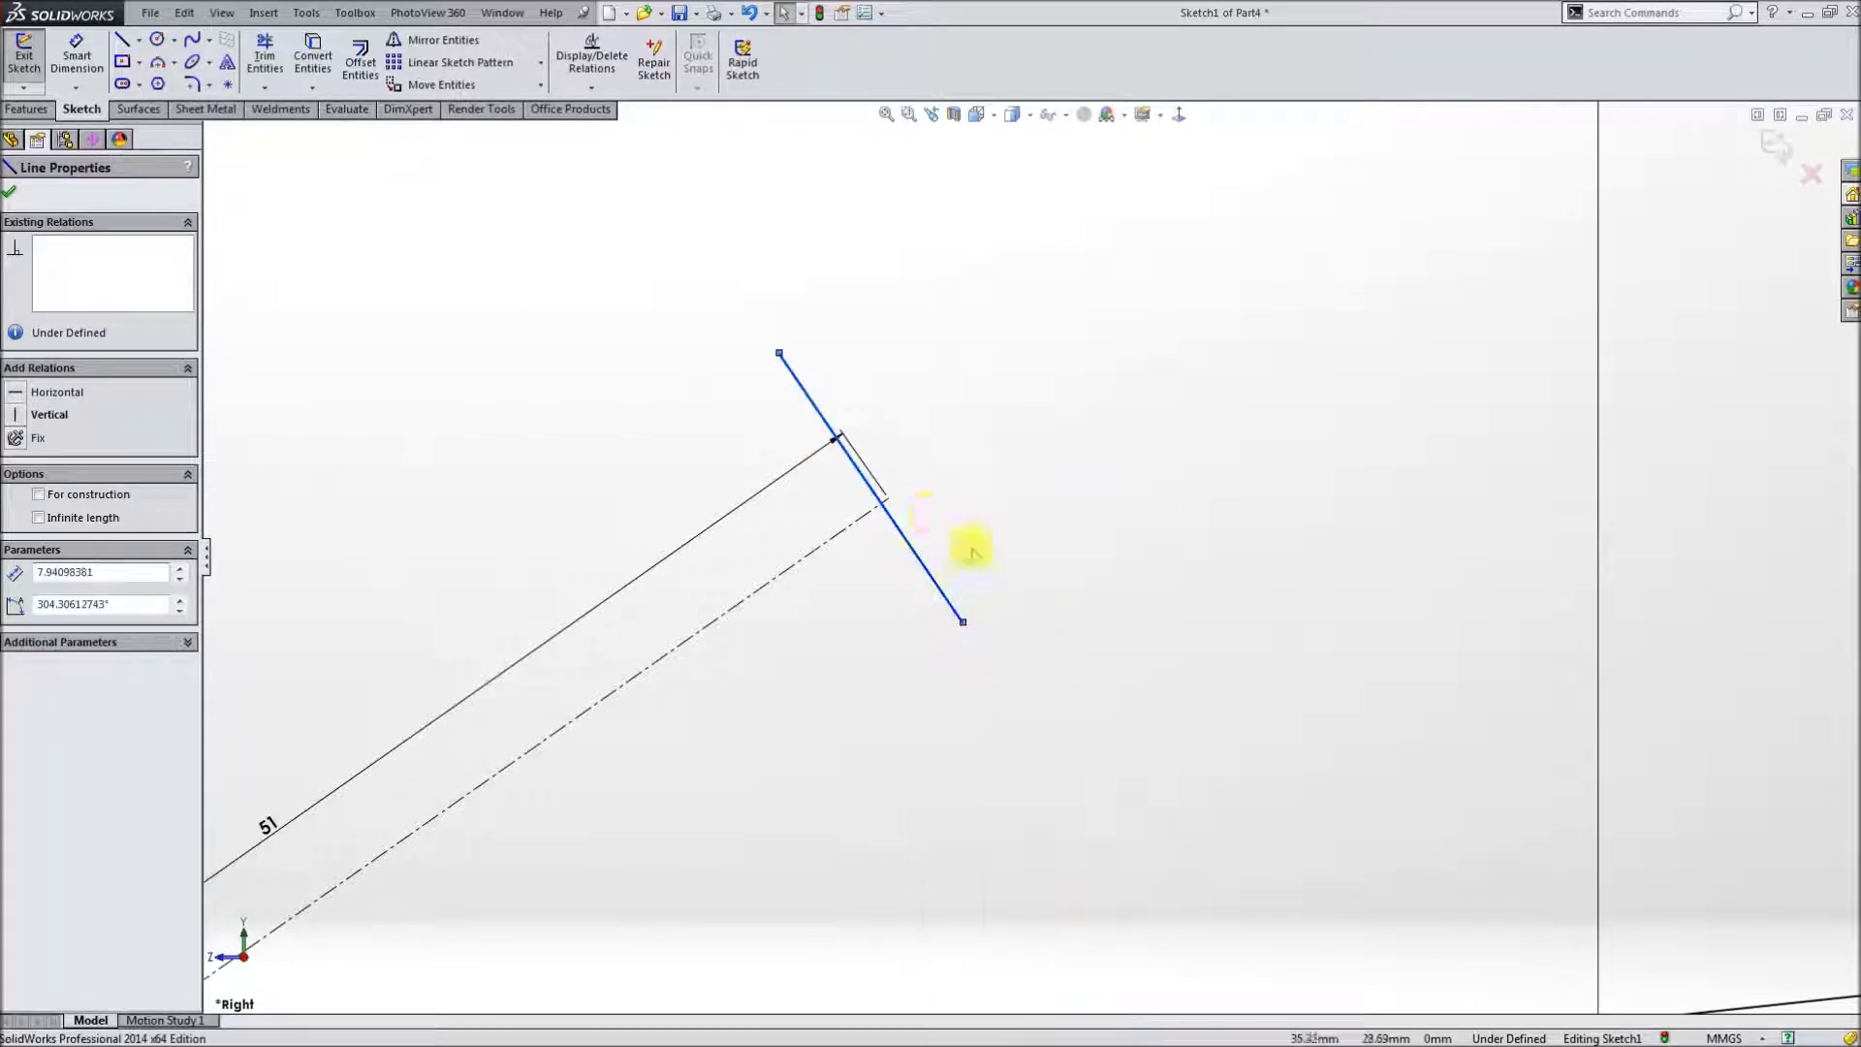
ctrl+click(888, 500)
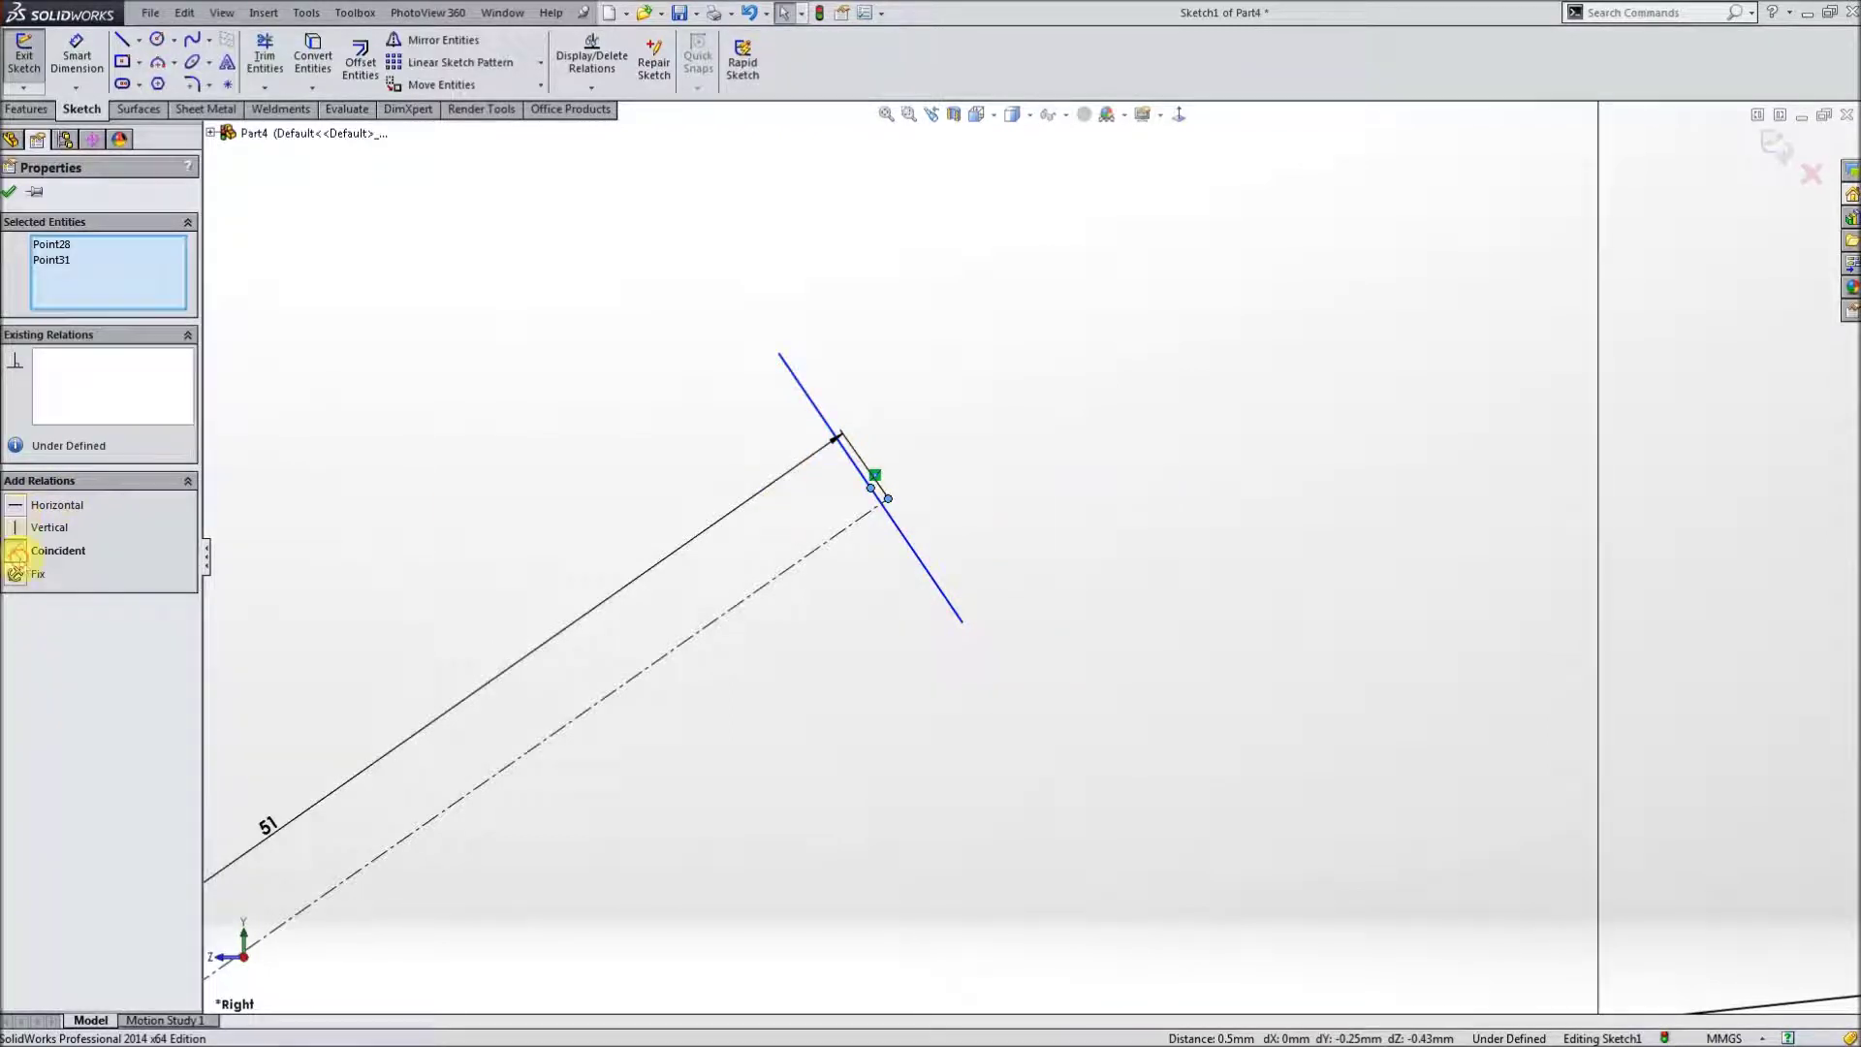
click(16, 550)
click(9, 193)
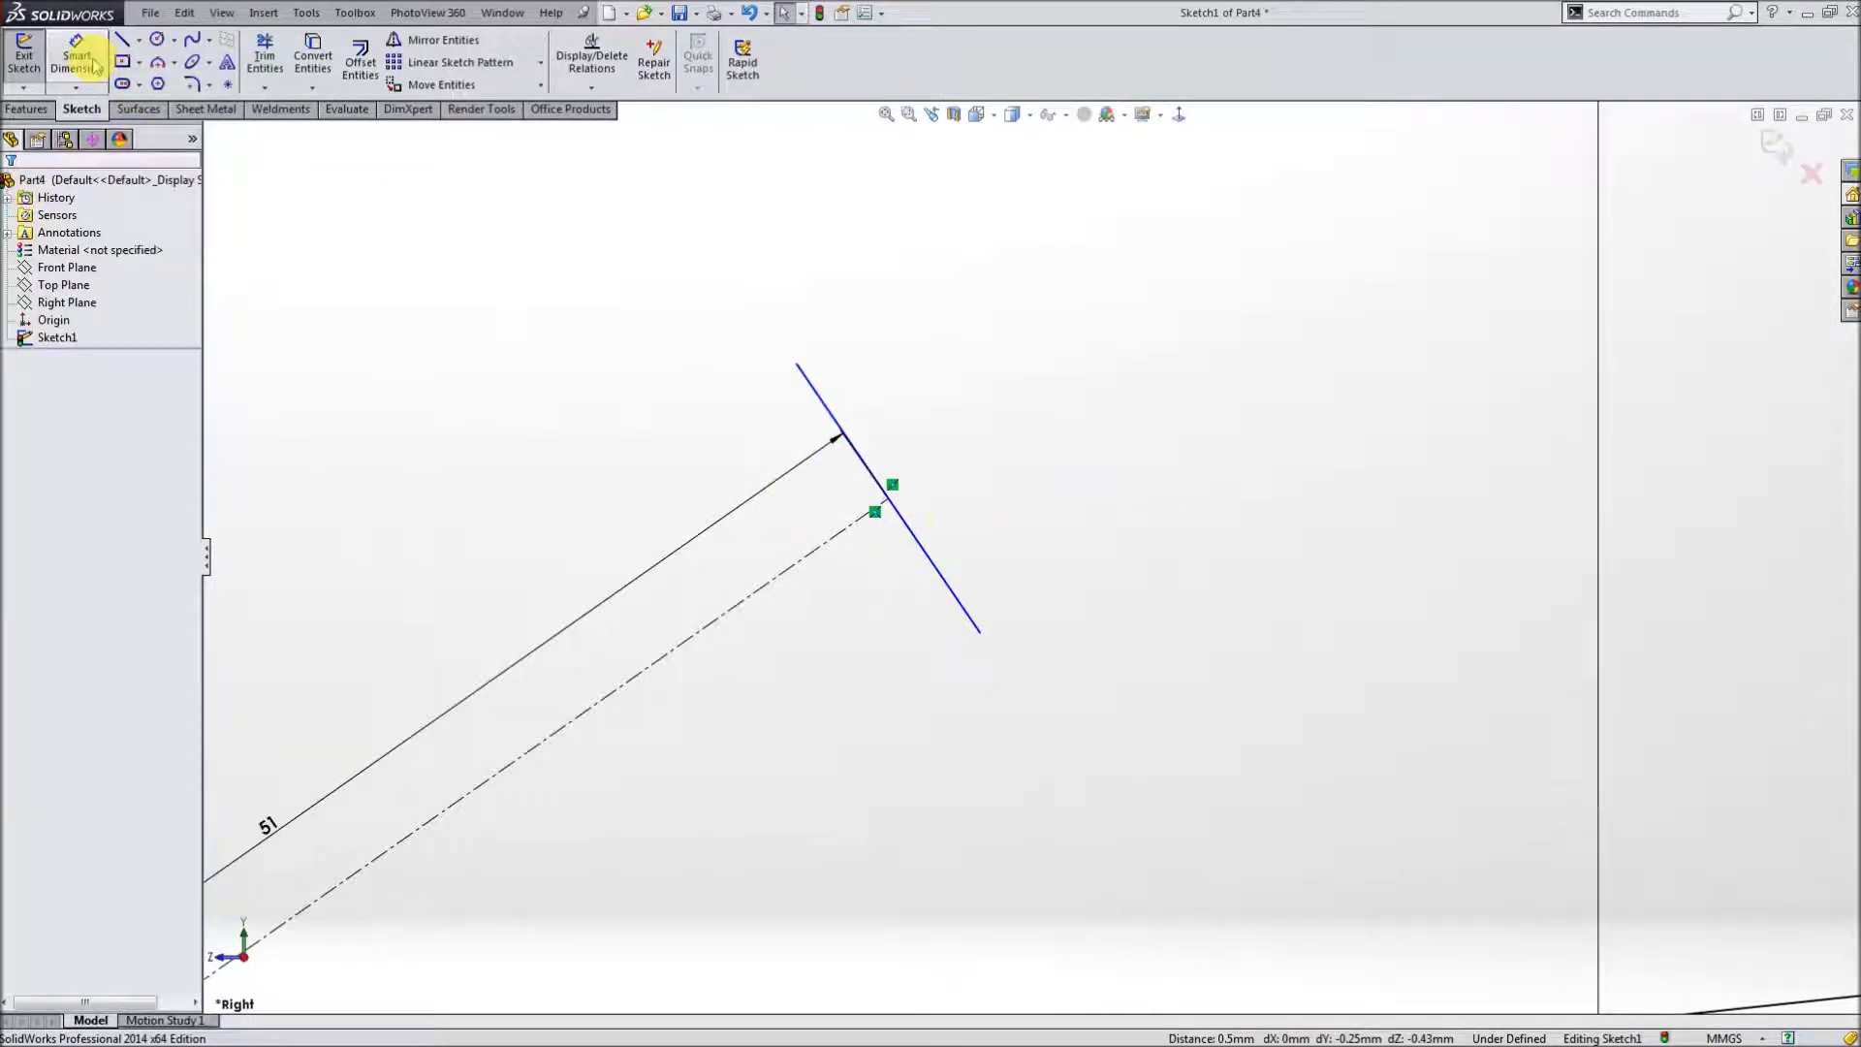
click(912, 532)
ctrl+click(838, 536)
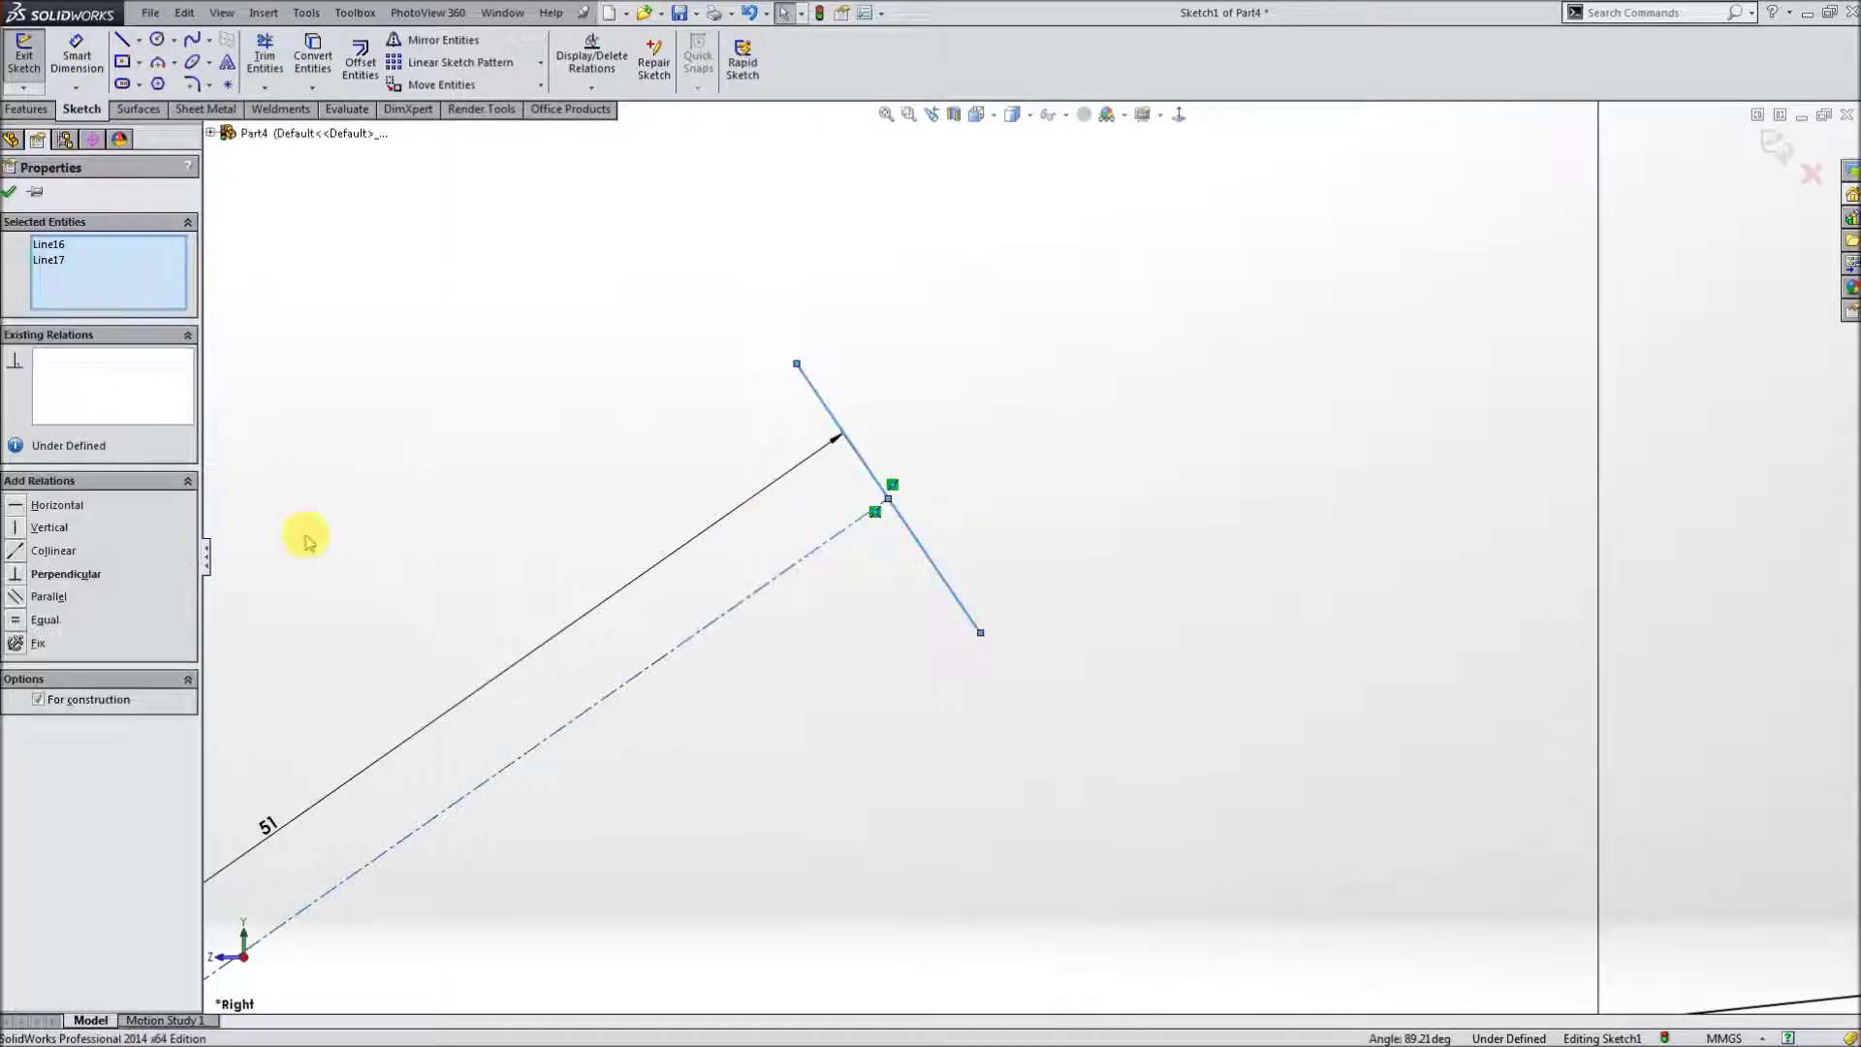
click(16, 574)
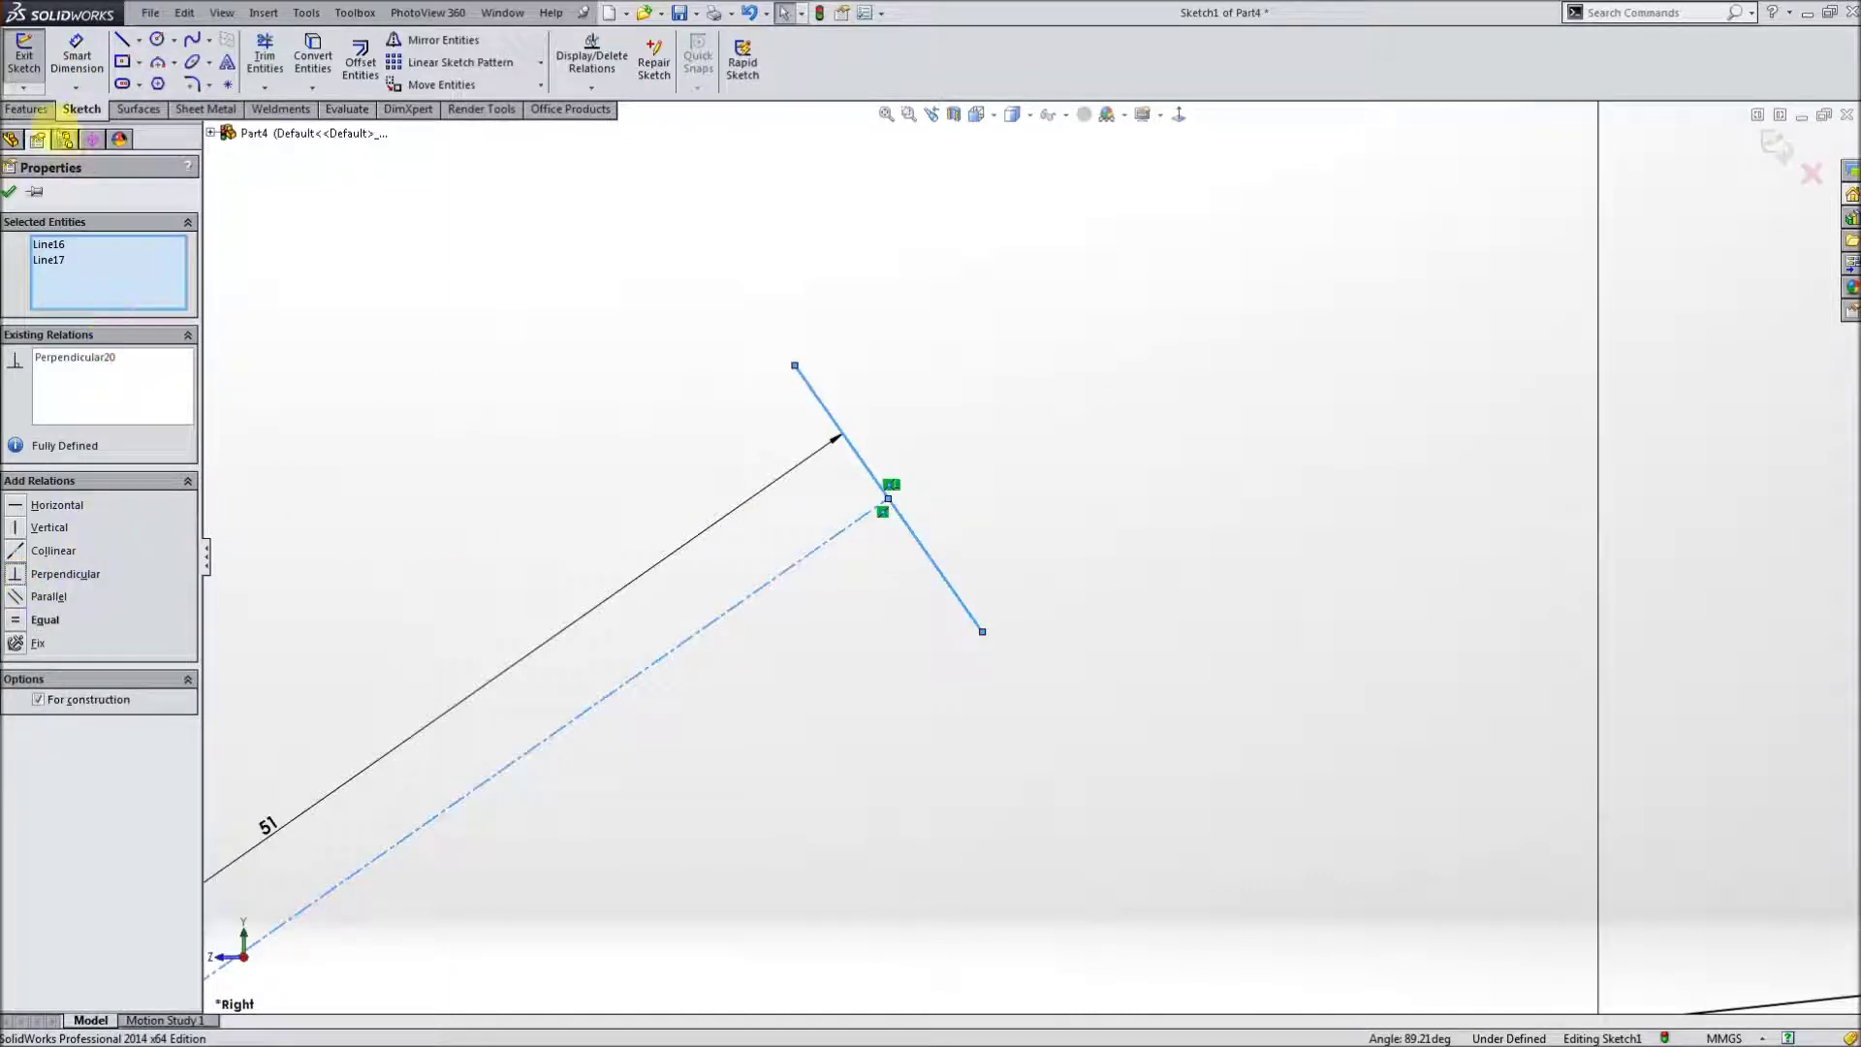
- Dimension the short crossing line to 22 mm
click(78, 53)
click(916, 540)
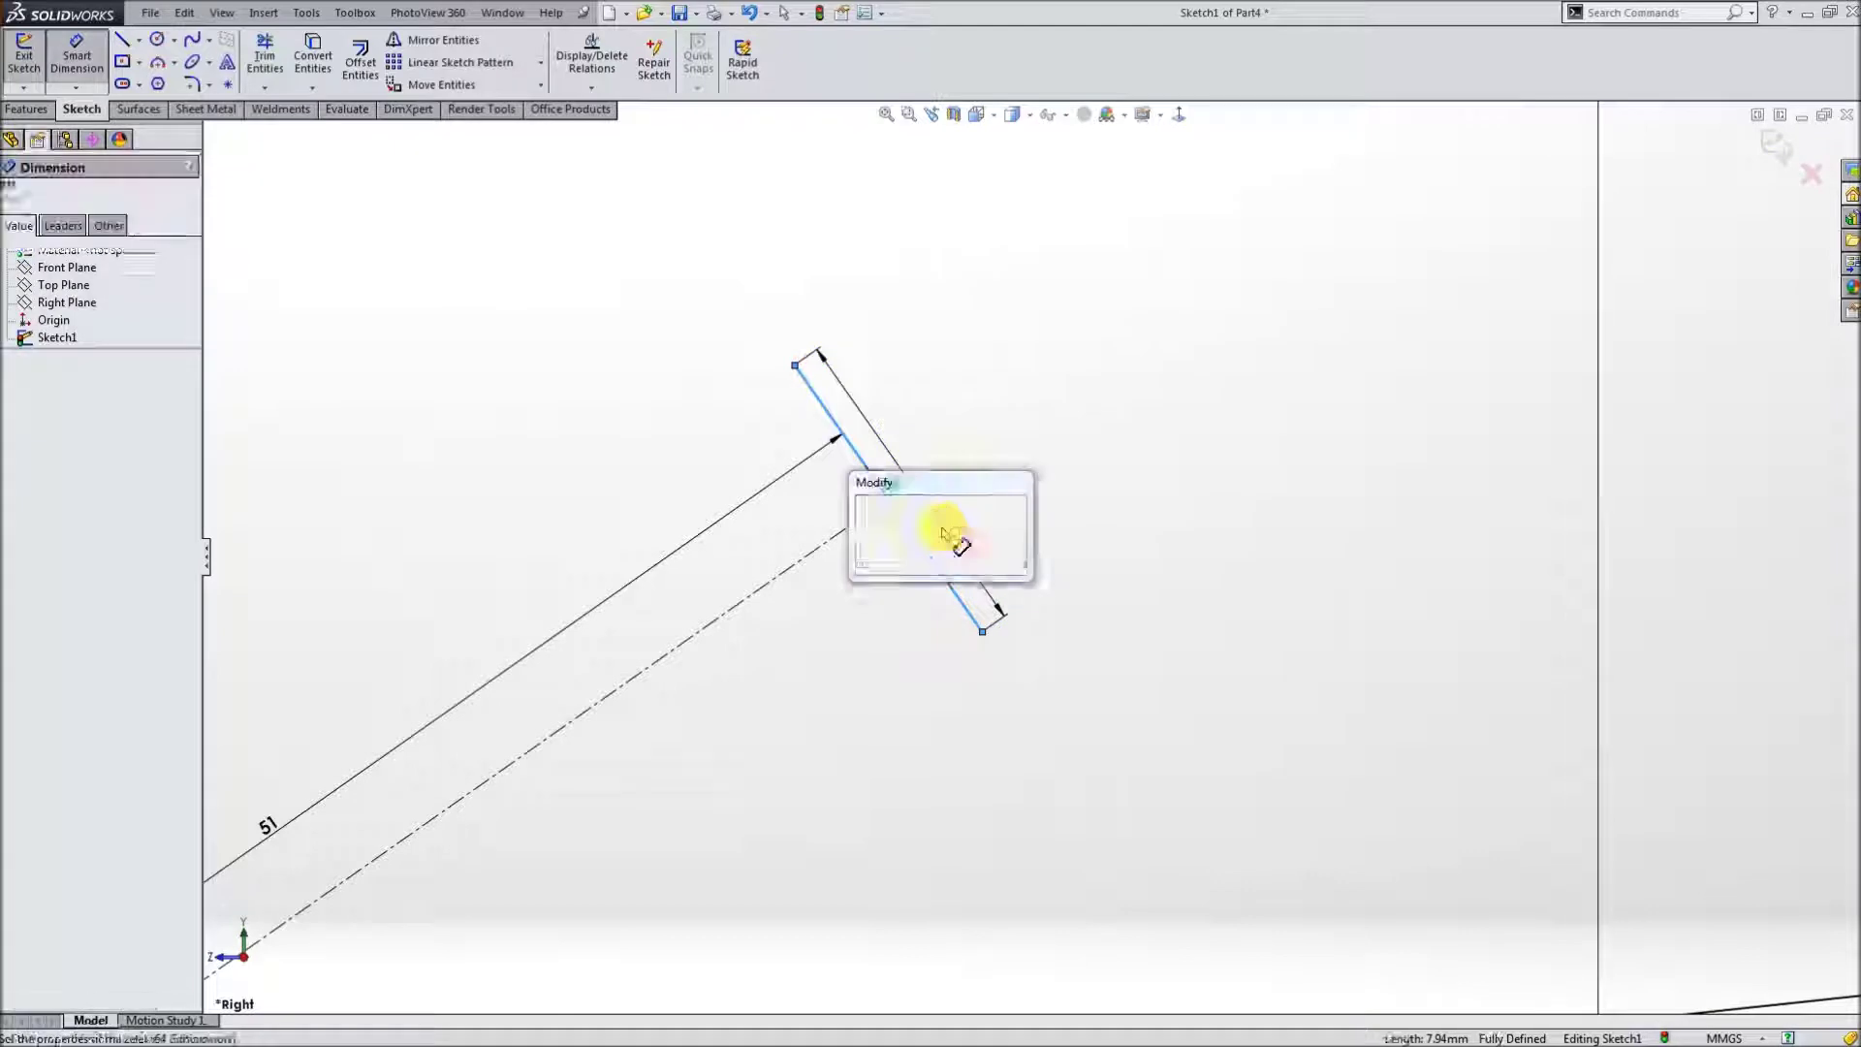
text(22)
key(Return)
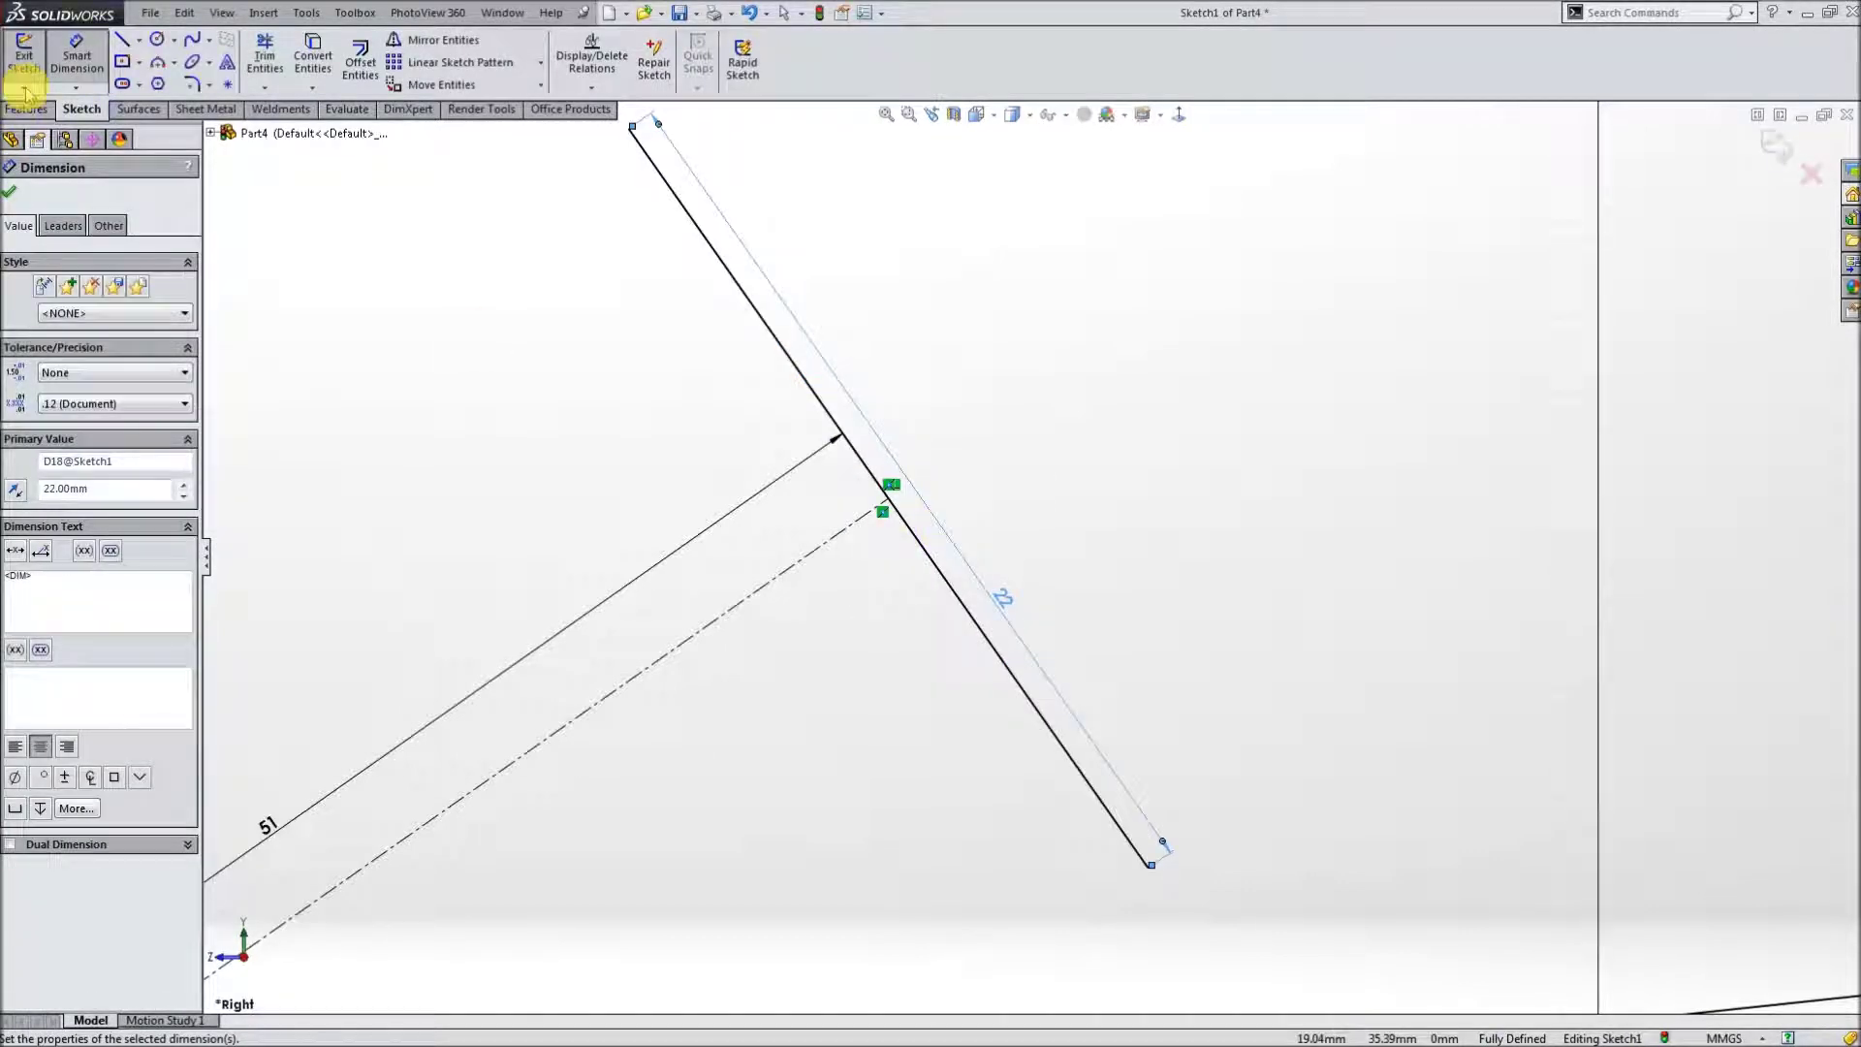
click(121, 41)
scroll(1037, 543, up, 5)
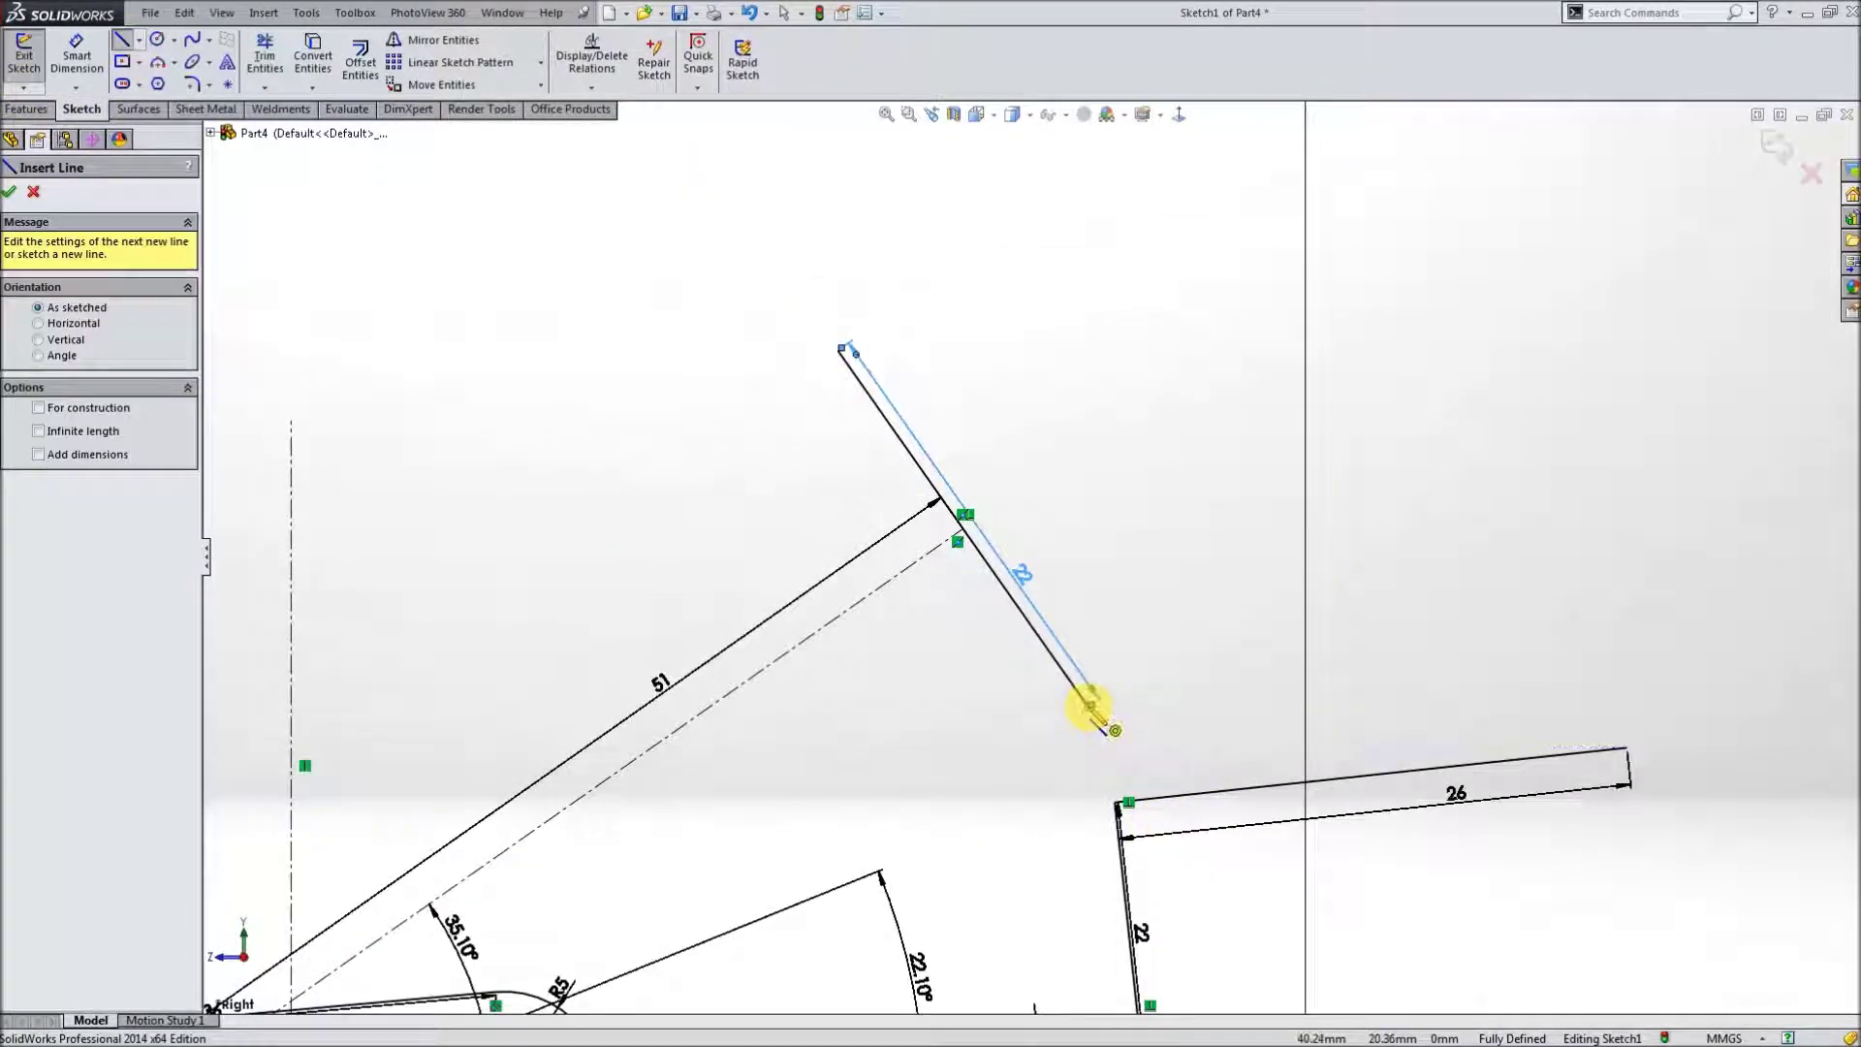
- Draw the lower prong line and an upper prong line from the 22 line's top end
click(1502, 424)
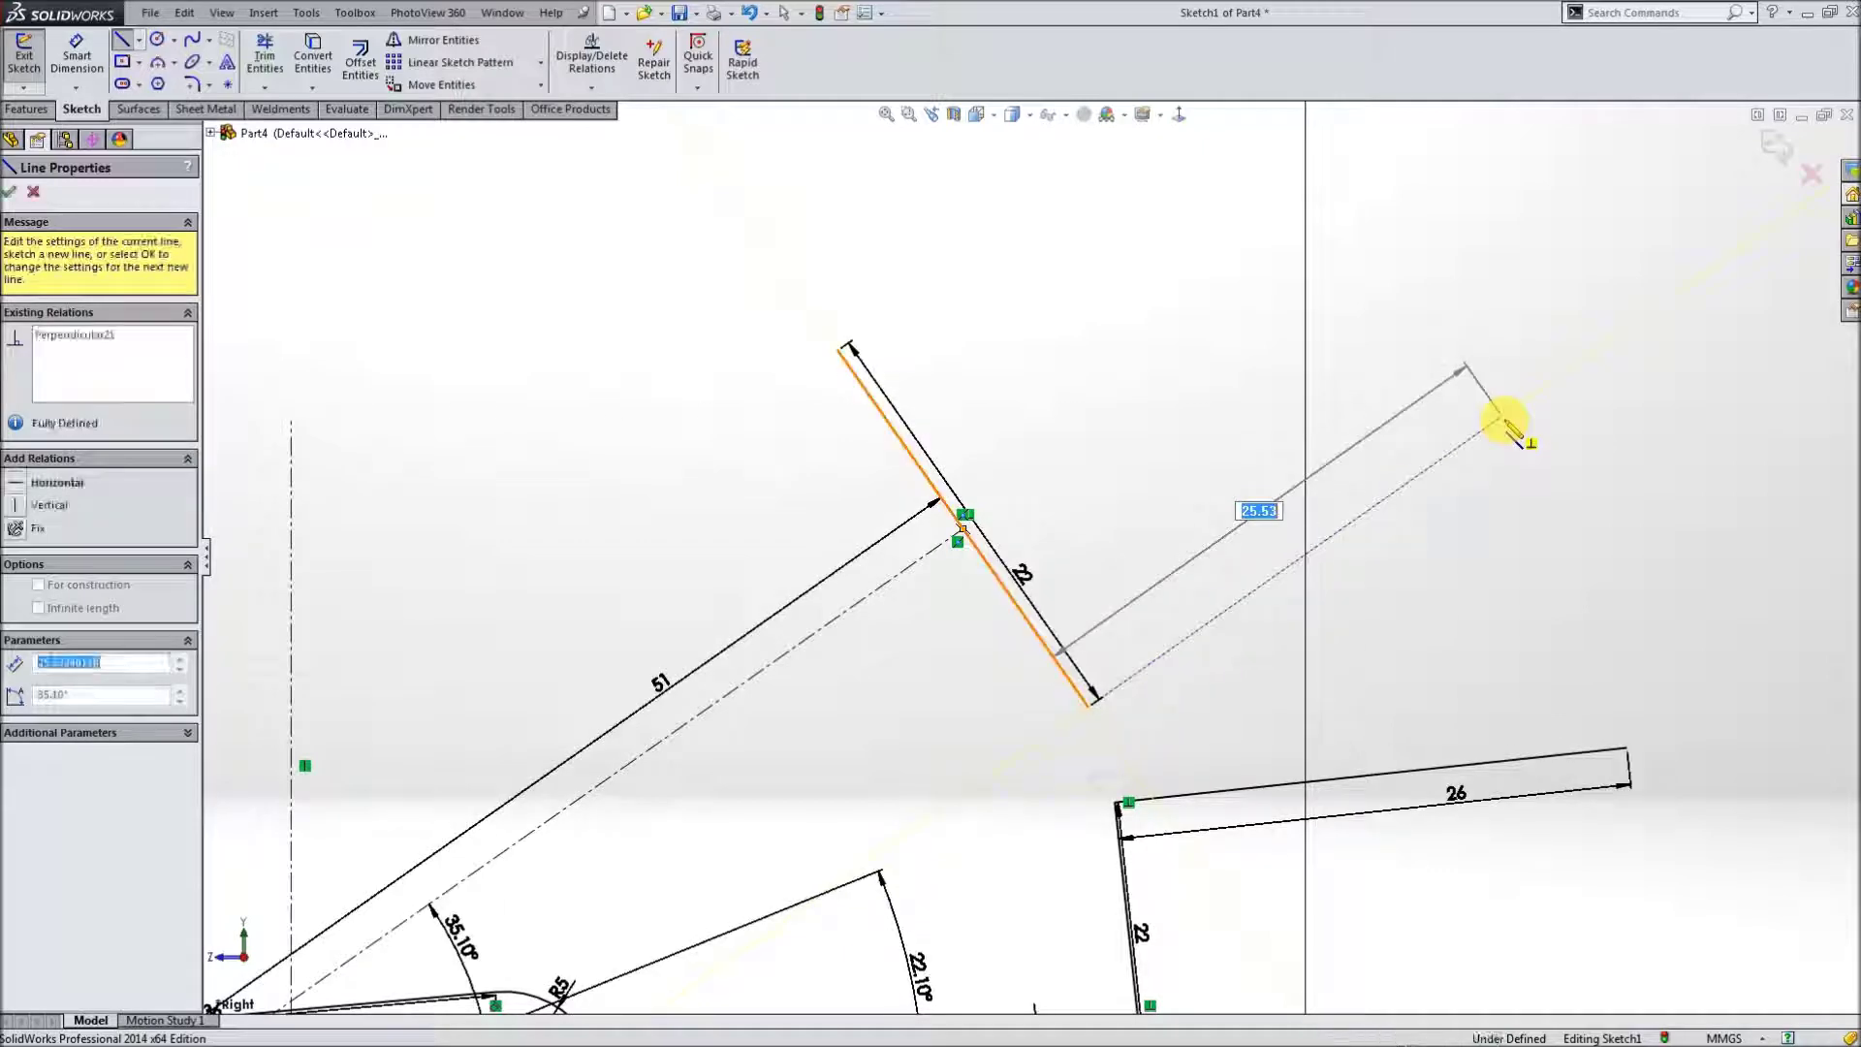
key(Escape)
click(121, 40)
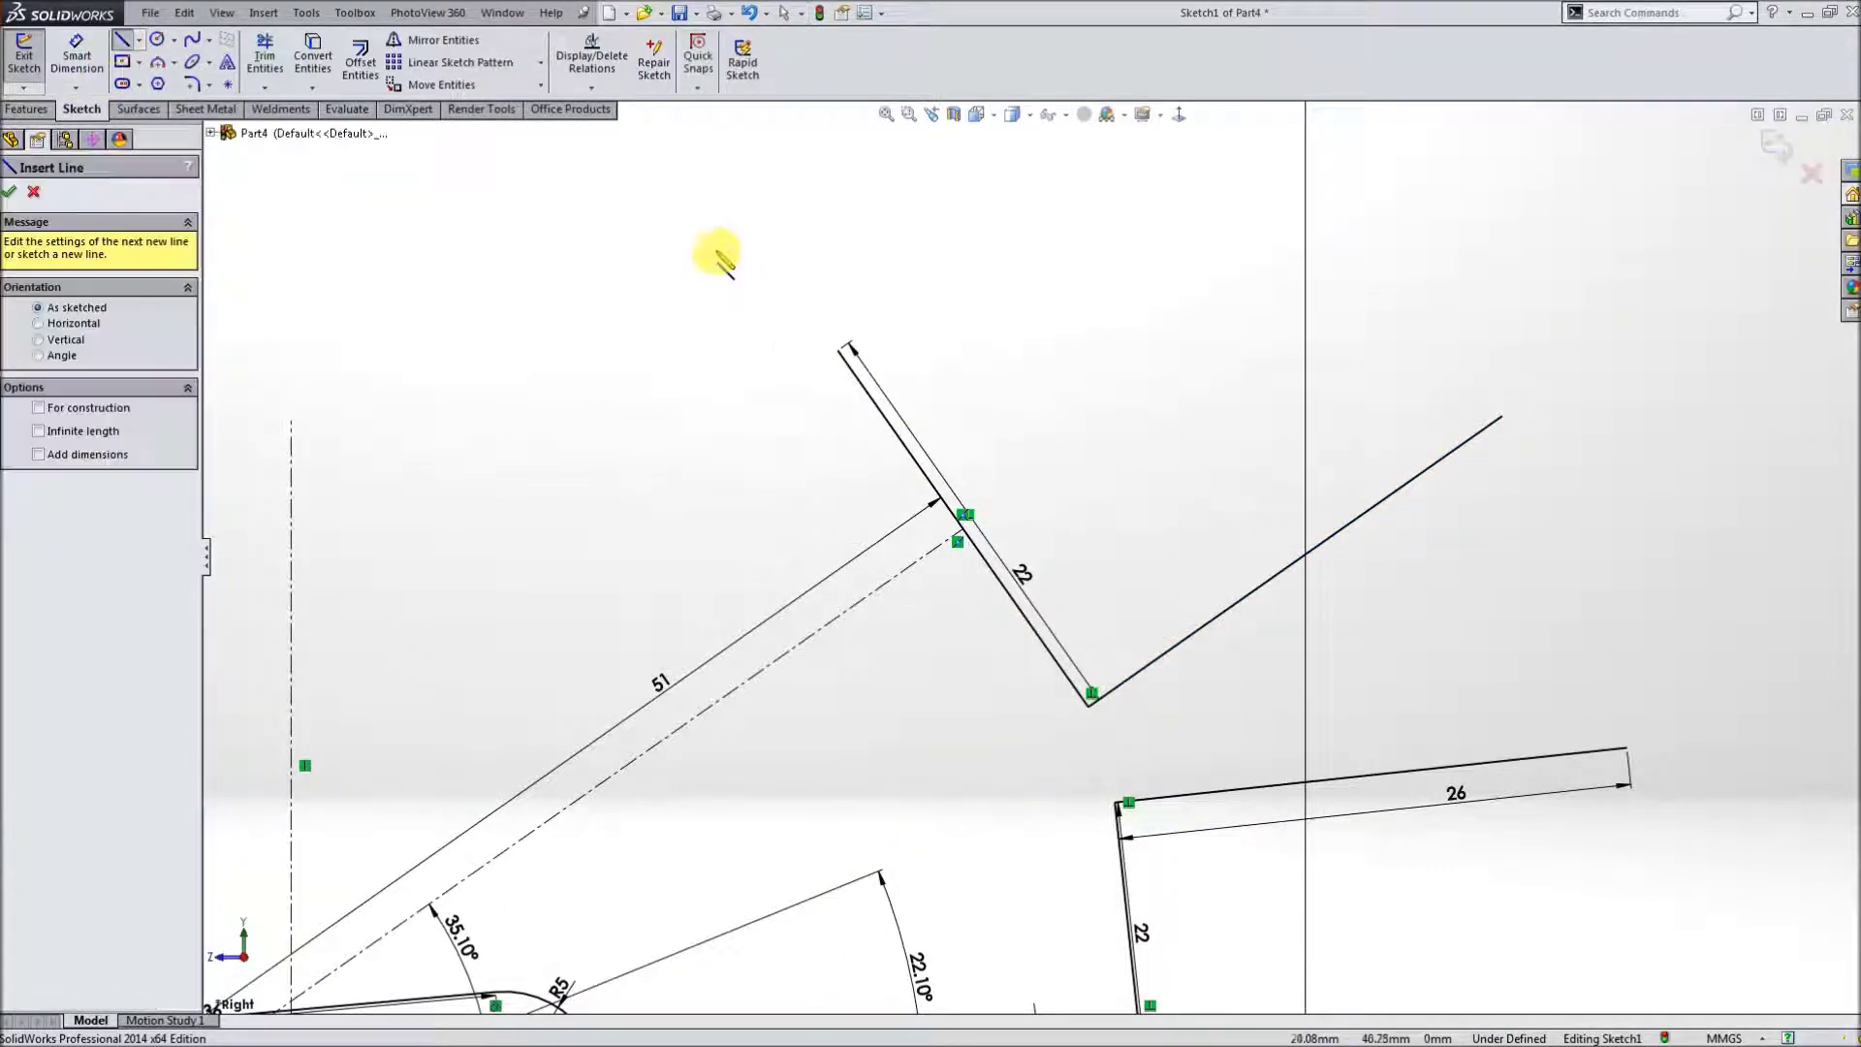
click(848, 346)
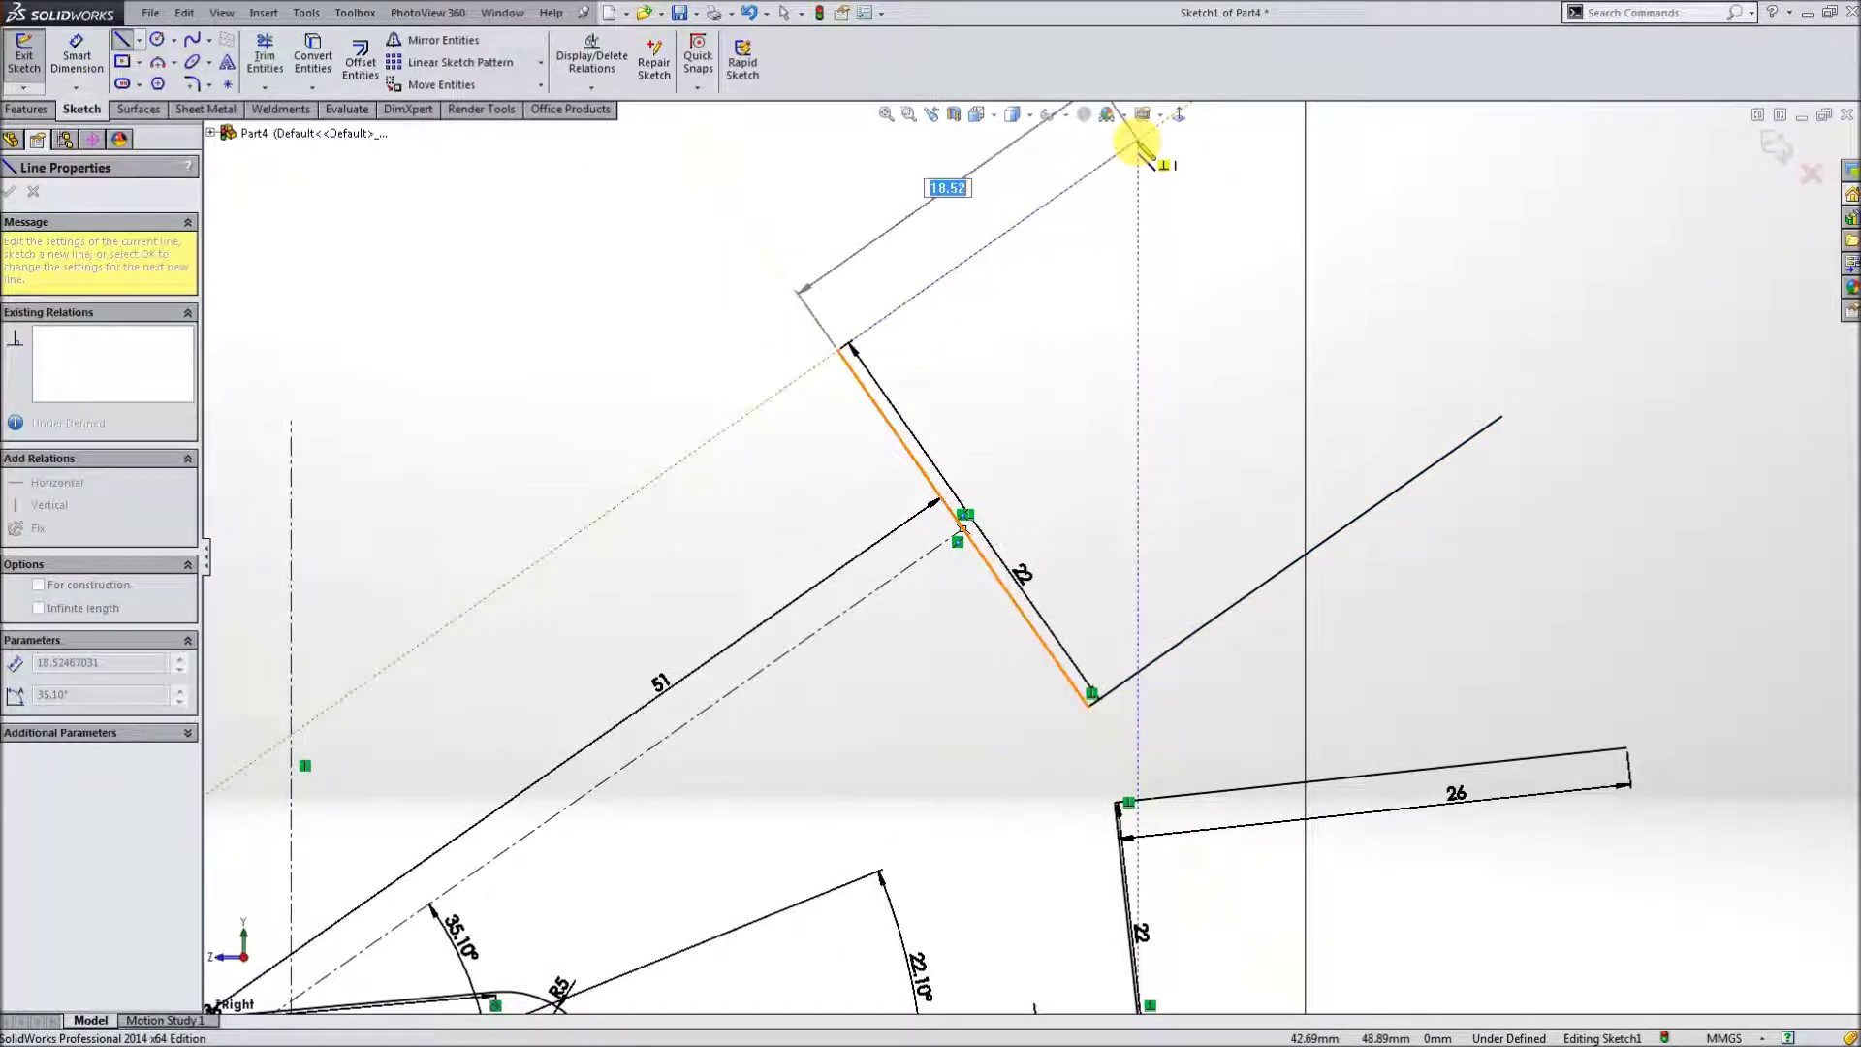
scroll(1136, 281, up, 3)
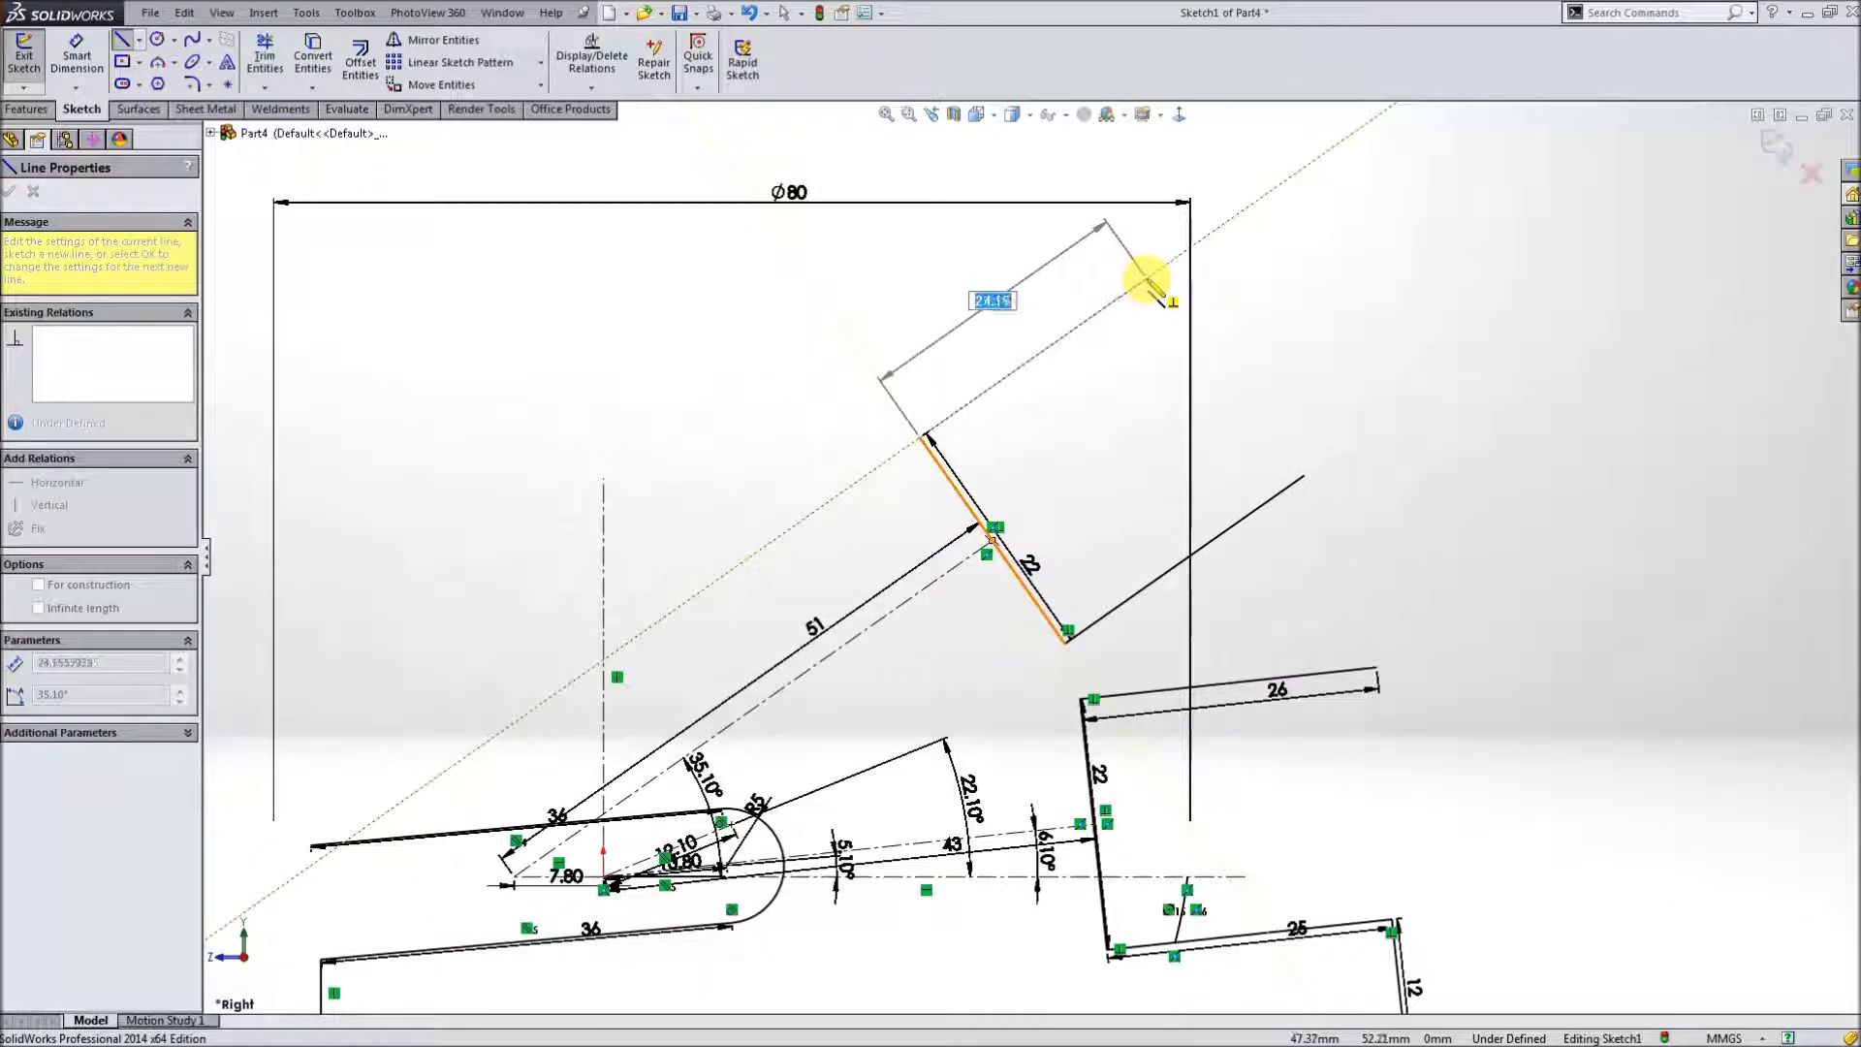
click(1145, 281)
key(Escape)
- Dimension the lower prong line to 26 mm and close the lower prong with a line
click(77, 54)
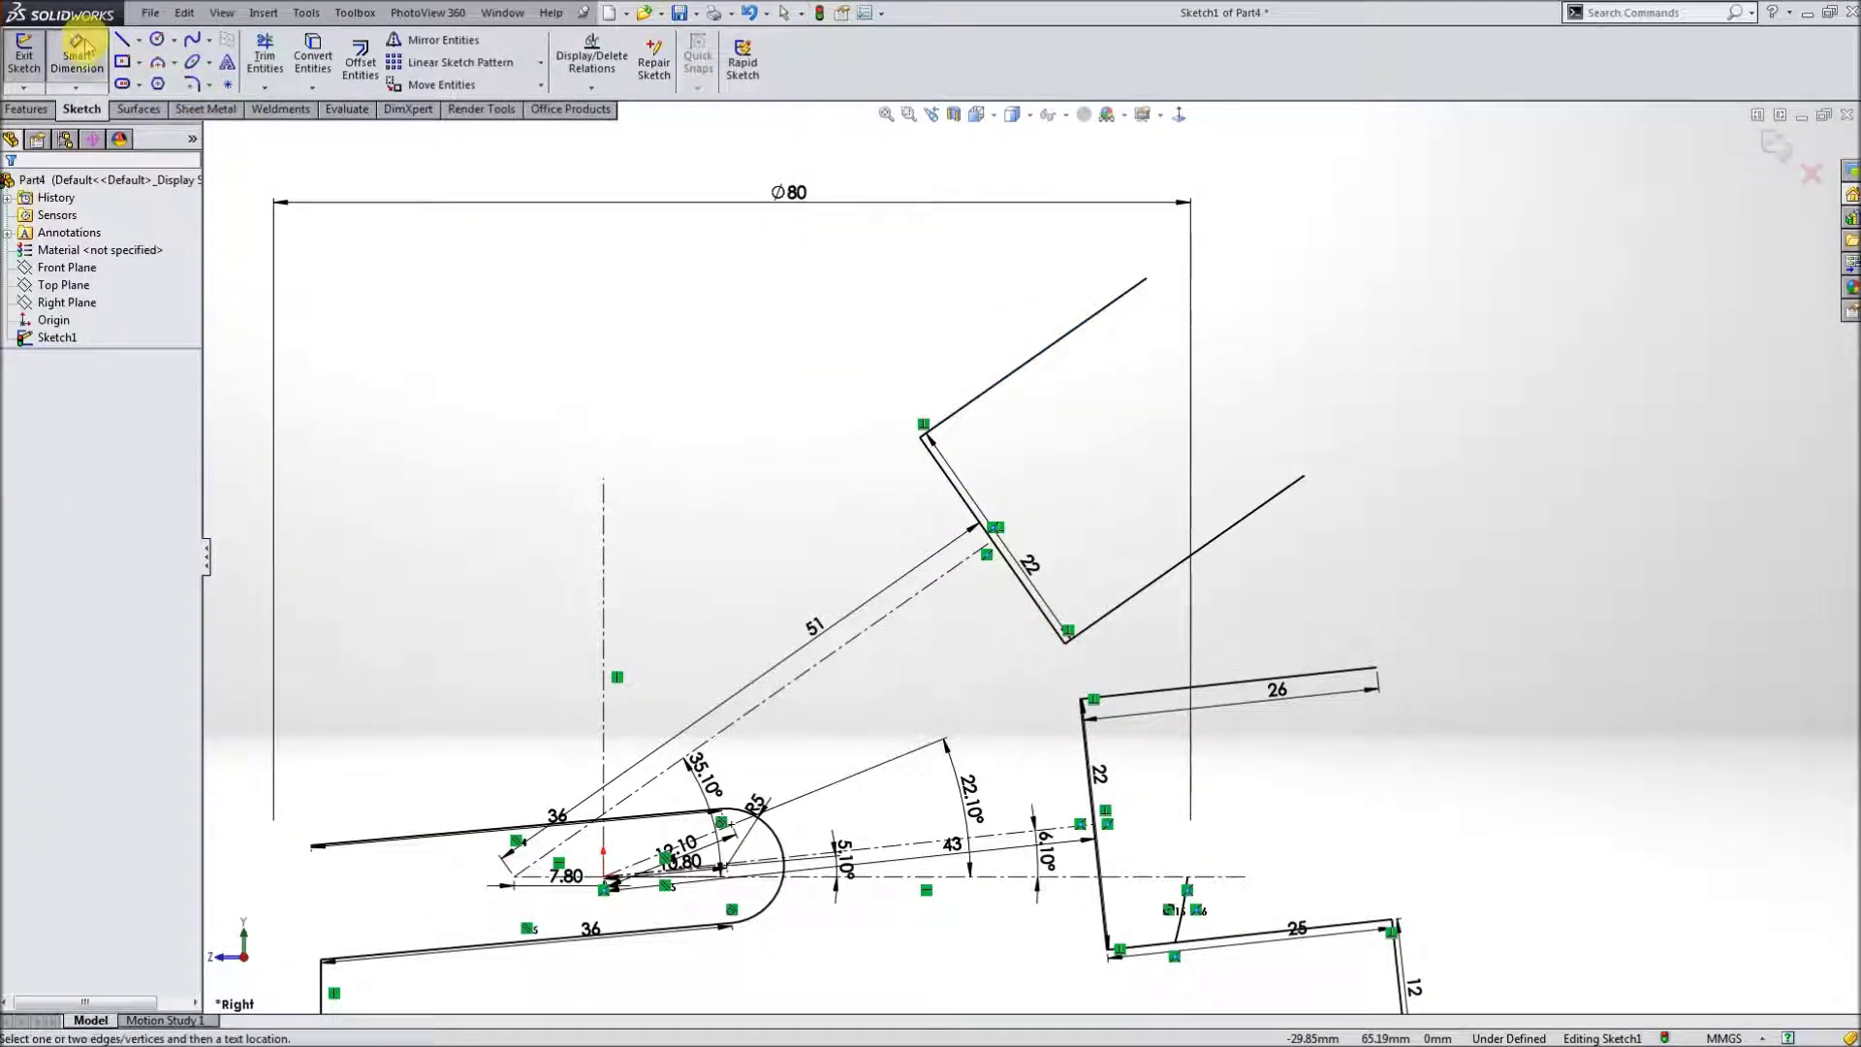
click(1250, 524)
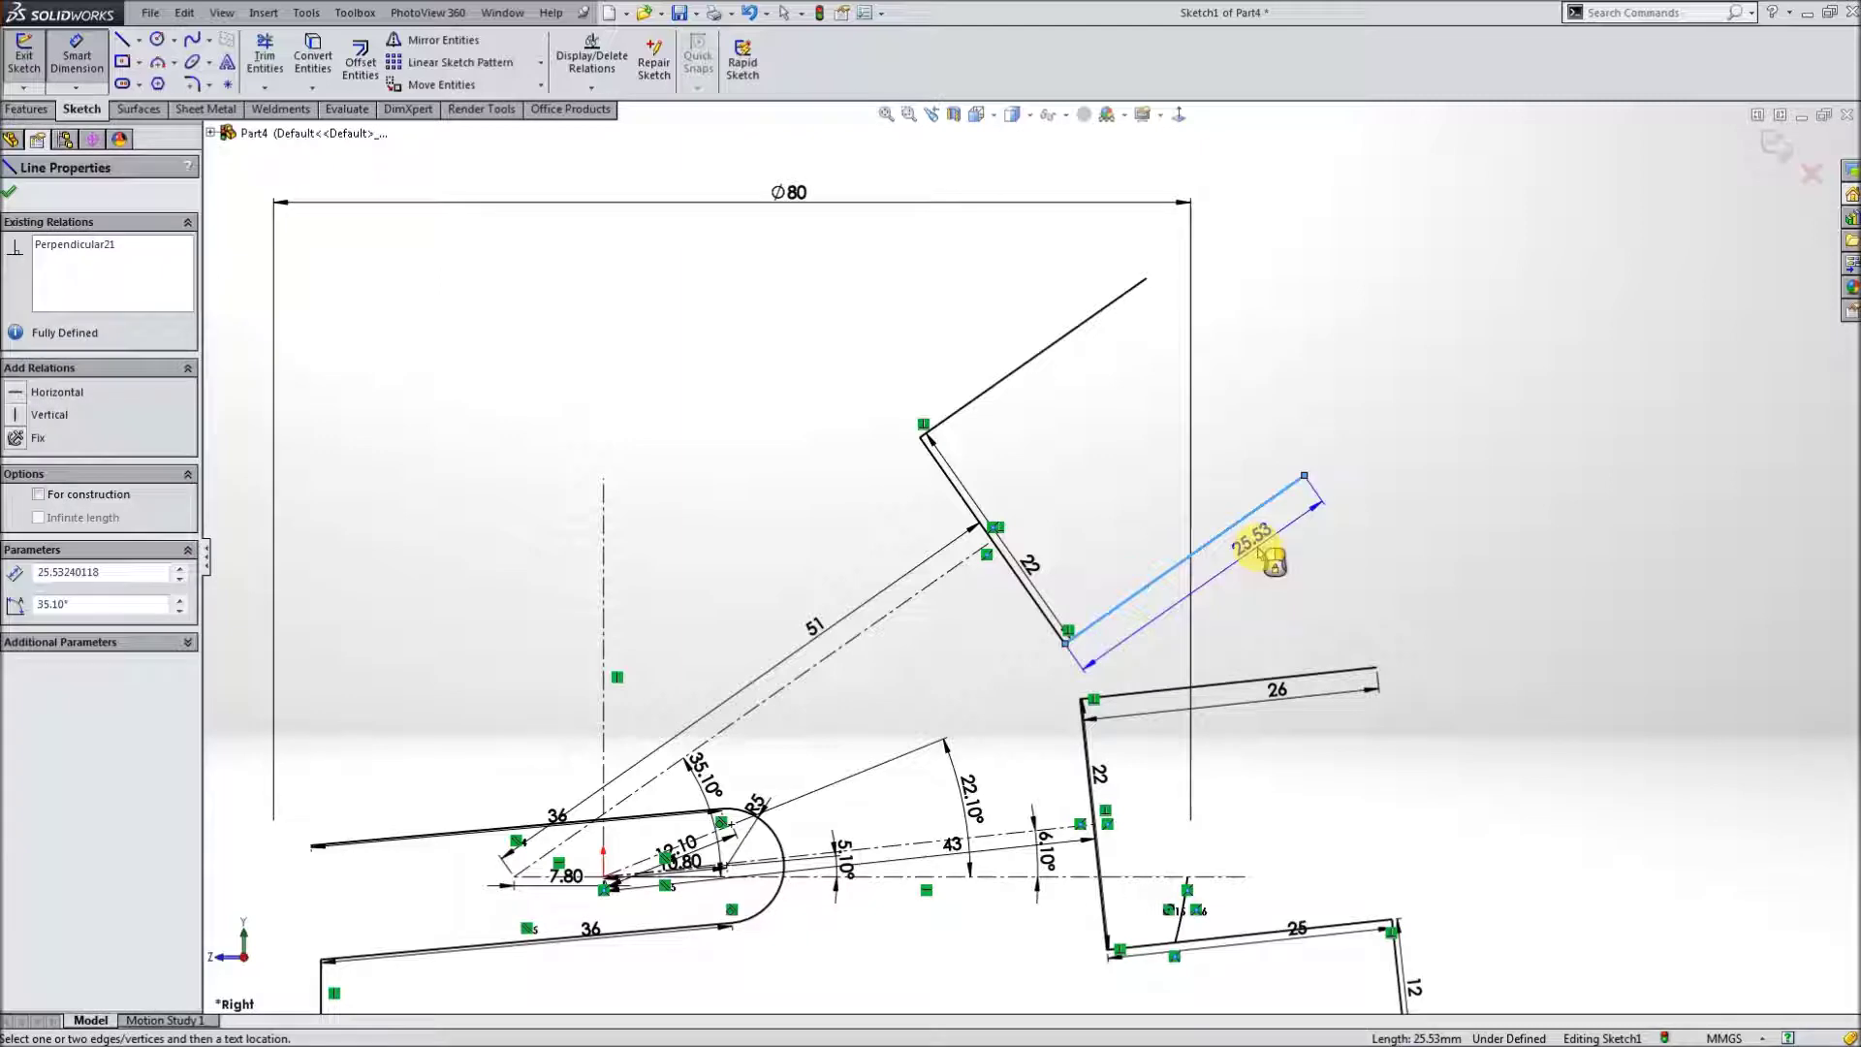
text(2)
key(Return)
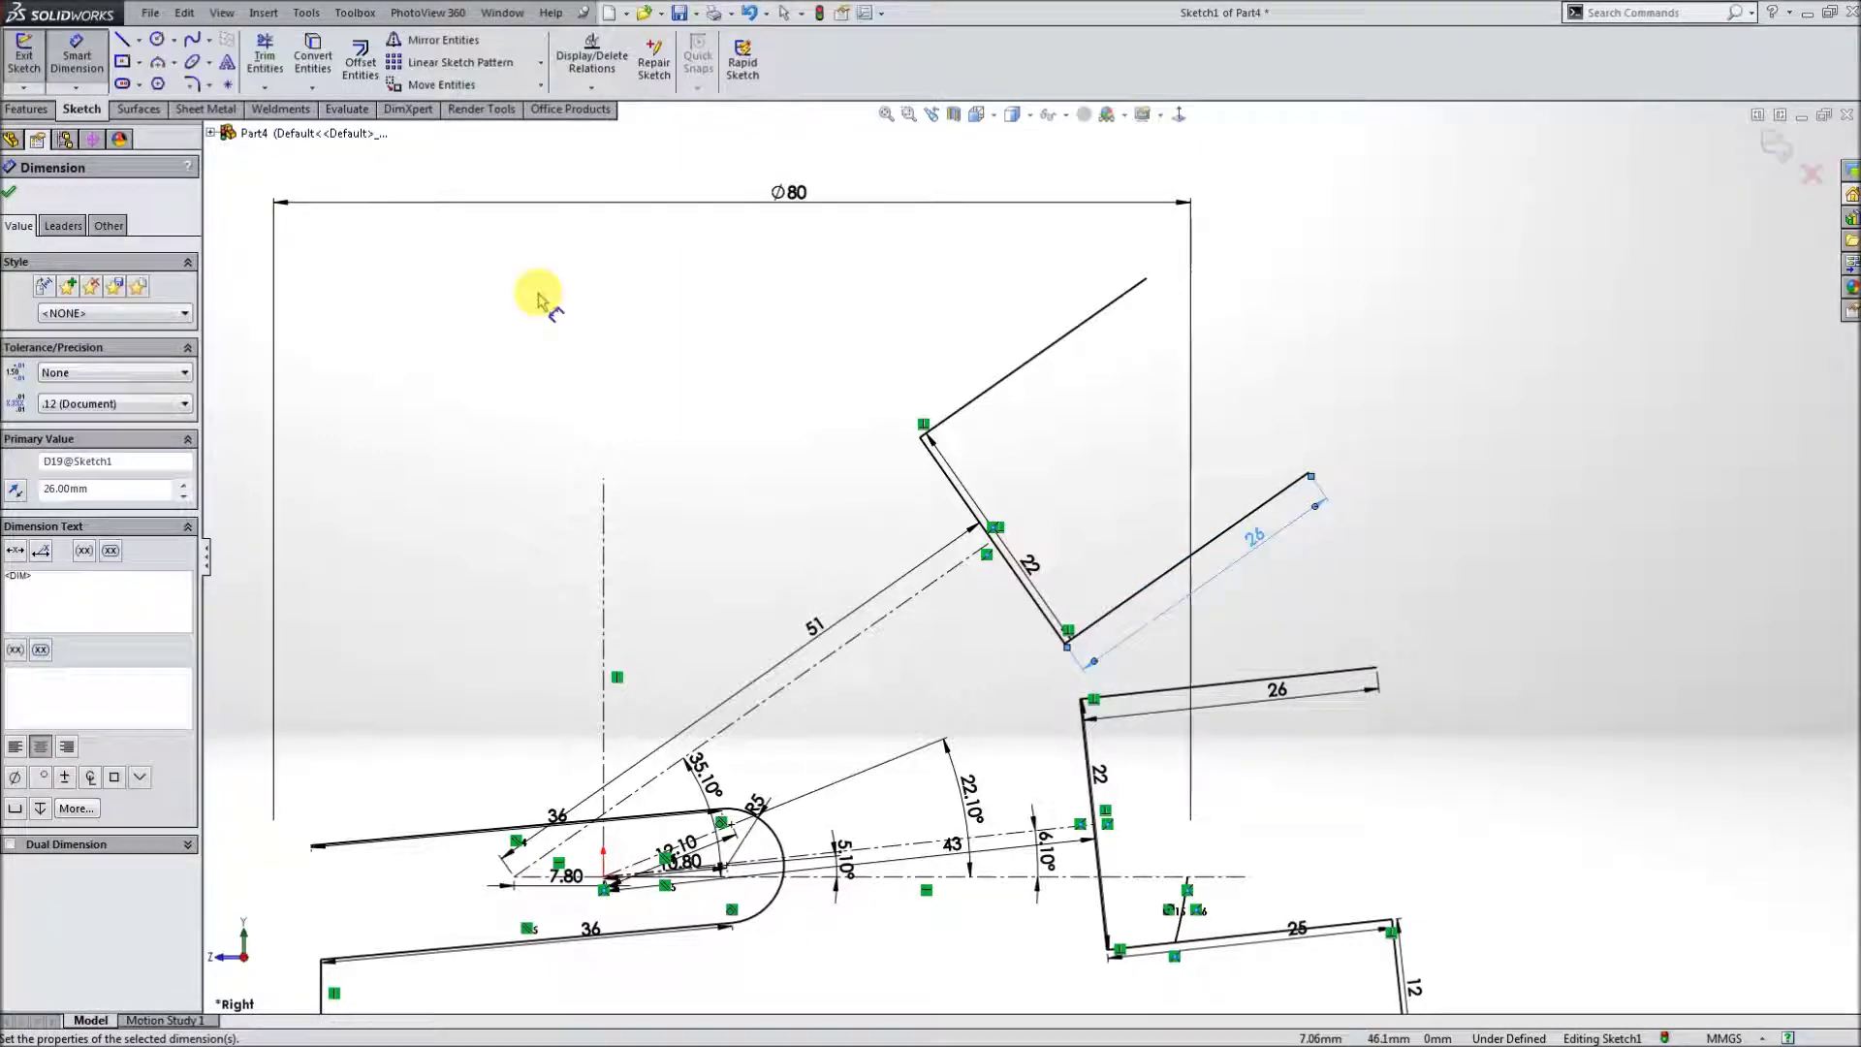
click(122, 40)
drag(1305, 475, 1378, 665)
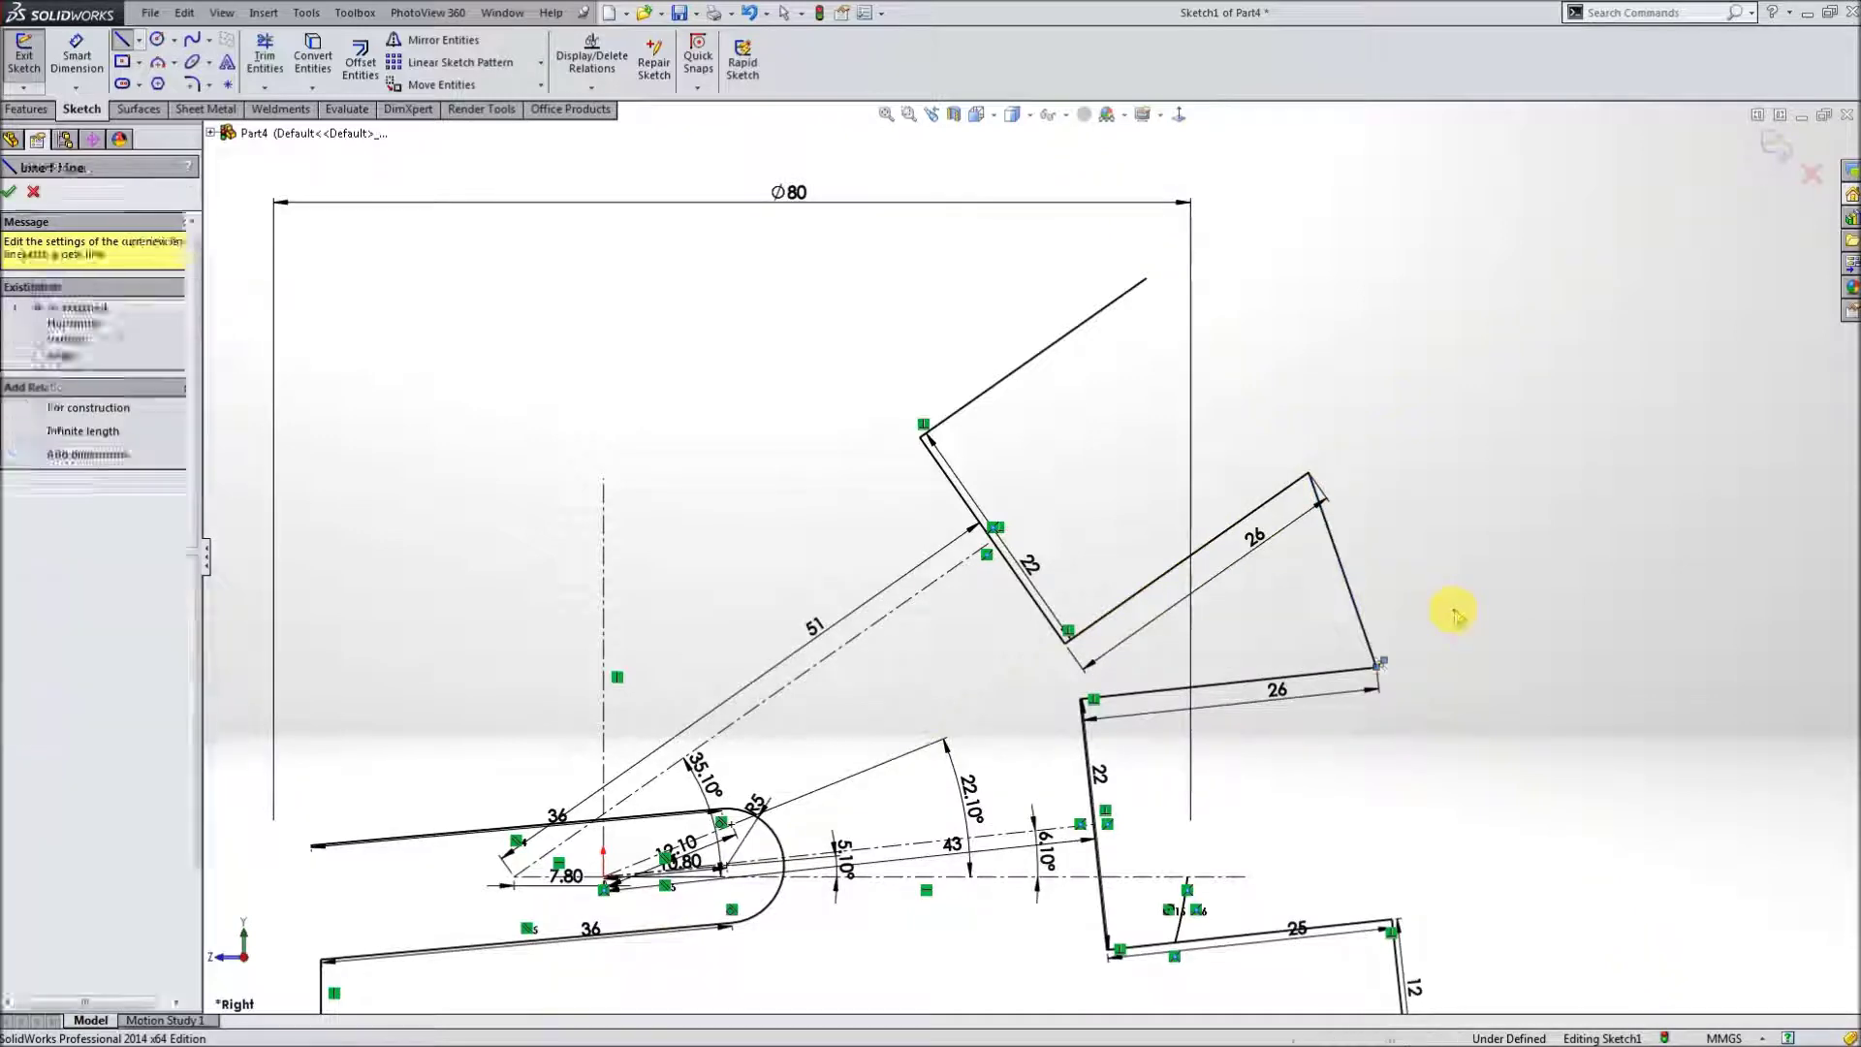
key(Escape)
- Draw the short prong-end line, long slanted edge and vertical drop closing the upper outline
click(122, 40)
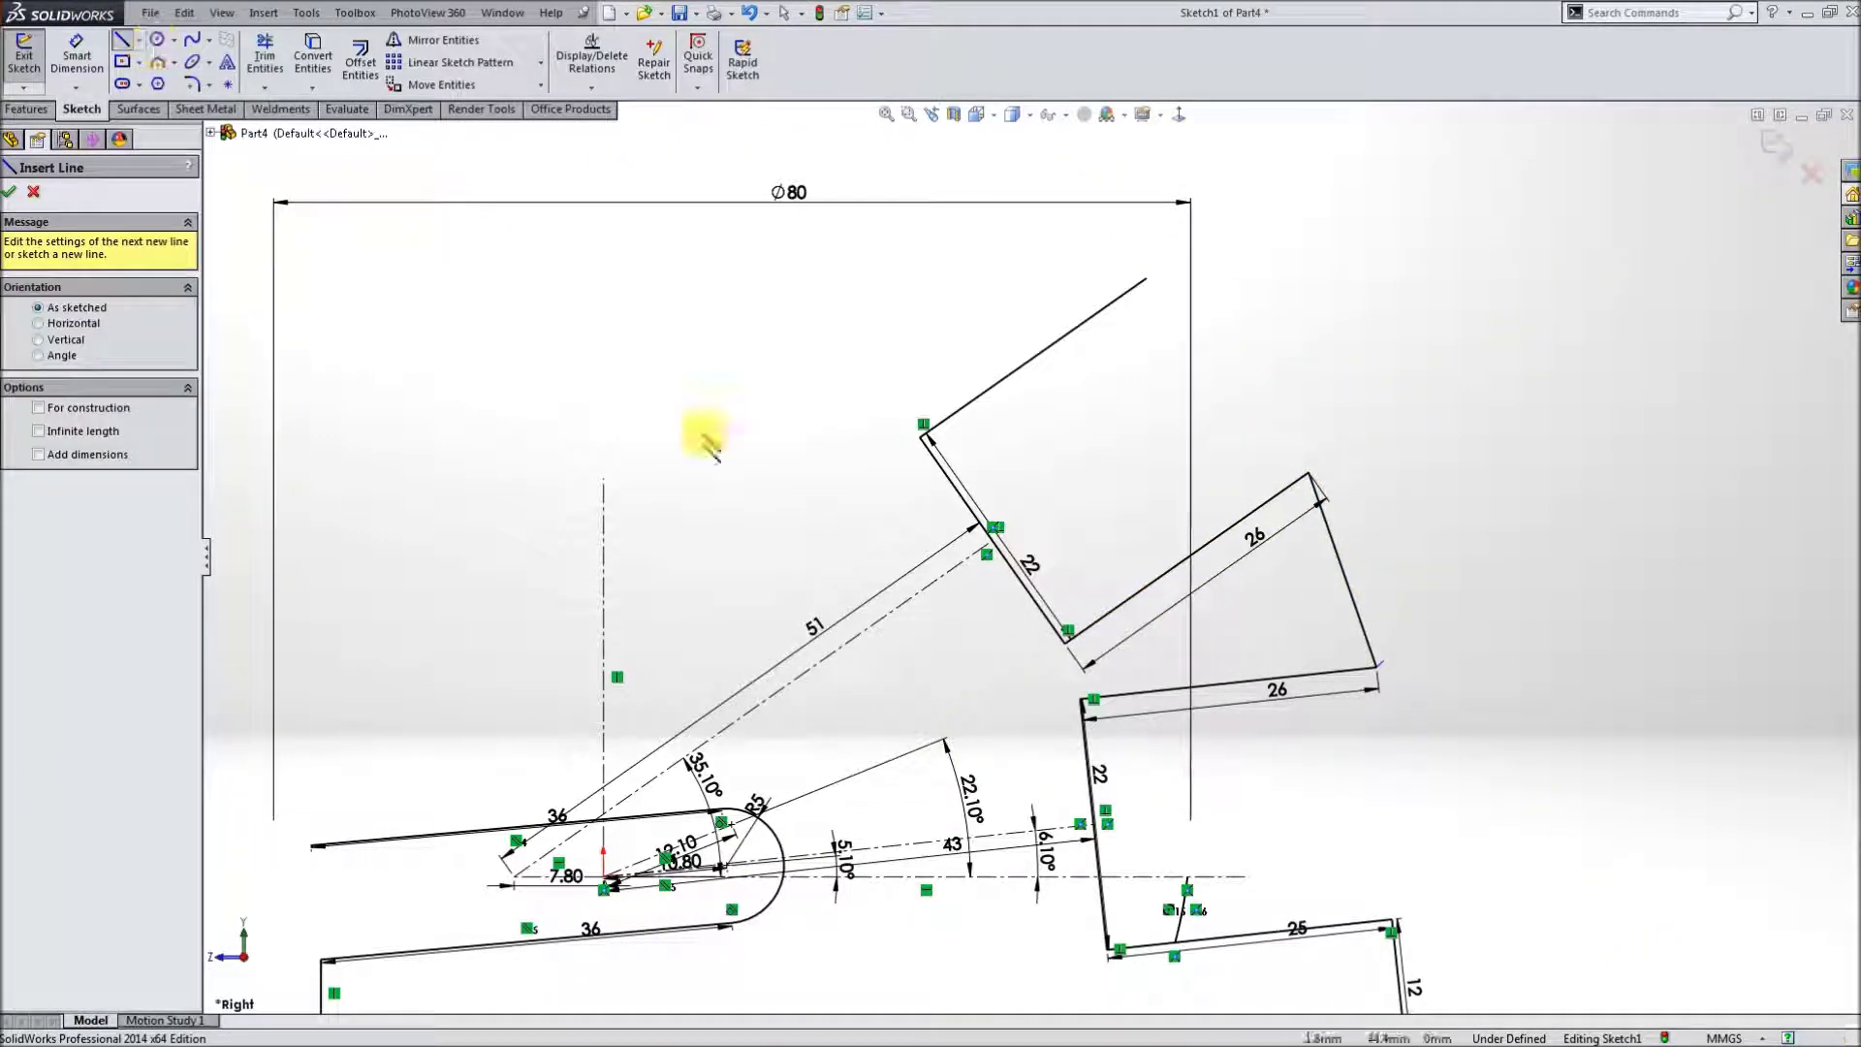
scroll(970, 524, up, 2)
scroll(1193, 374, down, 2)
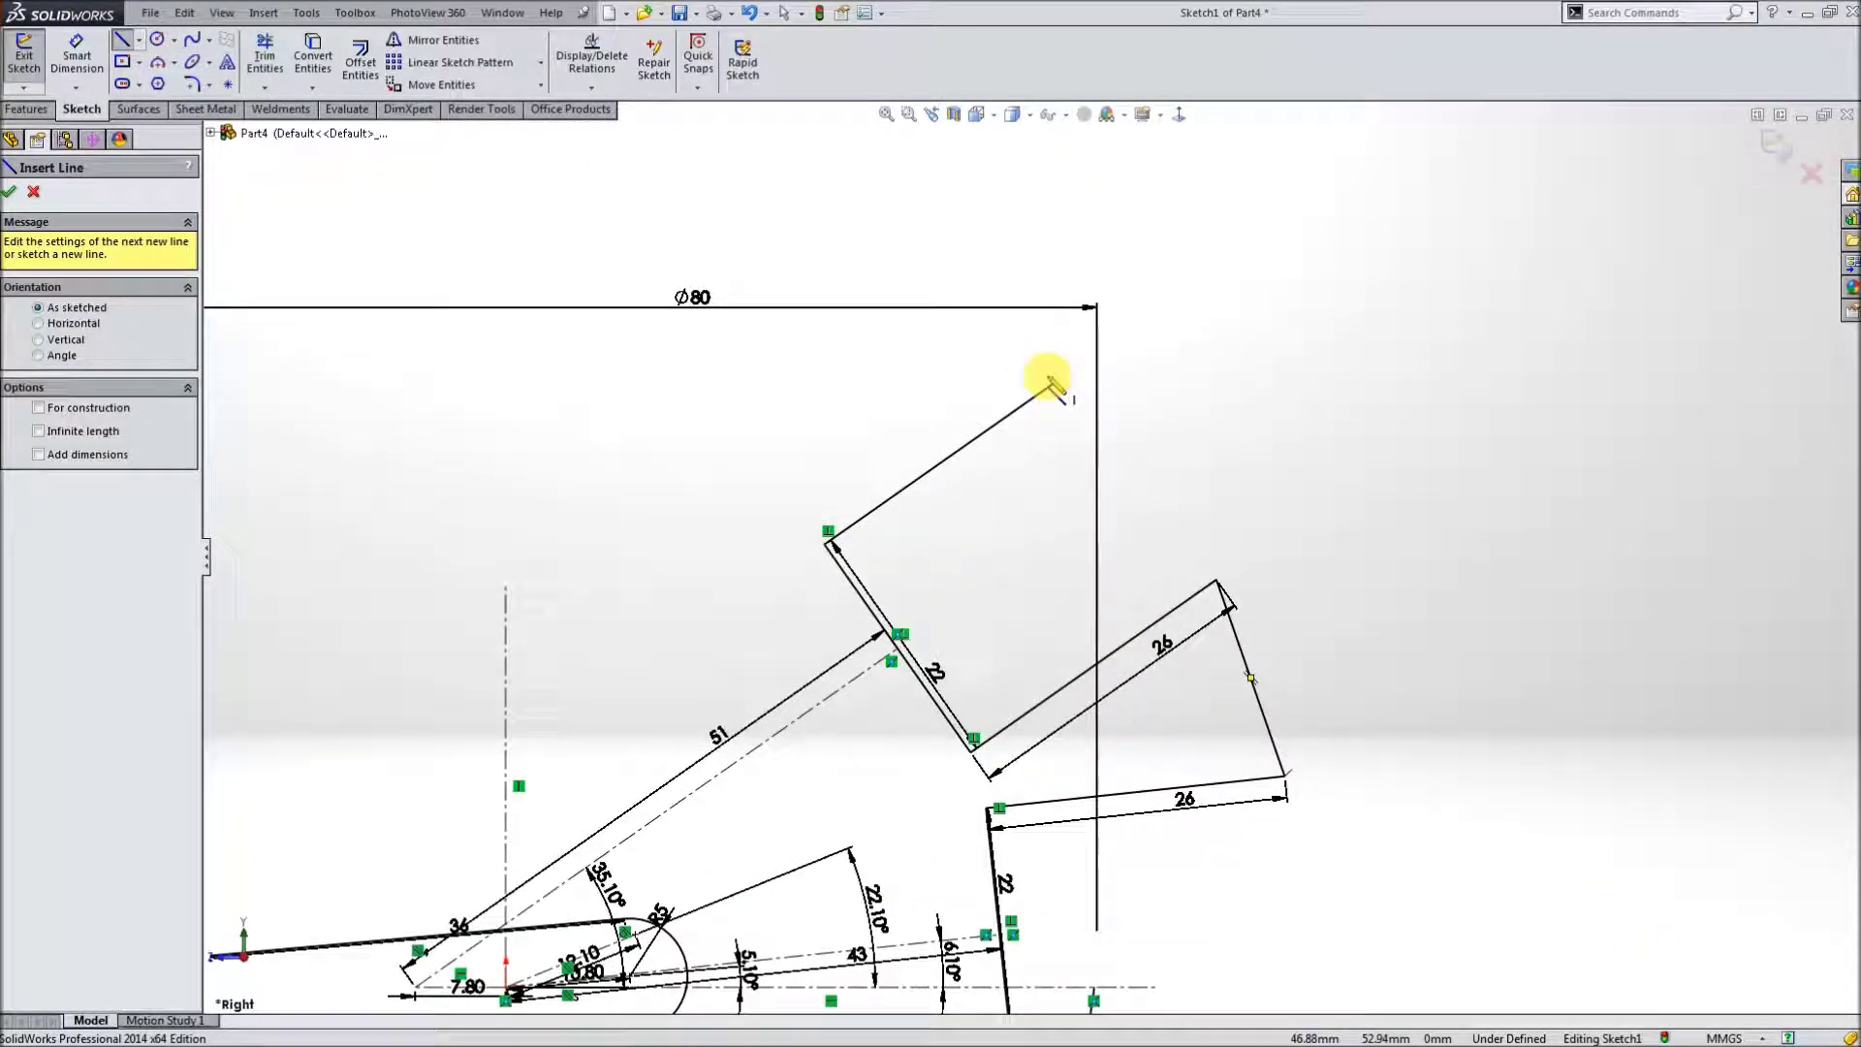
click(1054, 388)
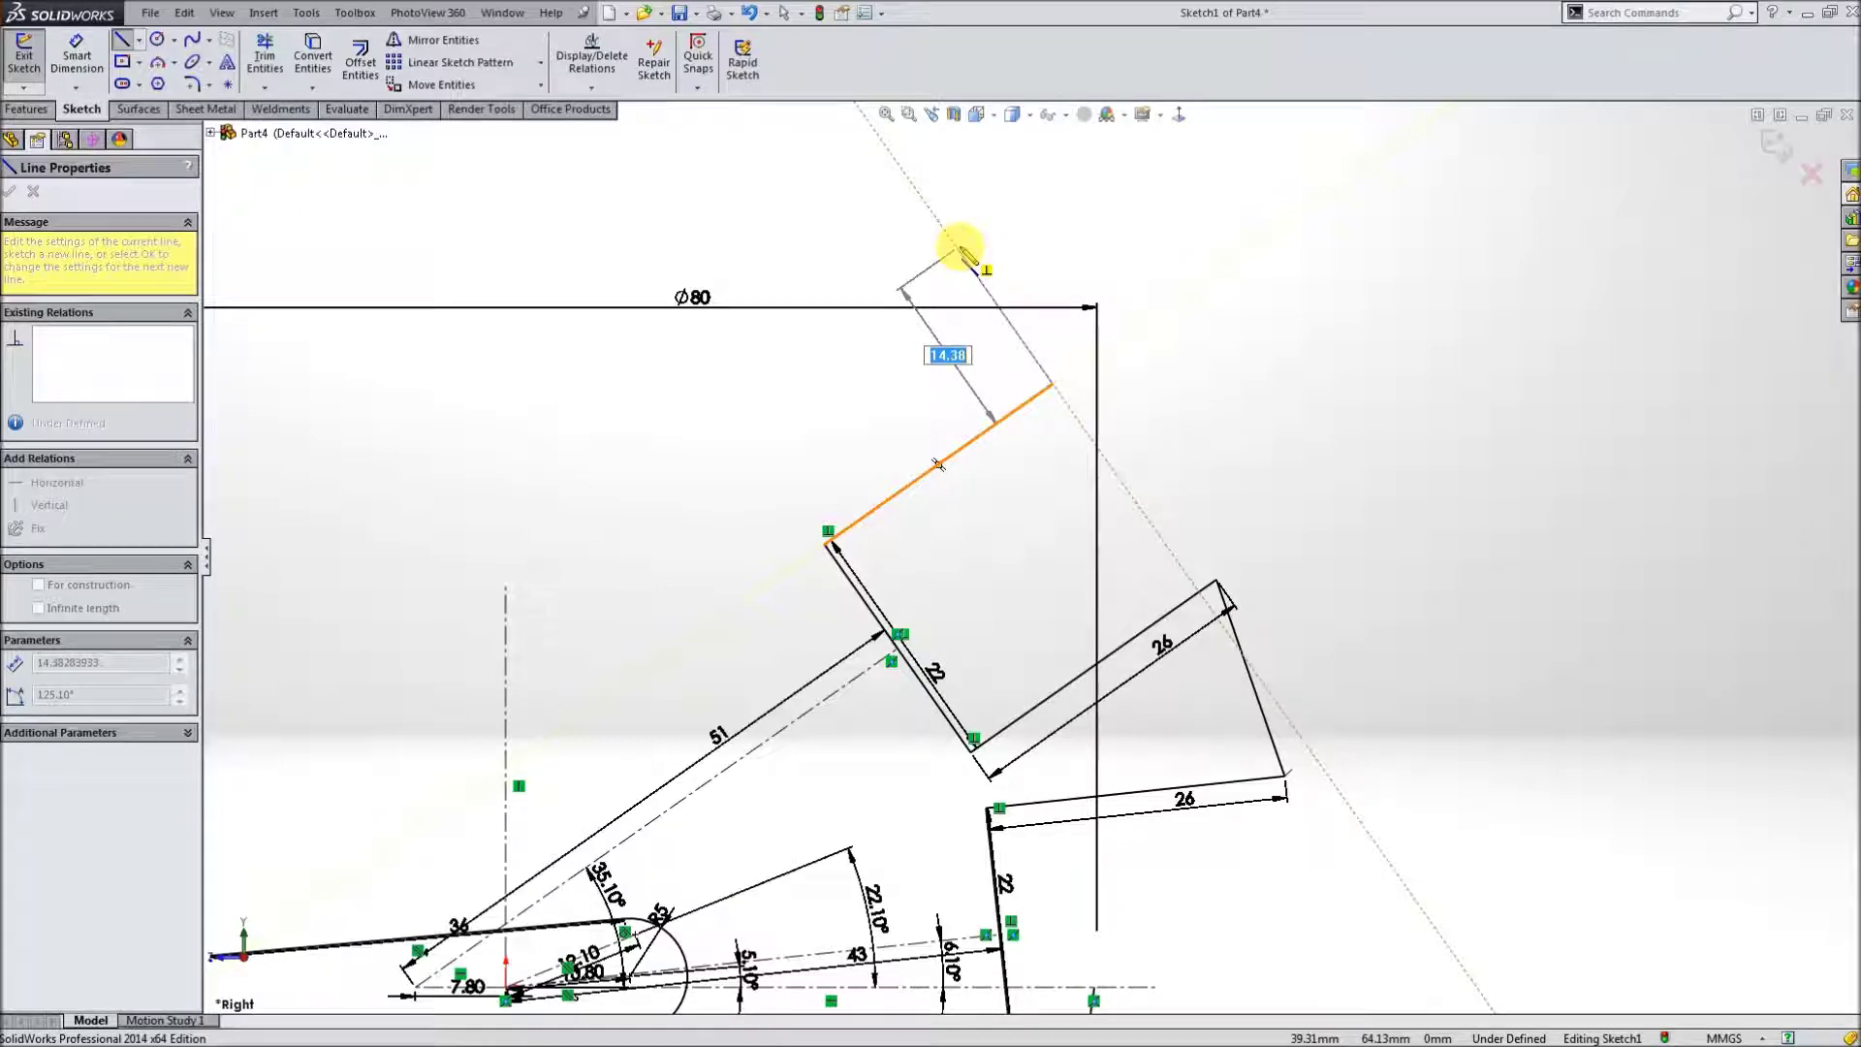
click(966, 257)
scroll(1046, 320, up, 3)
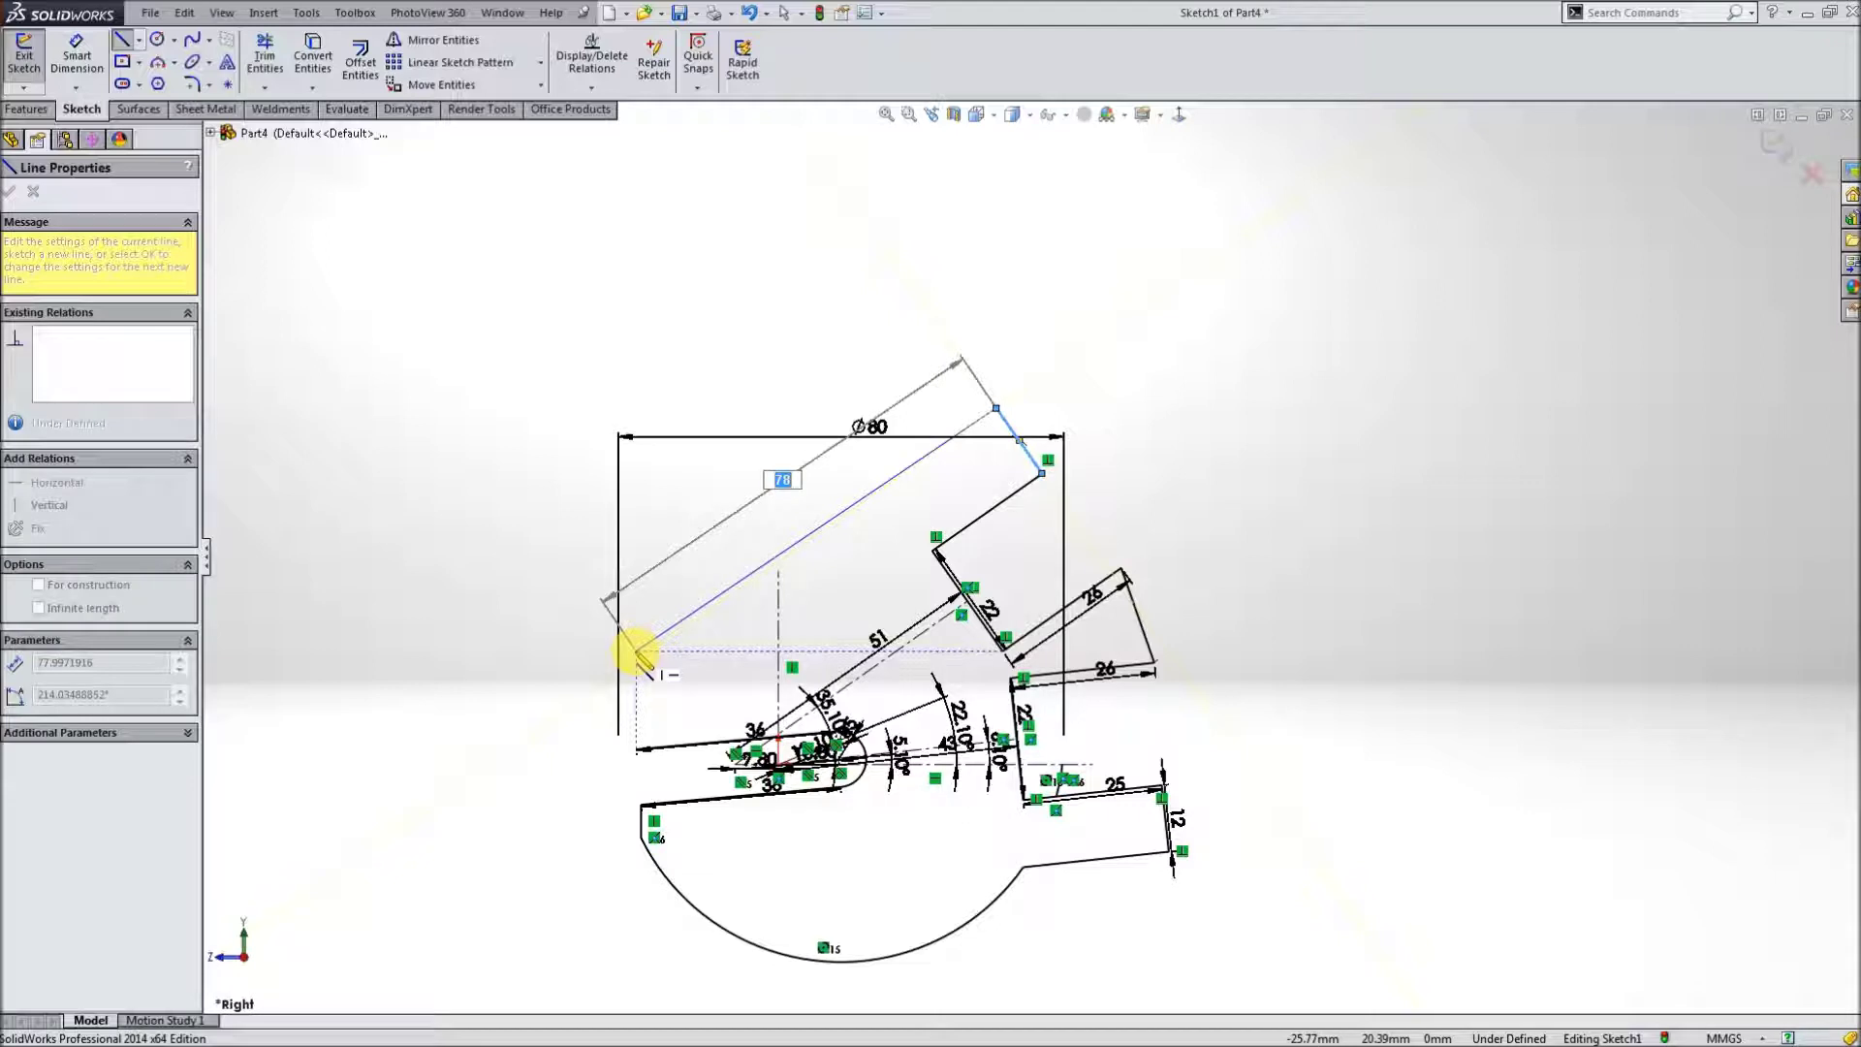
click(634, 651)
click(637, 748)
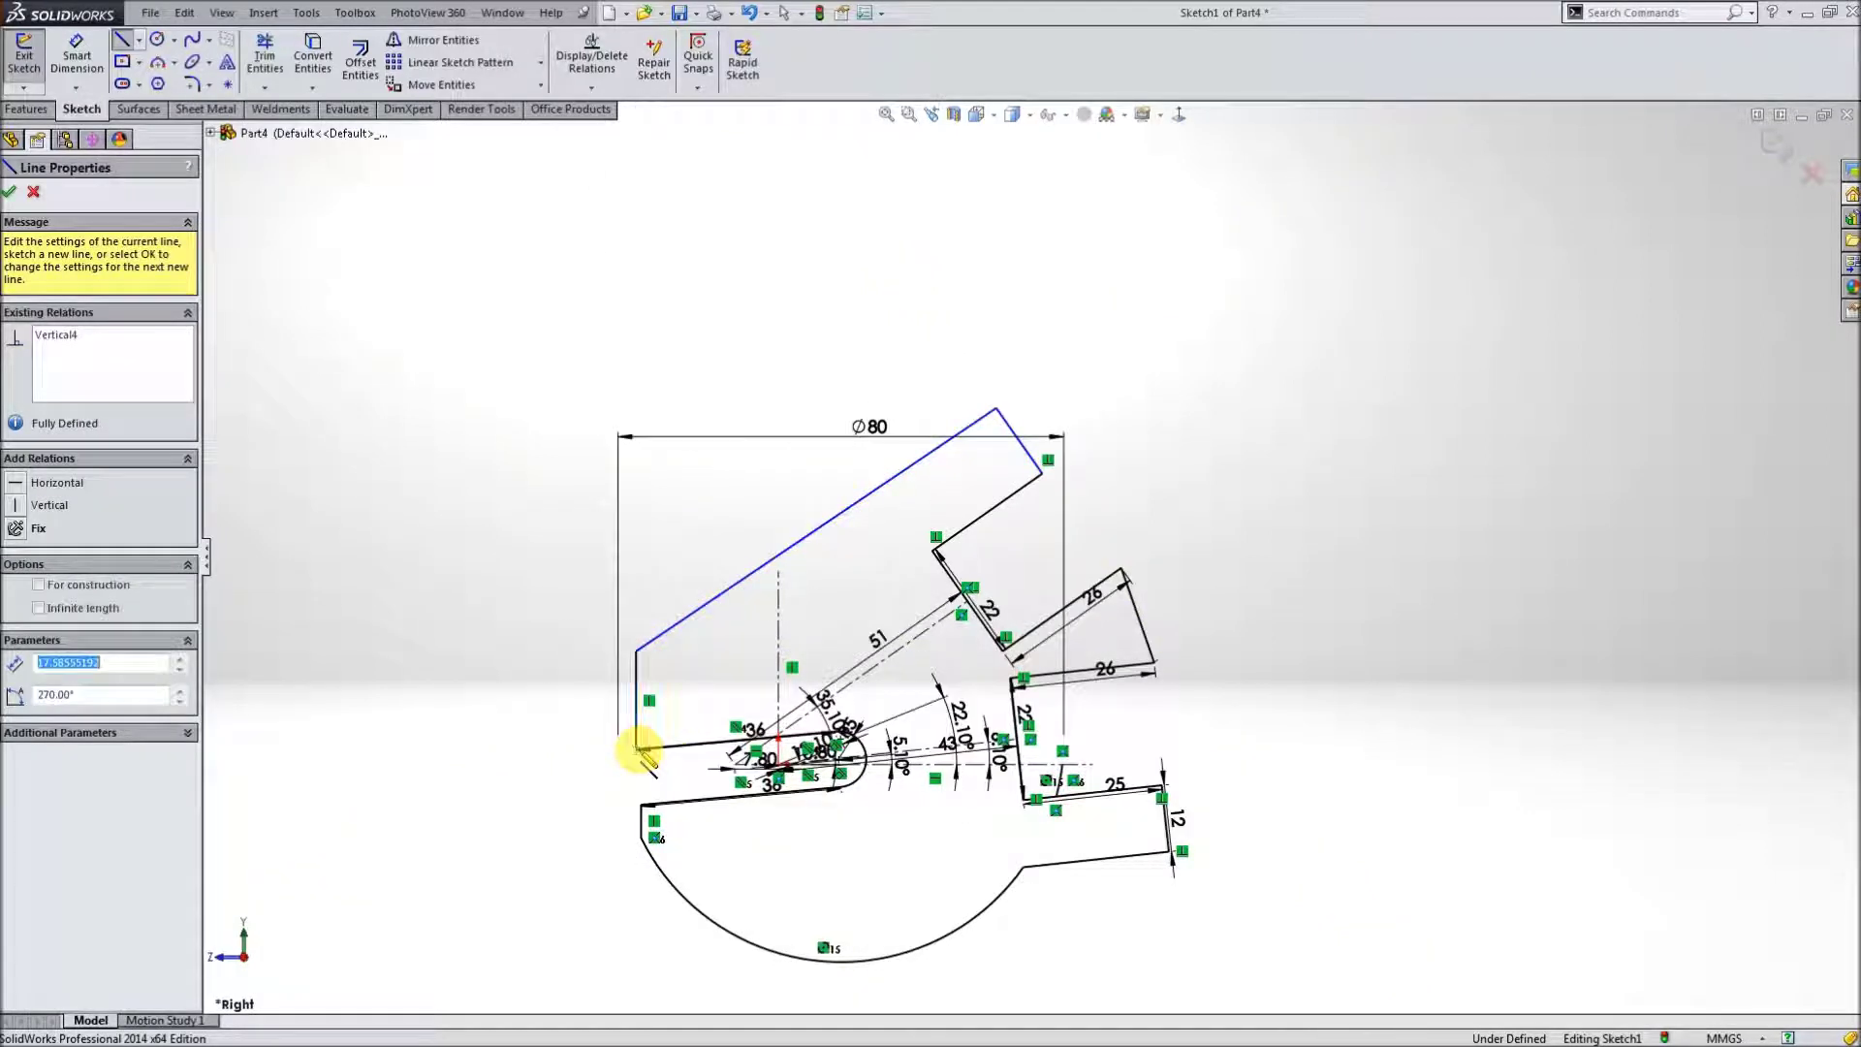
key(Escape)
click(102, 70)
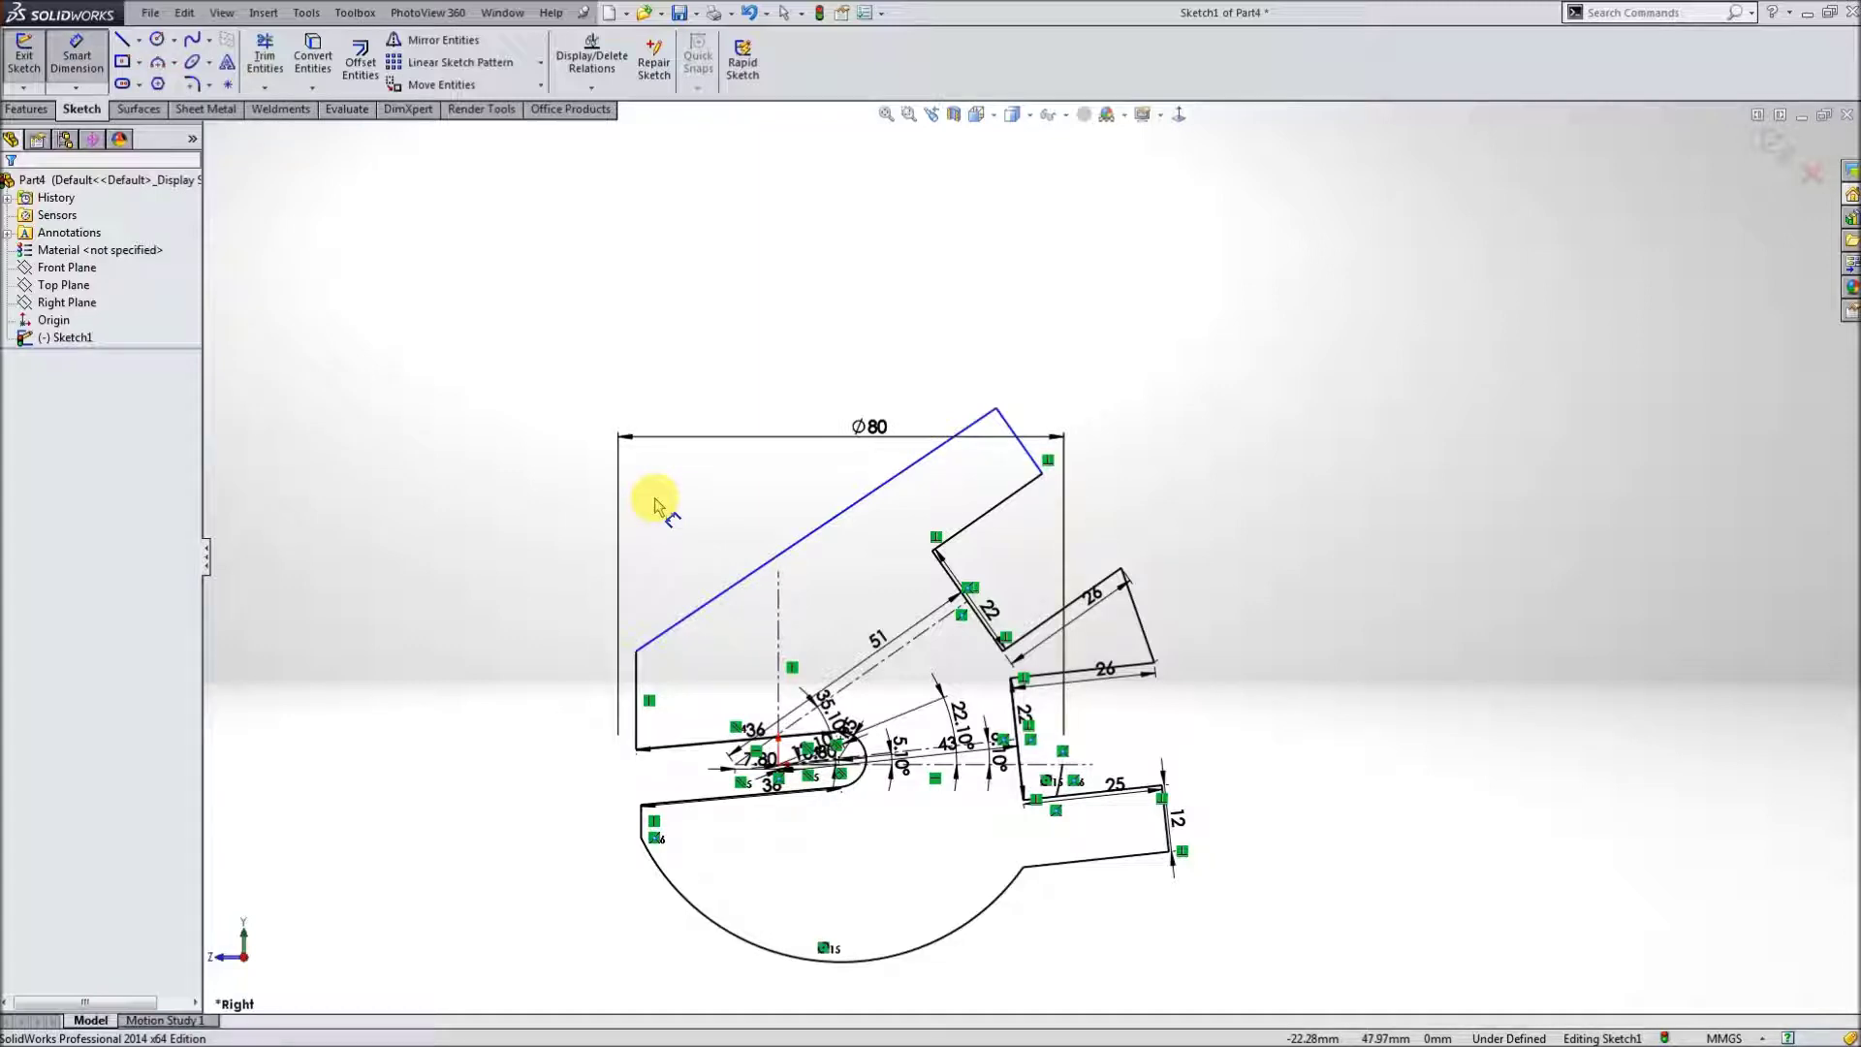
- Dimension the upper prong's short end line to 12 mm
scroll(1003, 446, down, 2)
click(1034, 456)
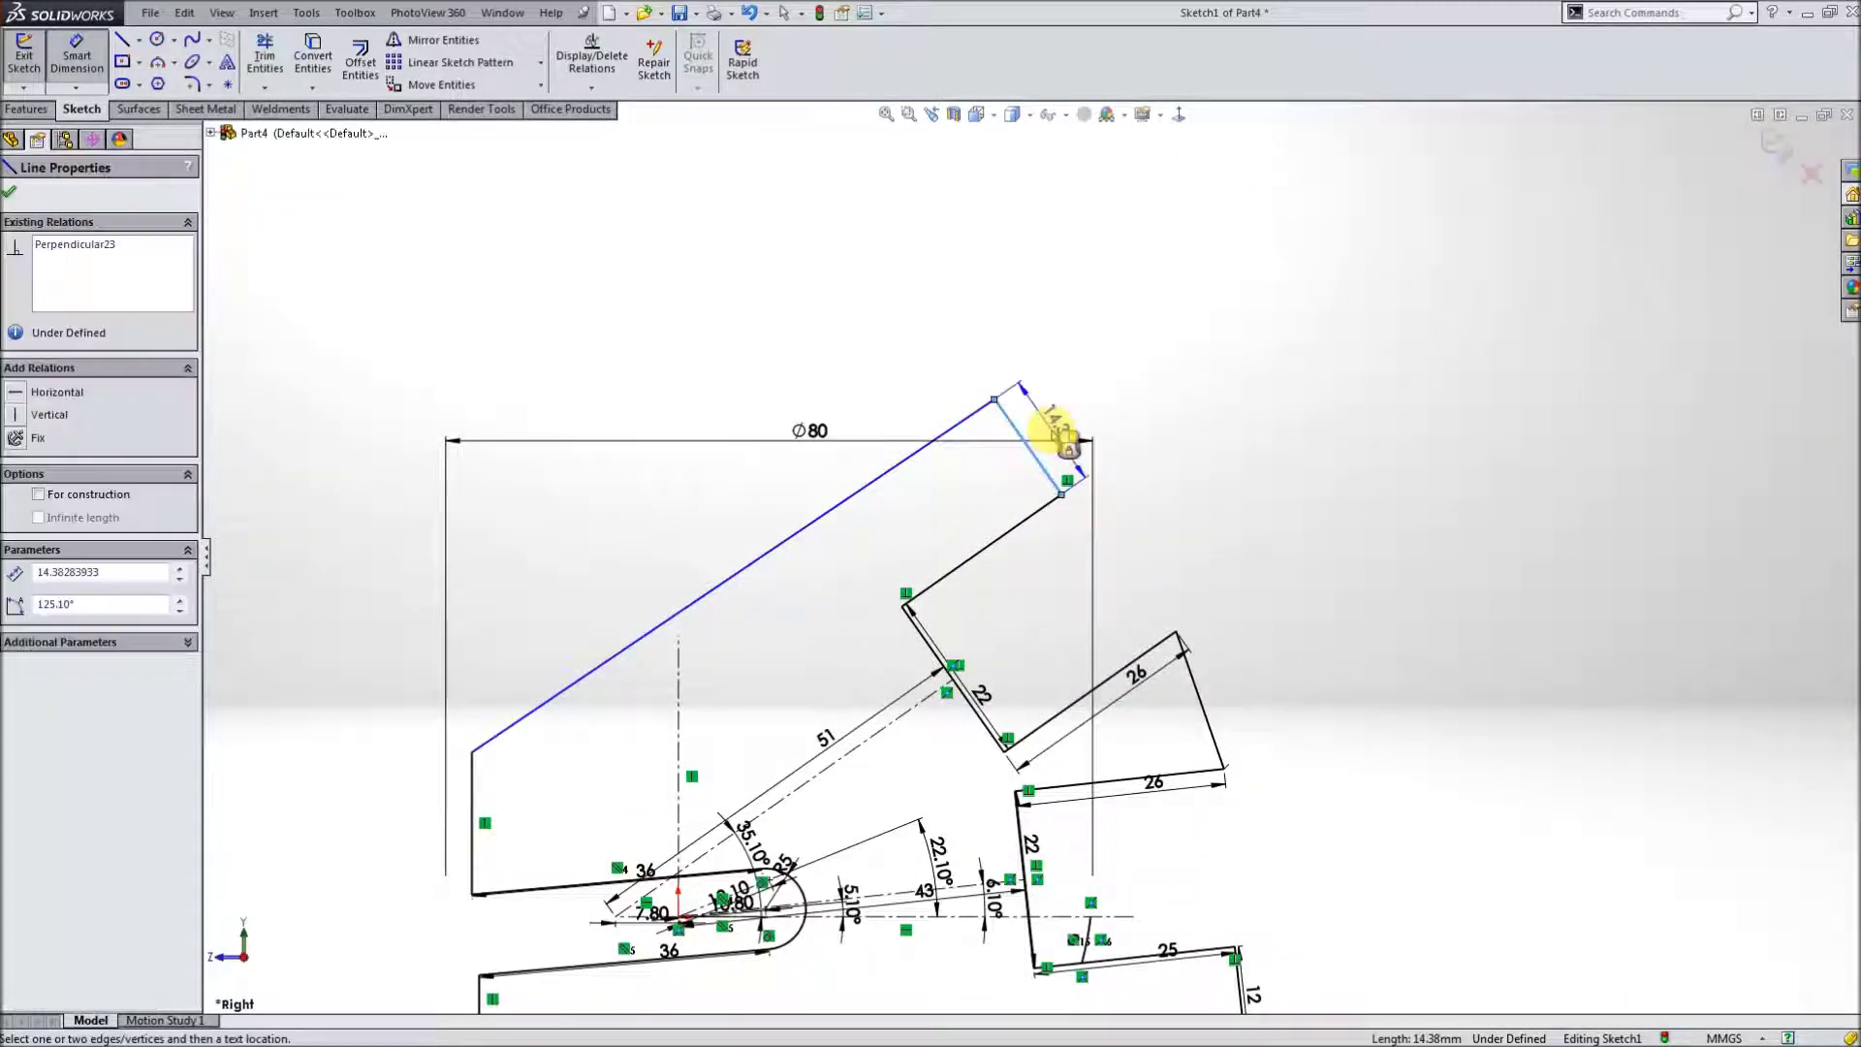
text(12)
key(Return)
click(1010, 410)
key(Escape)
- Make the 12 mm end line perpendicular to the long slanted edge
click(922, 469)
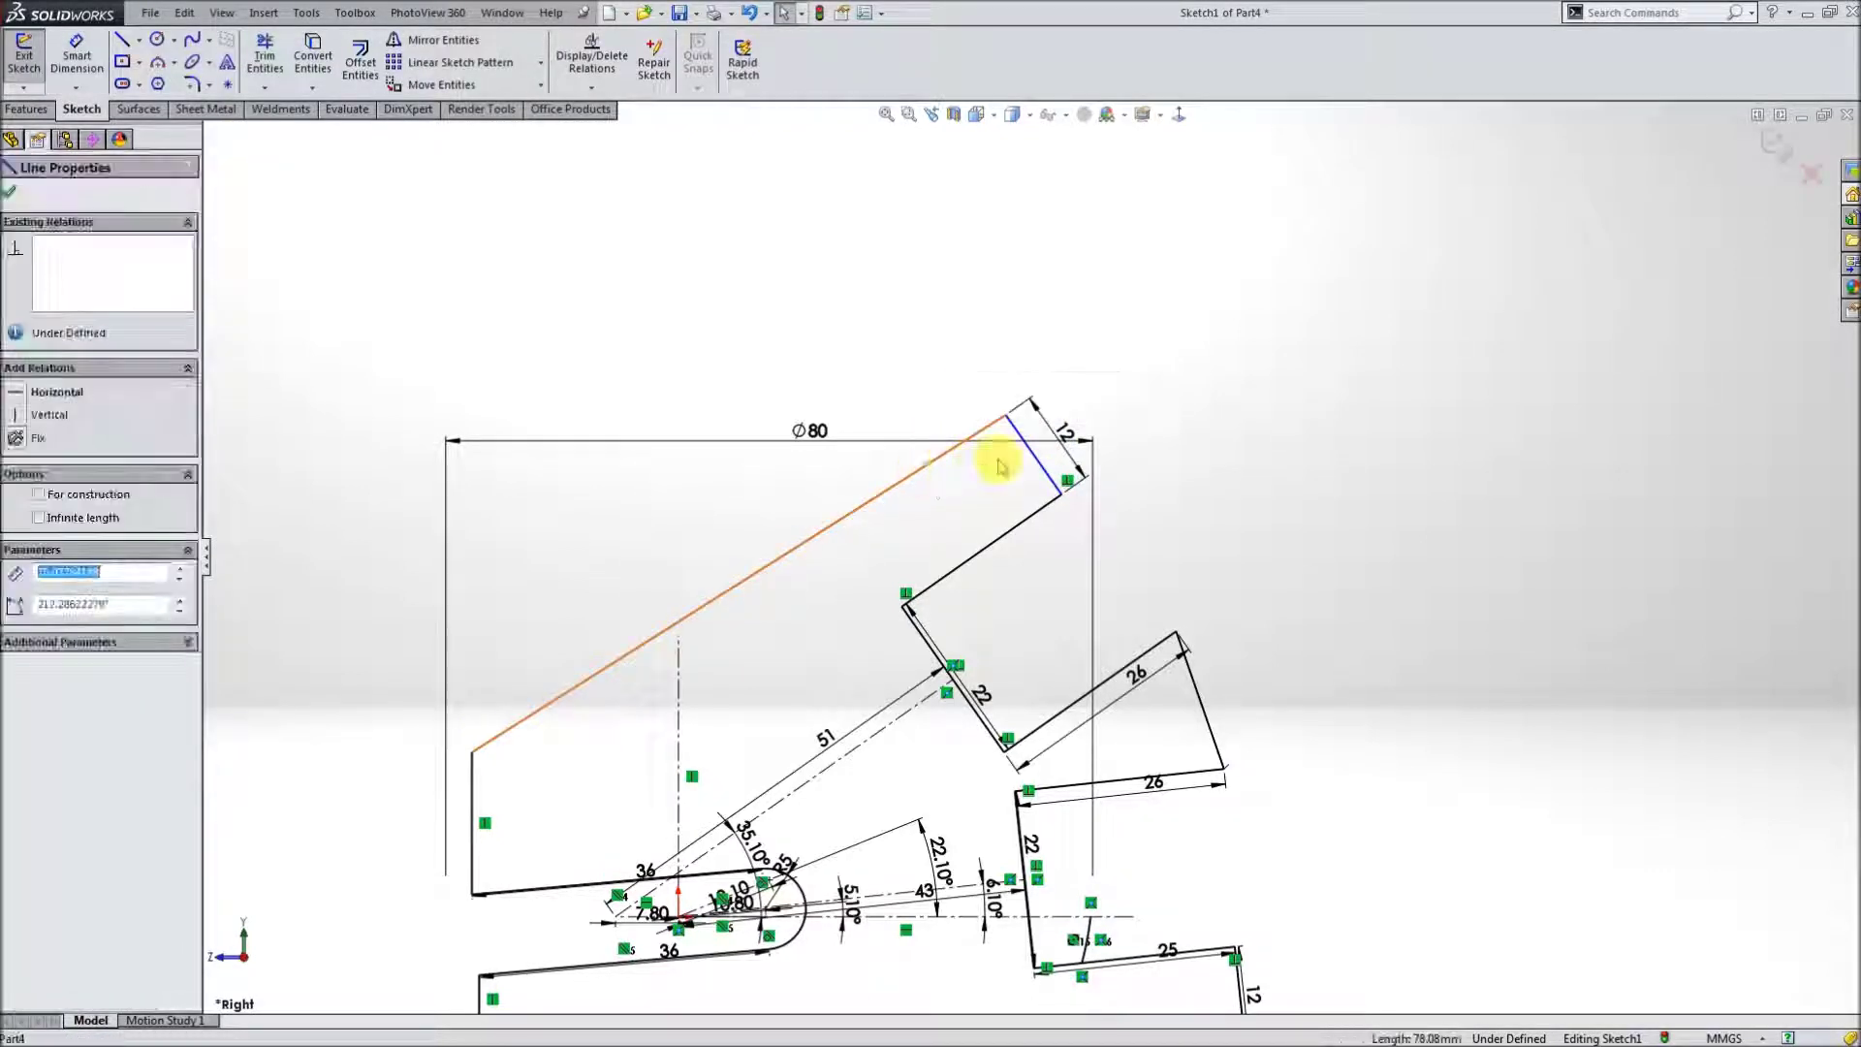
ctrl+click(1034, 461)
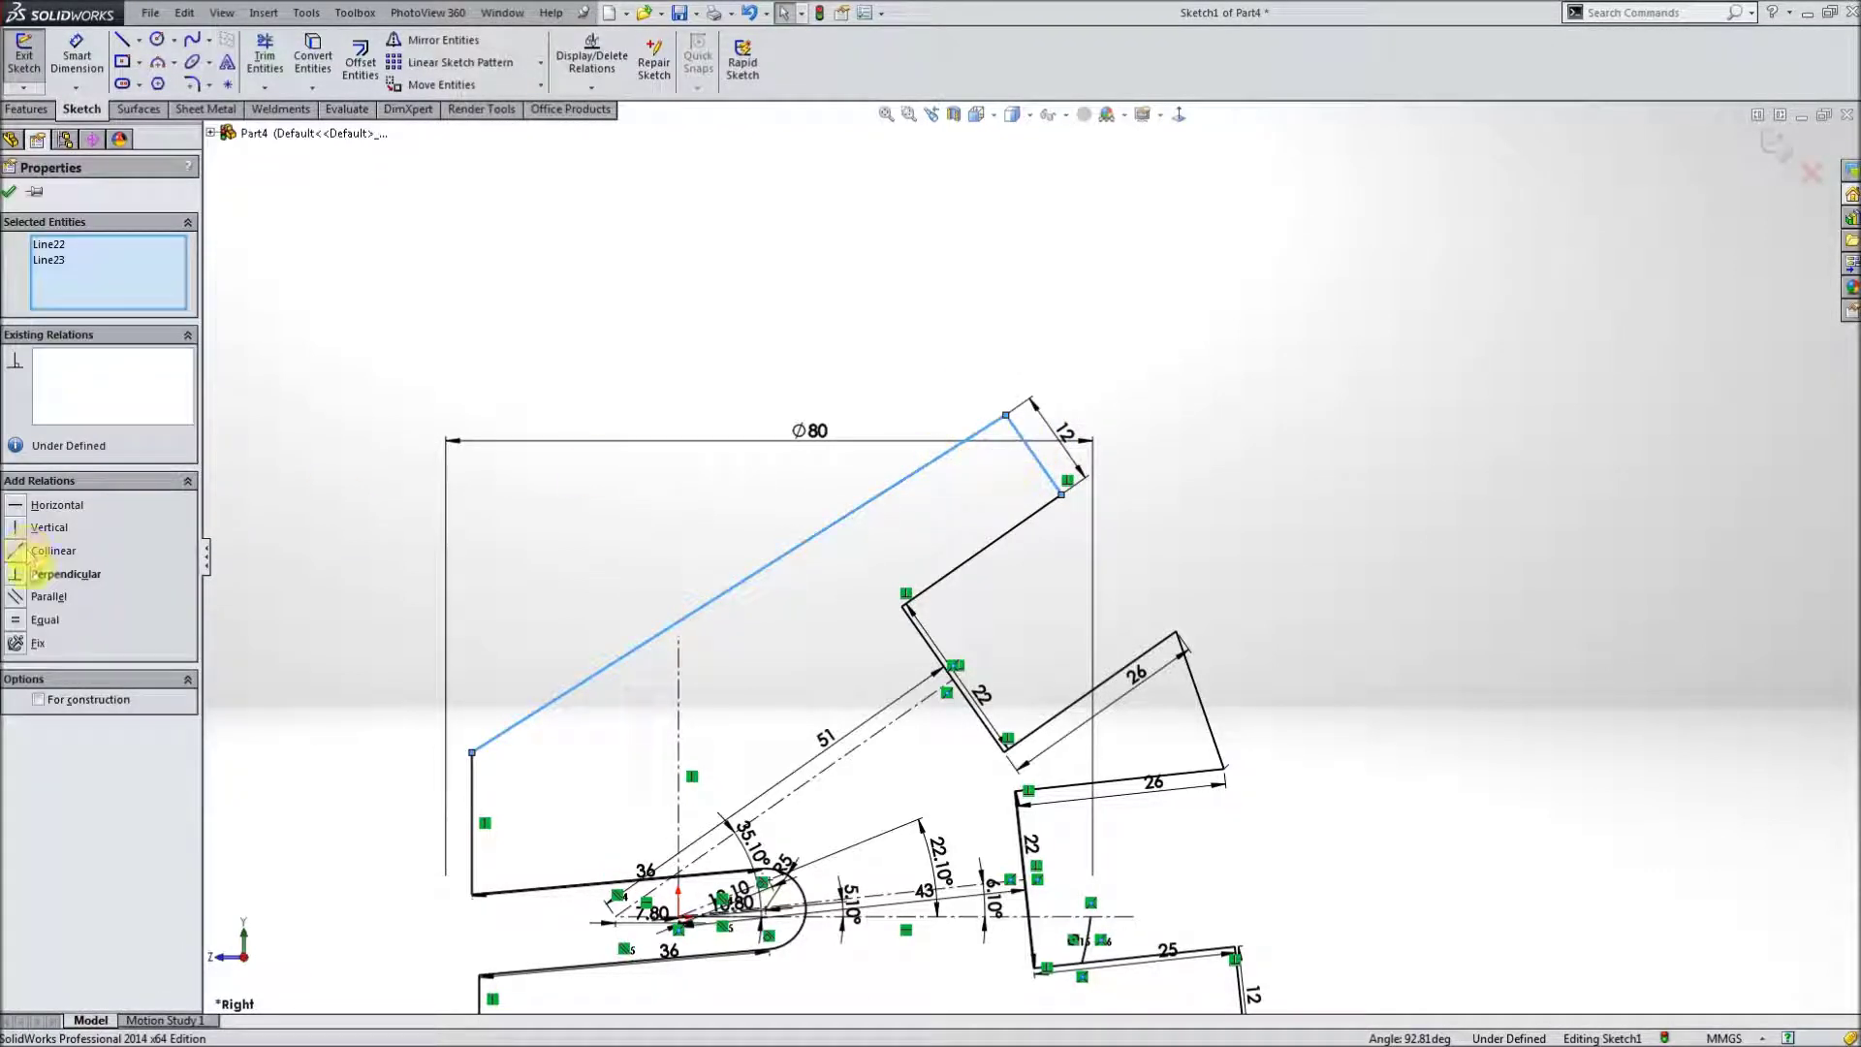
click(10, 191)
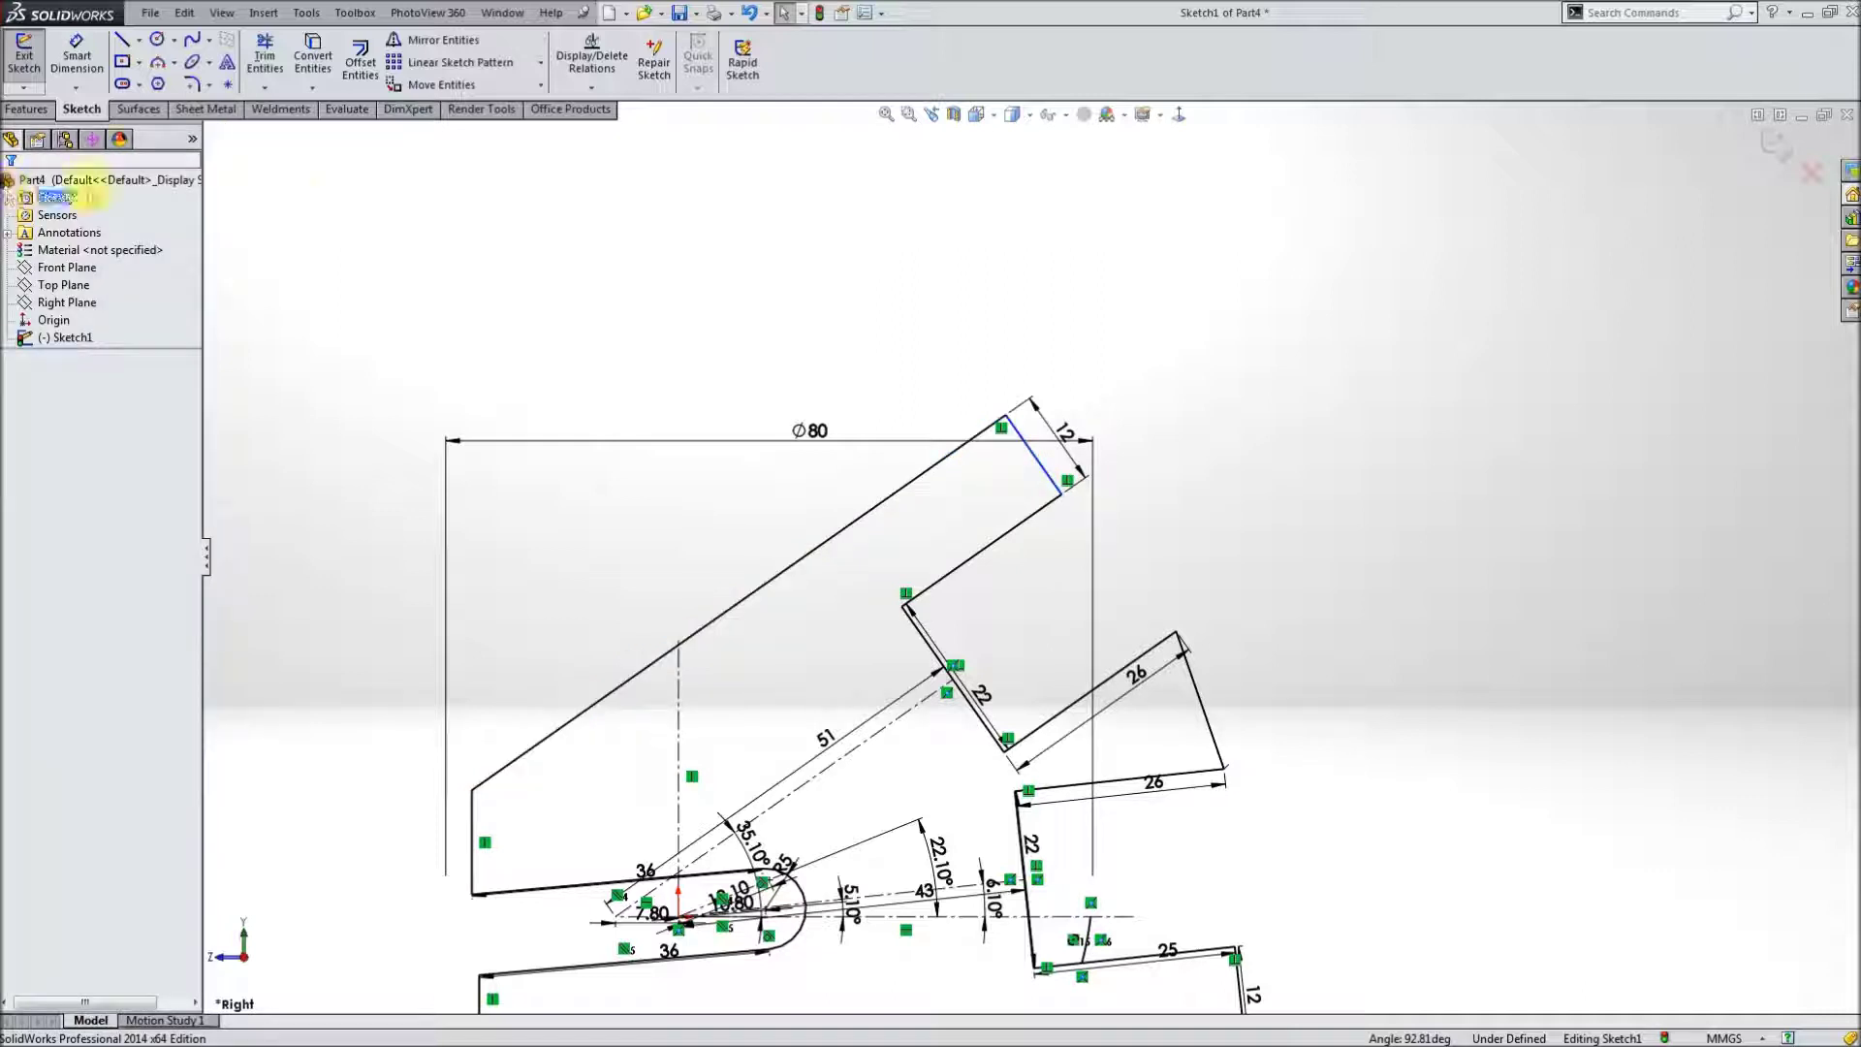
- Dimension the upper prong's inner line to 25 mm and zoom to fit the sketch
click(77, 55)
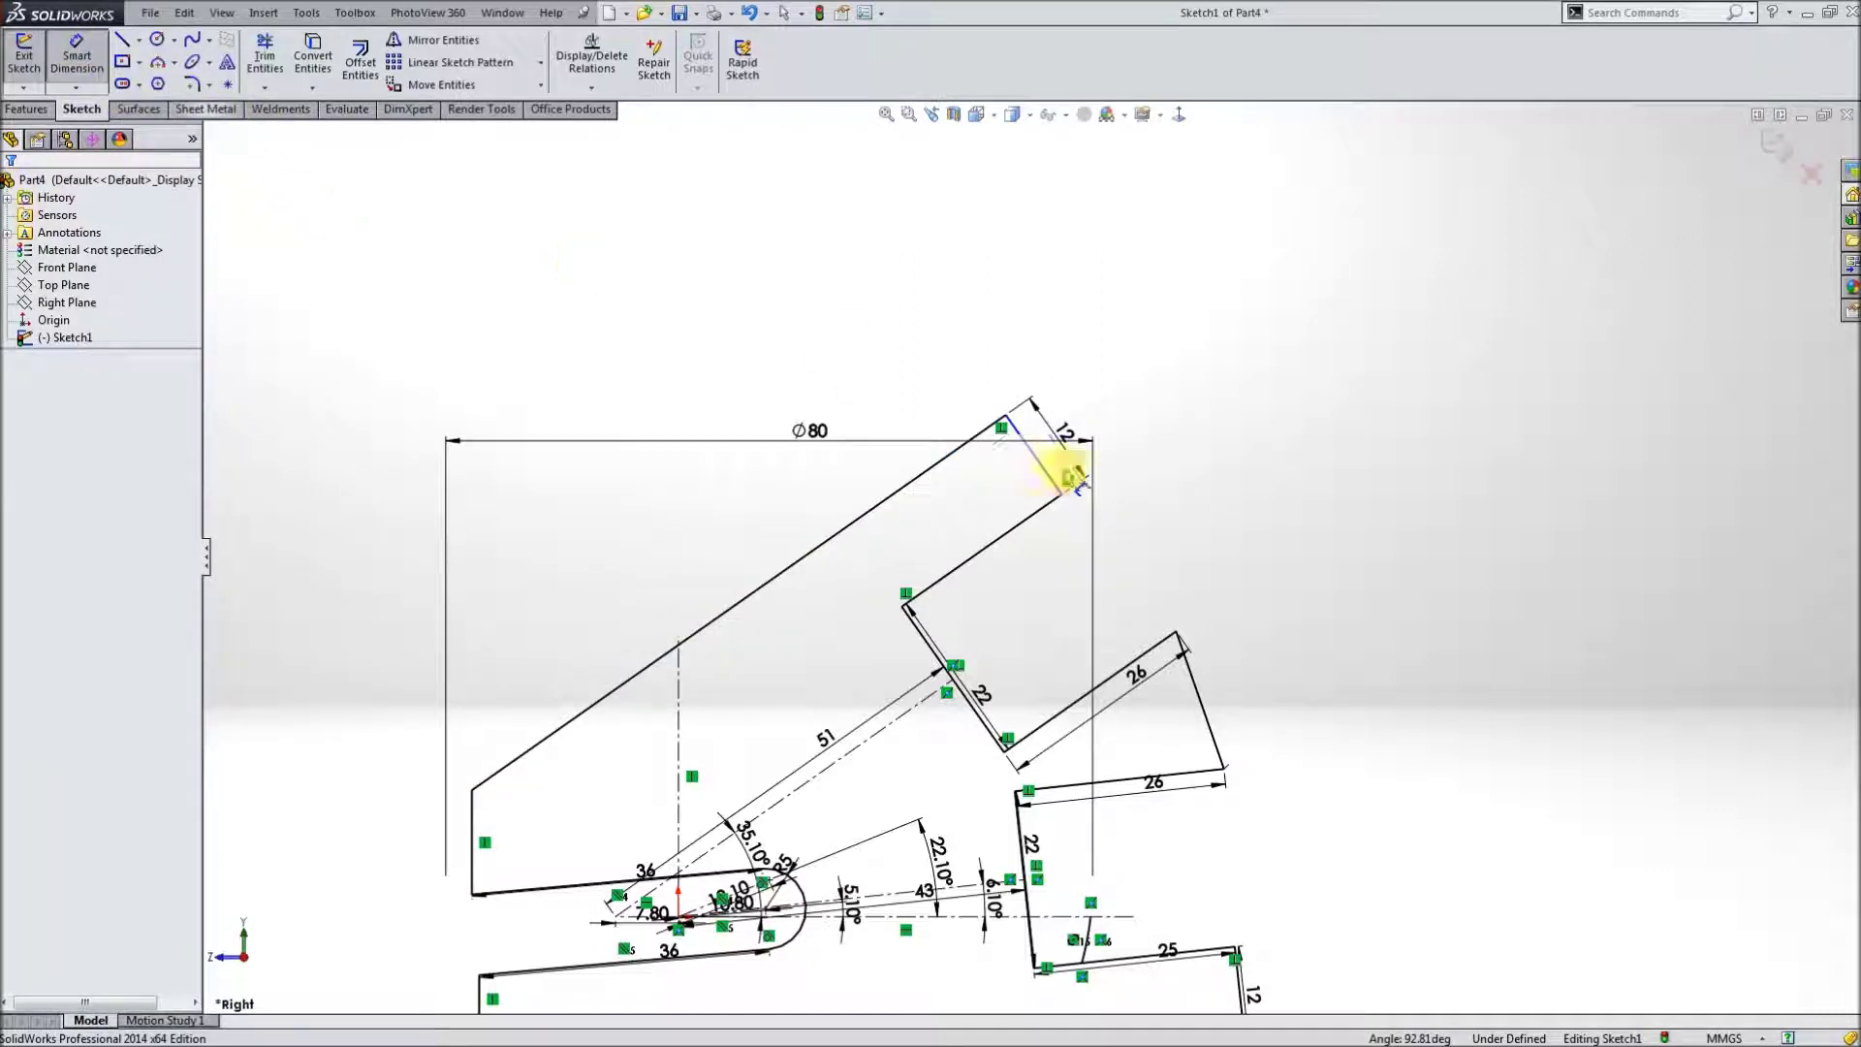
click(1008, 541)
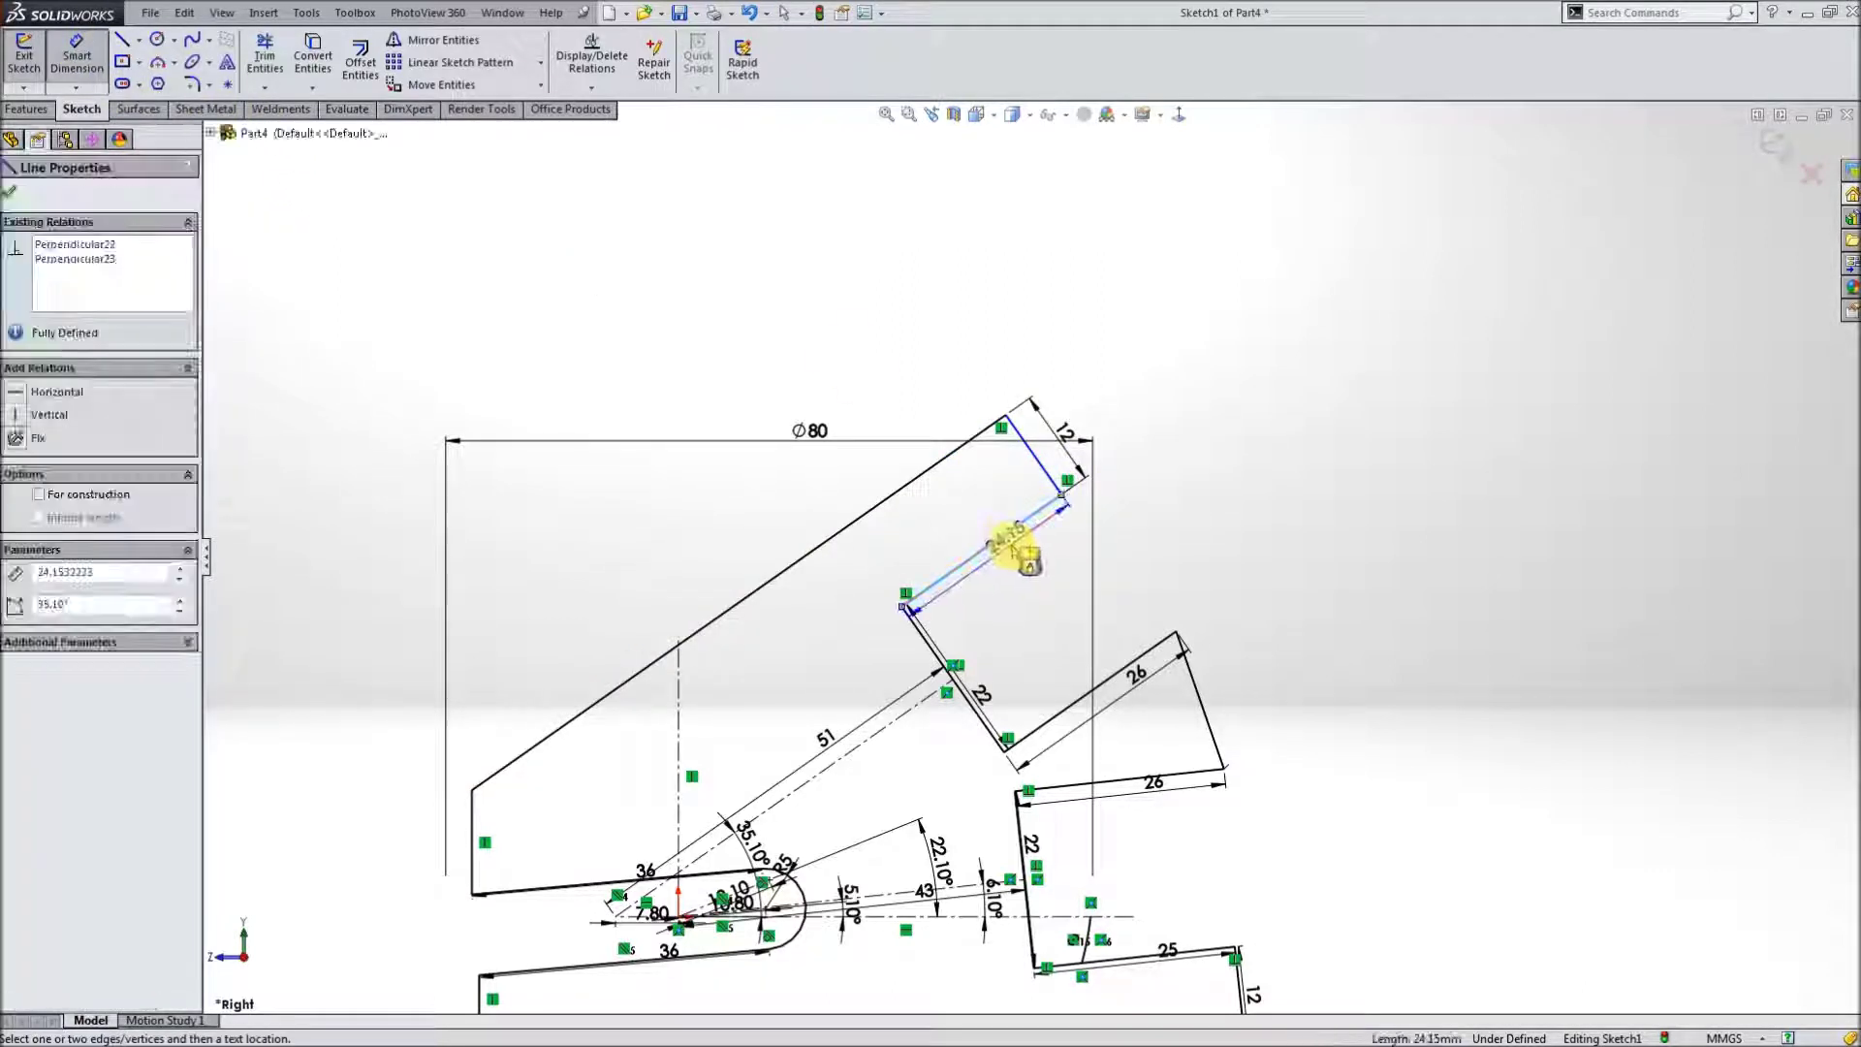
click(1015, 555)
text(25)
key(Return)
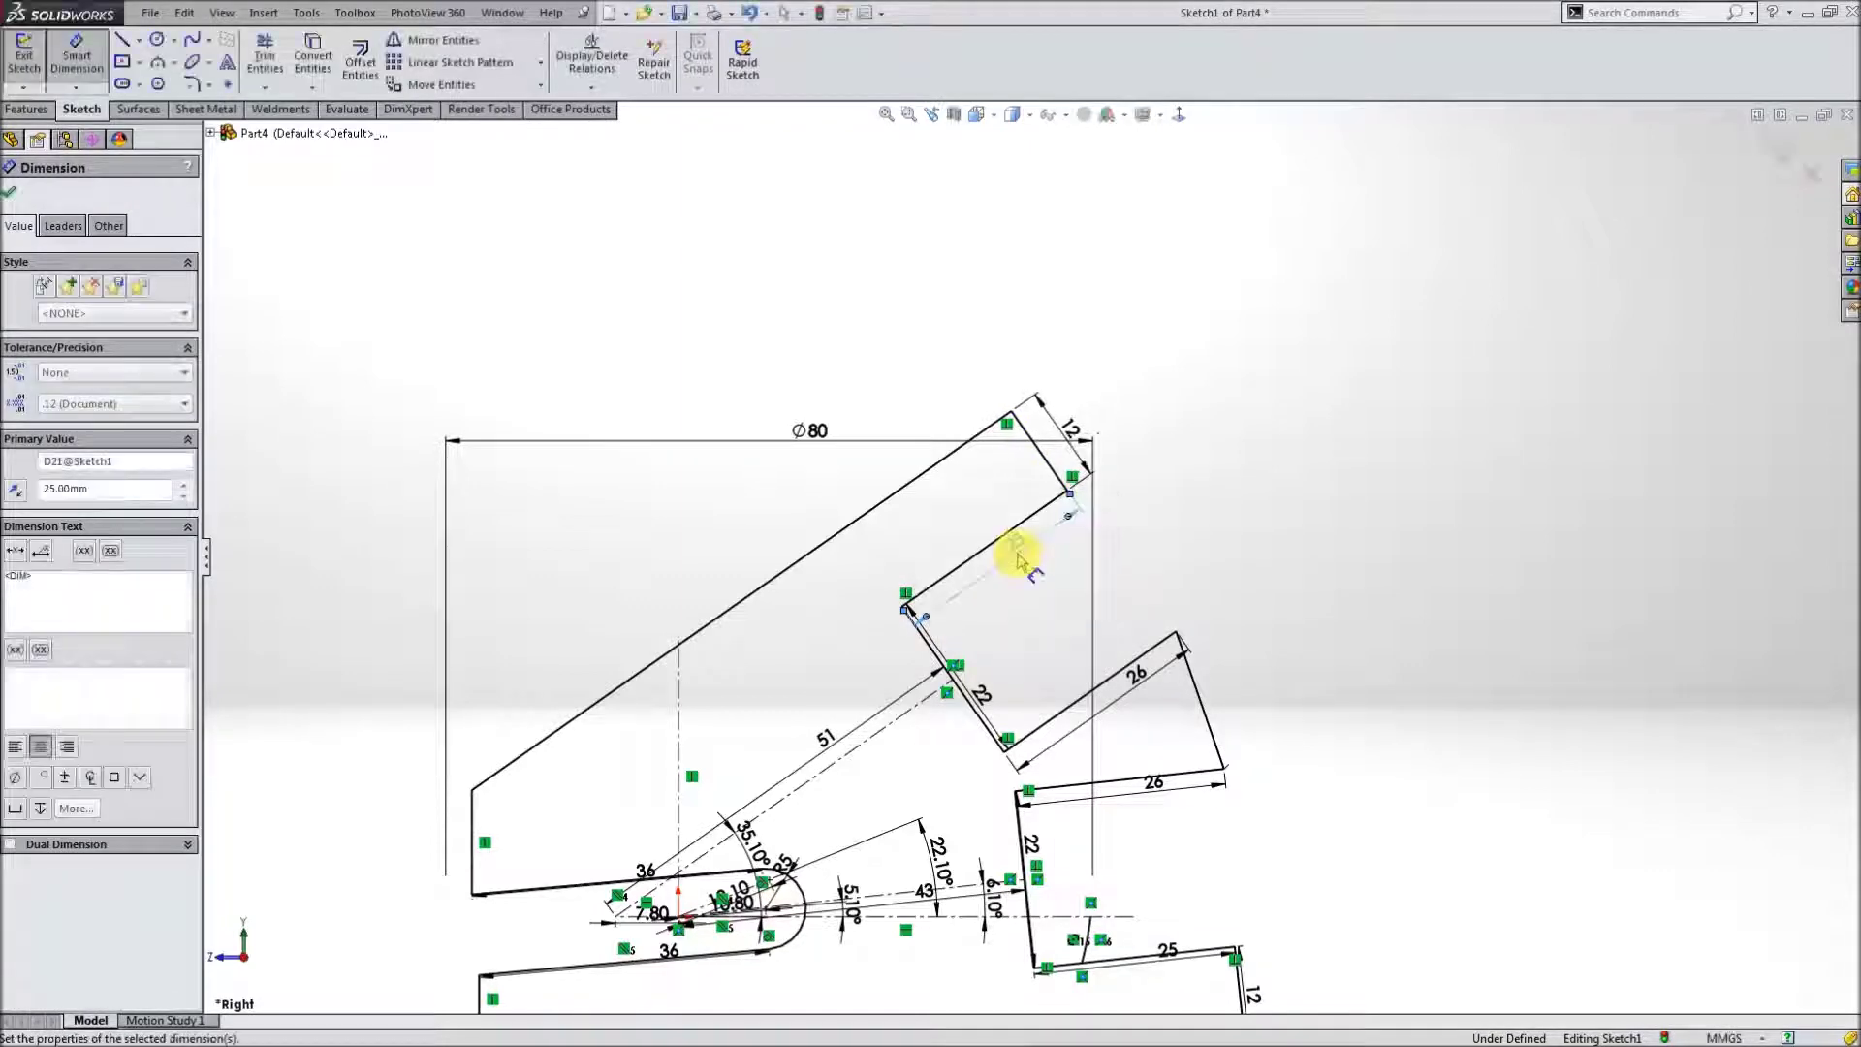
click(12, 192)
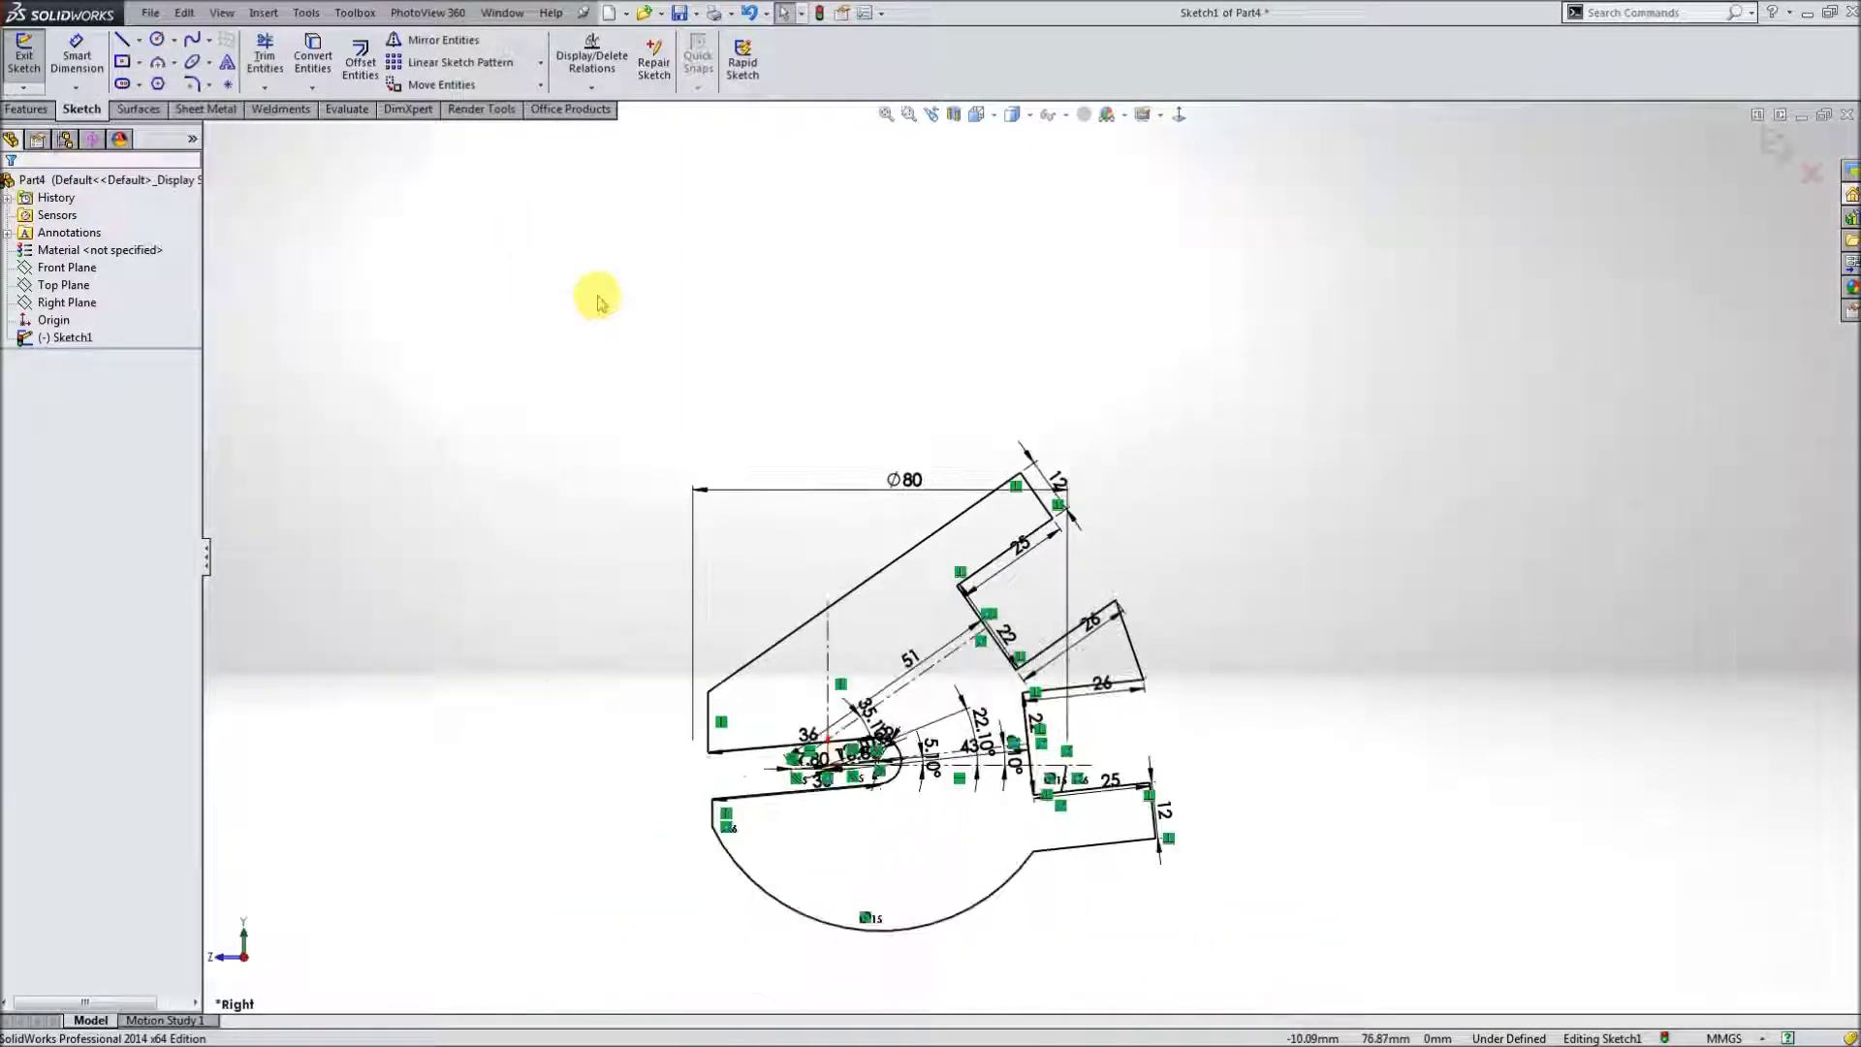
key(z)
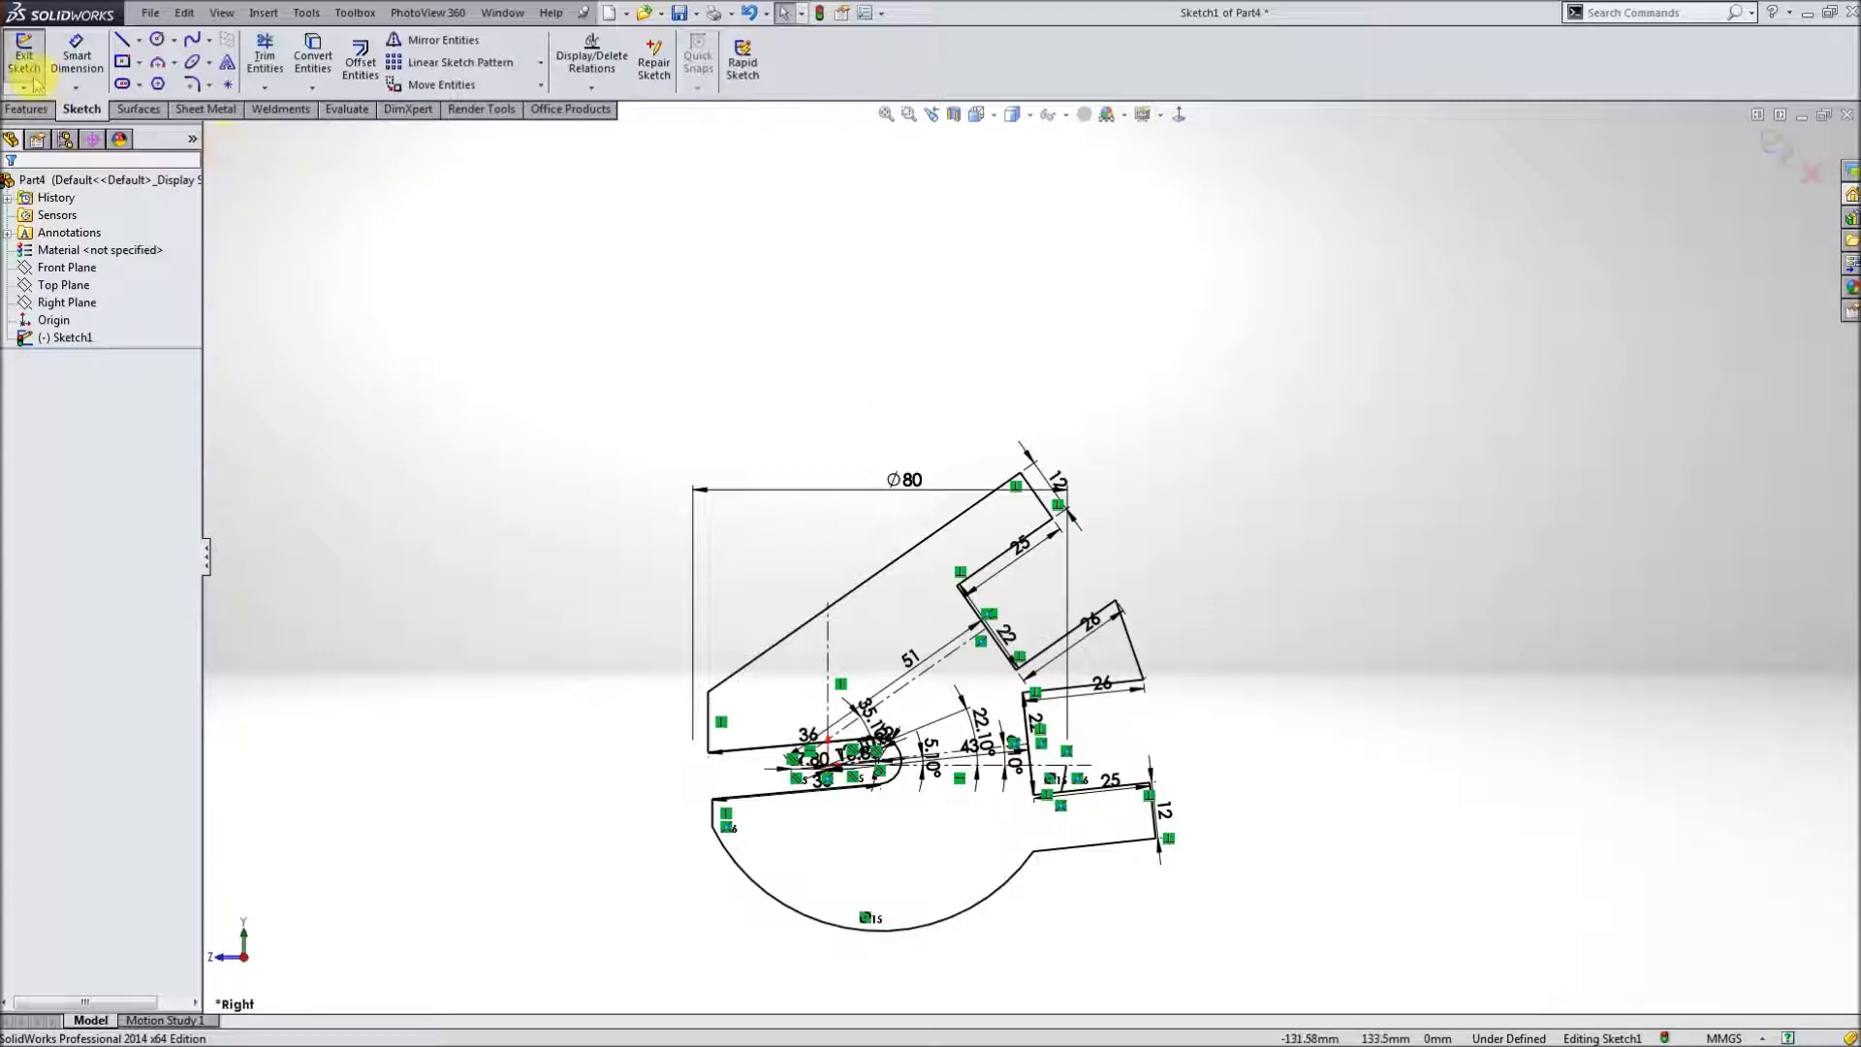
click(36, 108)
- Extrude the closed outline region 5 mm into a solid plate (Boss-Extrude1)
click(33, 58)
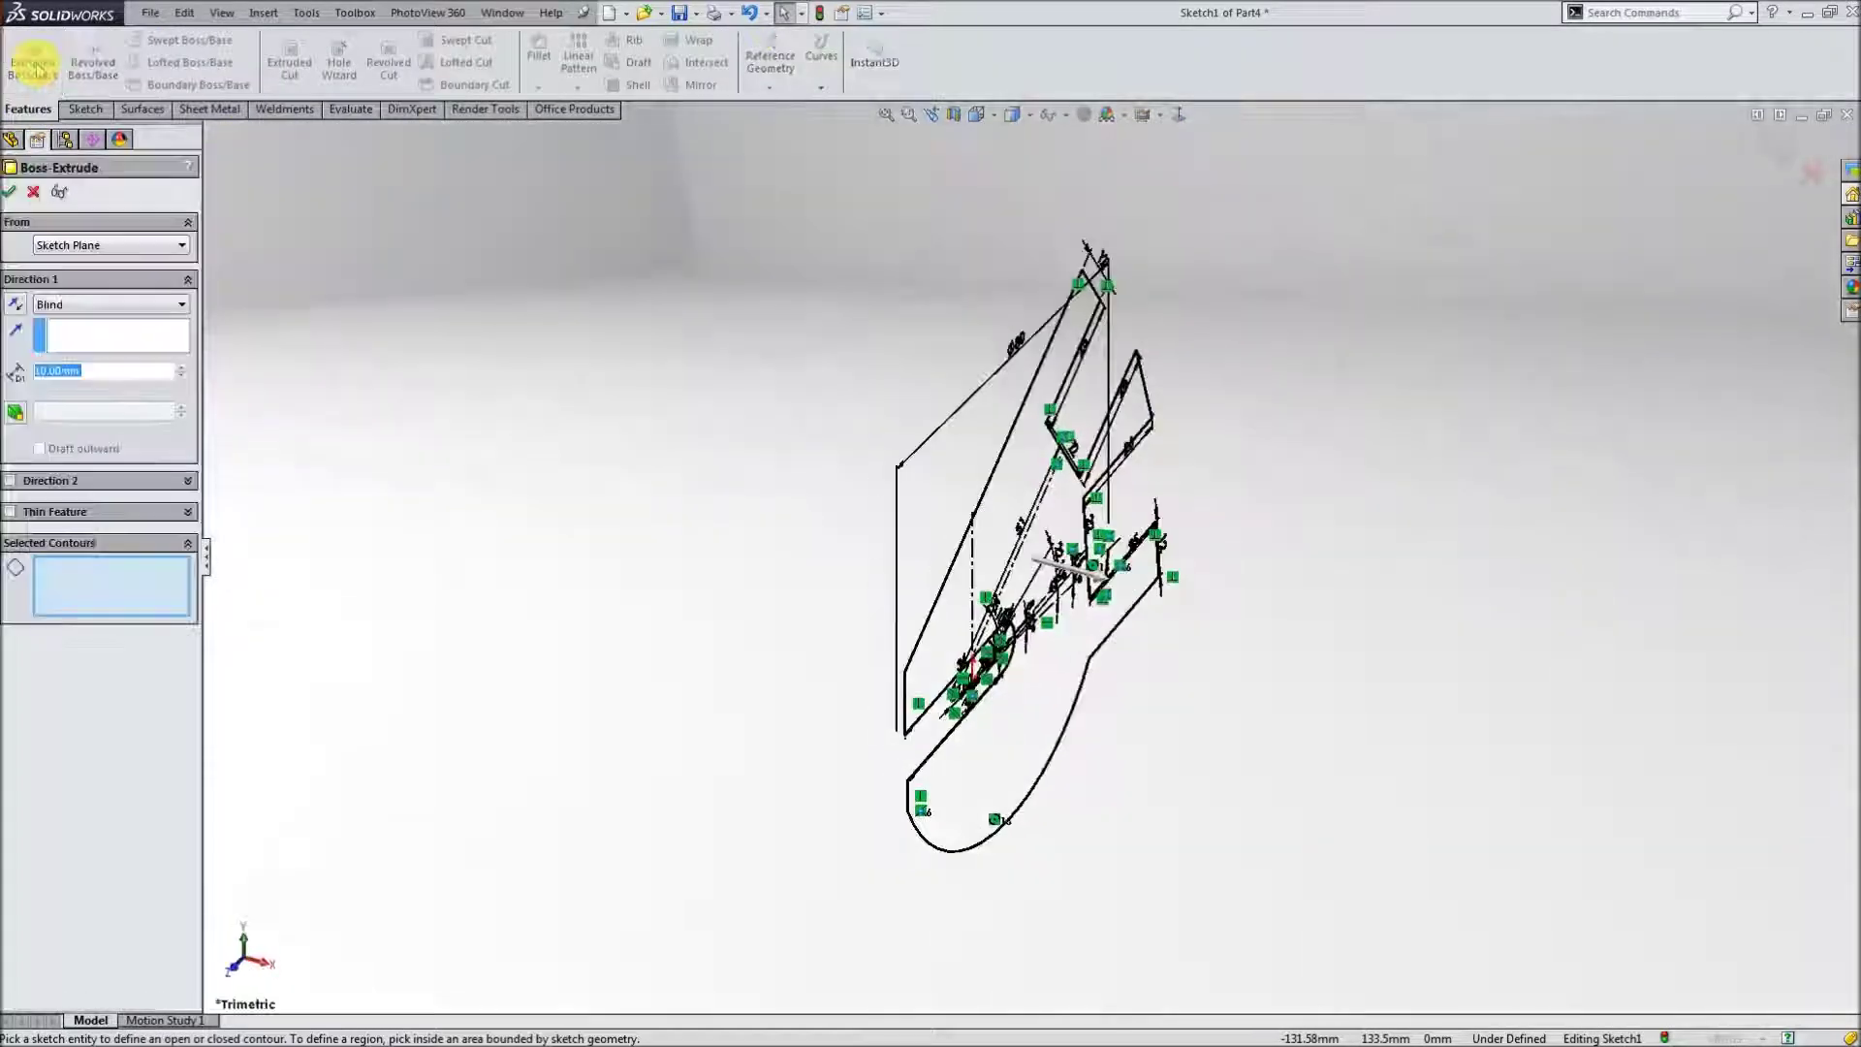
click(1008, 511)
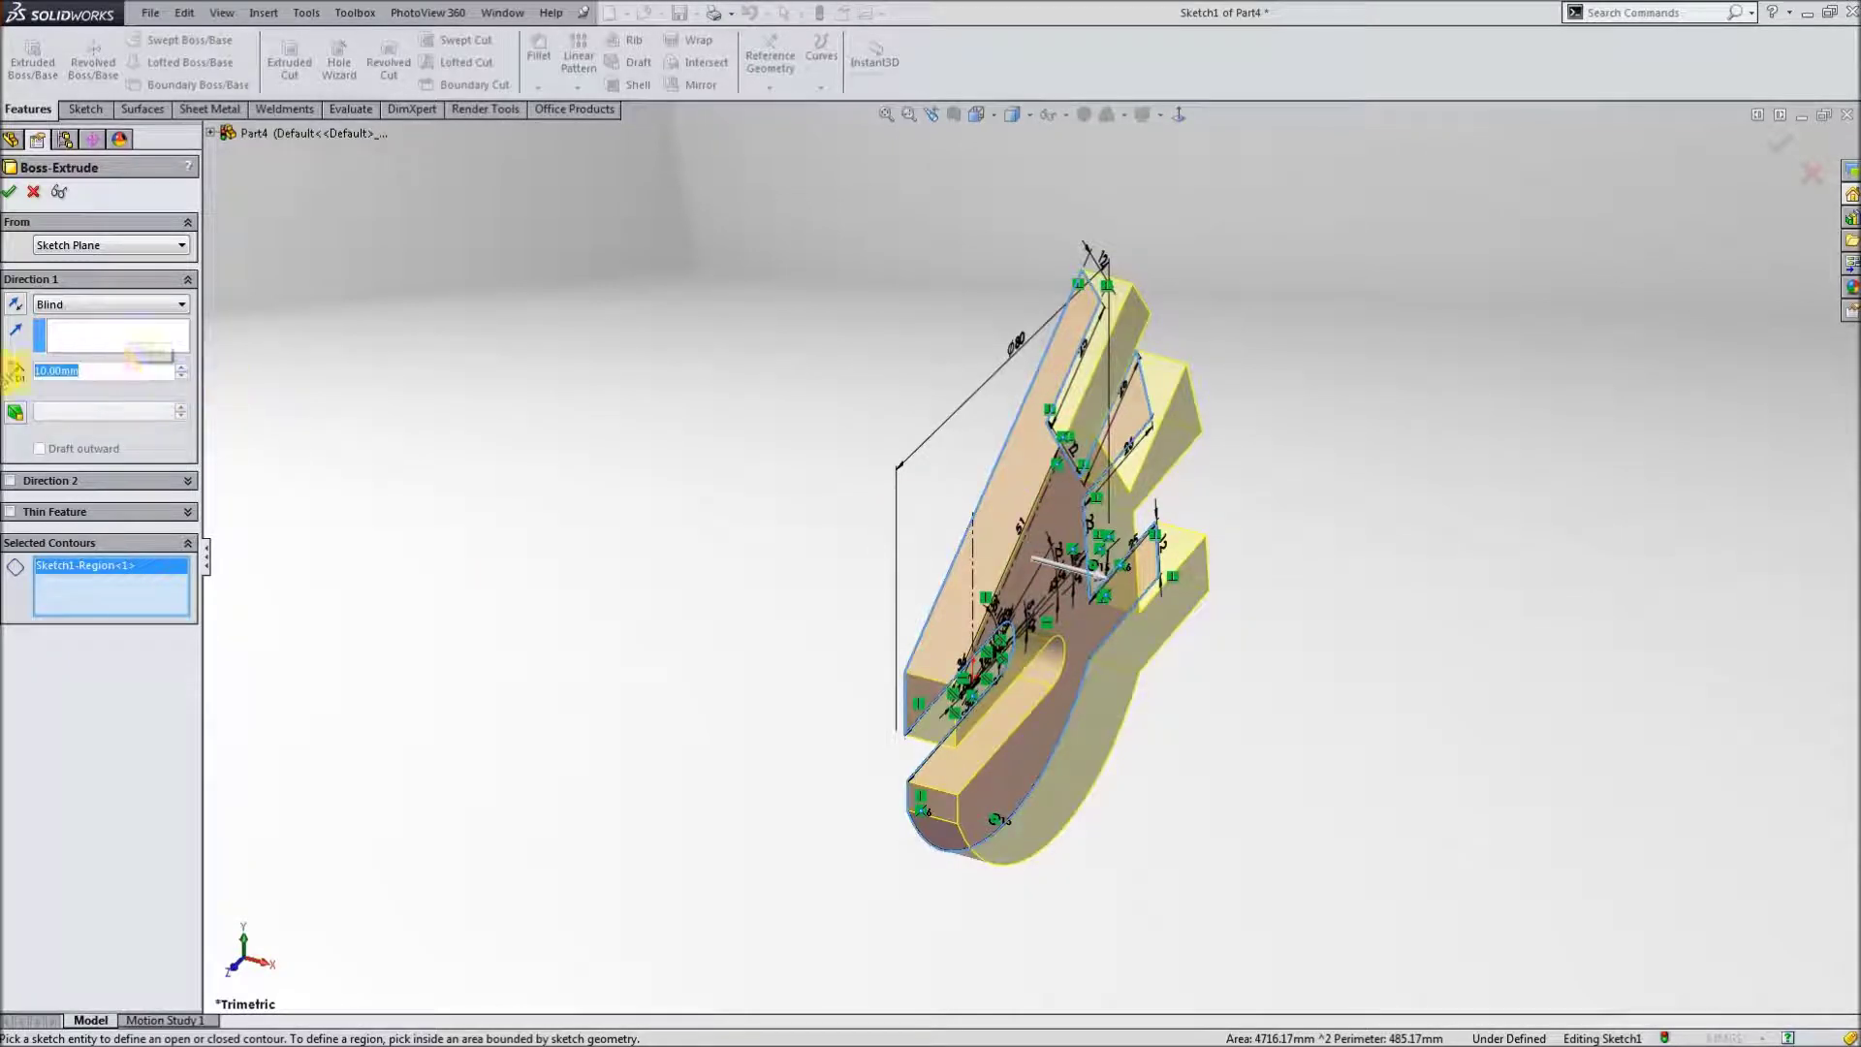
text(5)
key(Return)
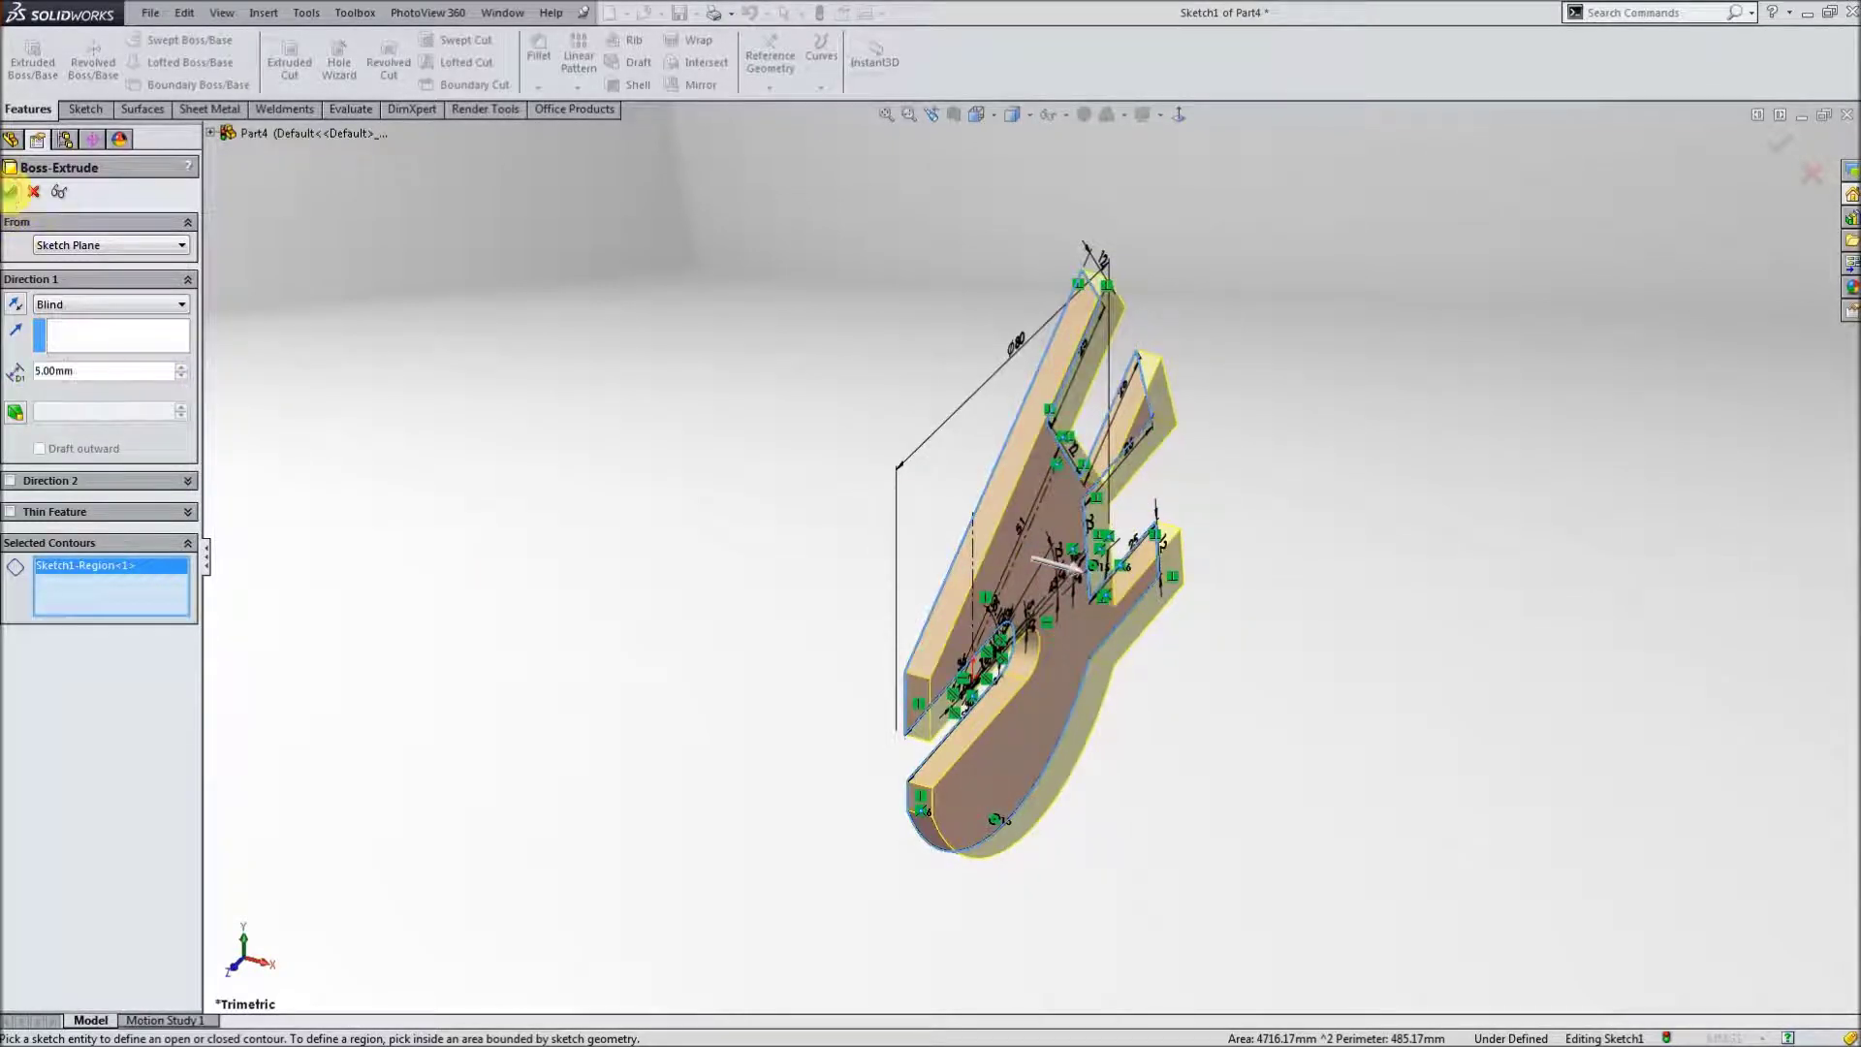
click(10, 191)
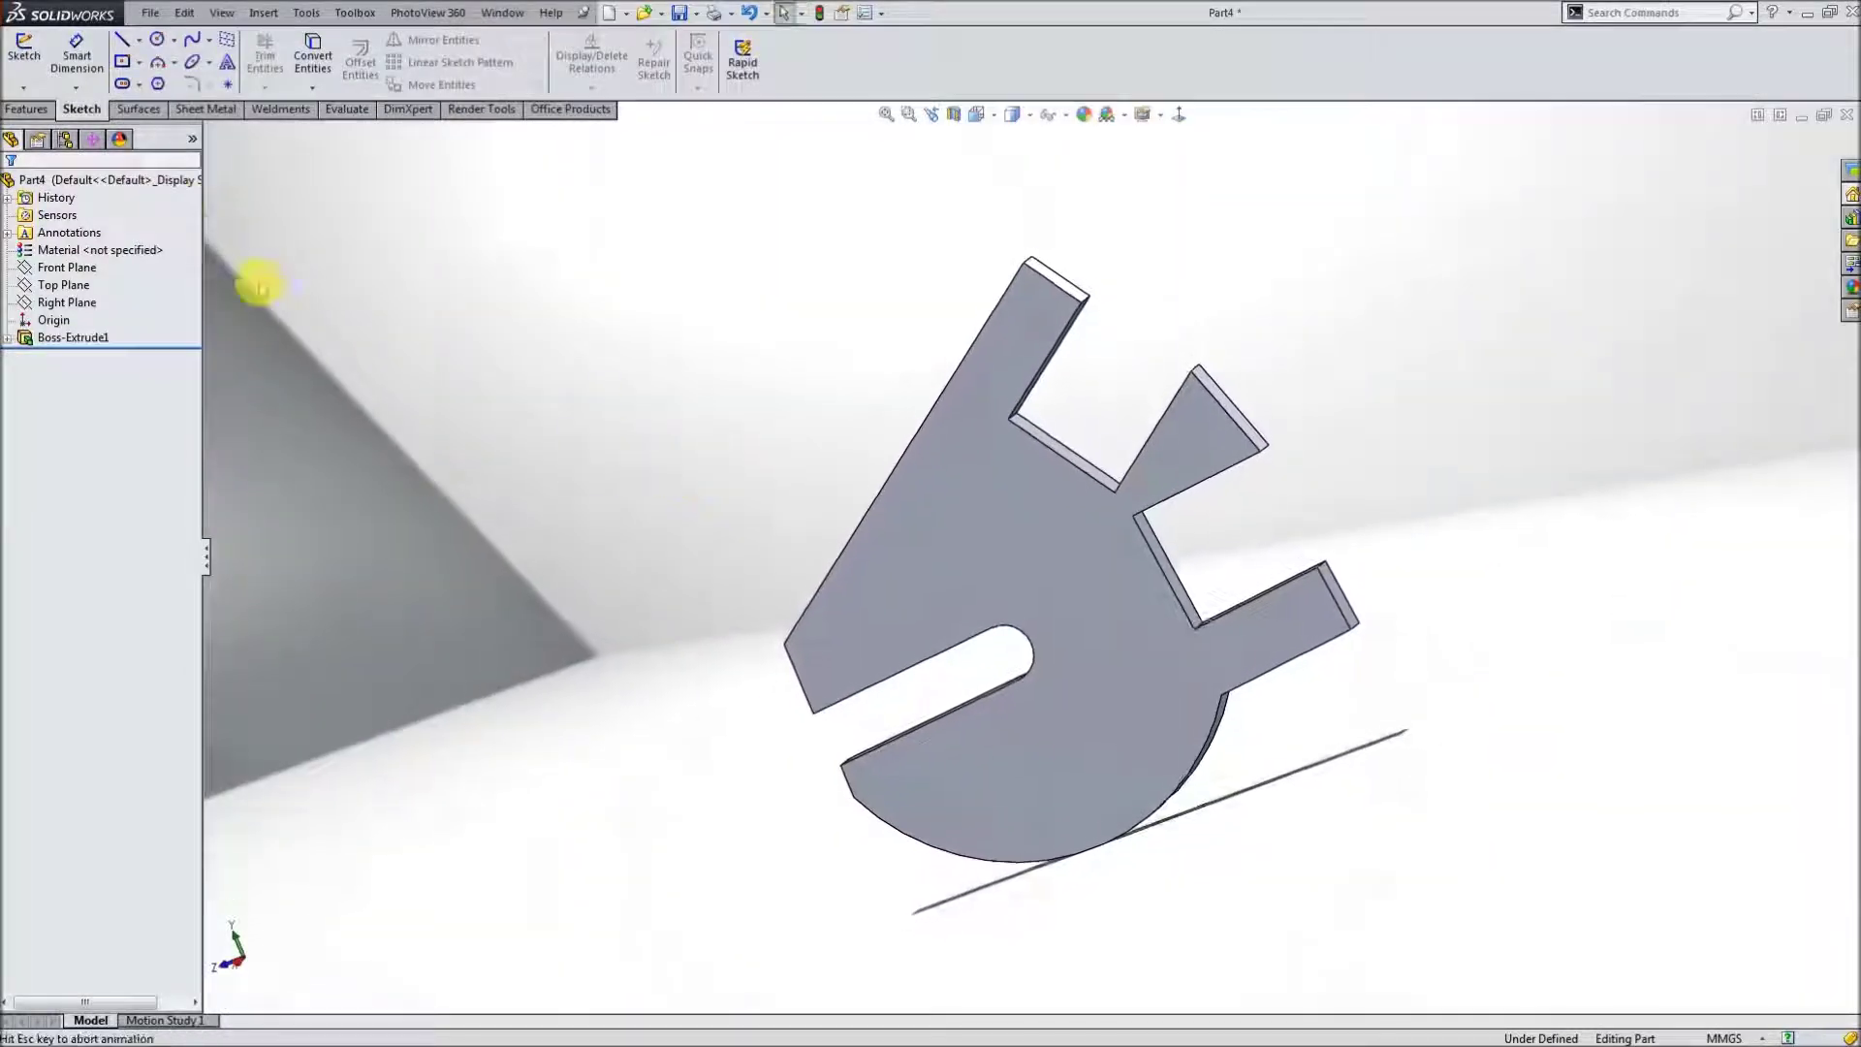
click(27, 109)
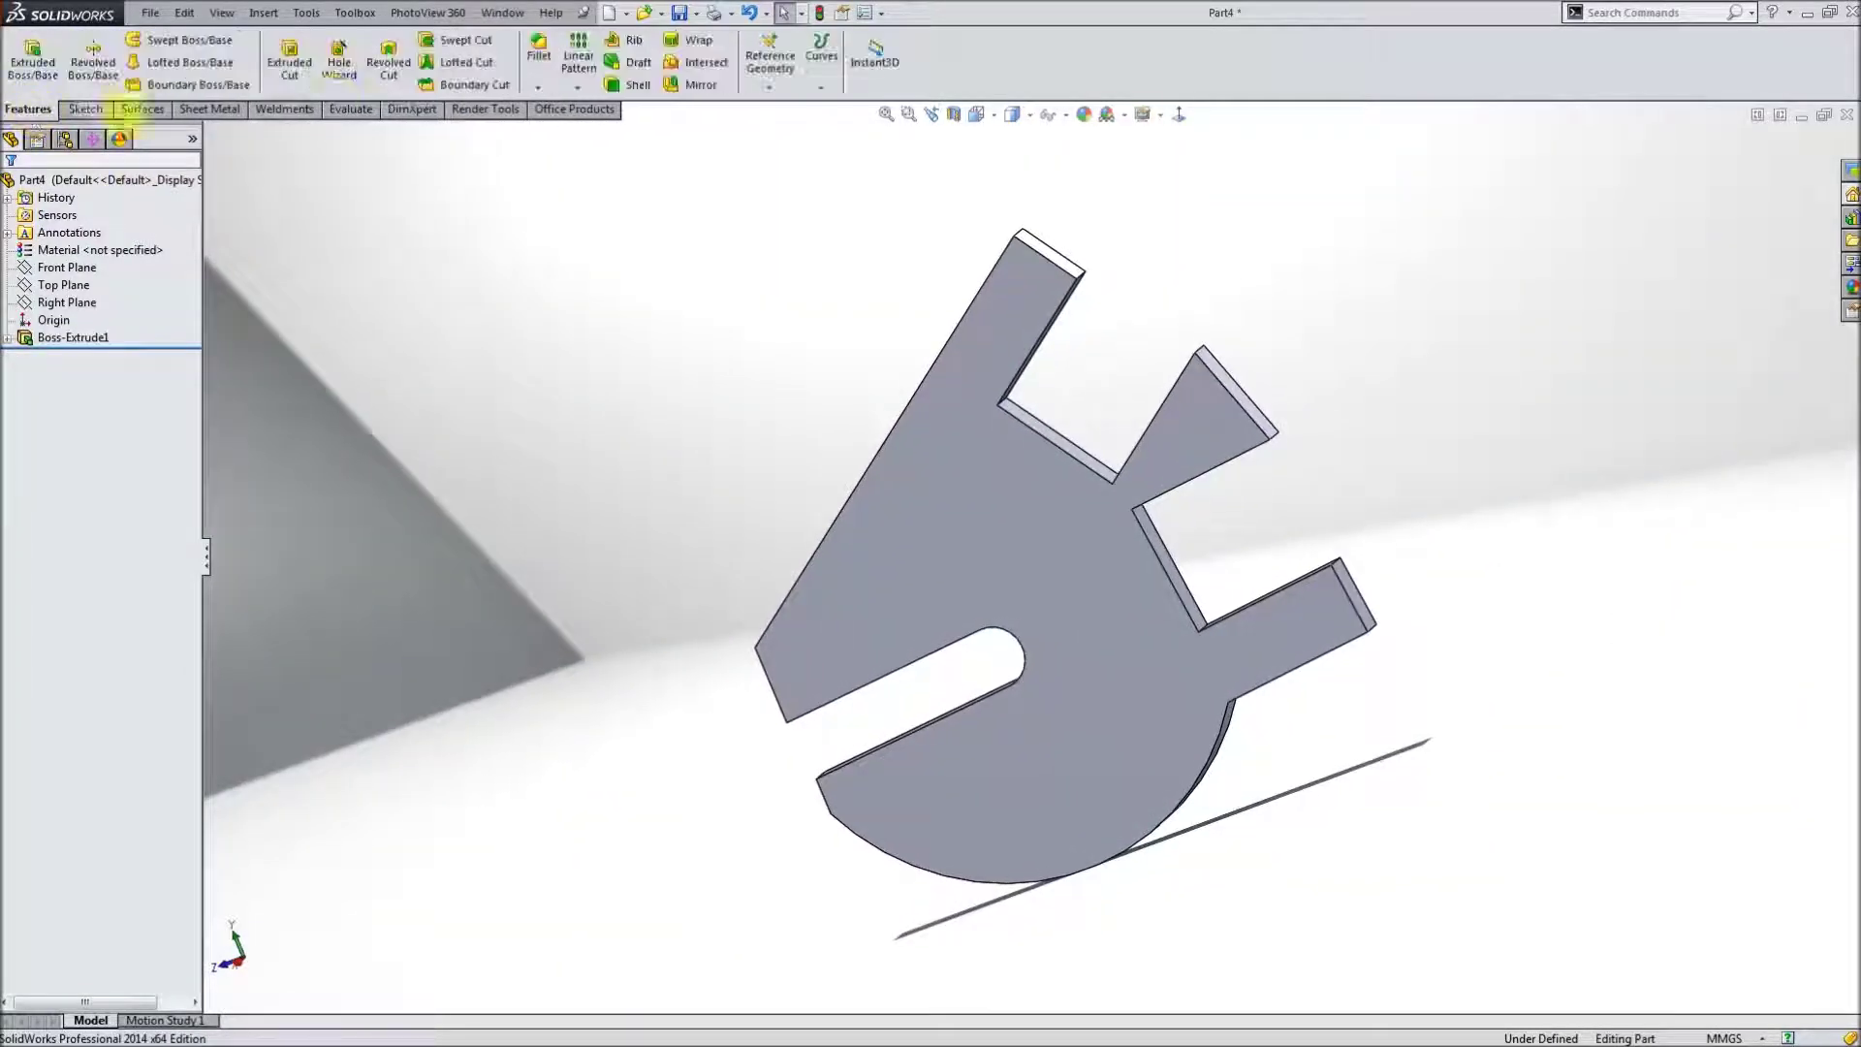
- Fillet the lower edge near the slot and one more plate edge
click(543, 54)
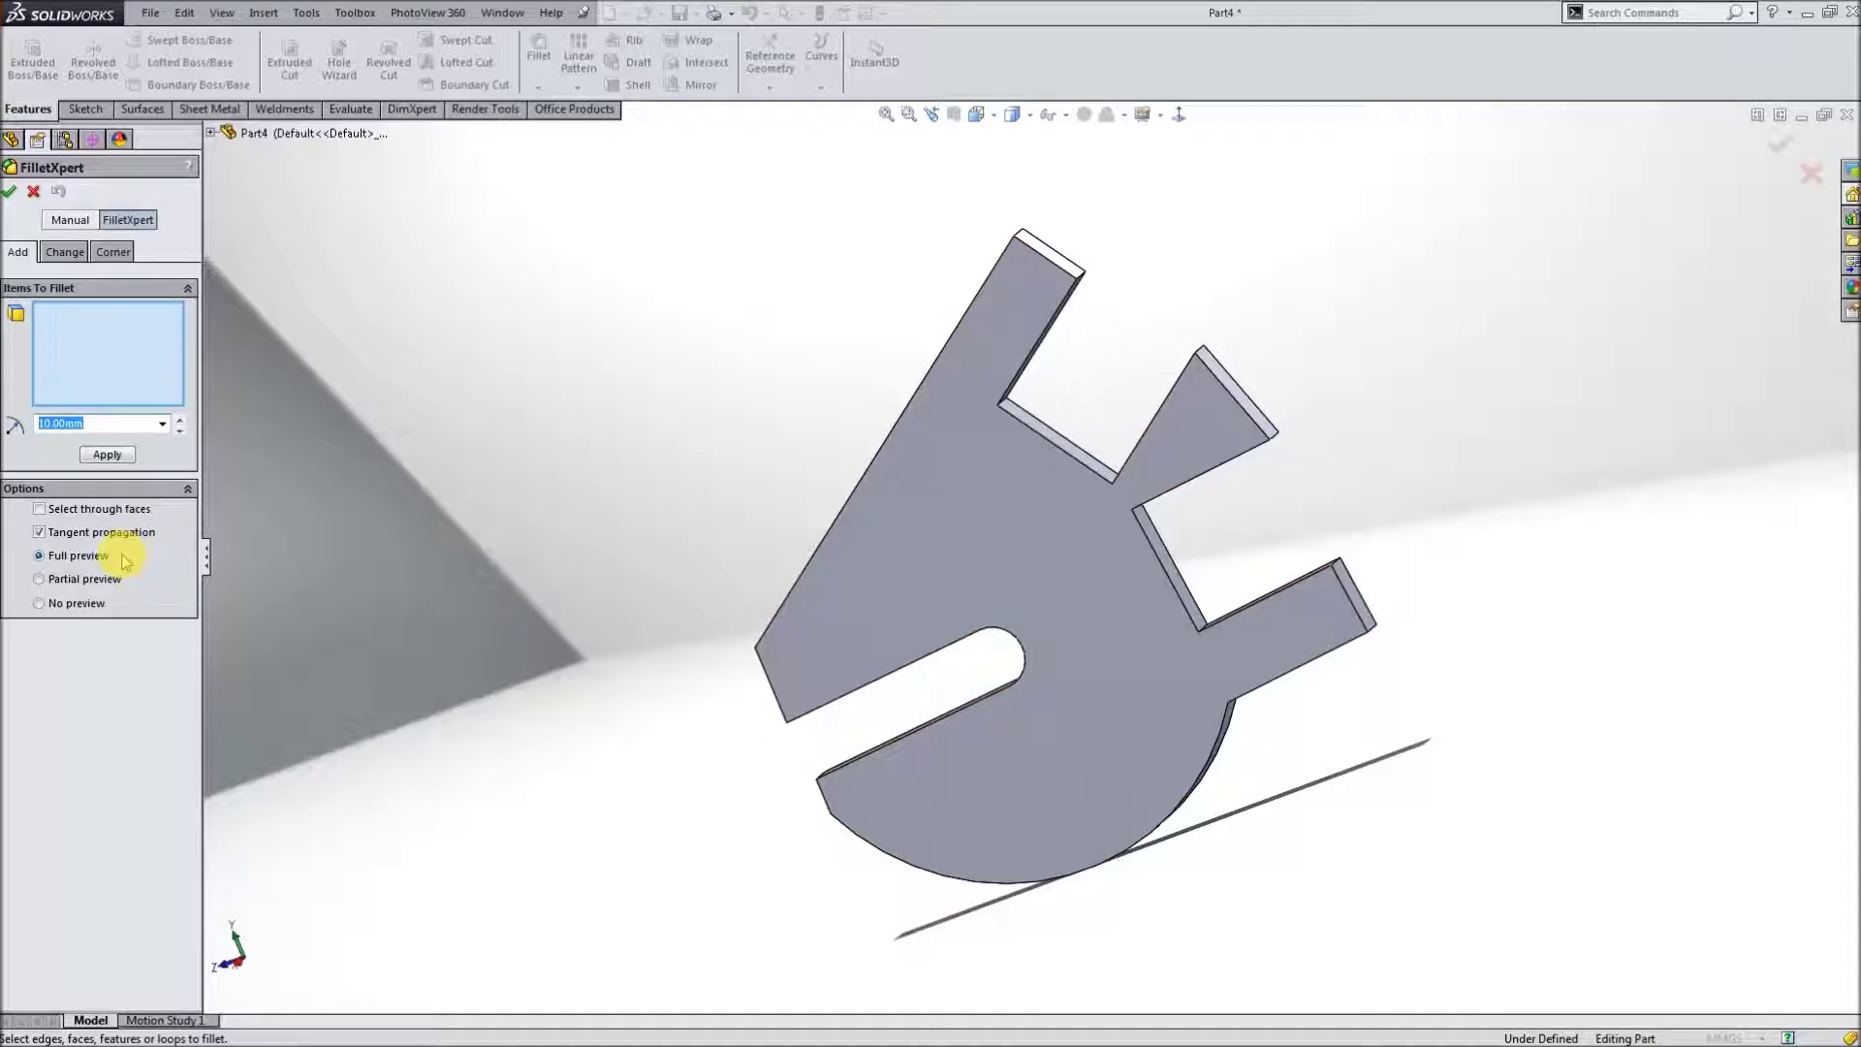
mouse_move(531, 780)
middle_down()
mouse_move(664, 651)
mouse_move(785, 611)
middle_up()
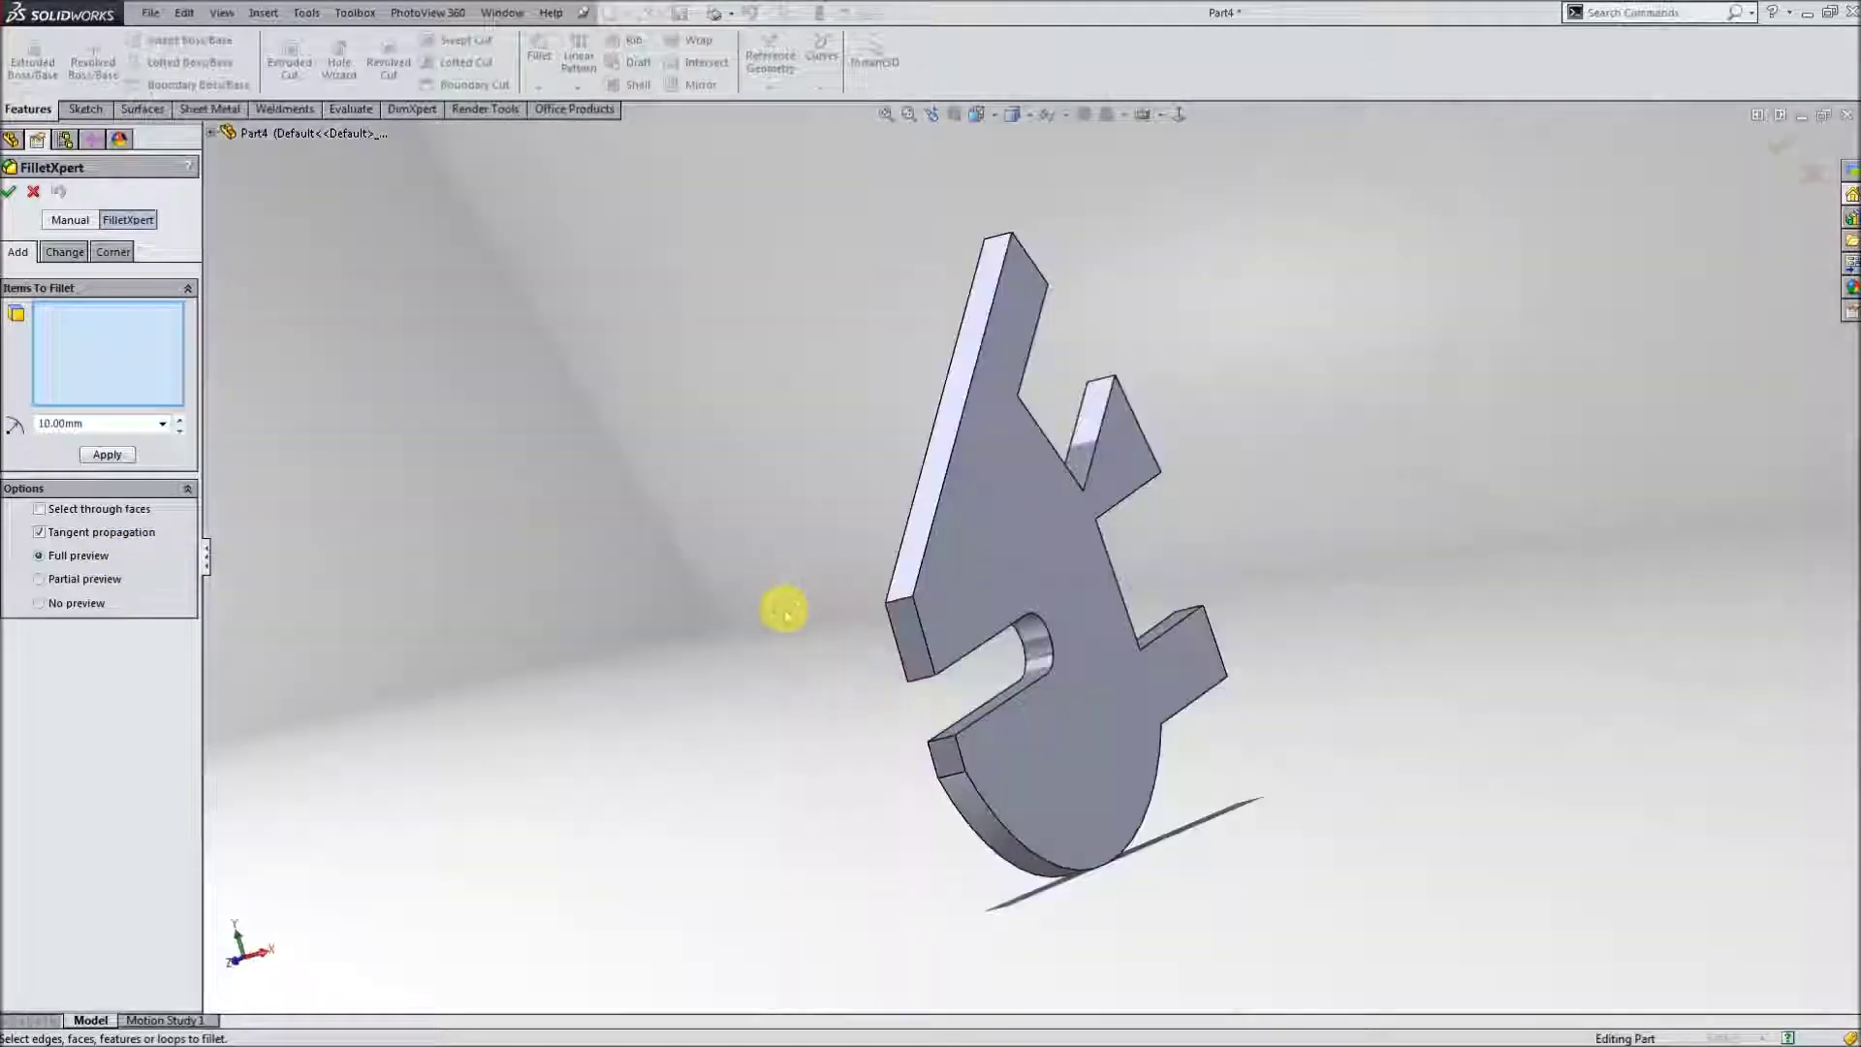
click(950, 771)
right_click(906, 608)
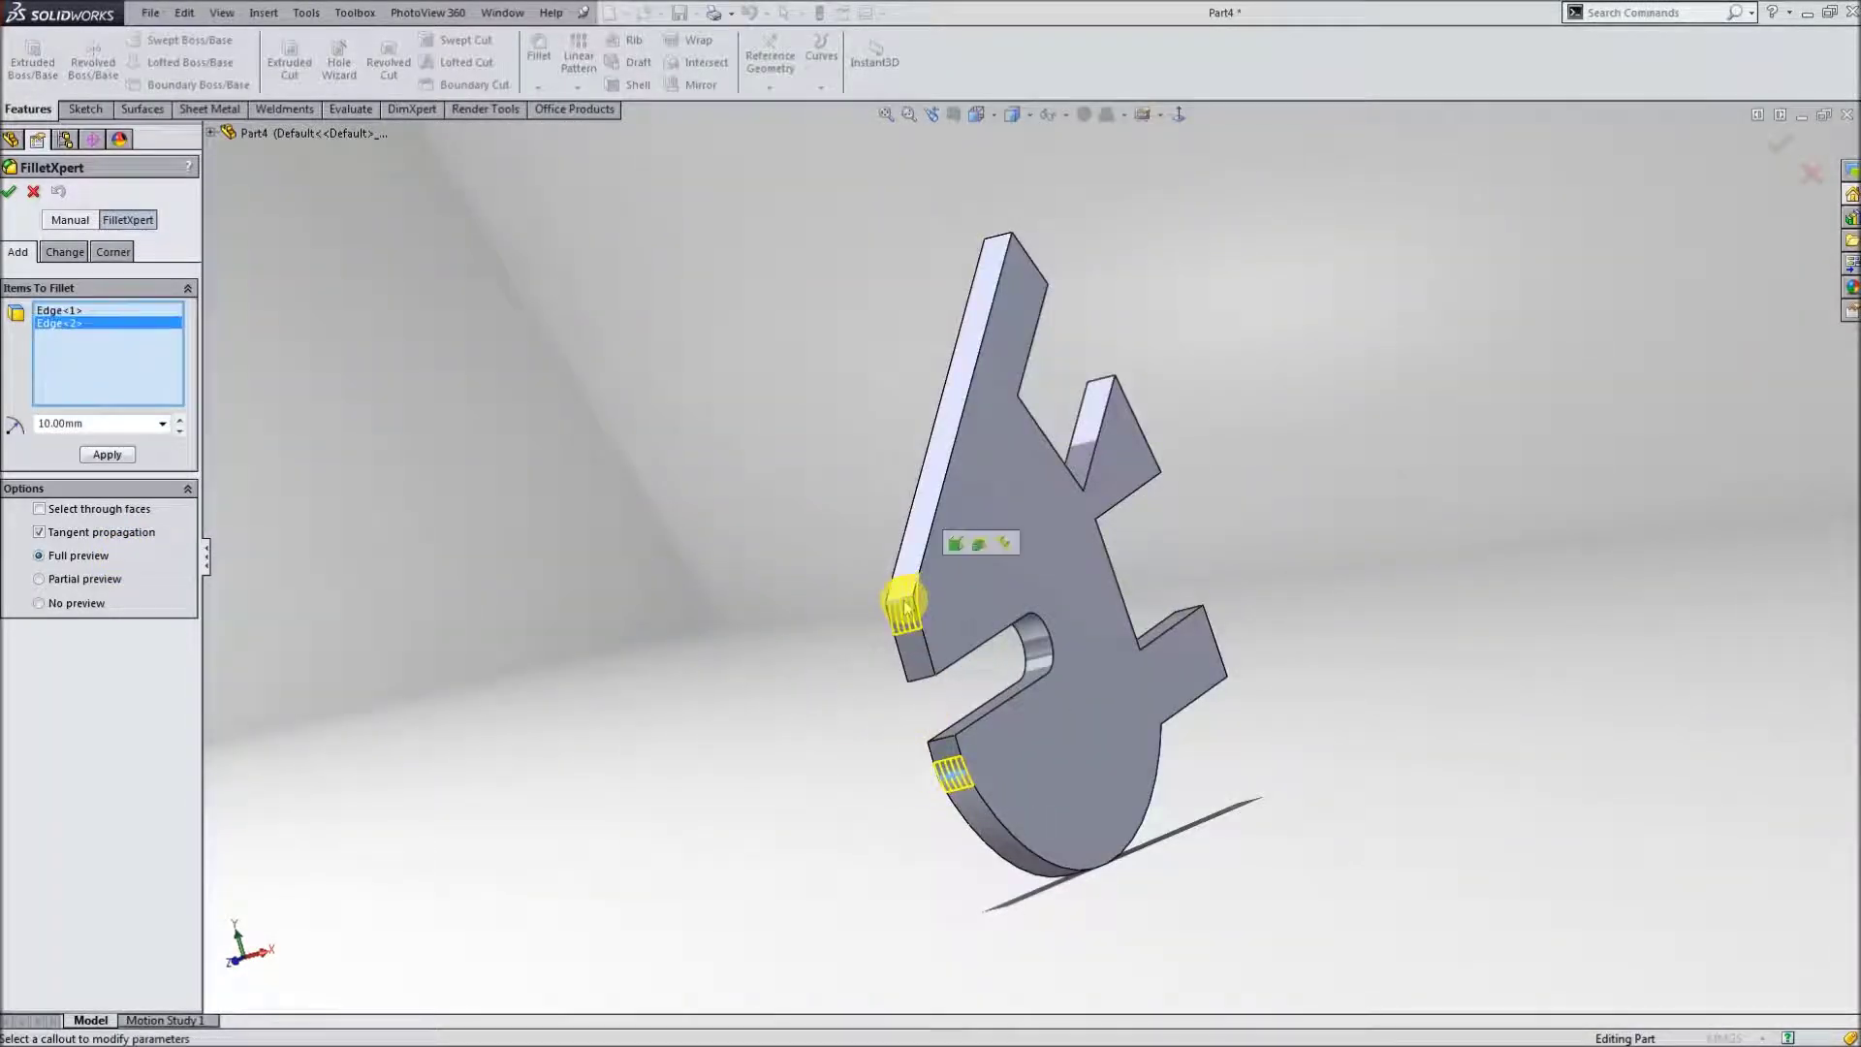
middle_drag(798, 640, 716, 642)
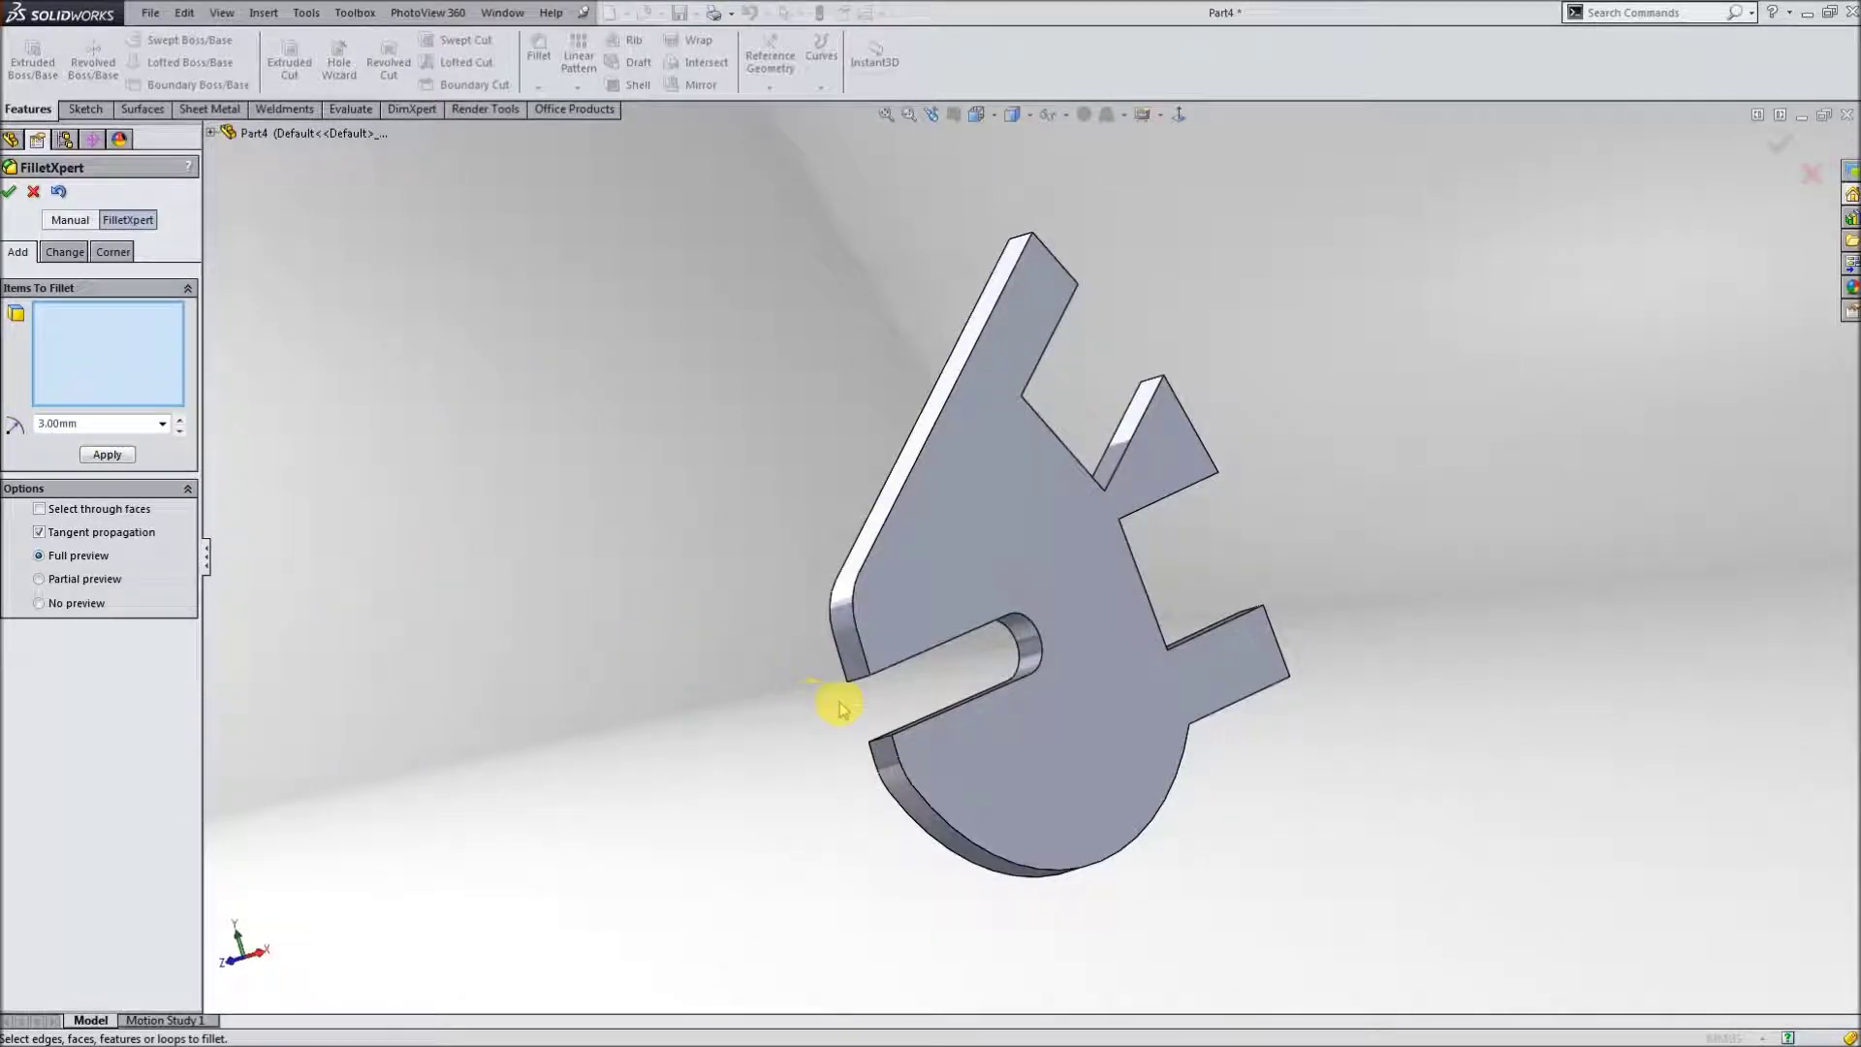
click(865, 685)
right_click(884, 736)
- Round the end edges of the lower-right, middle and top arms with 2 mm fillets
middle_drag(824, 707, 415, 560)
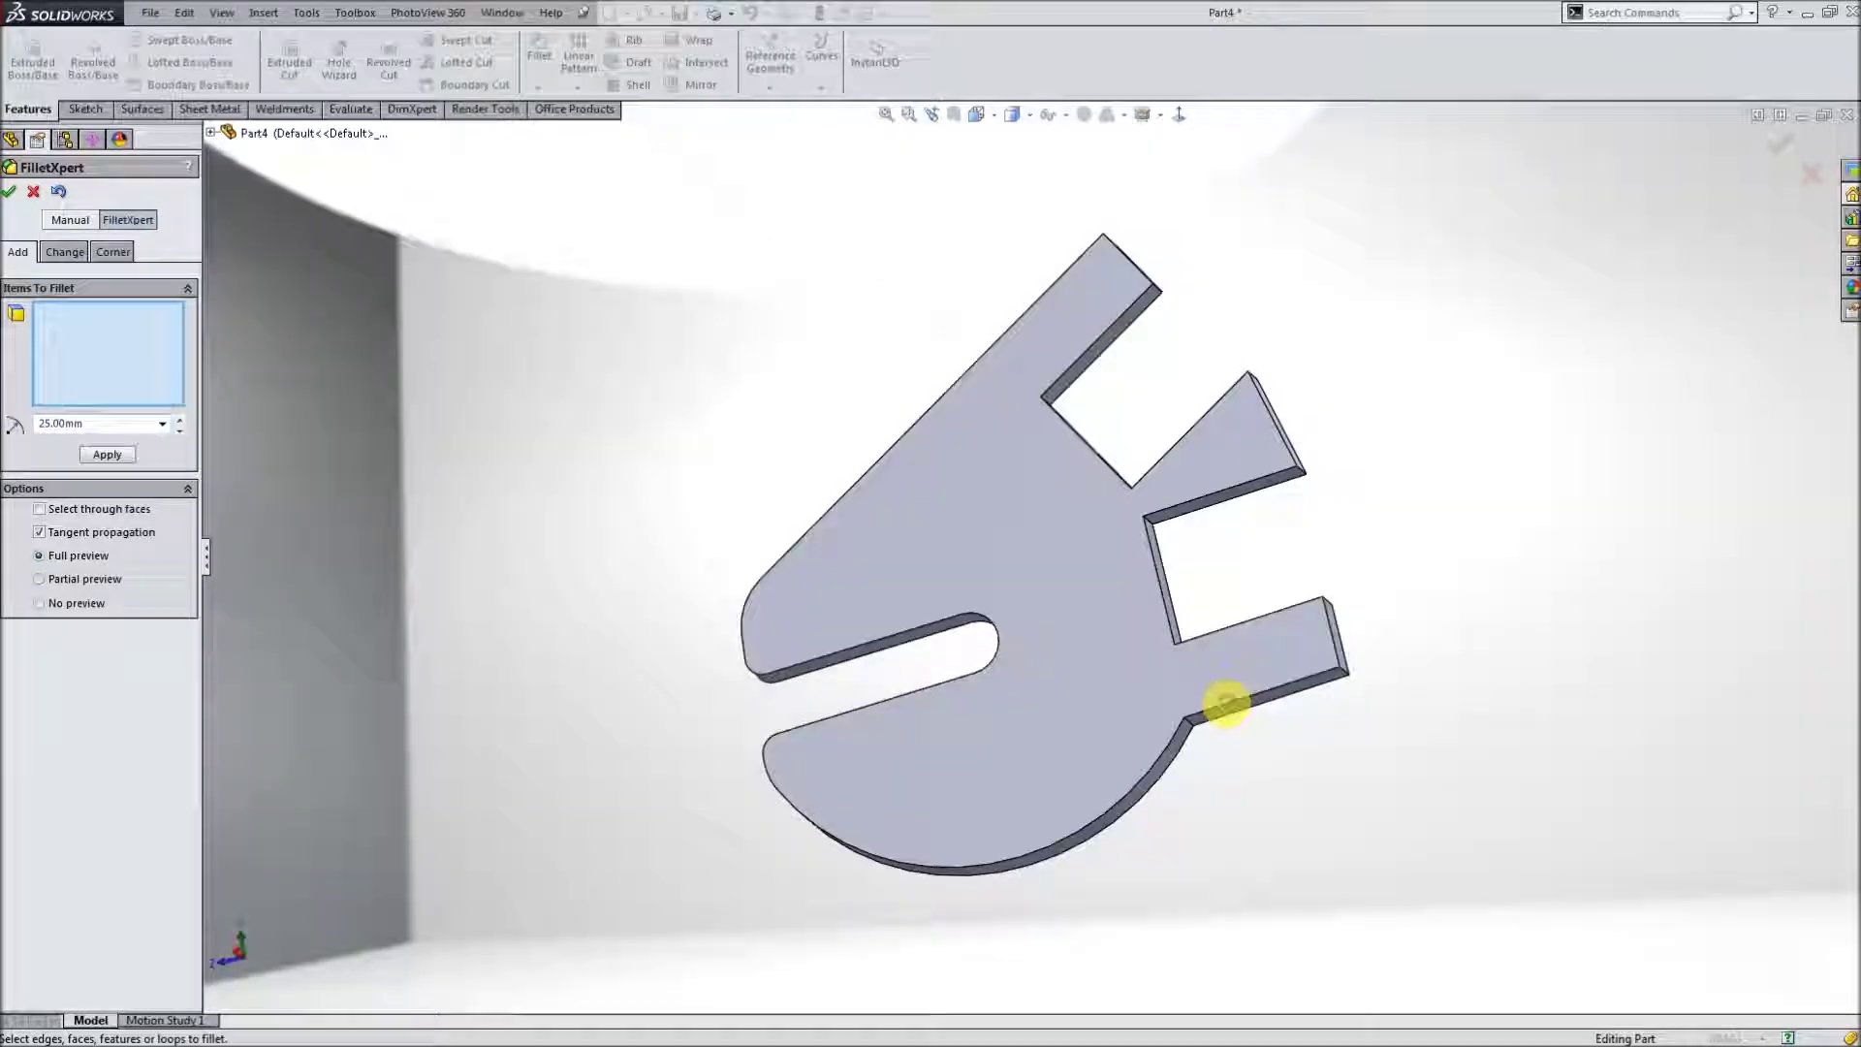
mouse_move(1230, 707)
middle_down()
mouse_move(1013, 664)
mouse_move(1183, 823)
middle_up()
click(1014, 666)
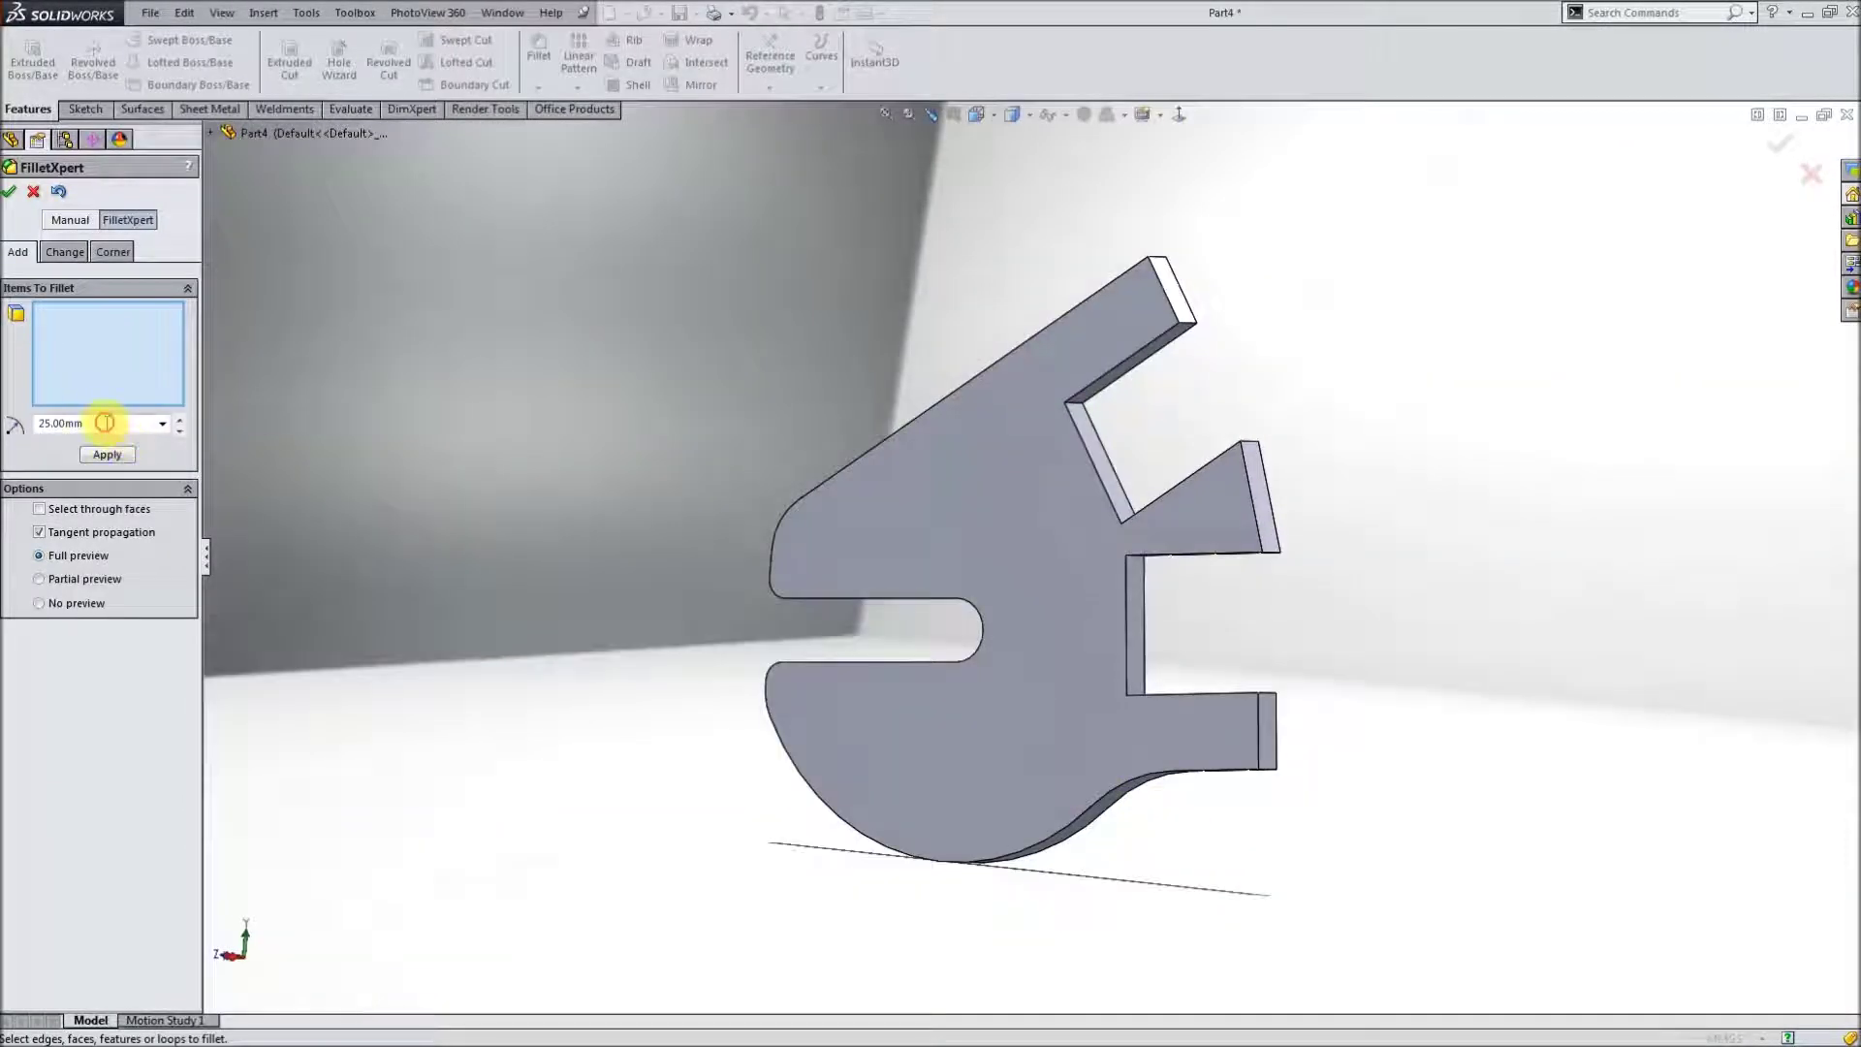
click(1262, 716)
key(Delete)
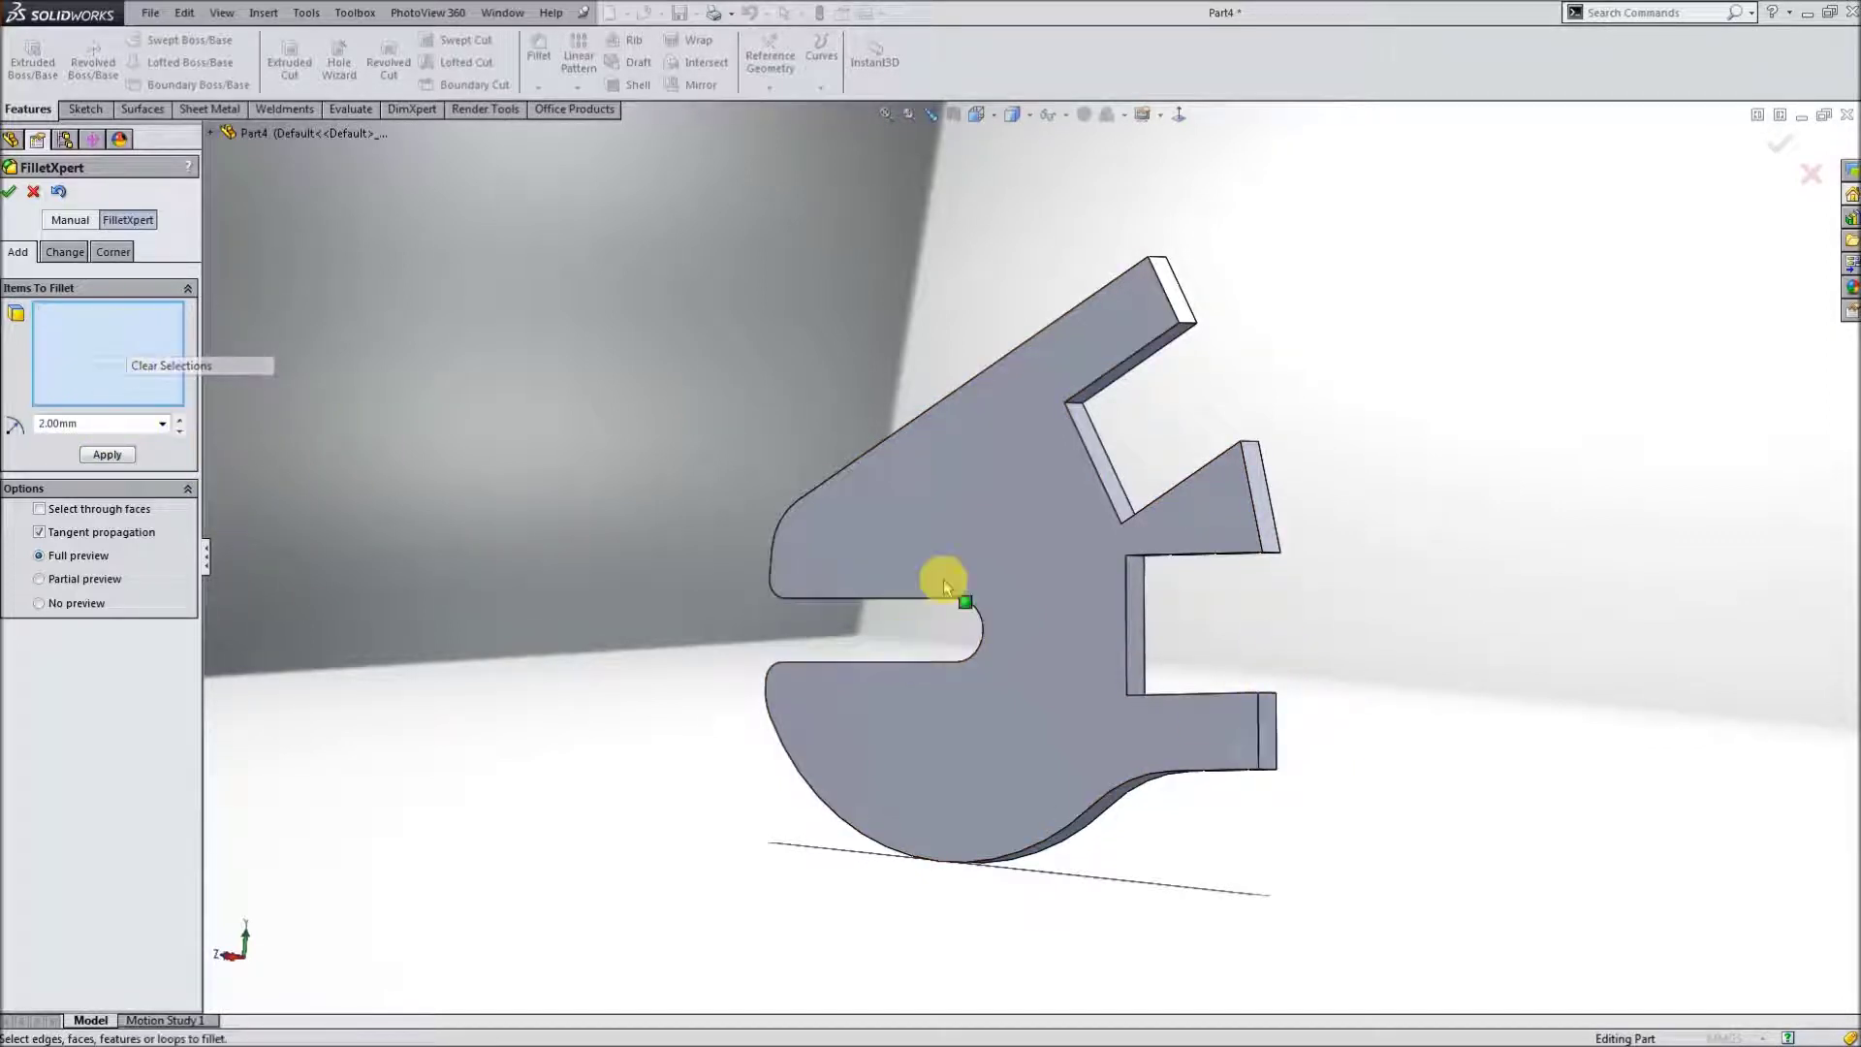
scroll(1291, 706, down, 2)
click(1238, 686)
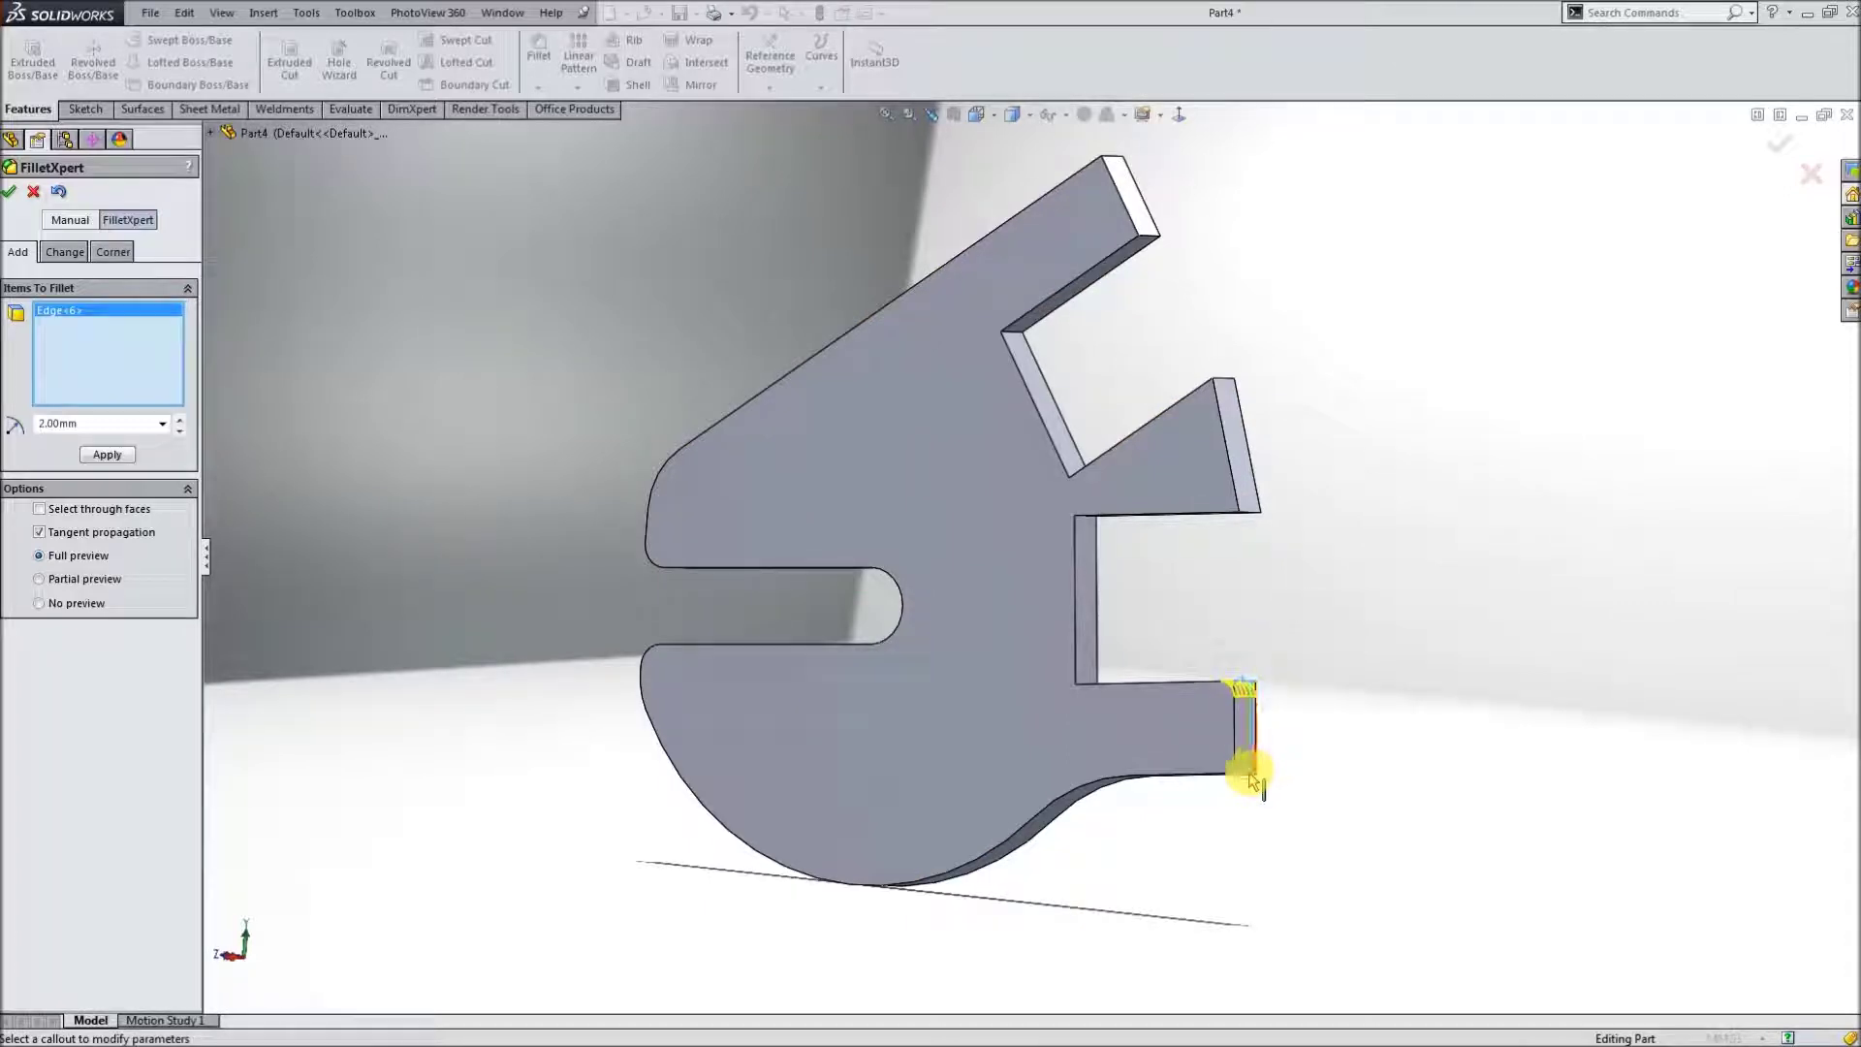
click(1250, 776)
click(1252, 512)
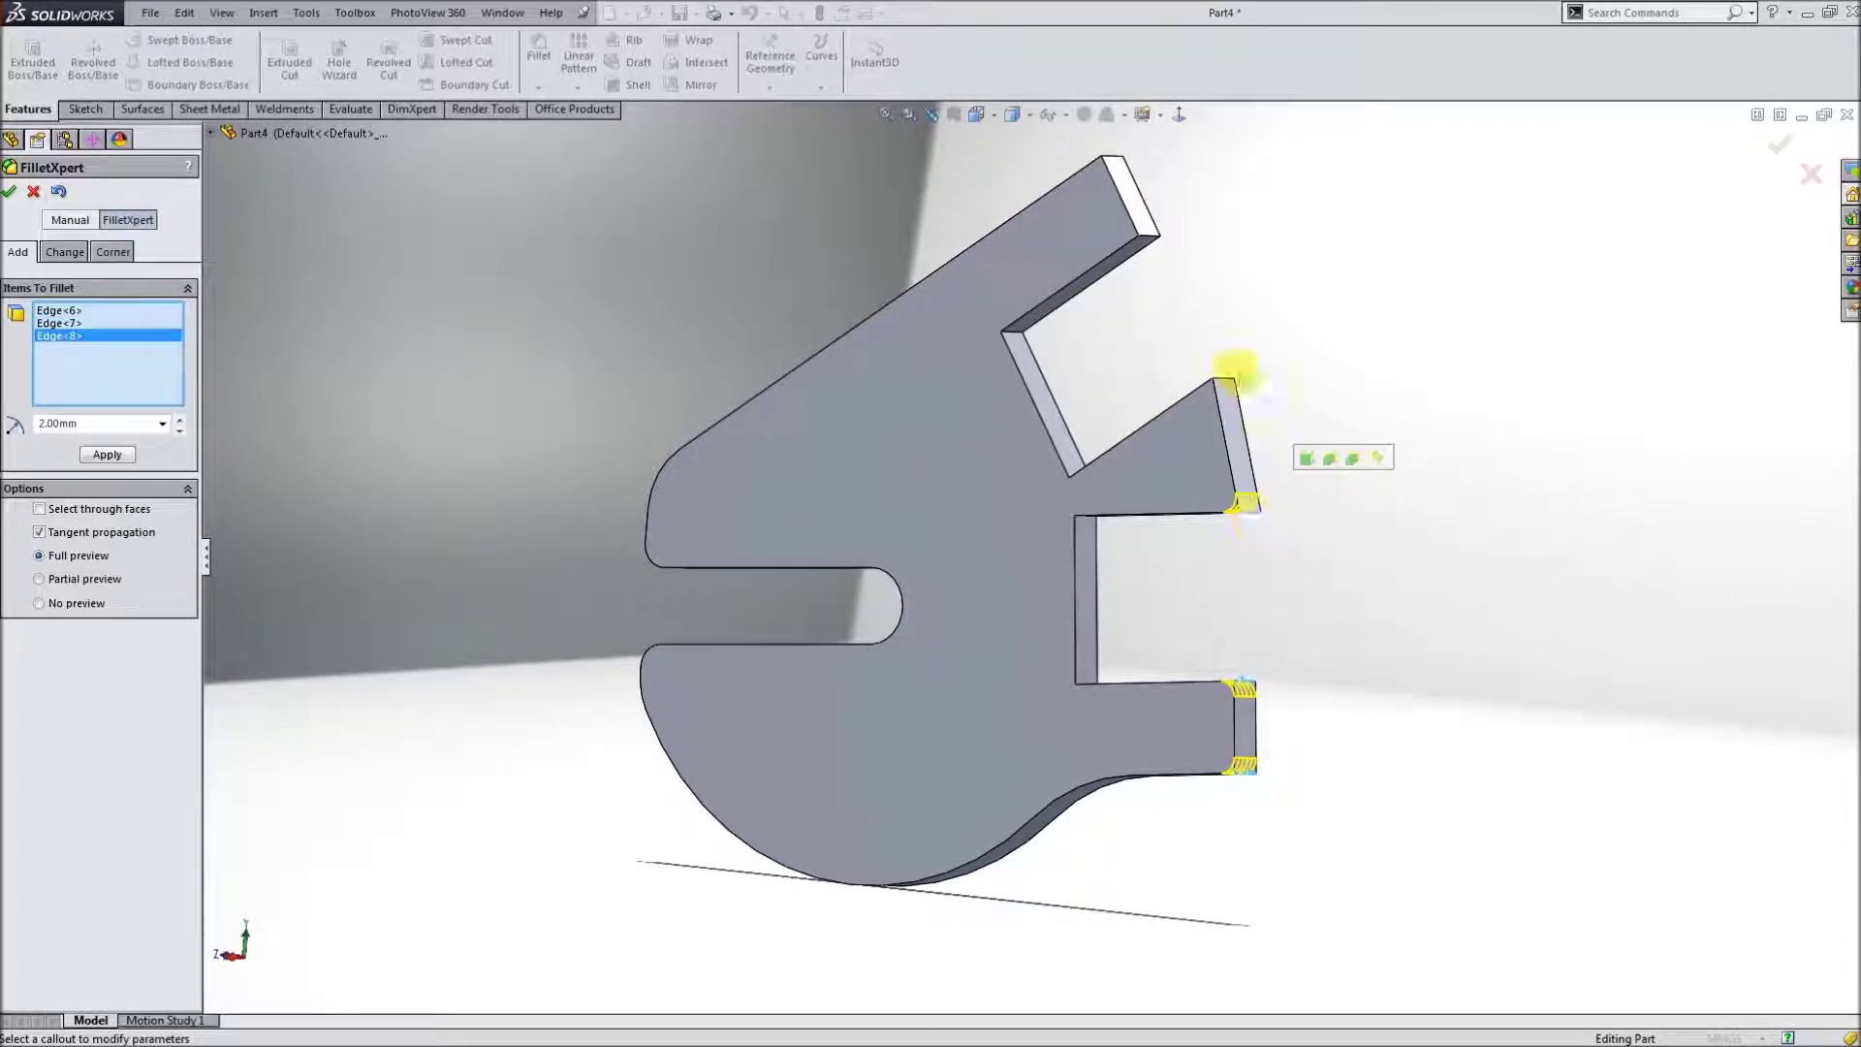
click(1221, 380)
click(1146, 237)
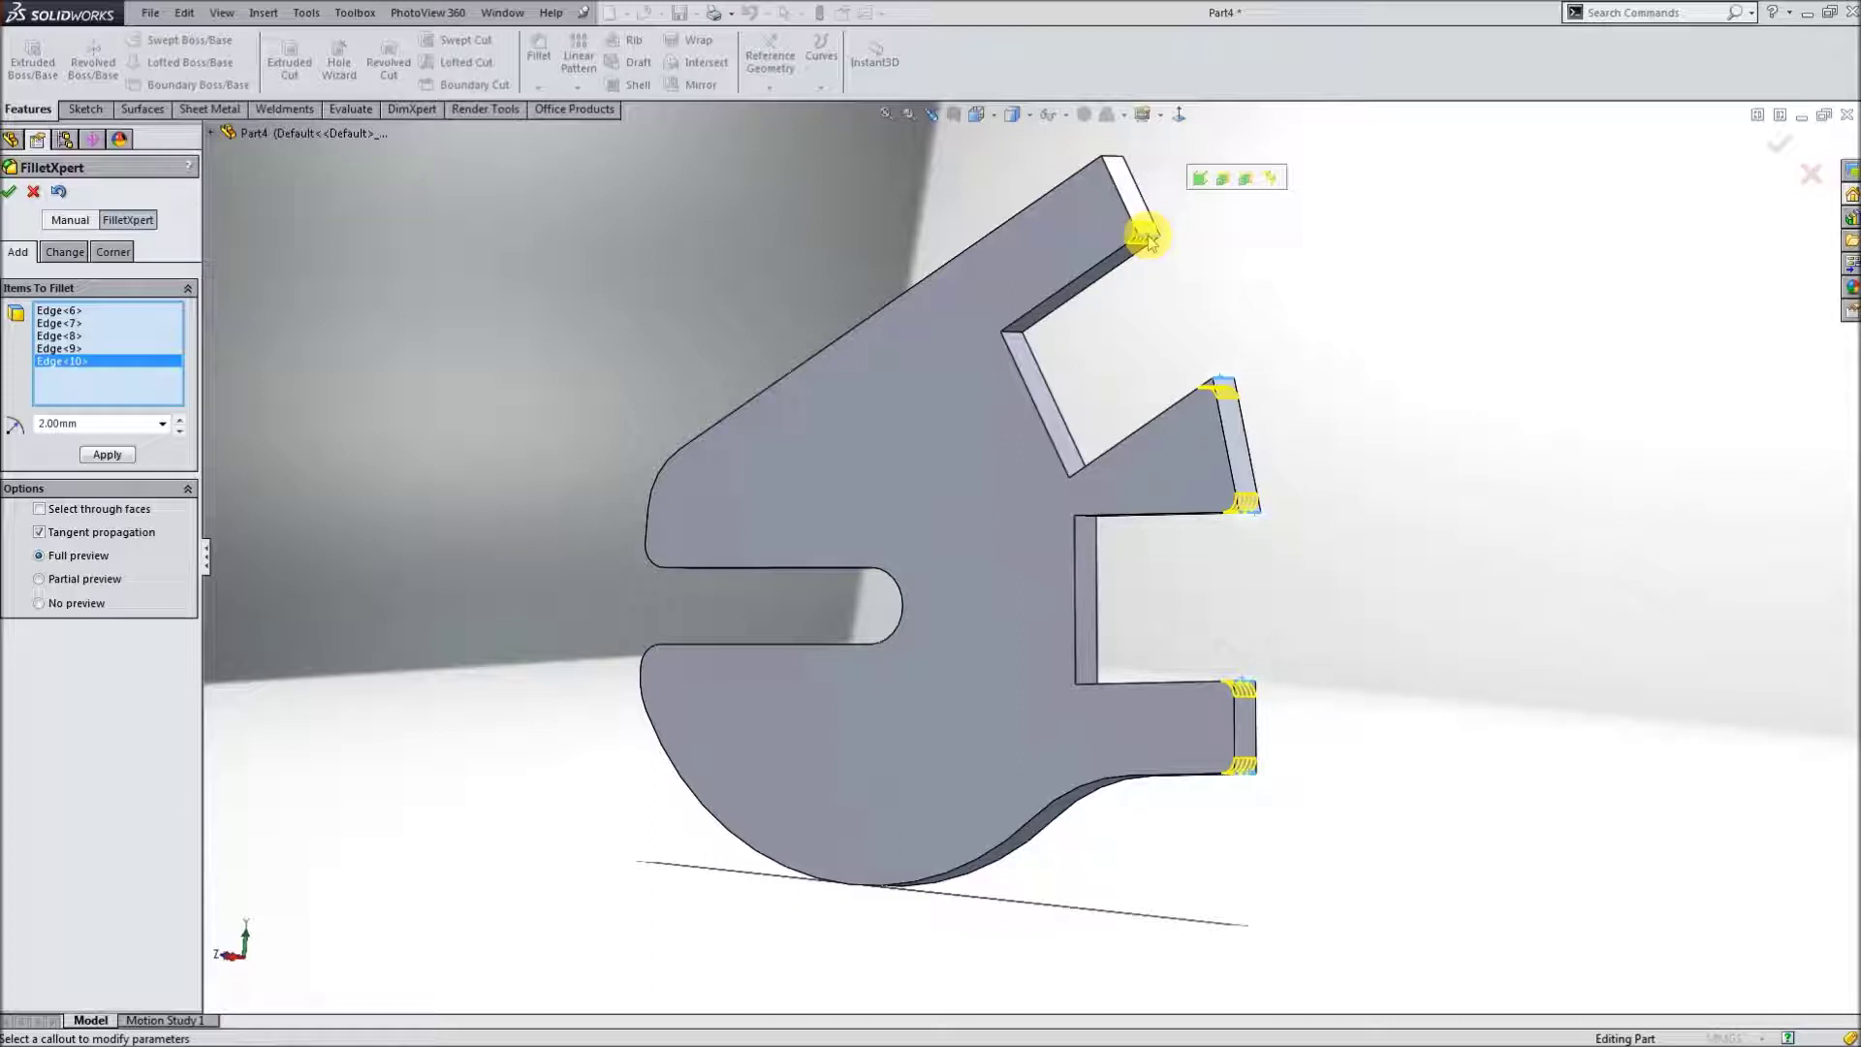
key(Return)
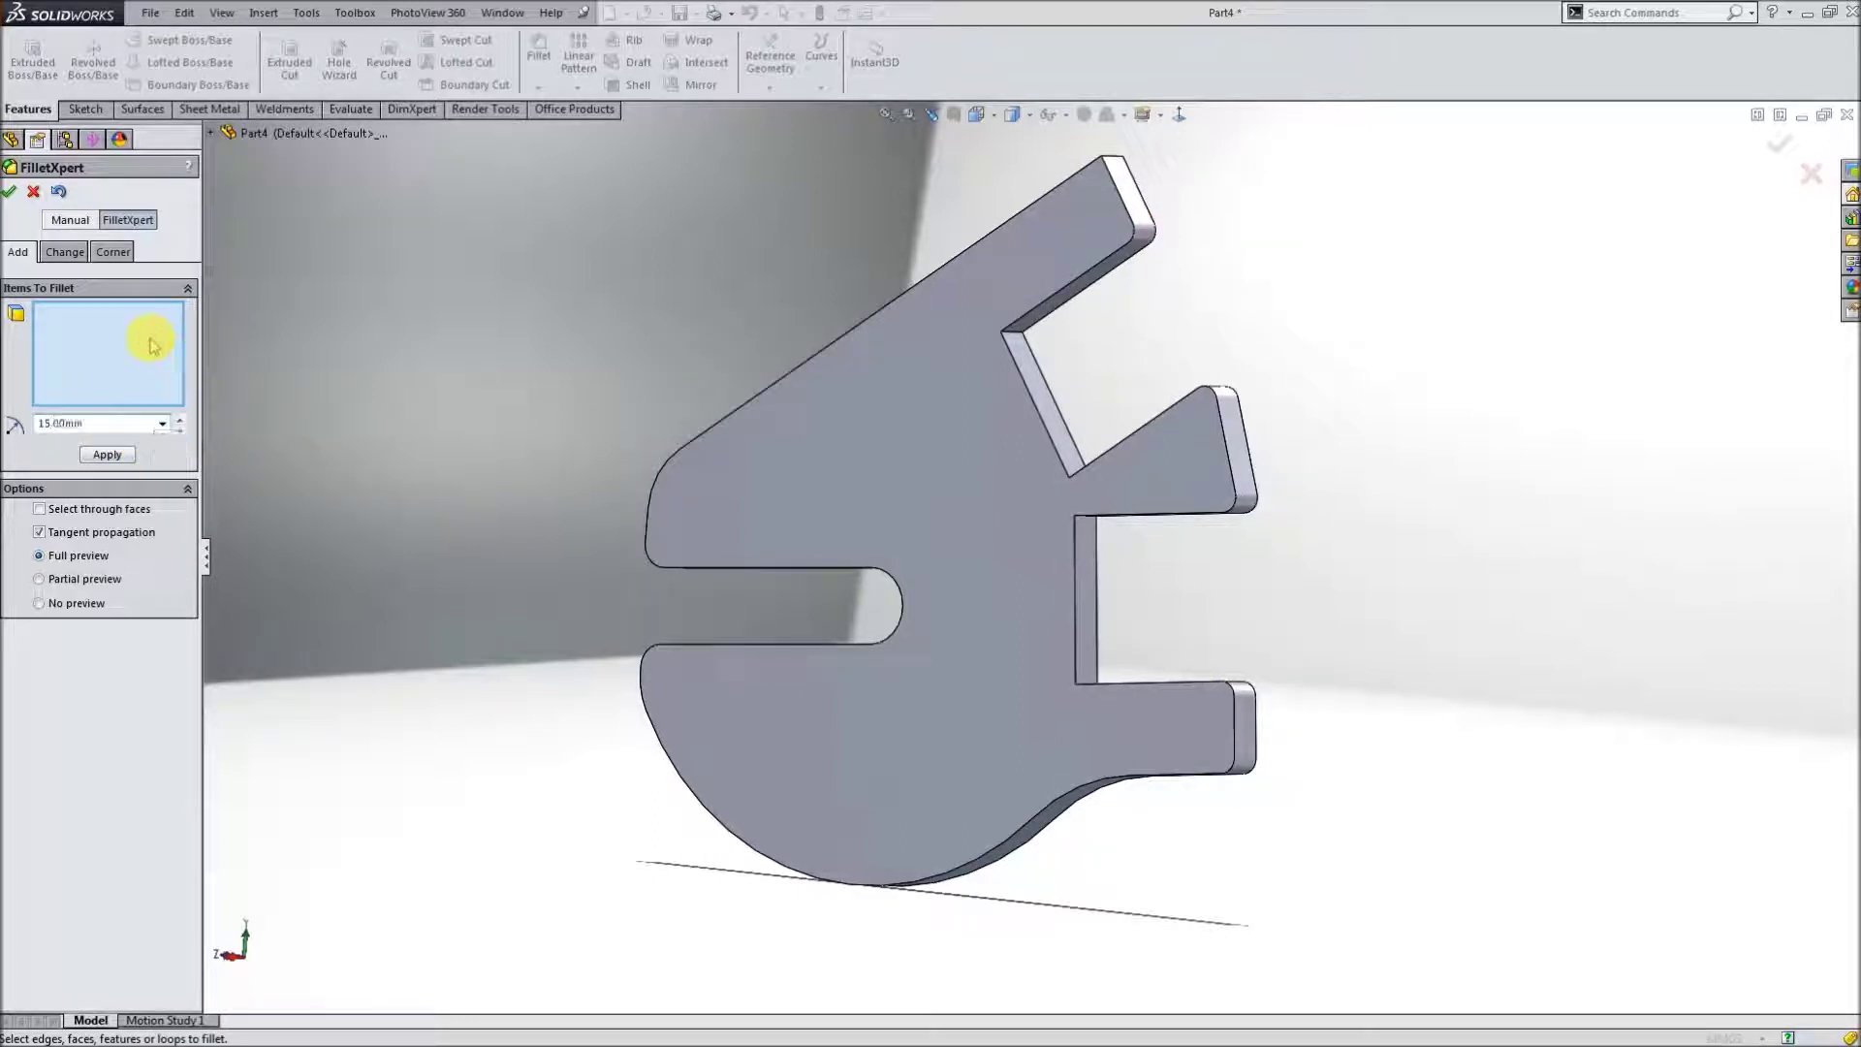
- Give the top prong's tip edge a 15 mm fillet
click(1112, 157)
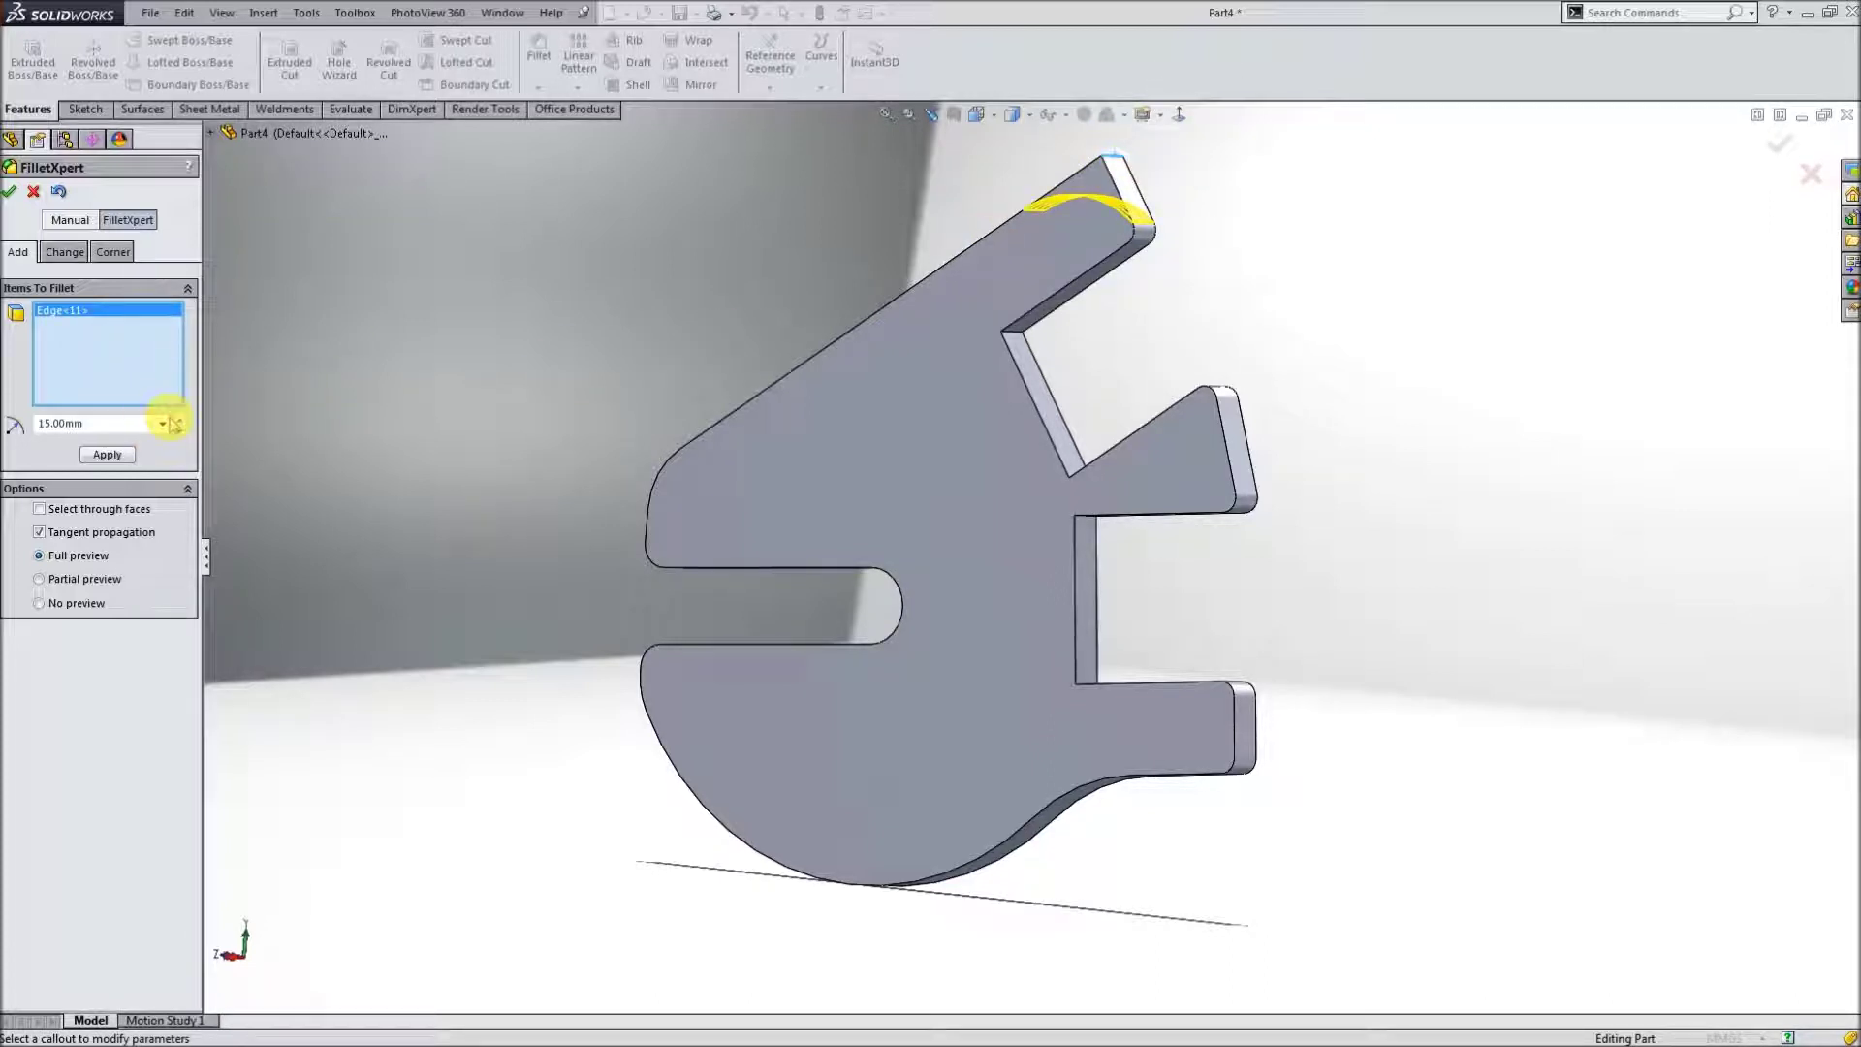
click(115, 454)
click(10, 192)
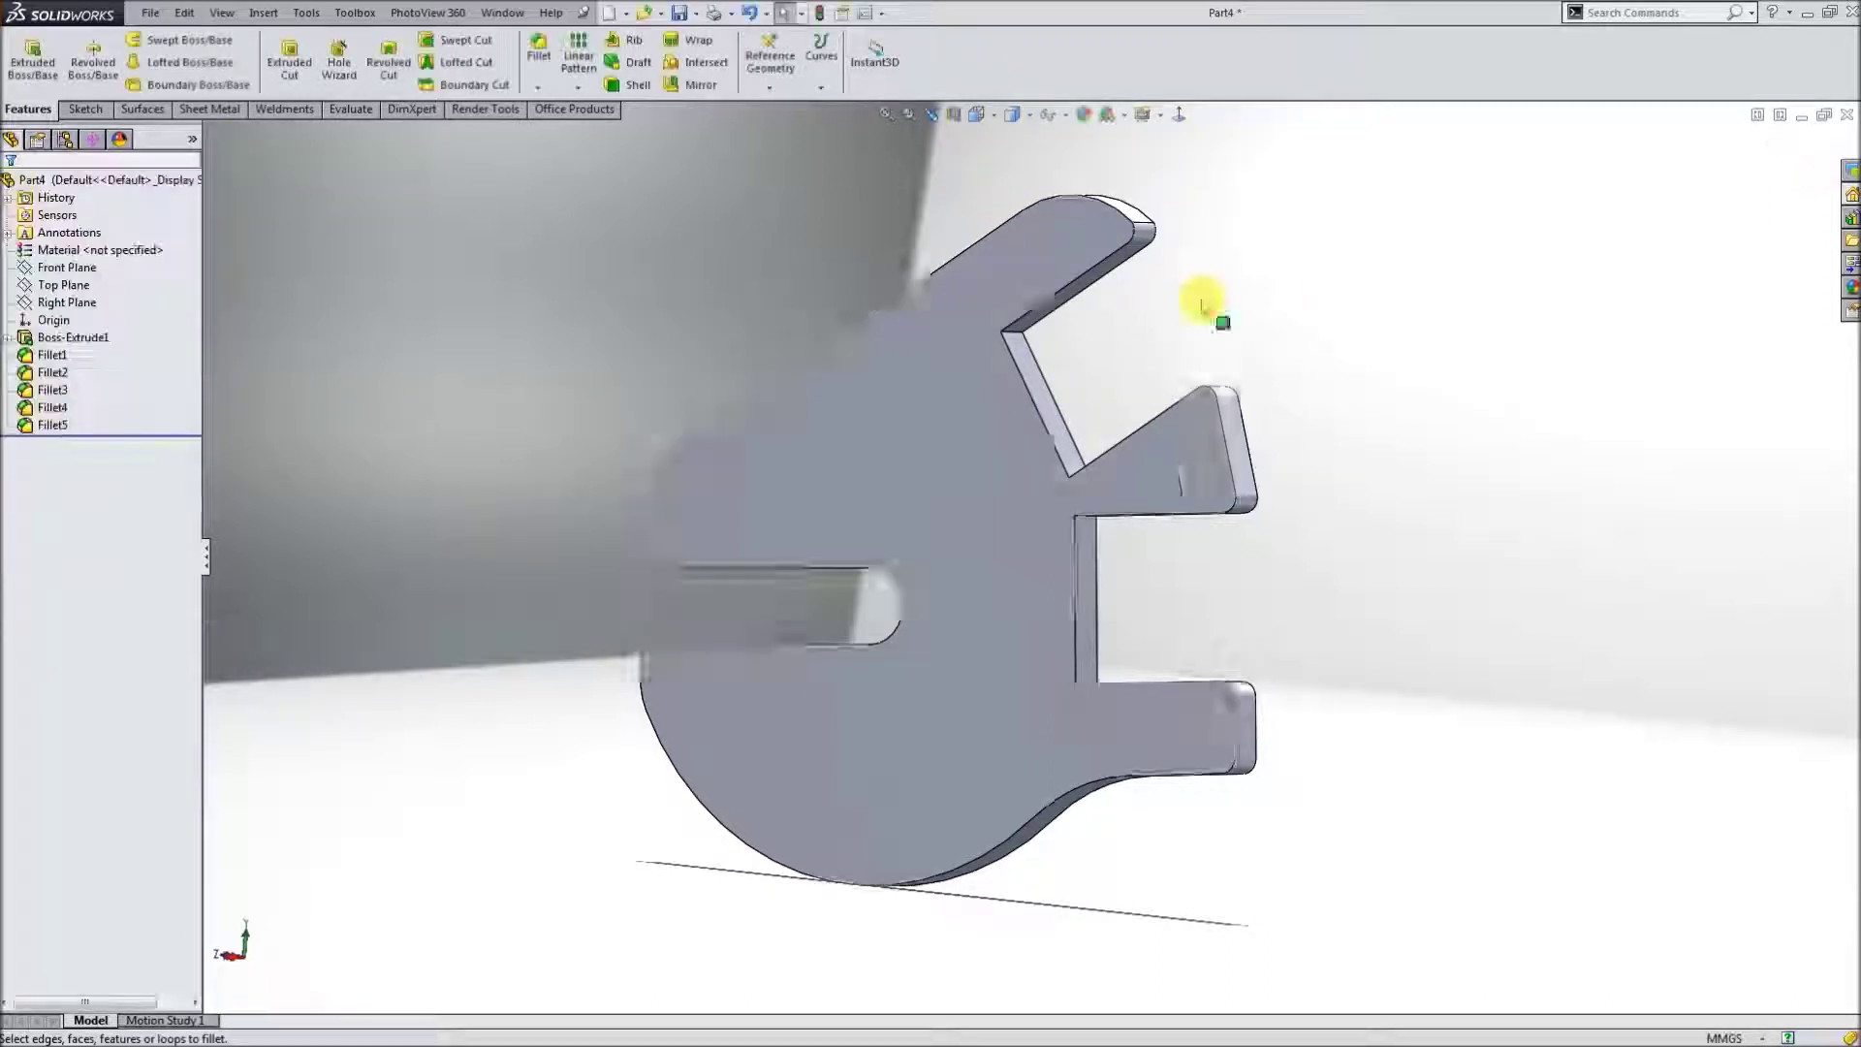
- Start a new fillet and clear the wrongly picked notch edge and face
key(z)
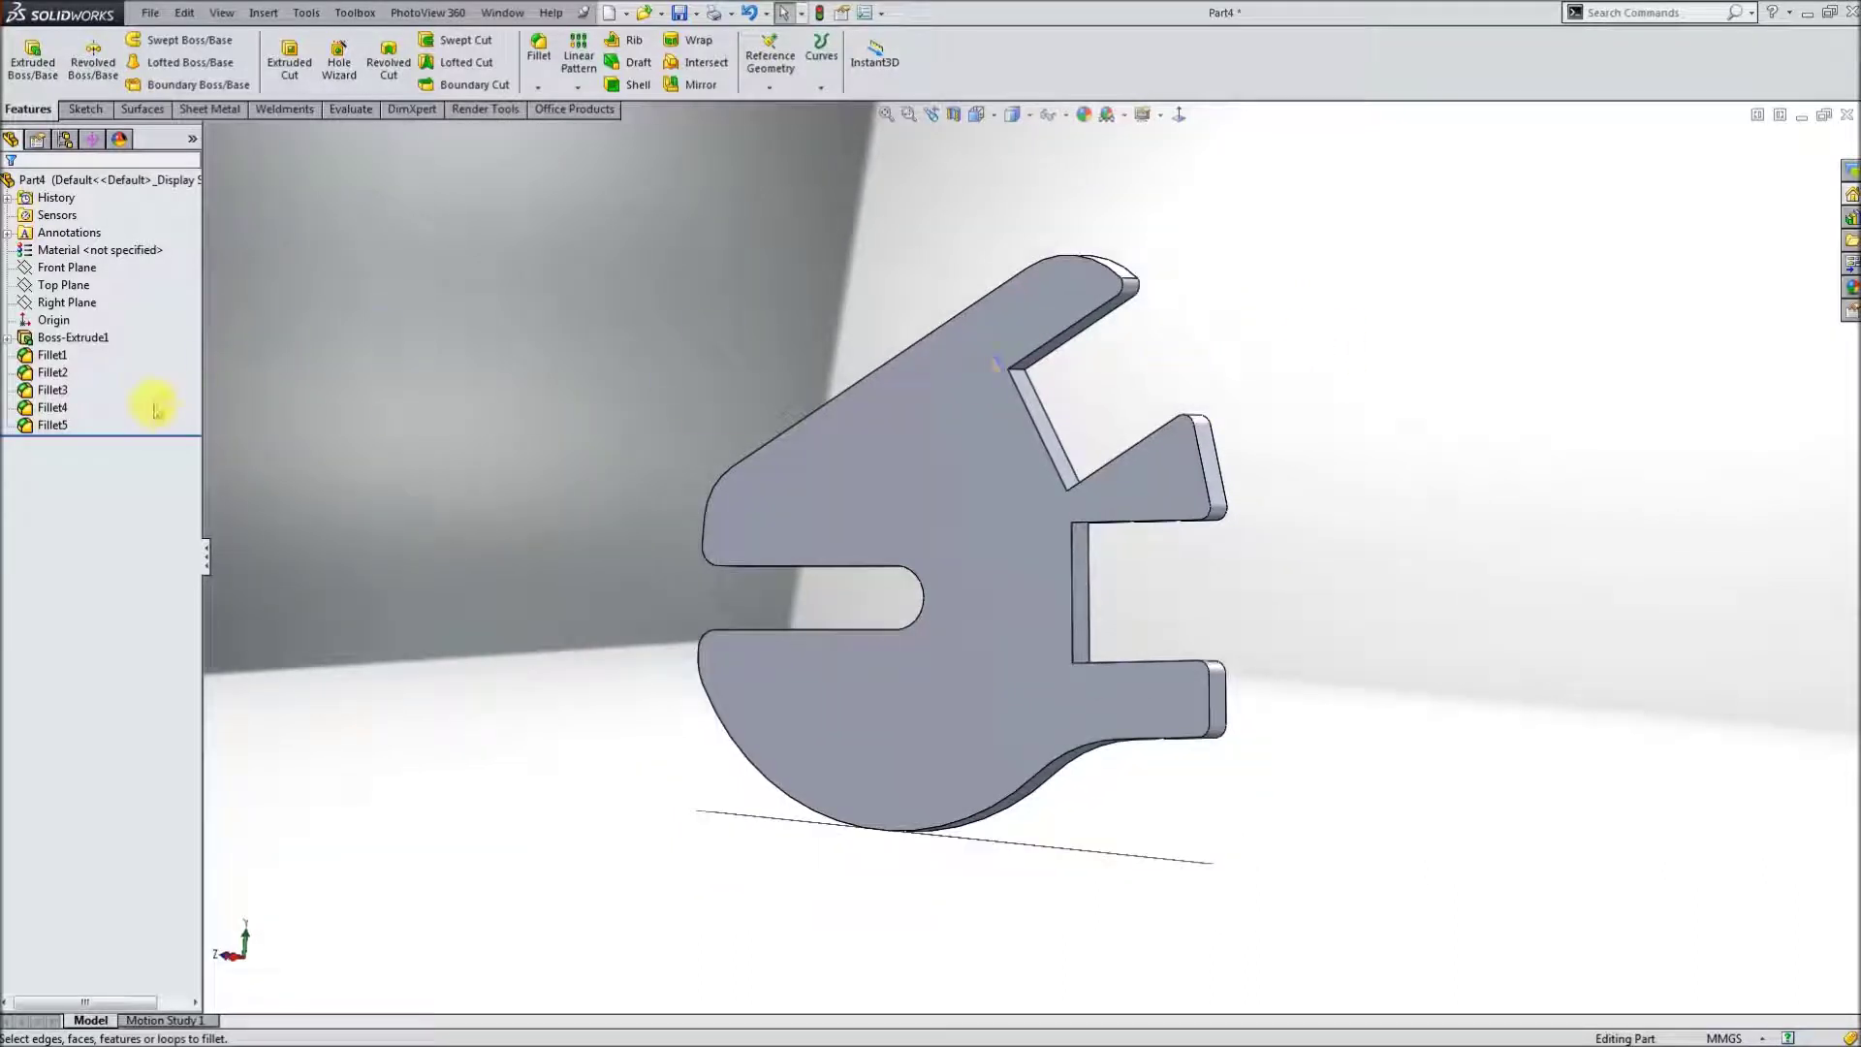
click(533, 50)
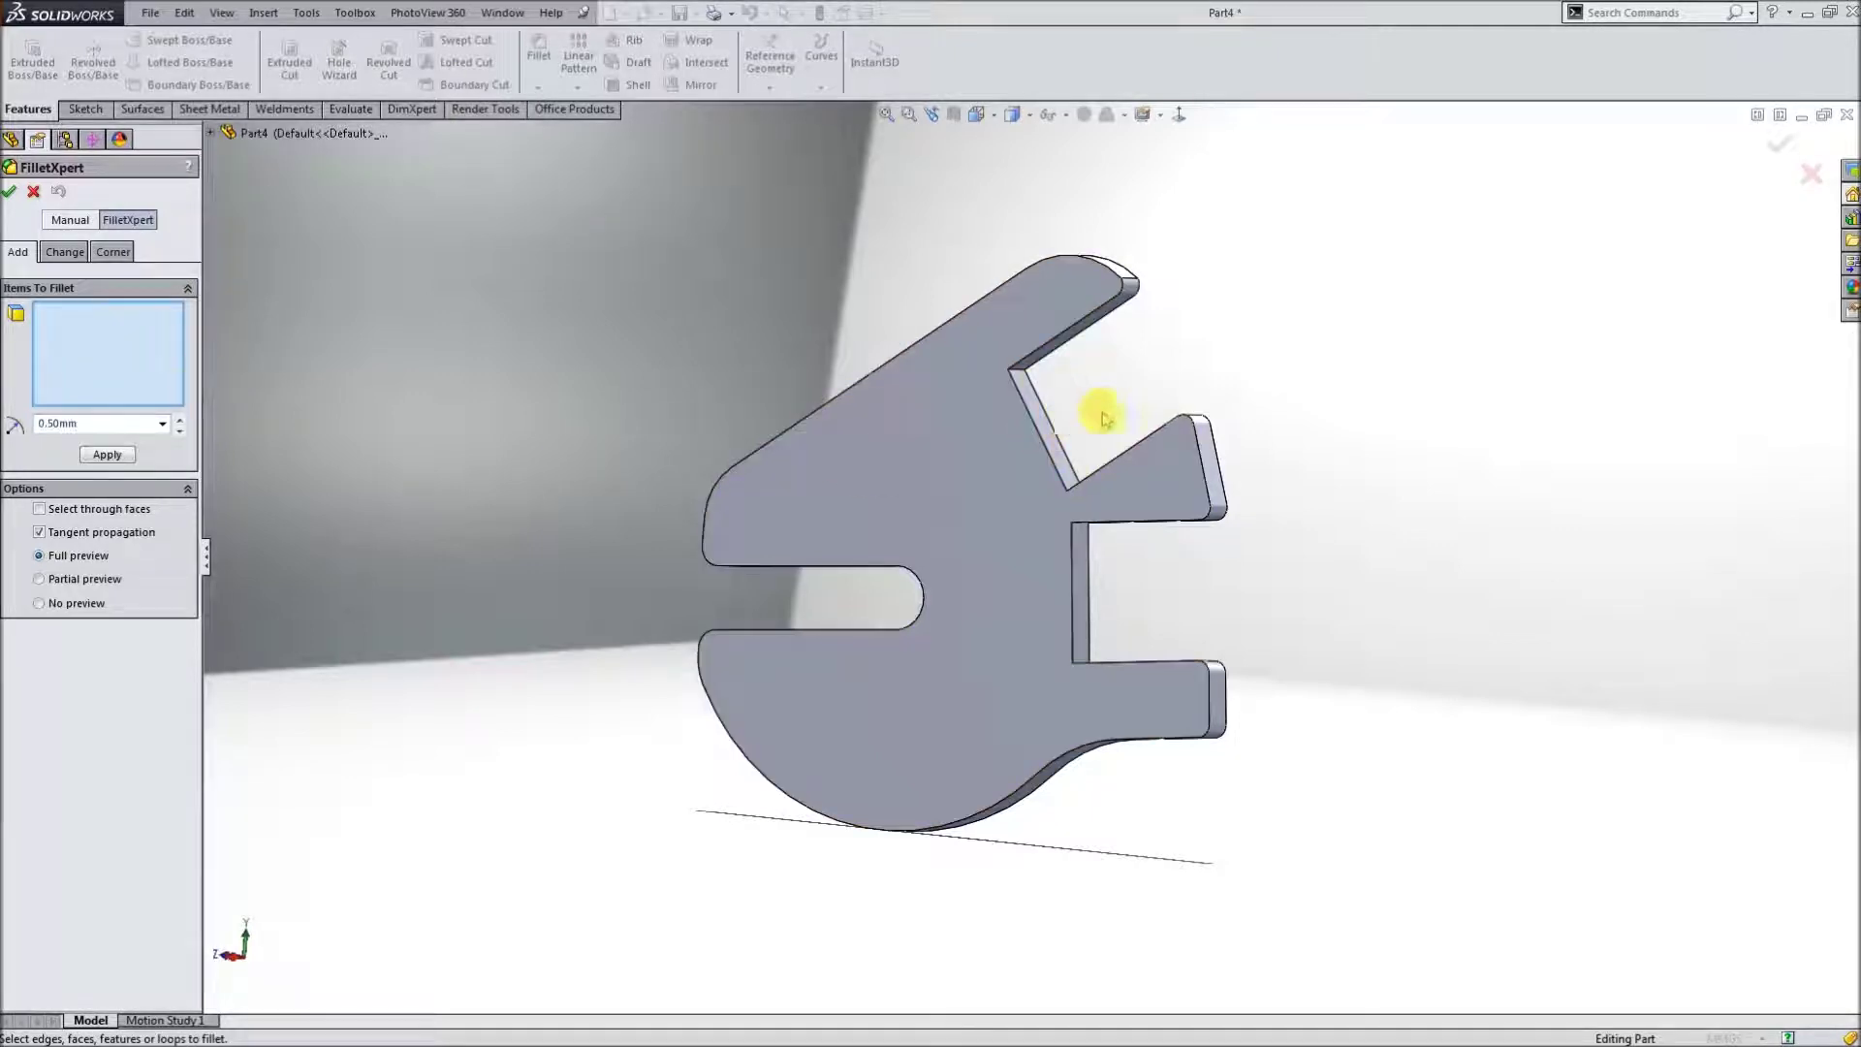
scroll(1071, 426, down, 2)
click(950, 378)
middle_drag(950, 378, 1064, 603)
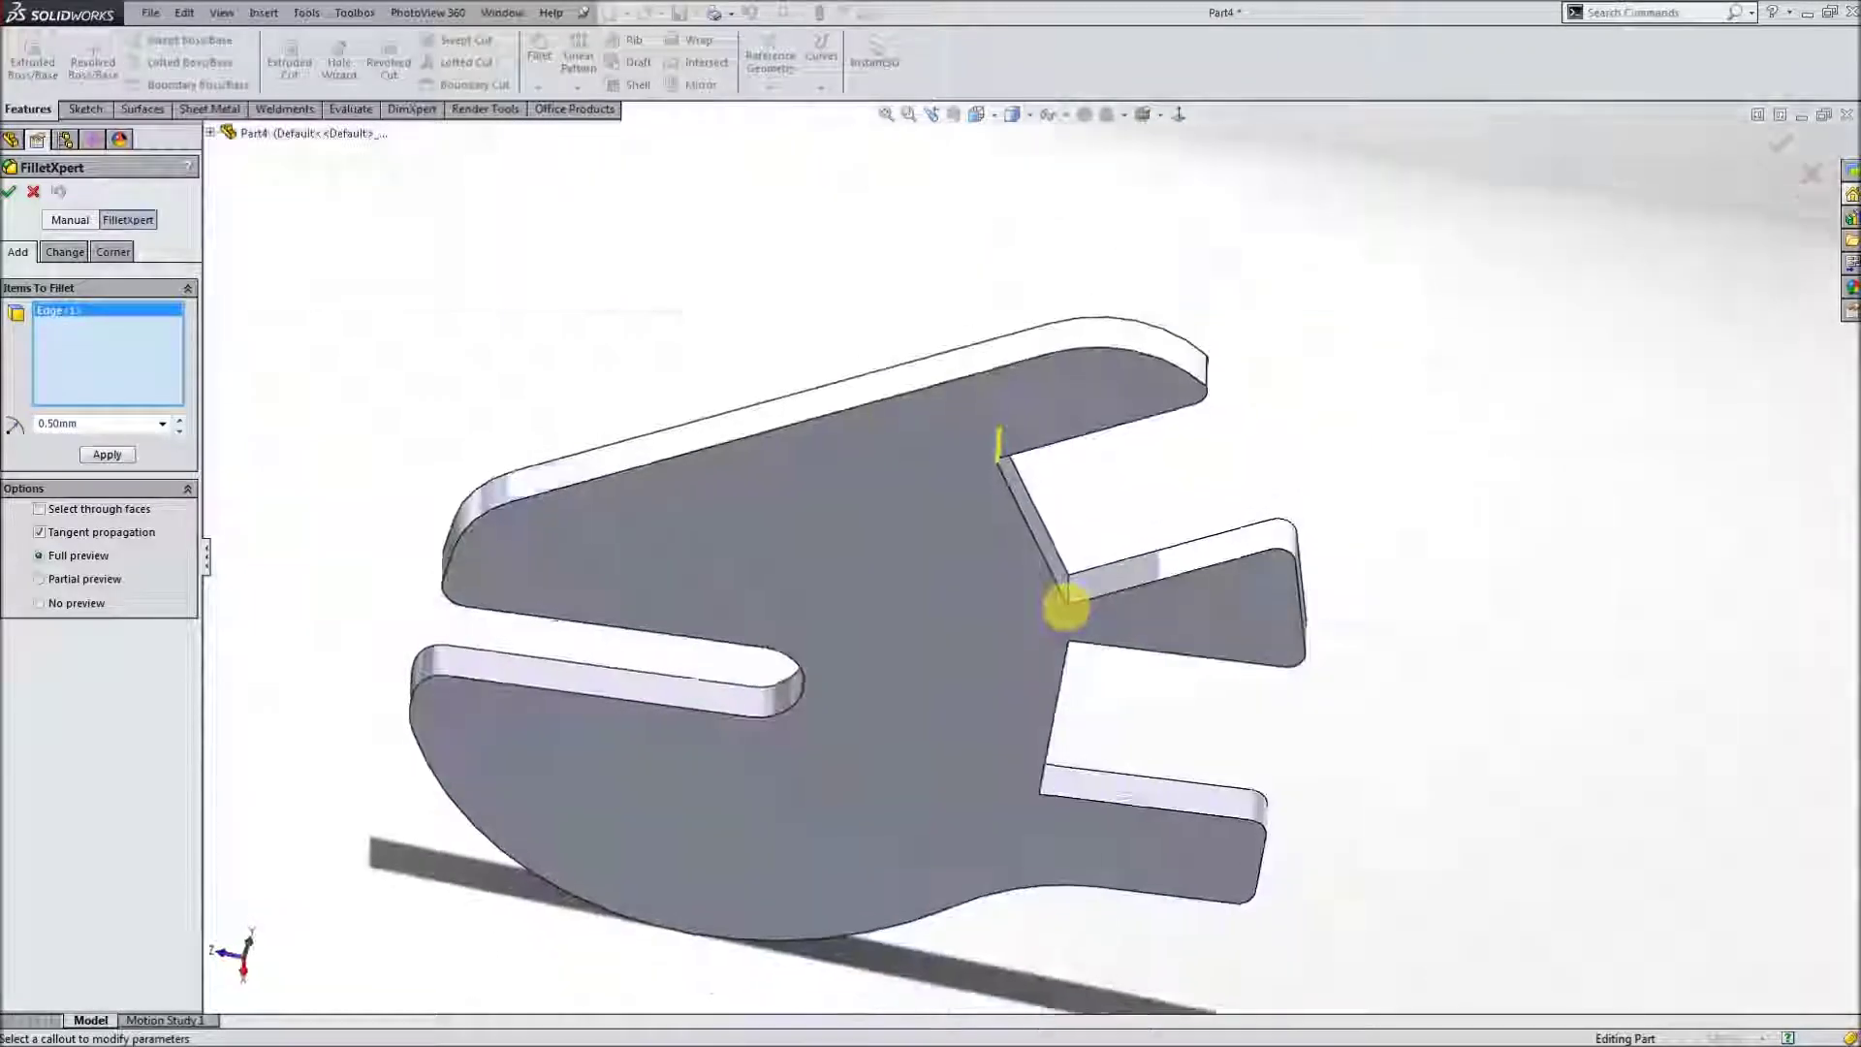
click(1068, 595)
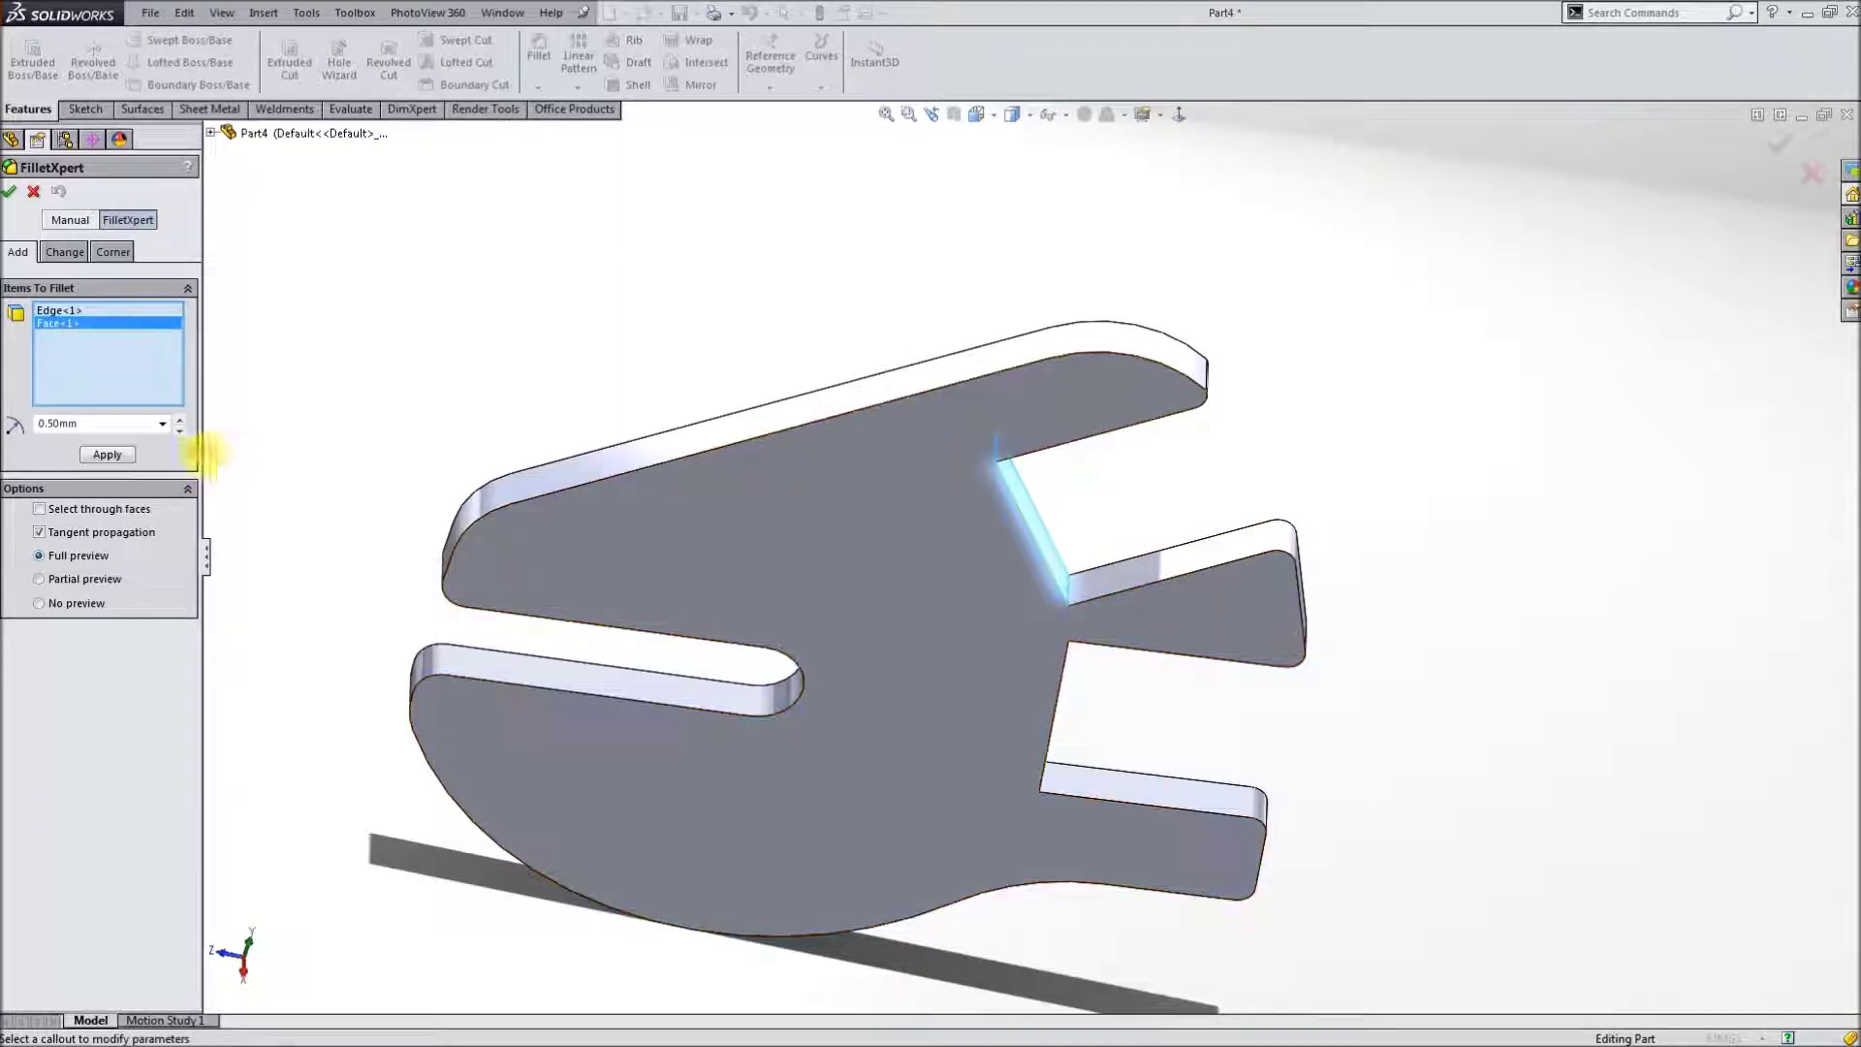
right_click(100, 364)
click(204, 380)
- Fillet the four inner edges of the angled notch at 0.50 mm
mouse_move(1017, 466)
middle_down()
mouse_move(872, 373)
mouse_move(998, 614)
middle_up()
click(872, 376)
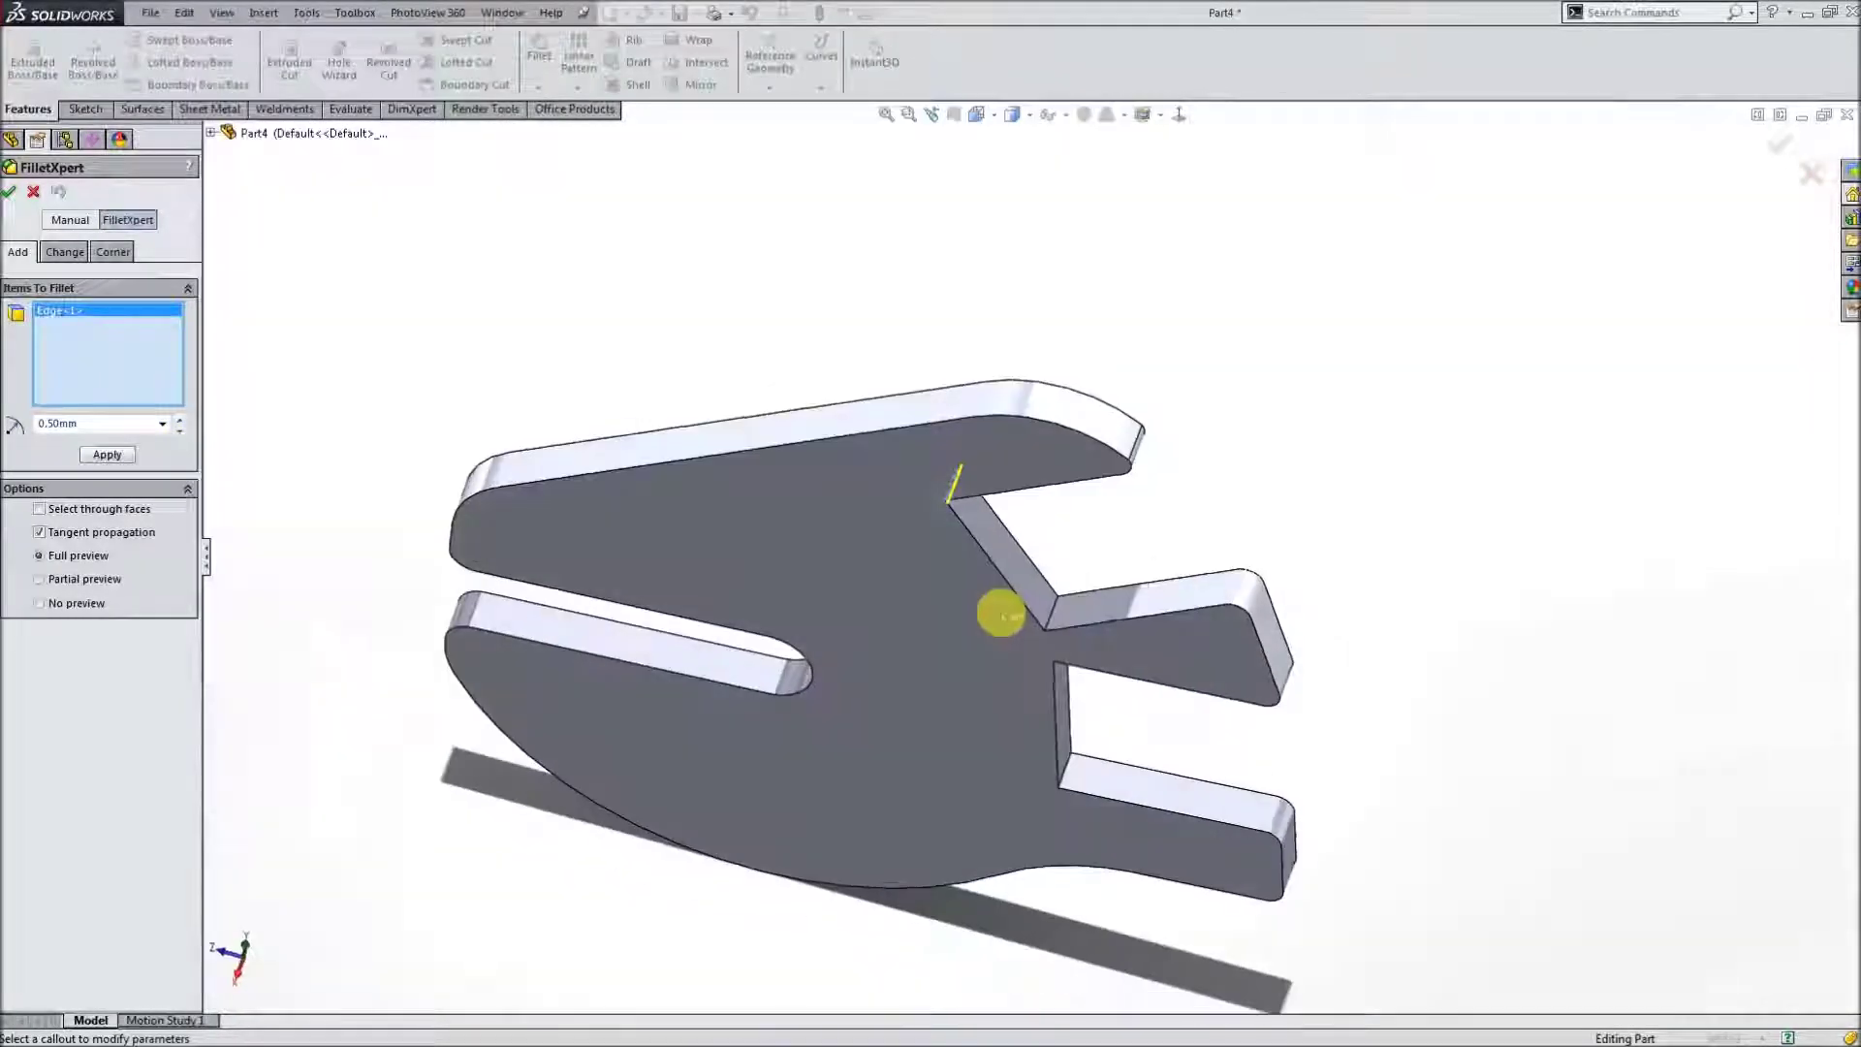
click(1056, 612)
mouse_move(1130, 669)
middle_down()
mouse_move(1047, 387)
mouse_move(985, 416)
middle_up()
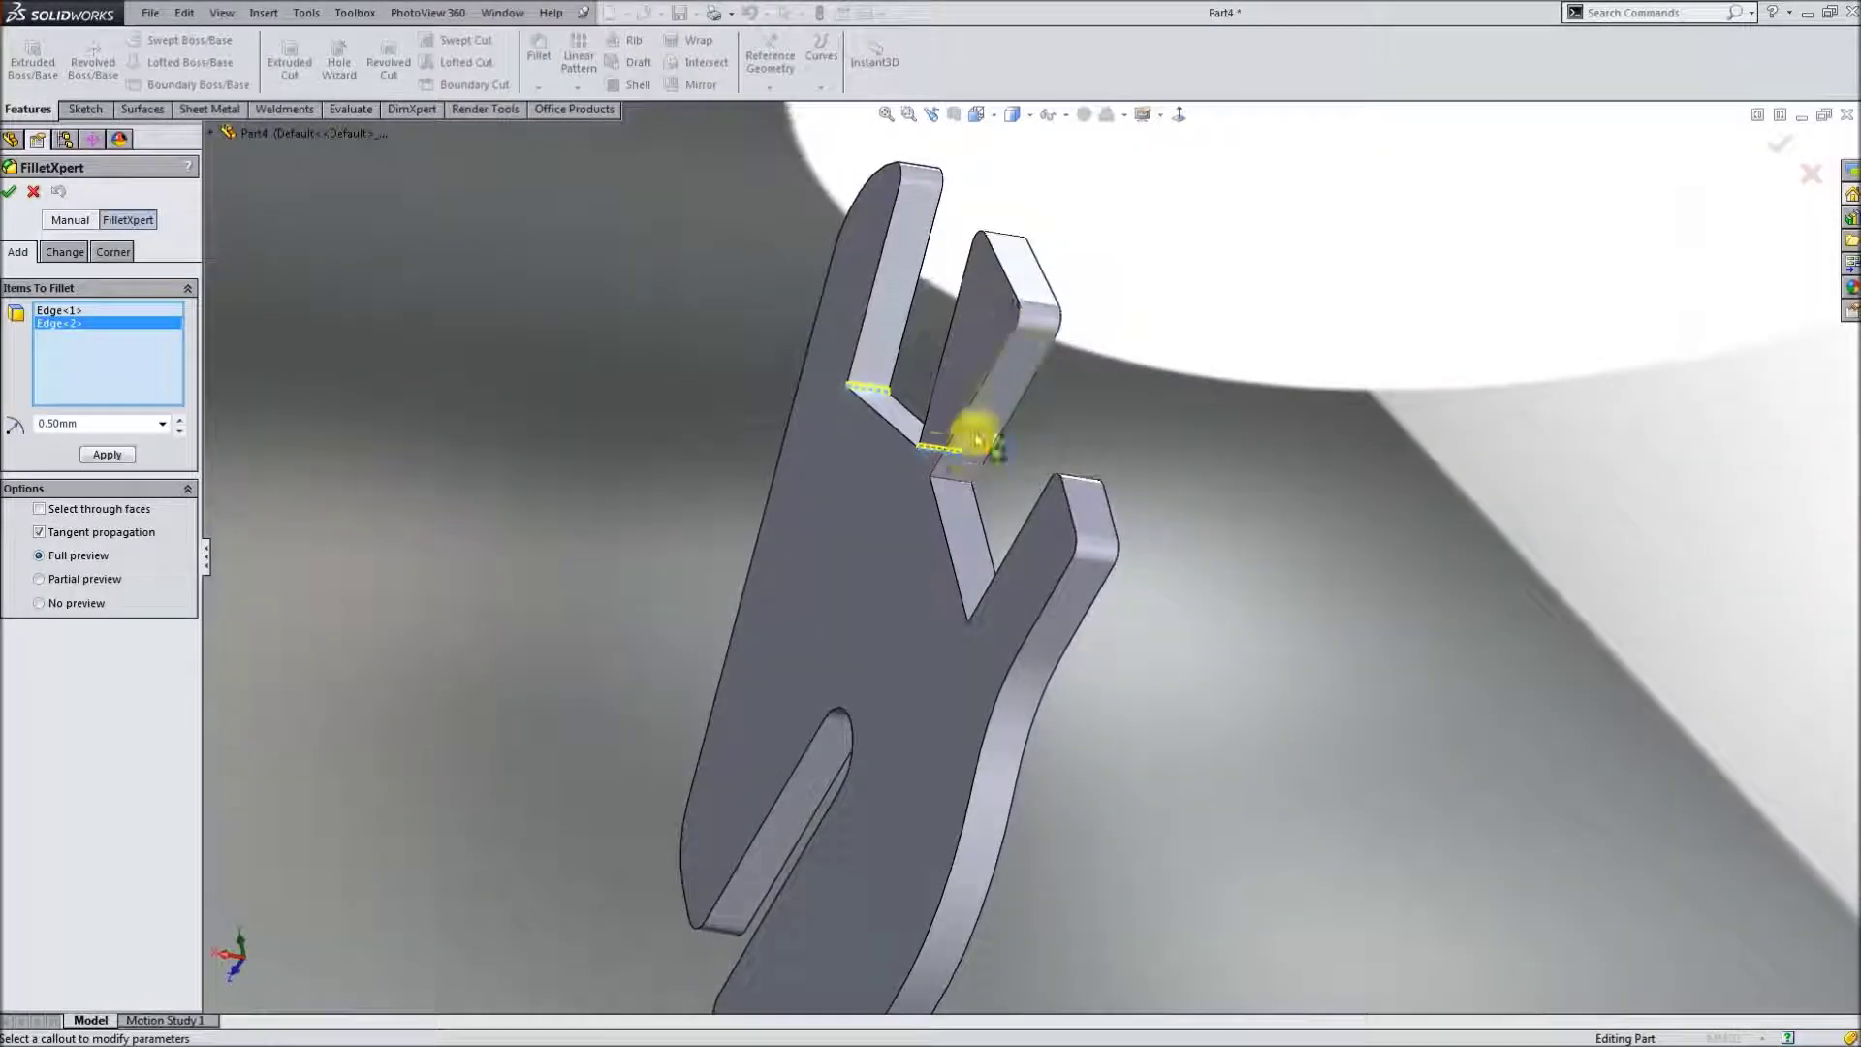
click(955, 484)
middle_drag(947, 465, 1080, 676)
click(1010, 647)
key(Return)
mouse_move(1008, 644)
middle_down()
mouse_move(1142, 498)
mouse_move(1176, 353)
middle_up()
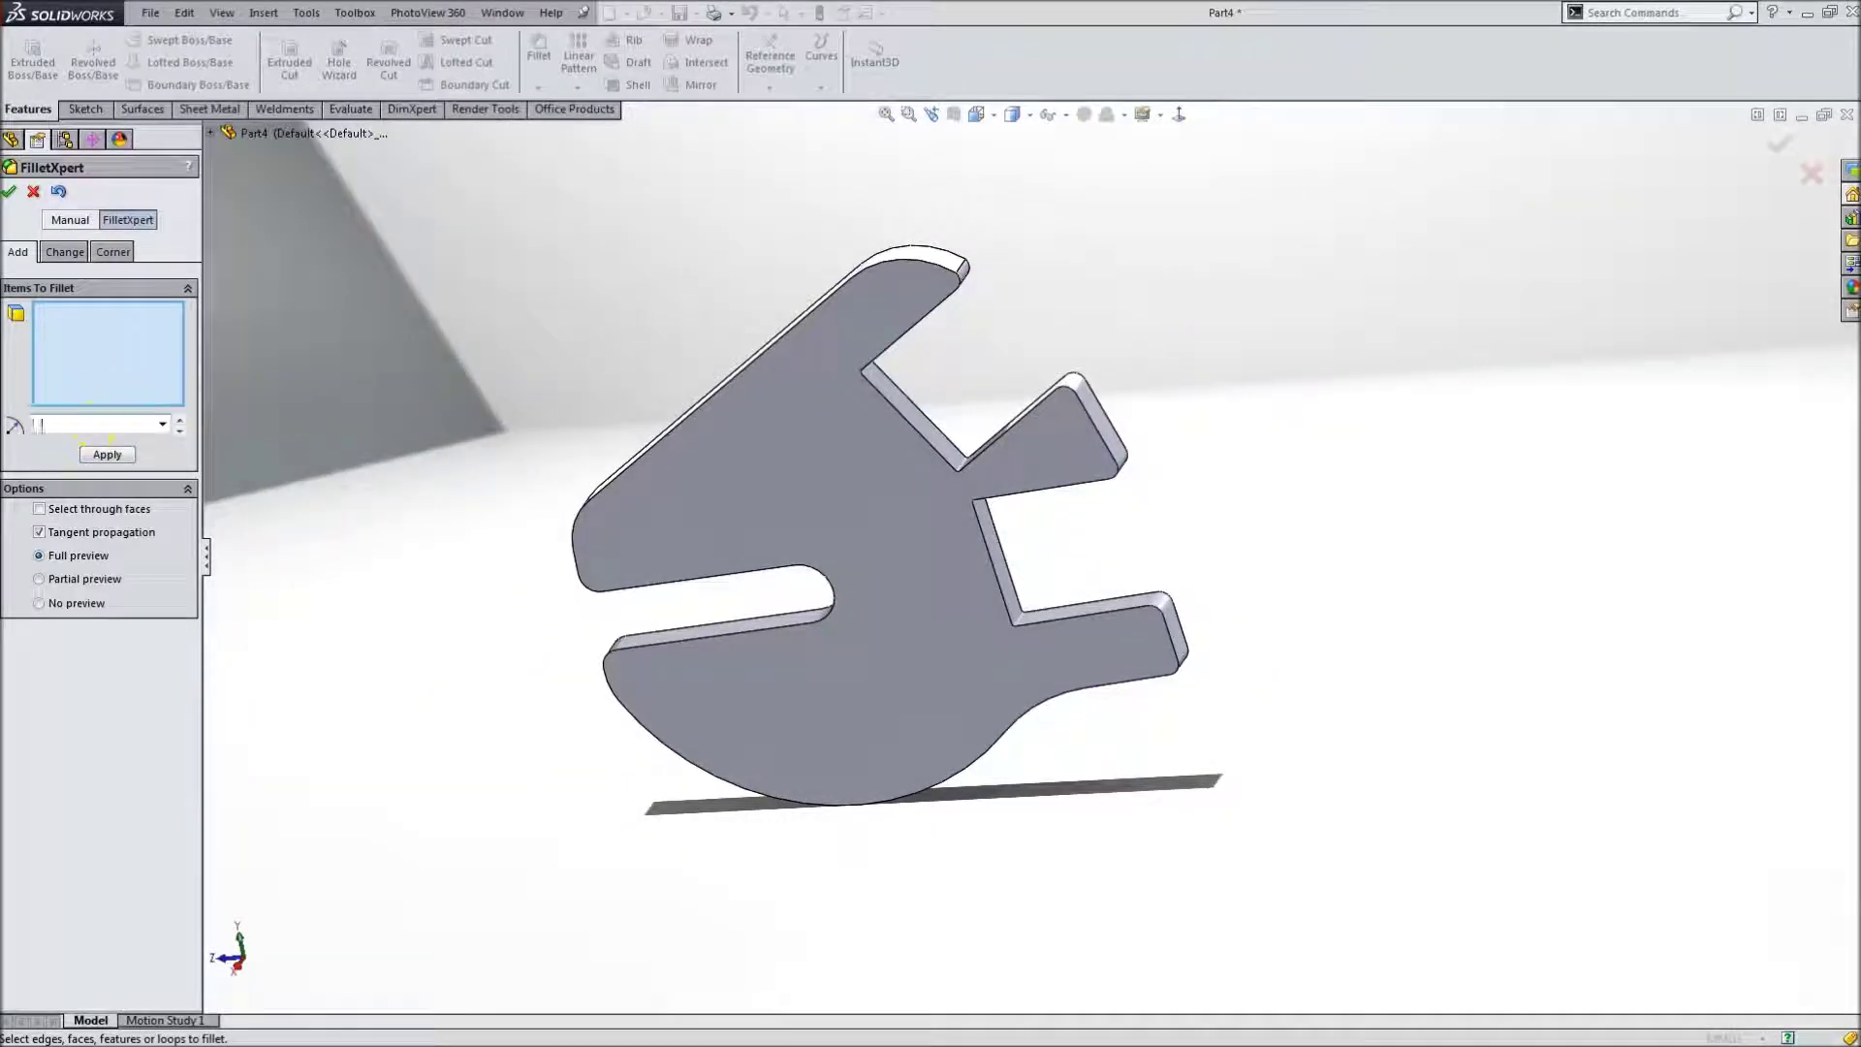
- Apply 0.25 mm fillets to the outer outline edges on both plate faces, then fit the view
click(717, 404)
key(Return)
middle_drag(893, 416, 685, 568)
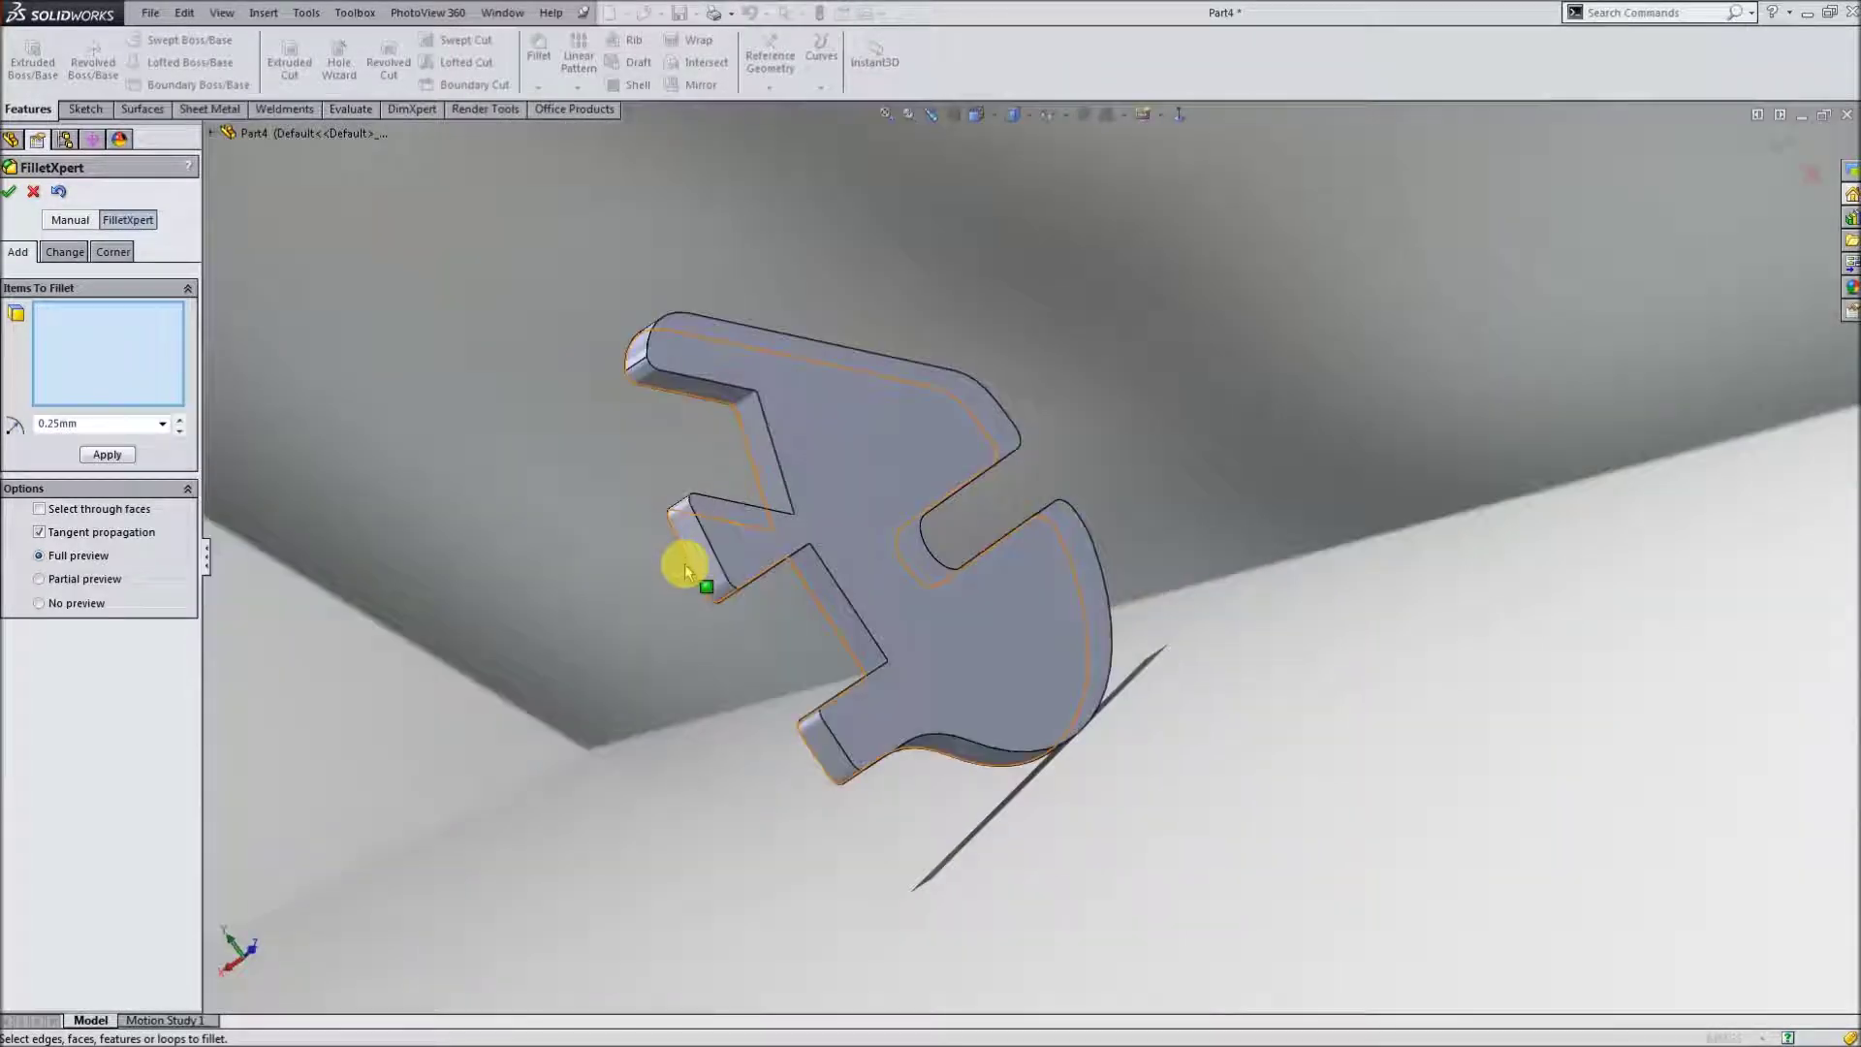
click(770, 444)
key(Return)
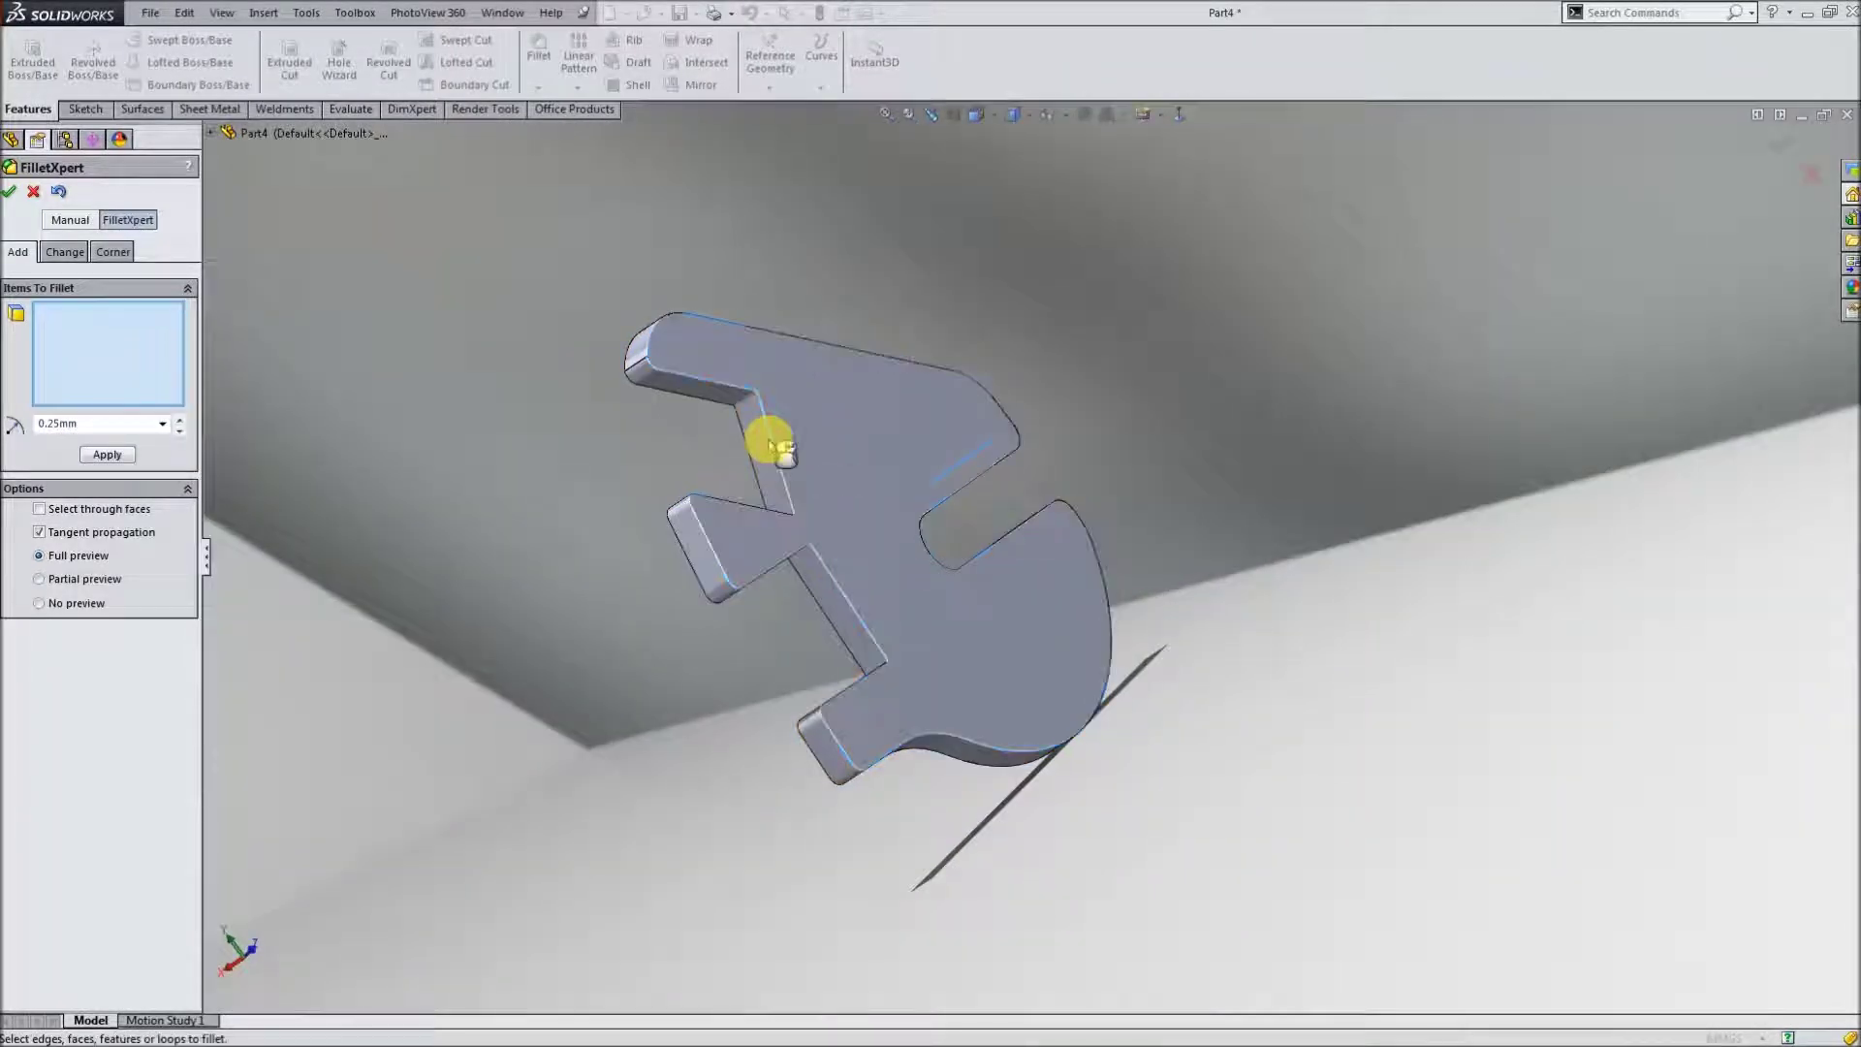
mouse_move(1126, 385)
middle_down()
mouse_move(984, 594)
mouse_move(1537, 581)
middle_up()
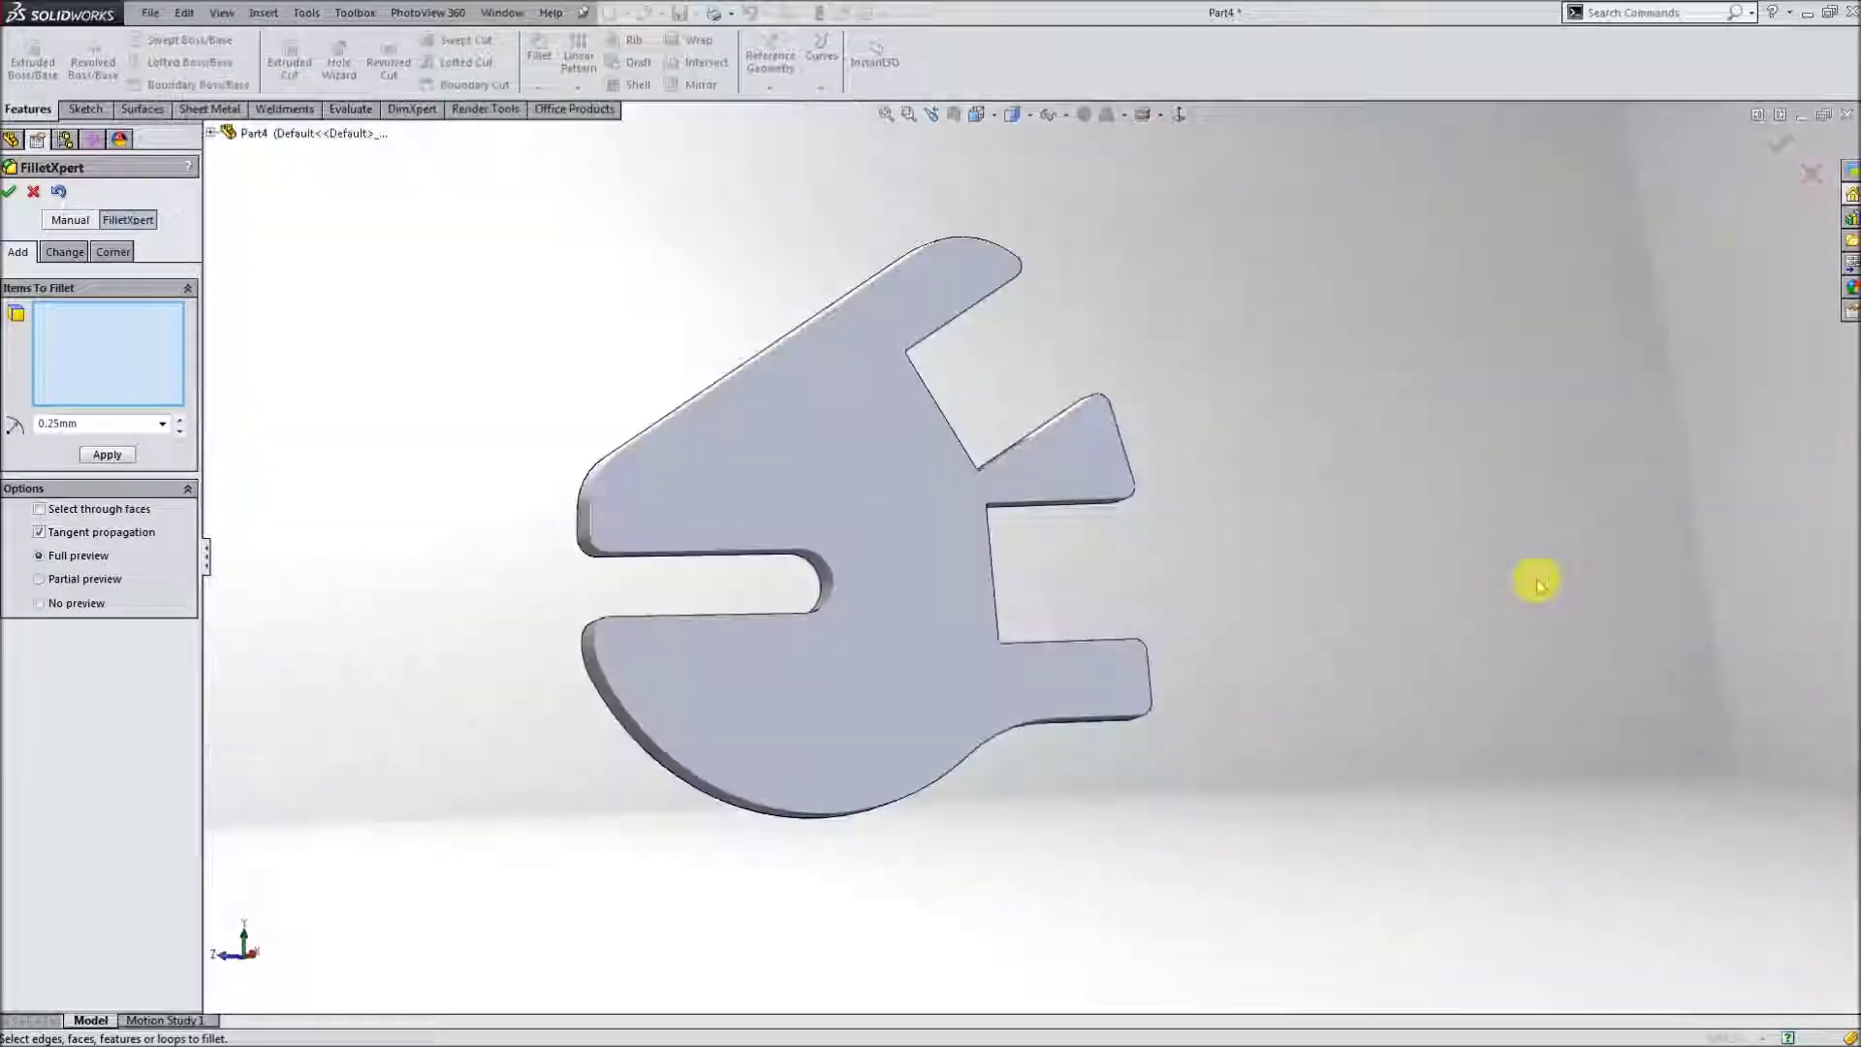
key(f)
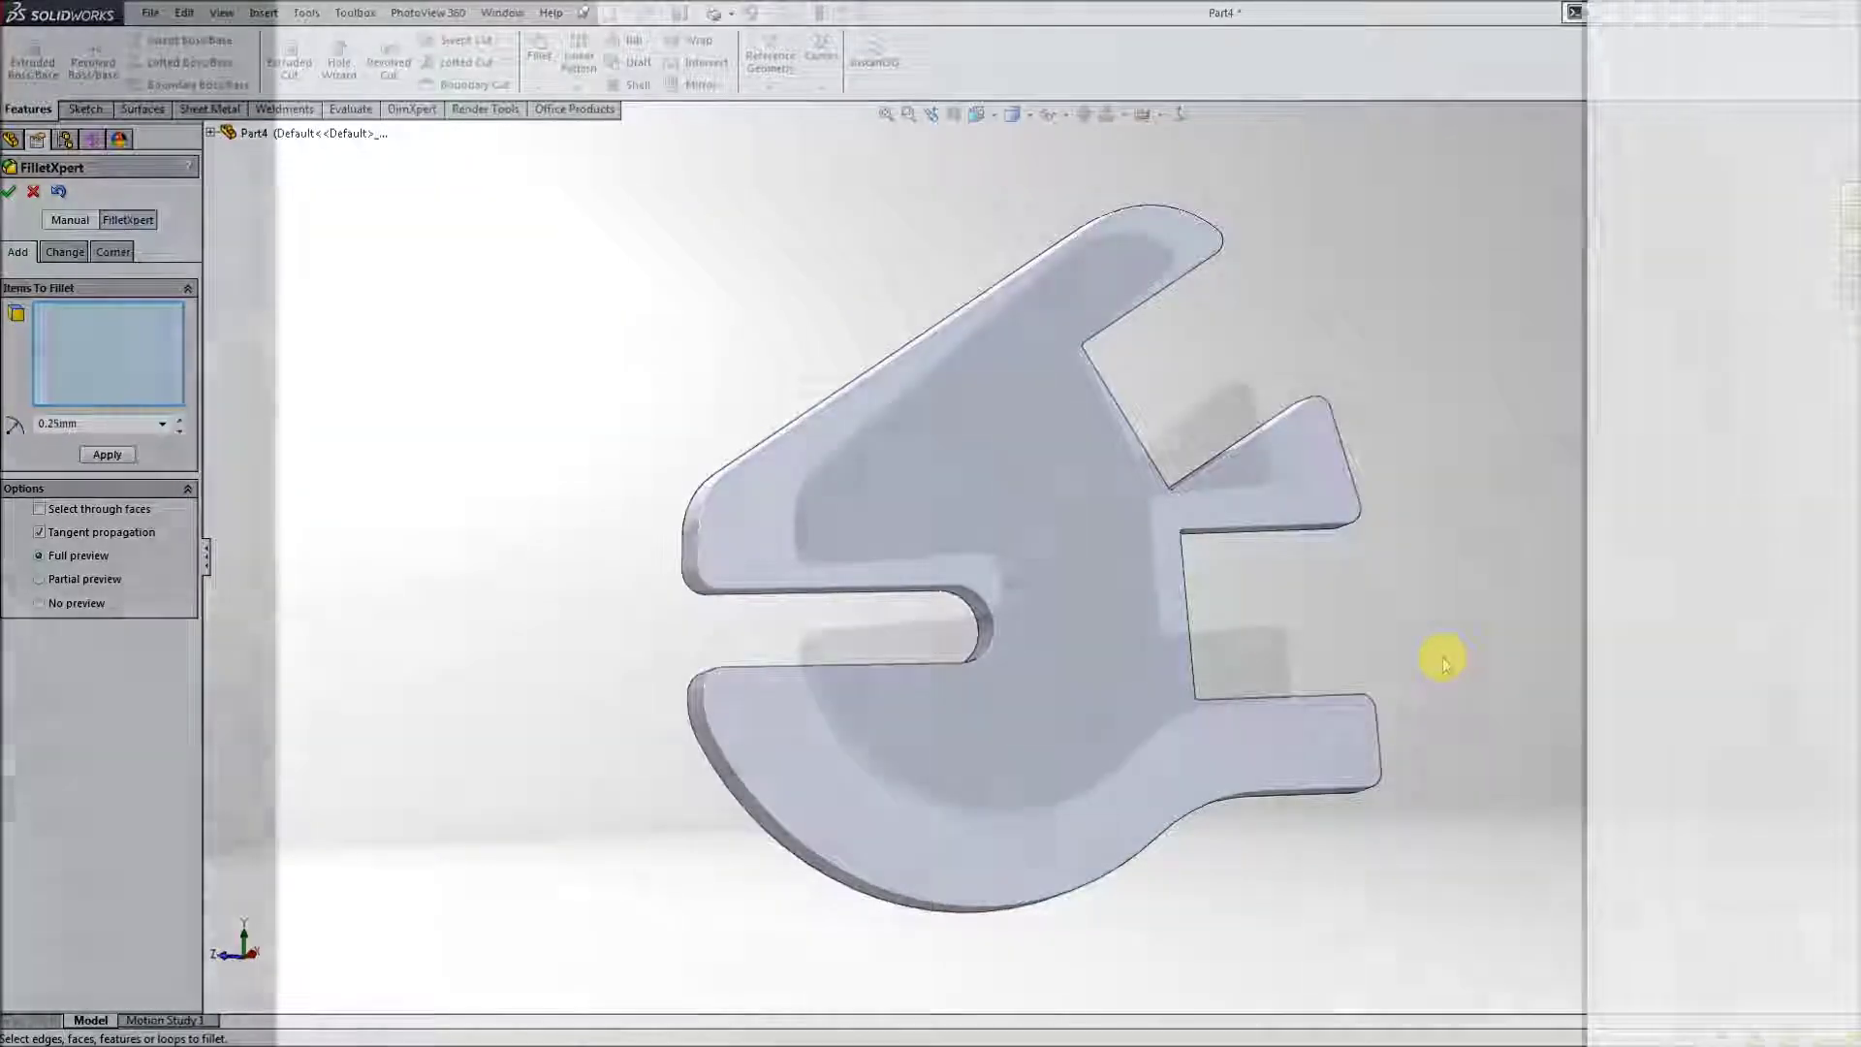